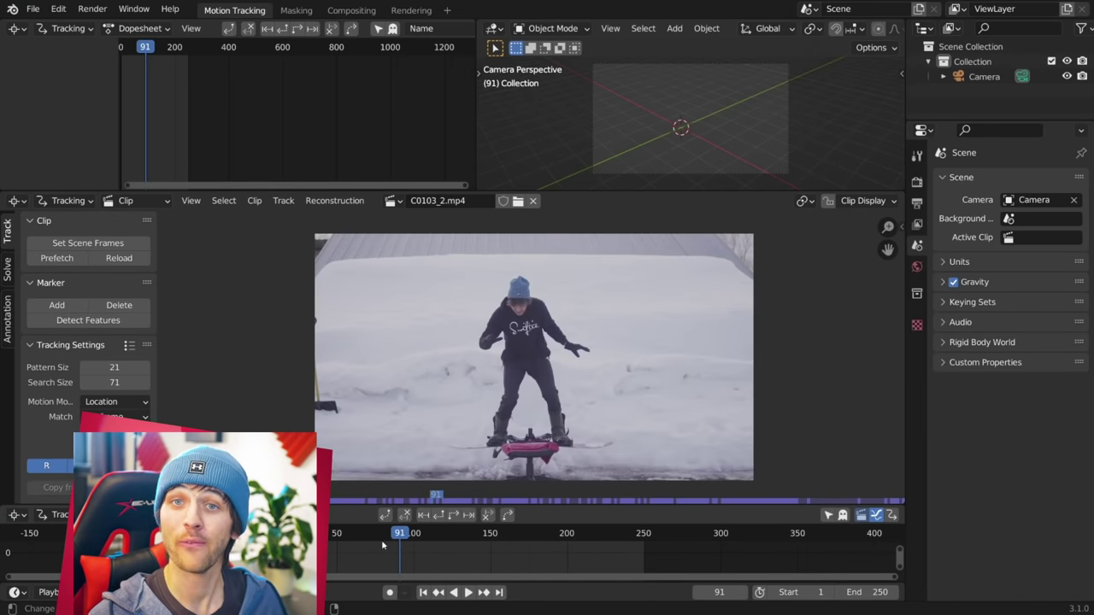
Step: Scrub the snow footage to frame 445 and switch to the Compositing workspace
left_click_drag(338, 547, 766, 549)
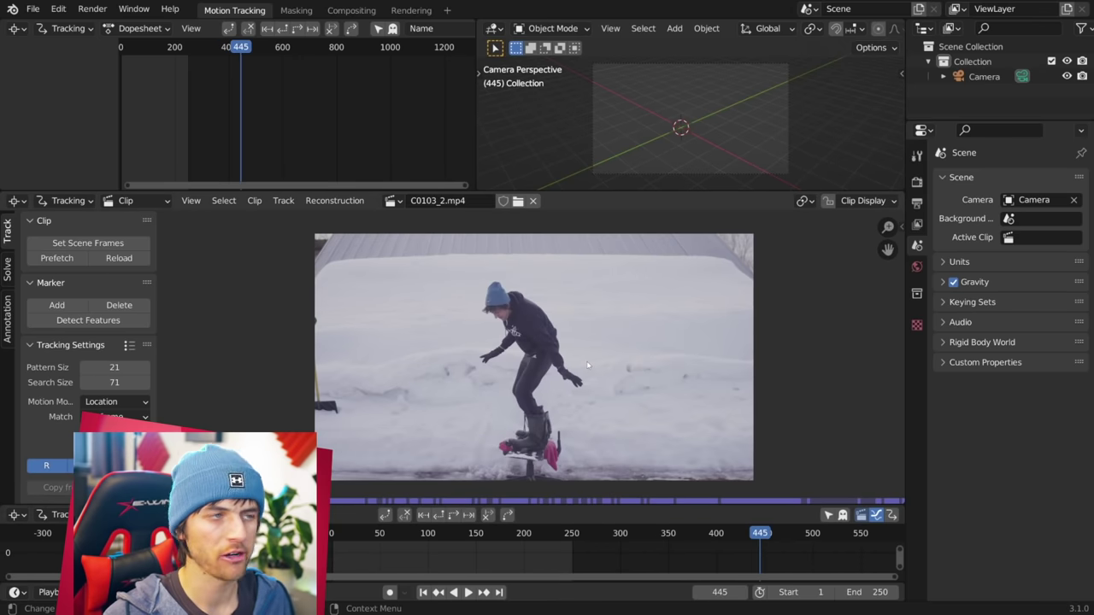
left_click(345, 11)
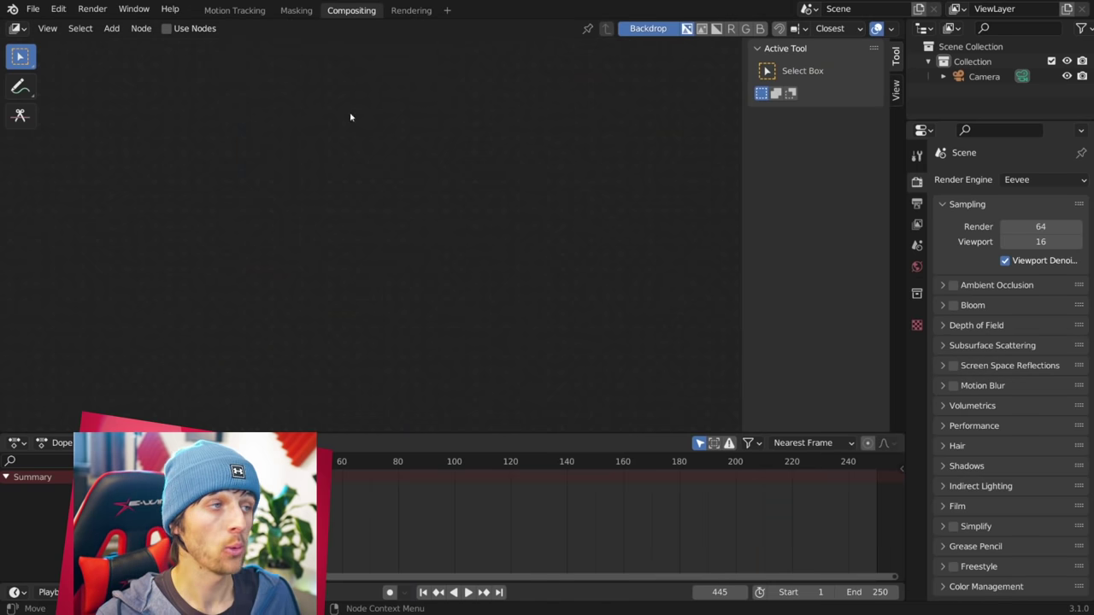
Step: Enable nodes for compositing and delete the default Render Layers node, keeping the Composite node
left_click(167, 28)
left_click(292, 225)
key("x")
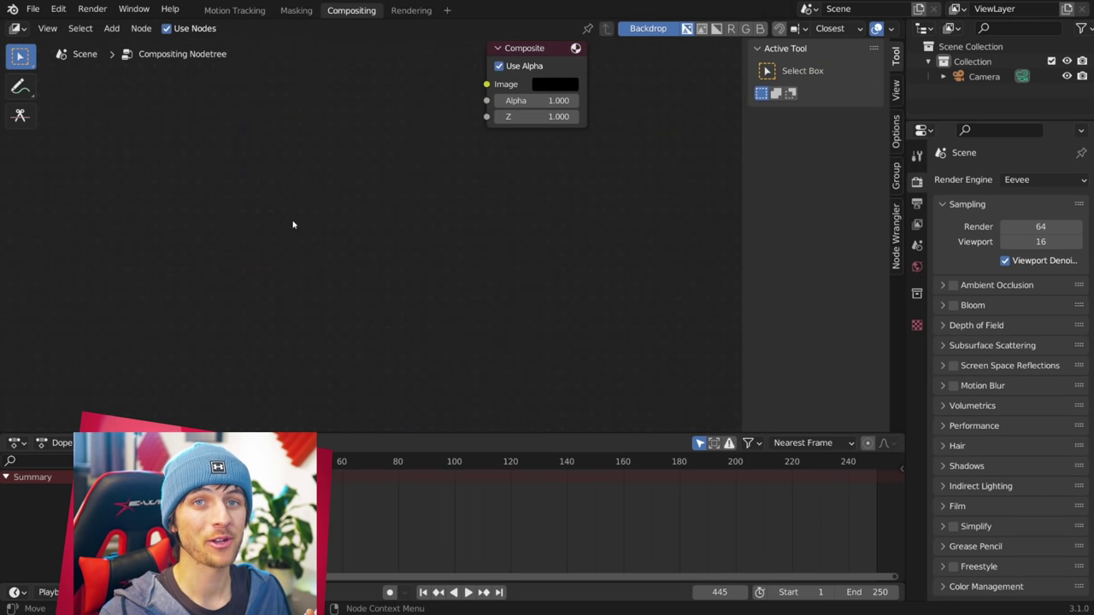
scroll(483, 216, "down", 2)
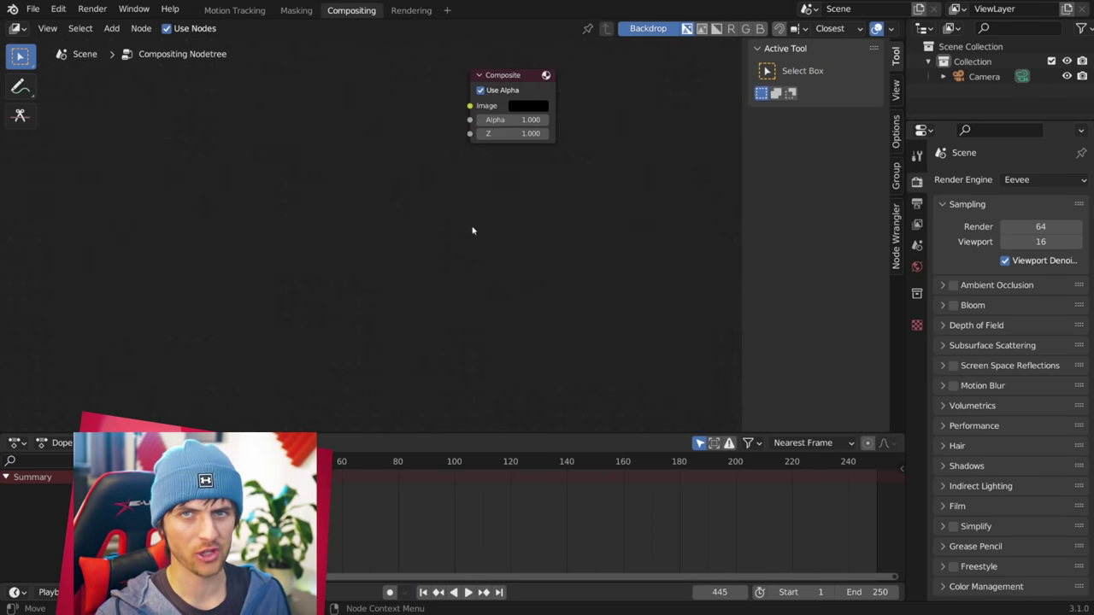
Step: Hide the sidebar and add a Movie Clip node that uses the clip C0103_2.mp4
key("n")
key("shift+a")
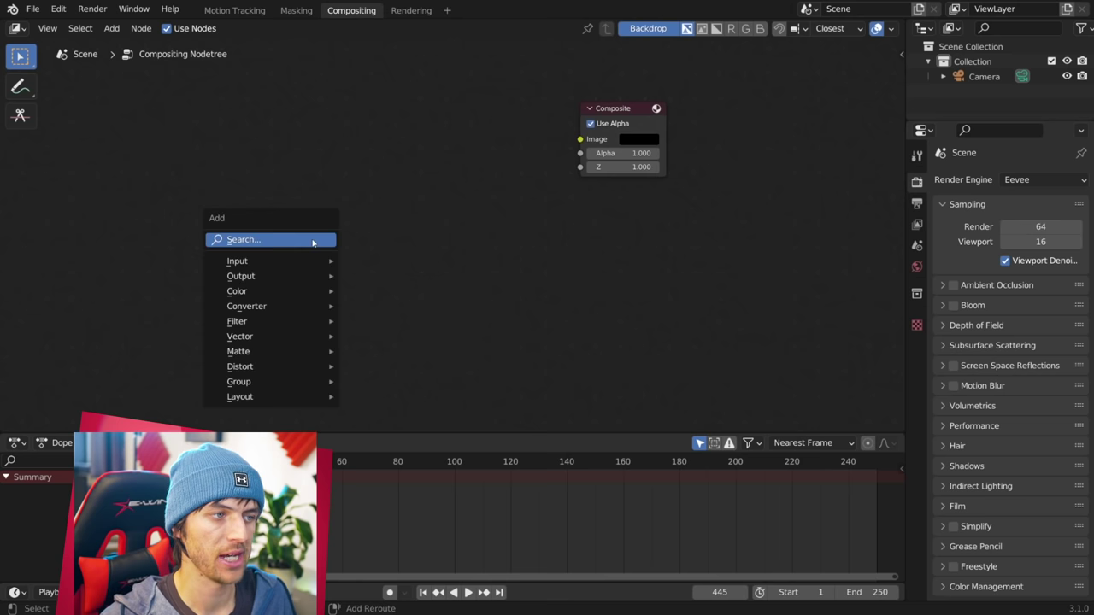
mouse_move(293, 261)
left_click(369, 343)
left_click(342, 310)
left_click(326, 328)
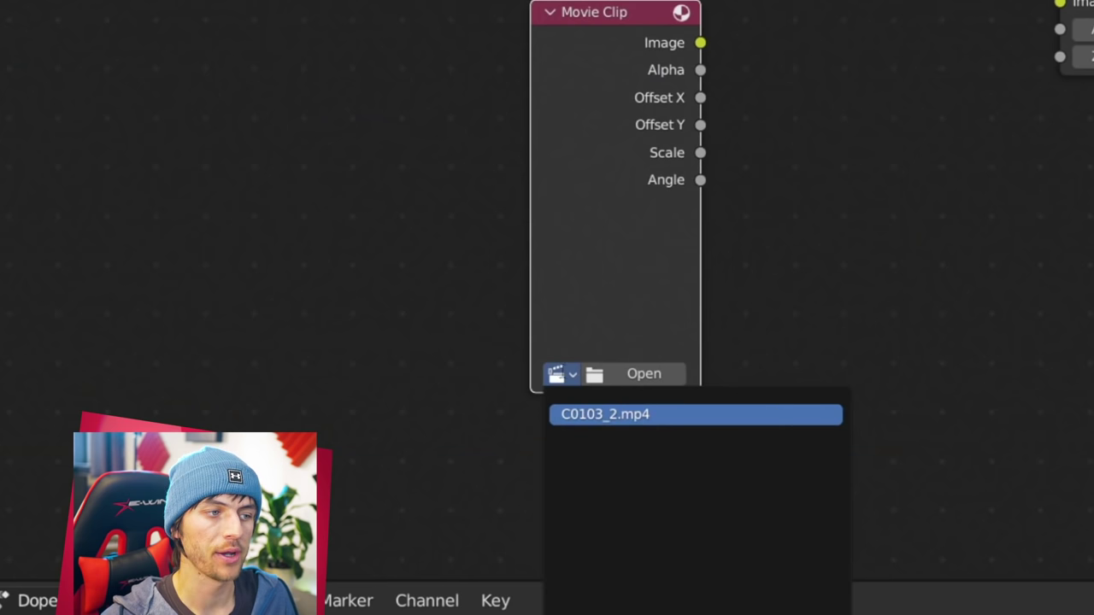
left_click(656, 413)
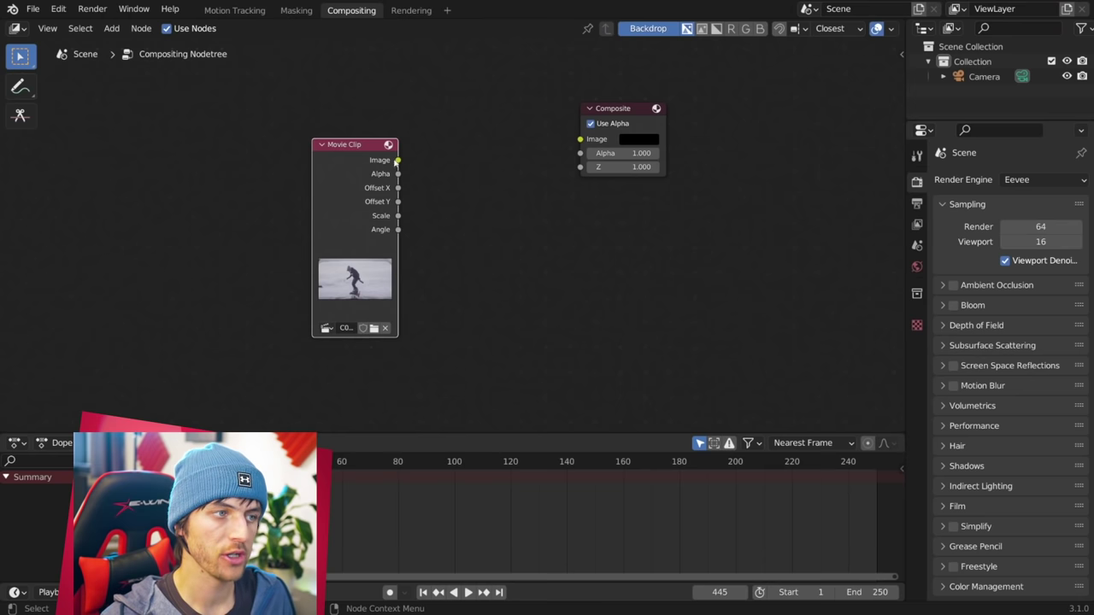
Step: Preview the Movie Clip through a Viewer node in the backdrop and space the two nodes apart, with the whole frame in view
left_click(368, 160, "ctrl+shift")
left_click_drag(360, 158, 286, 175)
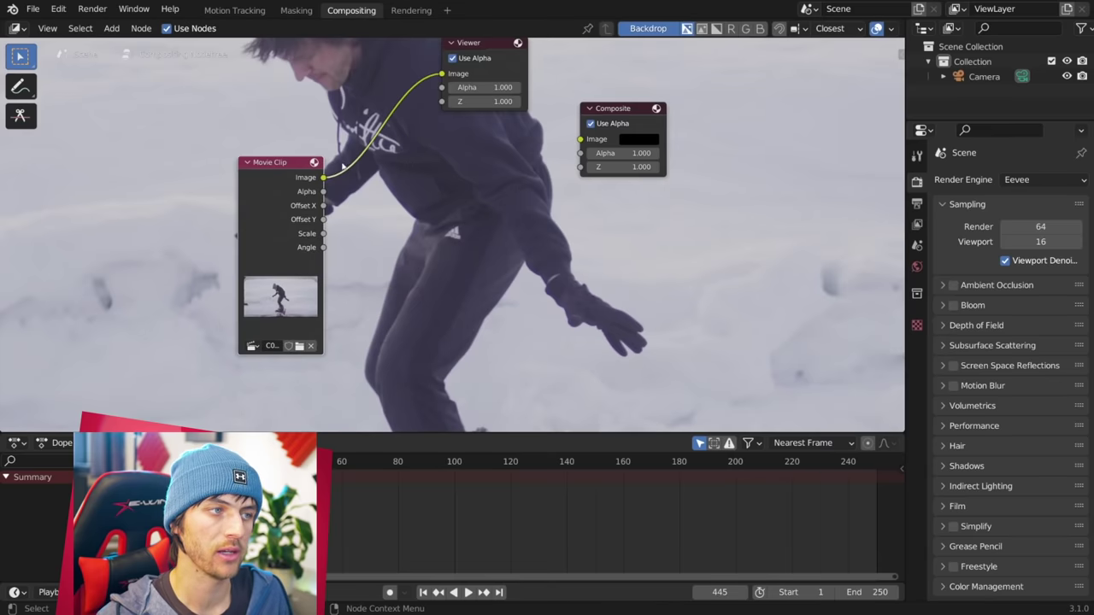
left_click_drag(490, 47, 791, 226)
key("v")
key("v")
key("v")
key("v")
key("v")
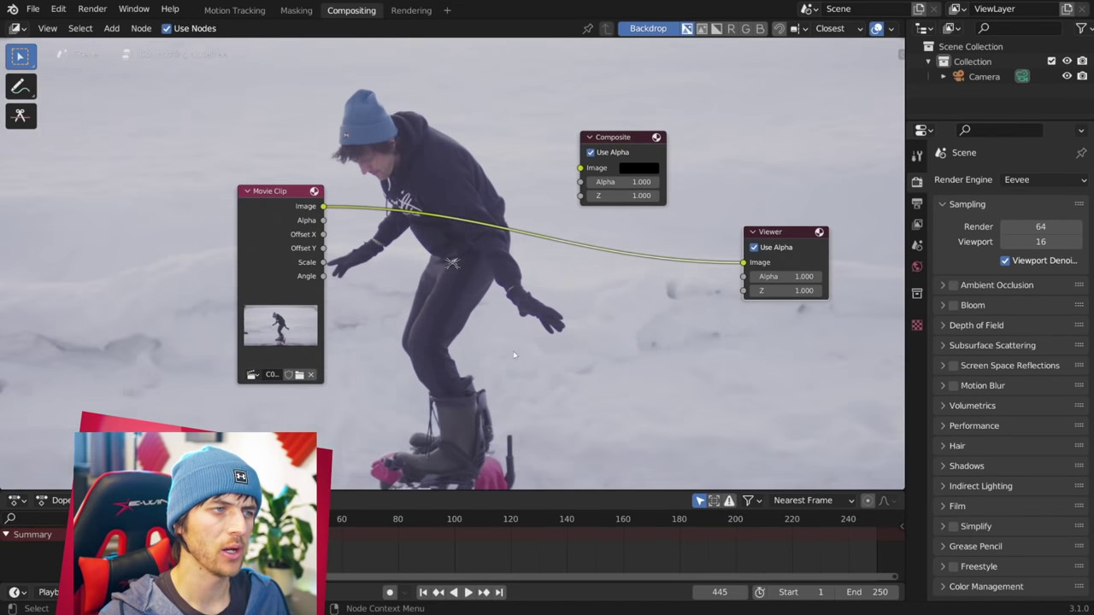
mouse_move(512, 397)
middle_mouse_down("alt")
mouse_move(550, 387)
mouse_move(516, 385)
middle_mouse_up("alt")
Step: Insert a Color Key matte node on the link between the Movie Clip and Viewer nodes
key("shift+a")
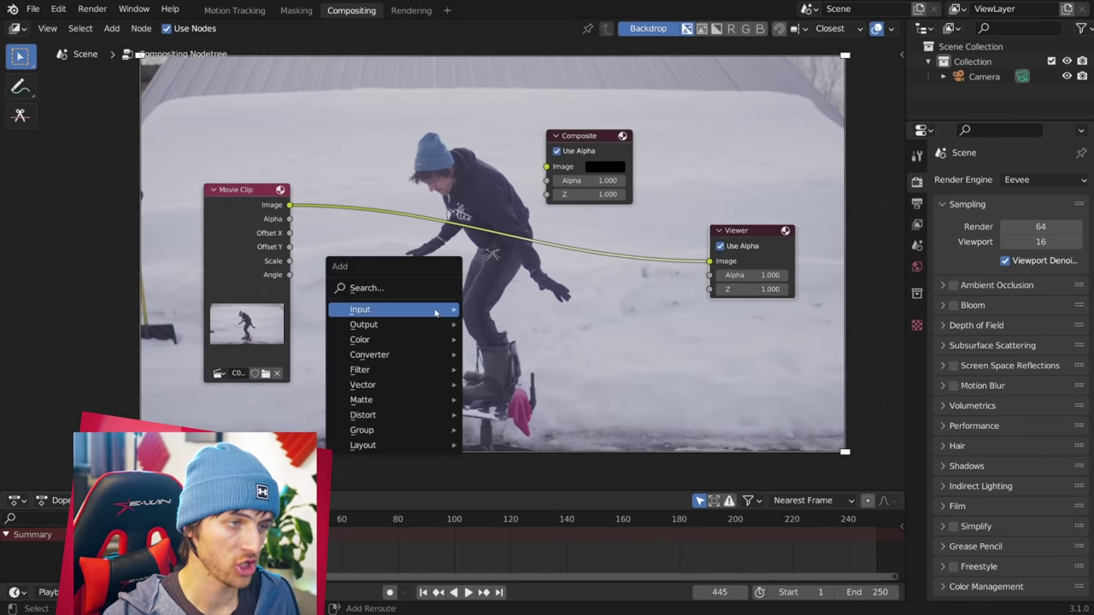
mouse_move(395, 400)
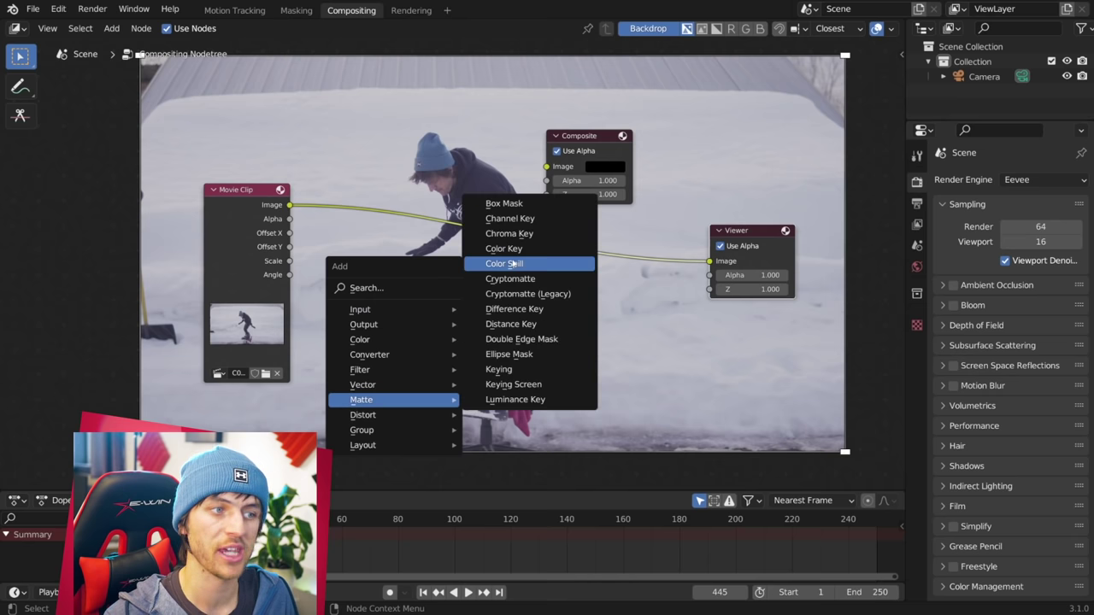
left_click(503, 248)
left_click(403, 213)
middle_click_drag(557, 291, 514, 342)
scroll(514, 342, "up", 2)
Step: Sample the Color Key node's key color from the snow in the backdrop
left_click(353, 367)
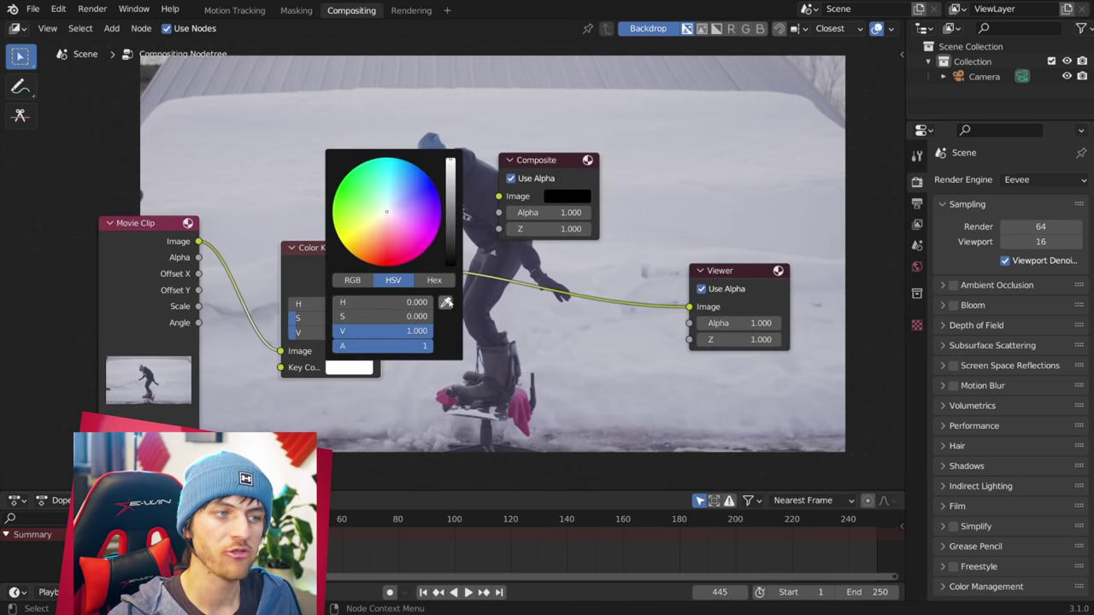
left_click(445, 303)
left_click(437, 322)
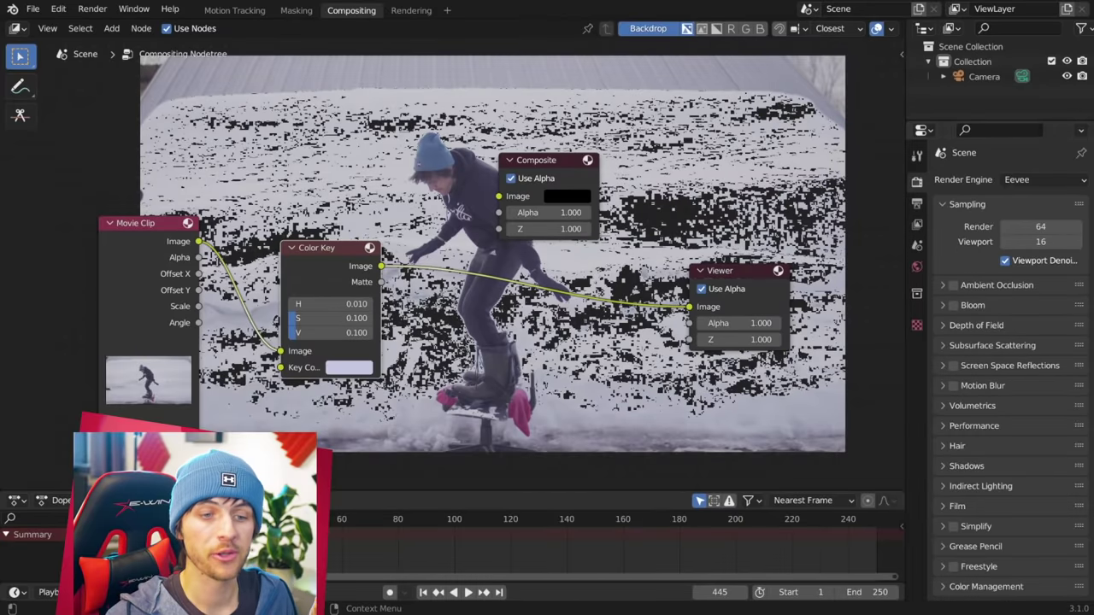
Step: Set the scene's color management view transform to Standard
left_click(1013, 586)
scroll(1013, 564, "down", 3)
left_click(1039, 539)
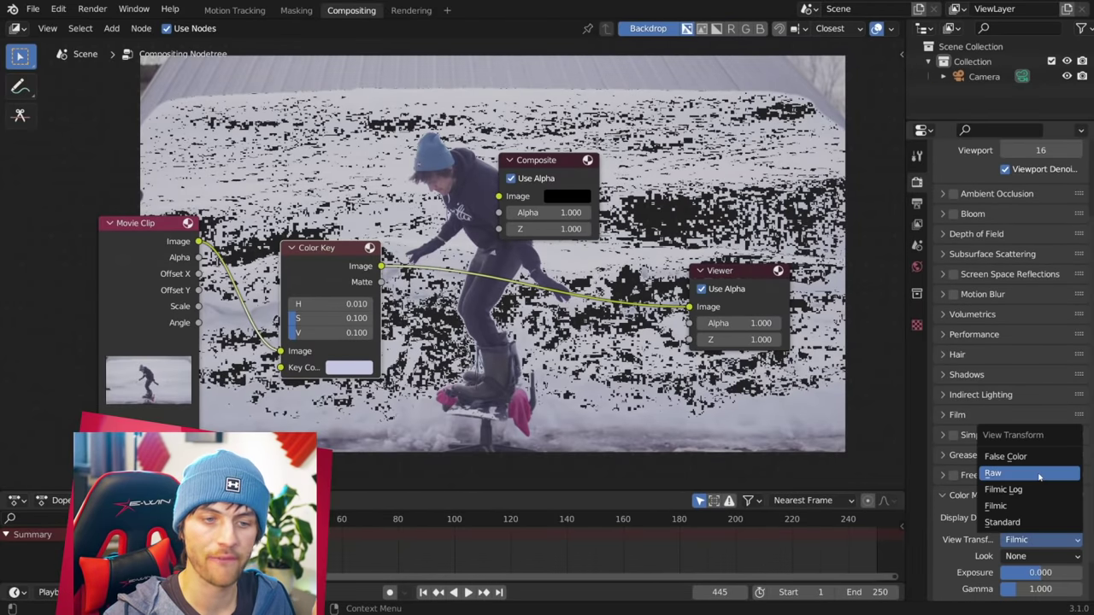
left_click(1016, 522)
Step: Set the Color Key tolerances to H 0.907, S 0.2 and V 0.3
middle_click_drag(342, 314, 401, 265)
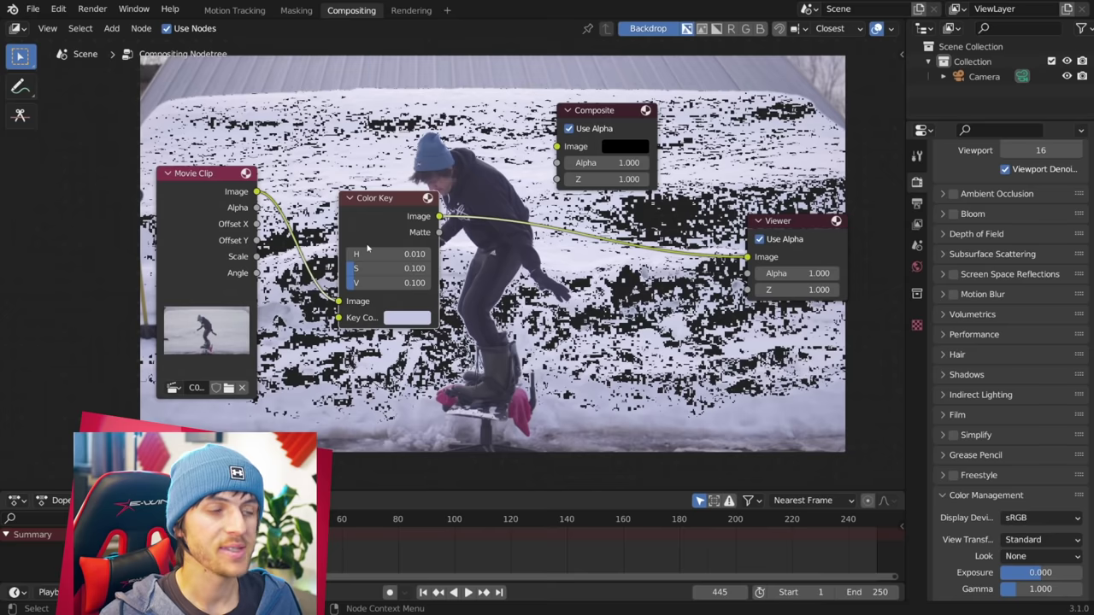
left_click_drag(372, 253, 425, 255)
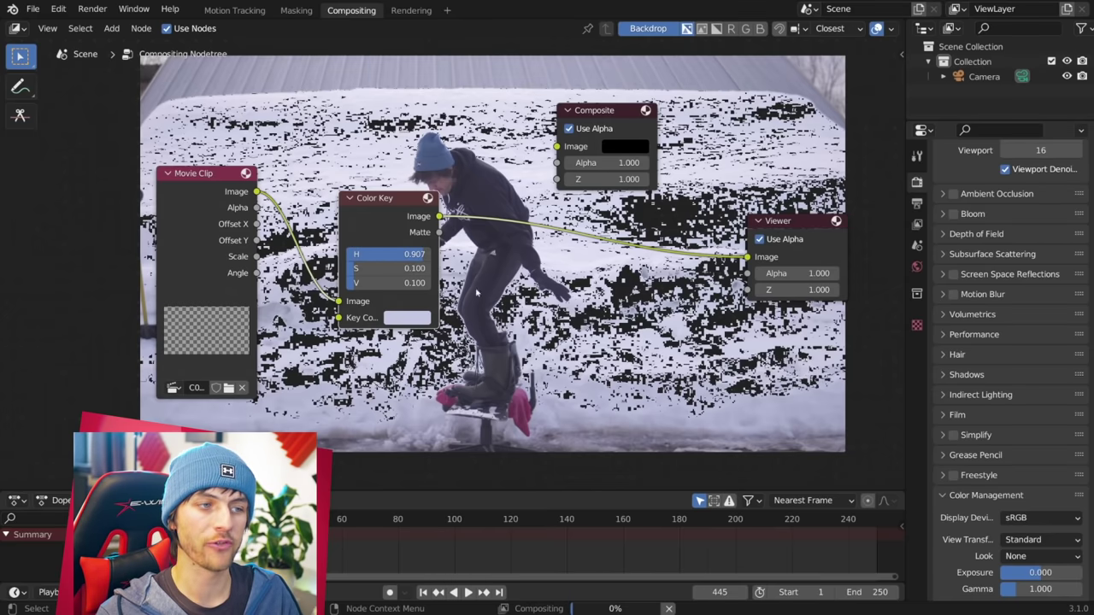
middle_click_drag(549, 336, 488, 330)
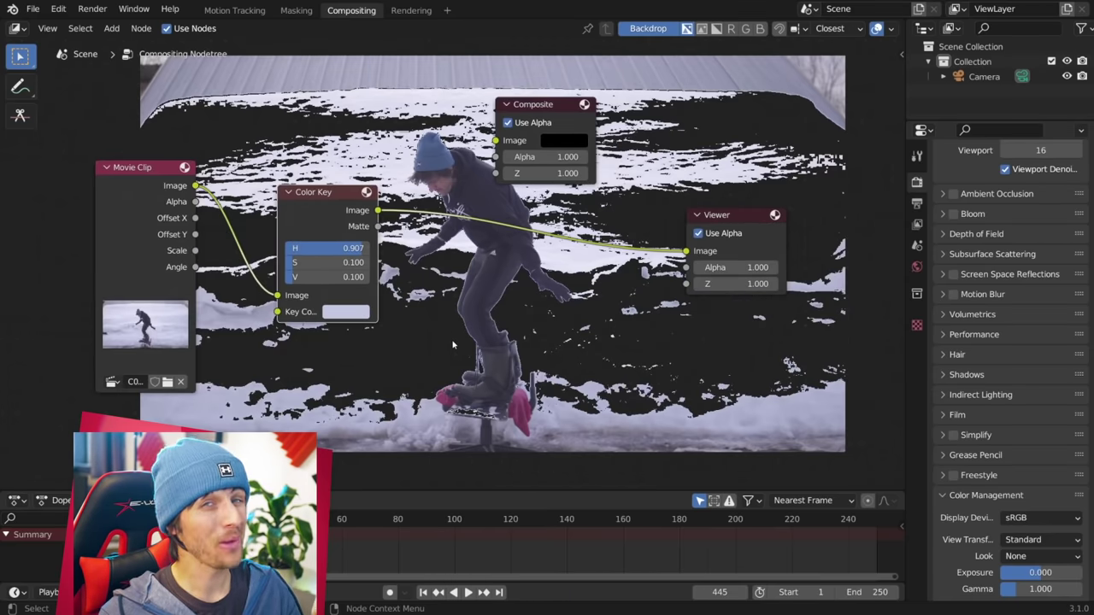
left_click(325, 263)
type(".2")
key("Tab")
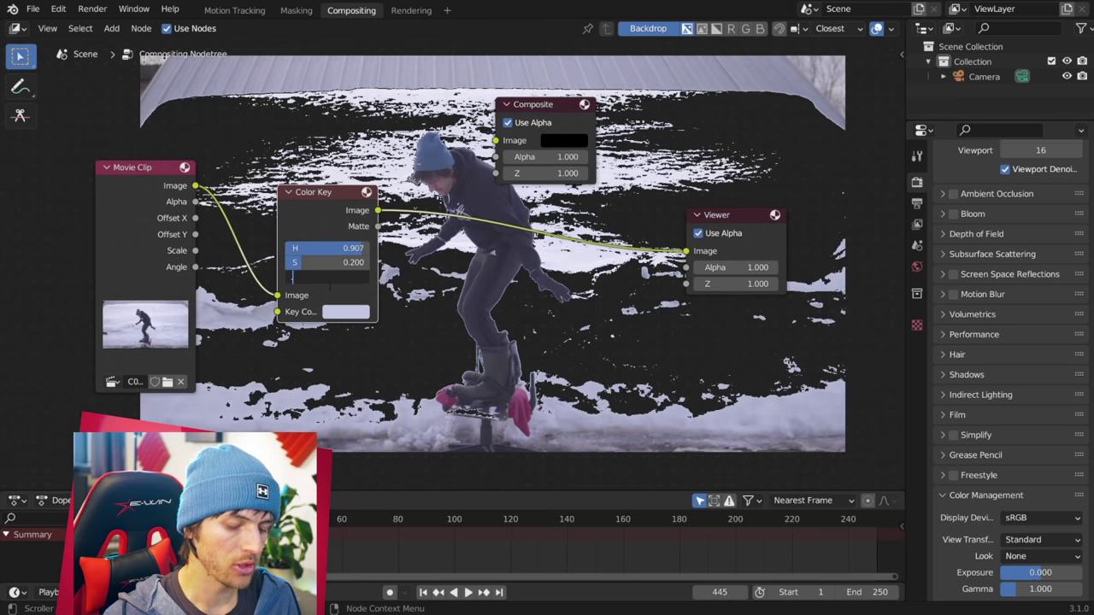
type(".3")
key("Return")
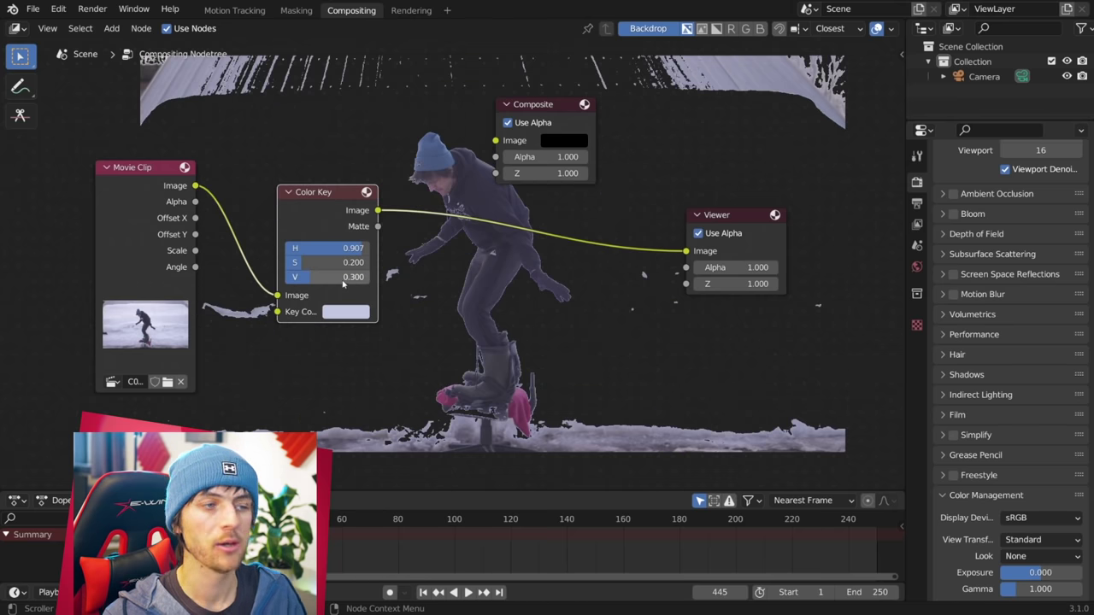
Step: Duplicate the Color Key node and place the copy below the original
middle_click_drag(399, 218, 358, 176)
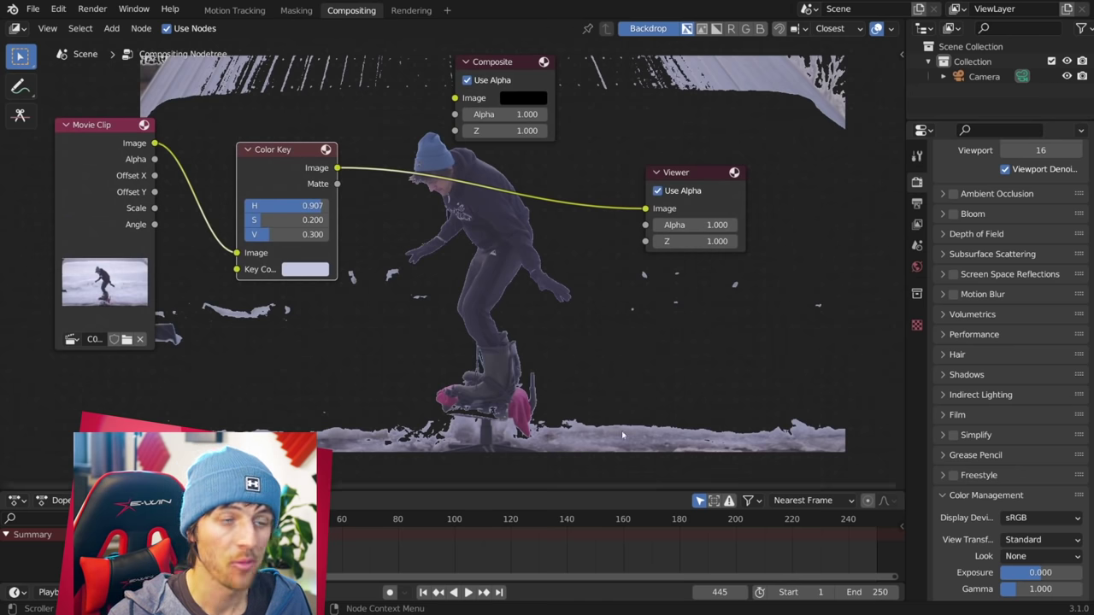
scroll(431, 278, "up", 1)
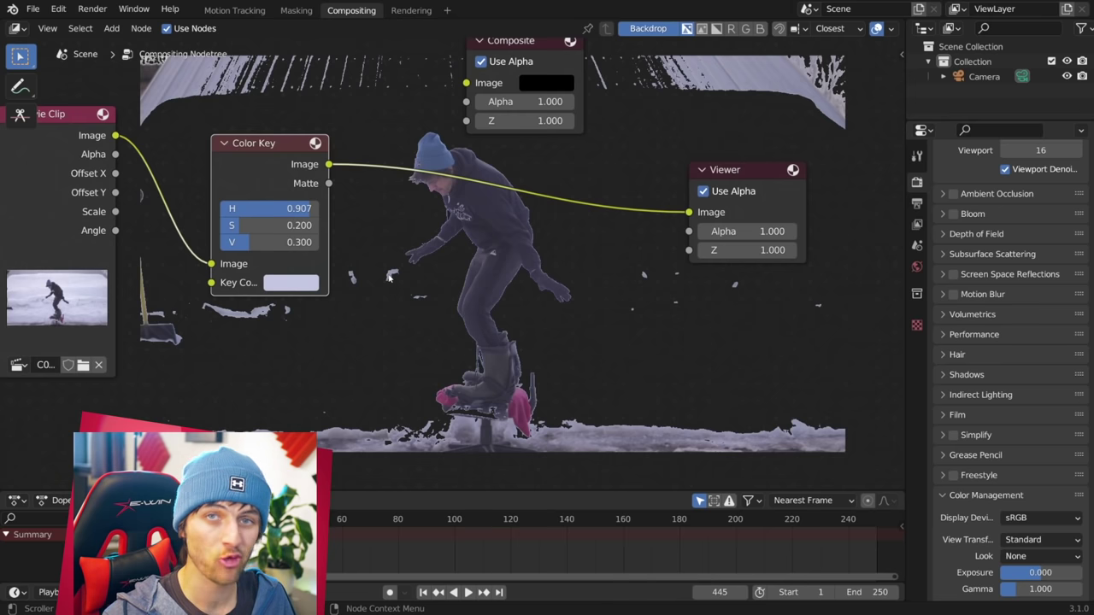
left_click_drag(280, 161, 283, 125)
key("shift+d")
left_click(294, 280)
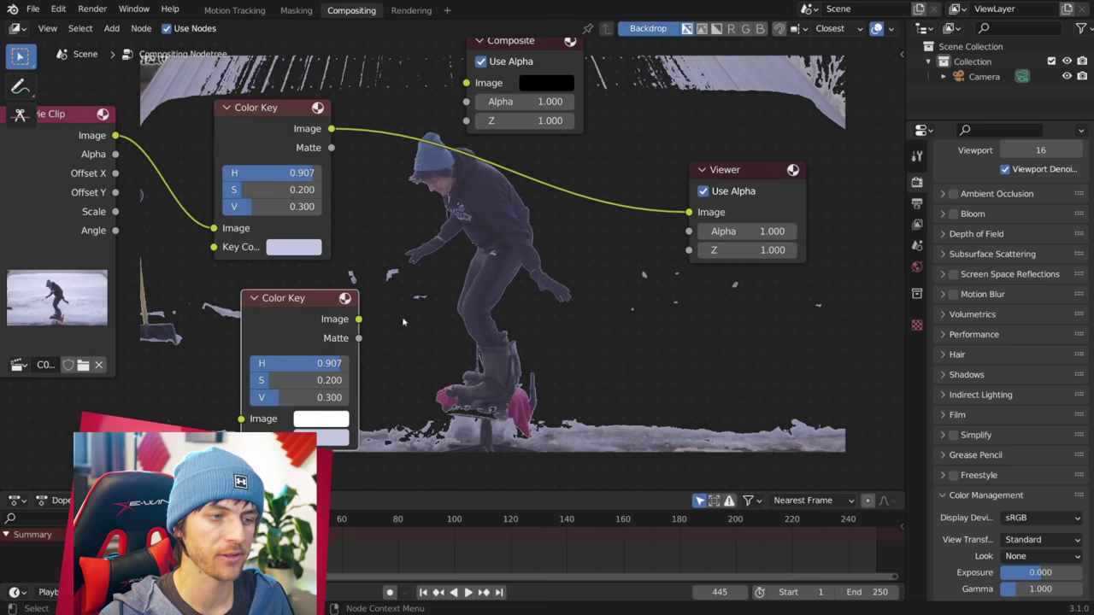
Step: Set the duplicated Color Key's tolerances to H 0.3, S 0.1 and V 0.1
double_click(299, 363)
key("BackSpace")
type("0.3")
key("Tab")
type("0.1")
key("Return")
double_click(301, 397)
key("BackSpace")
type(".1")
key("Return")
Step: Feed the Movie Clip image into the second Color Key and sample its key color from a leftover snow patch beside the rider's hand
left_click_drag(320, 319, 311, 325)
left_click(310, 326)
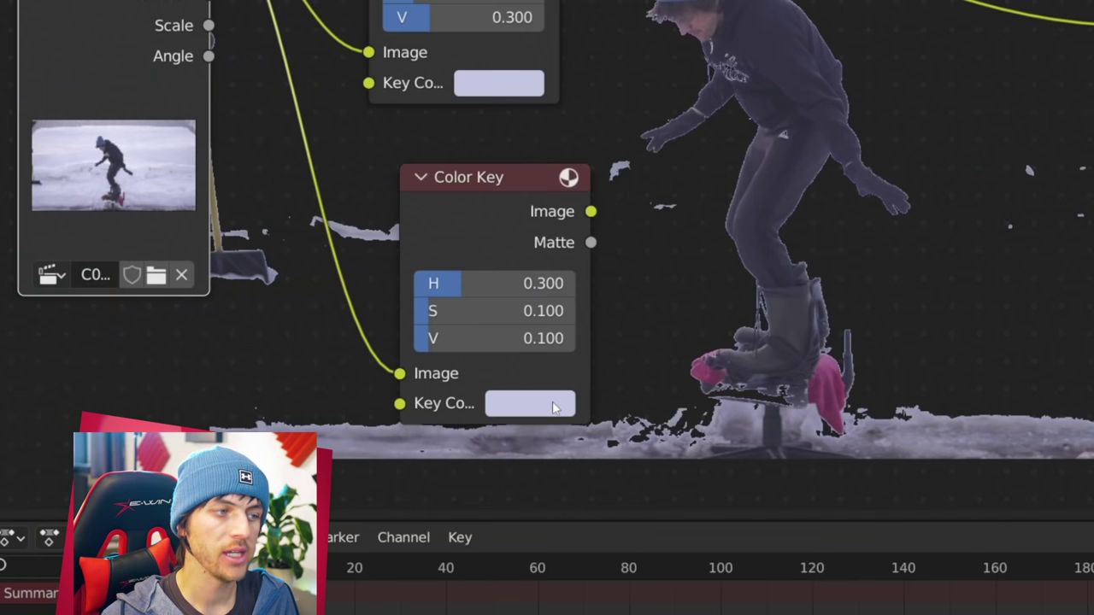
middle_click_drag(722, 309, 488, 324)
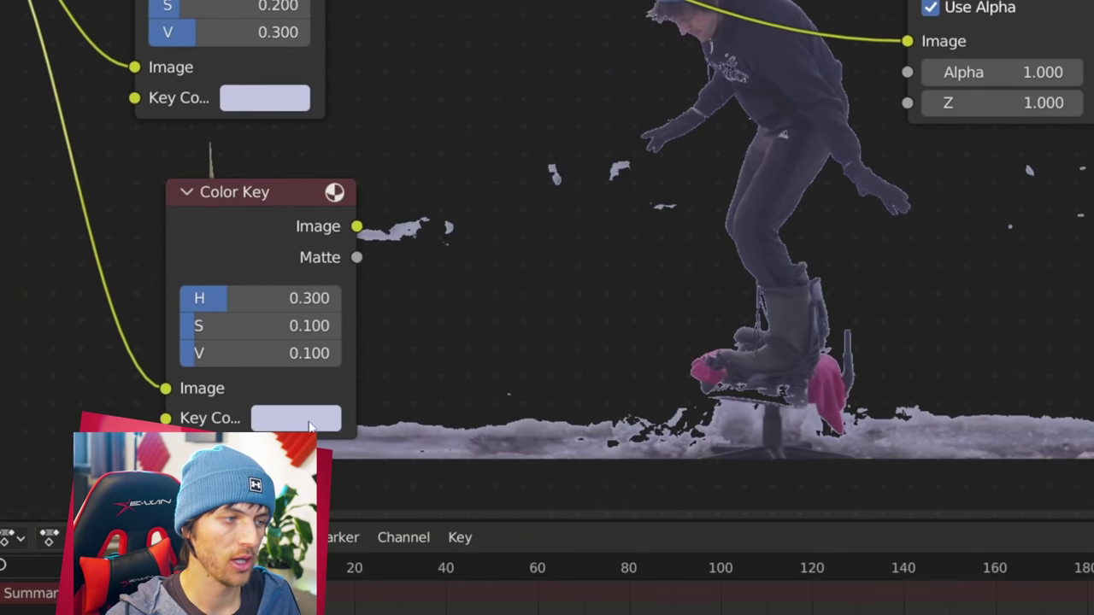
left_click(310, 421)
left_click(477, 294)
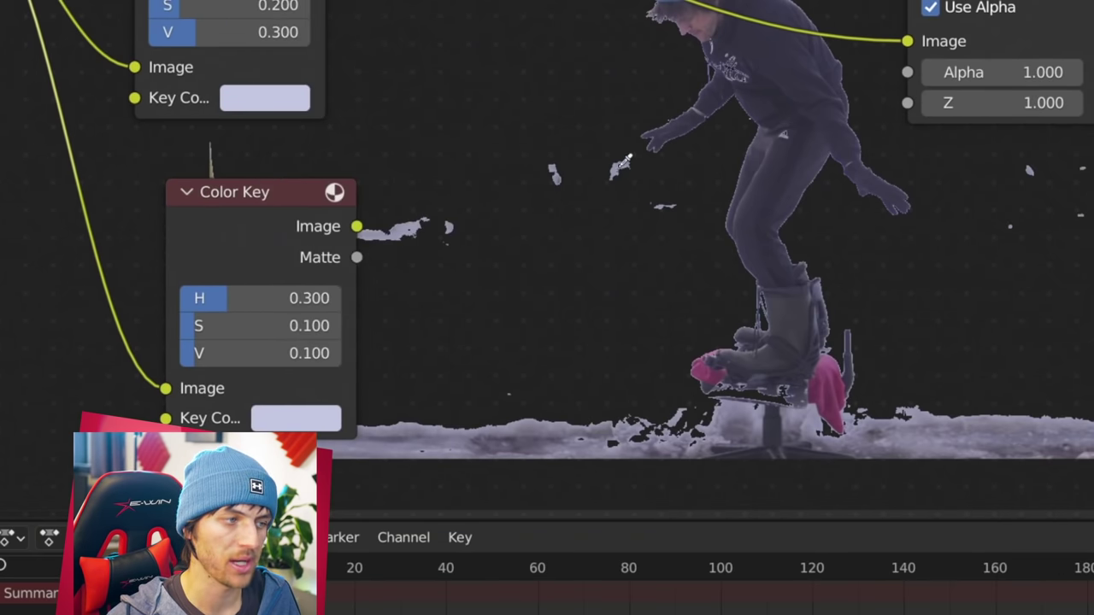
left_click(625, 162)
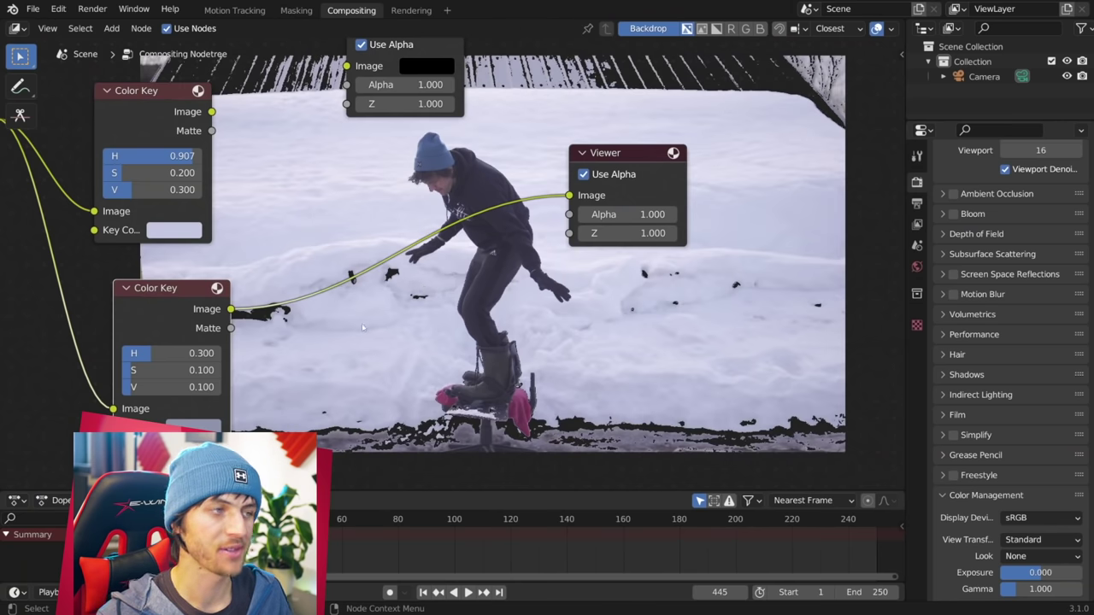
Step: Insert a Mix node set to Multiply between the second Color Key and the Viewer
middle_click_drag(365, 325, 399, 355)
key("shift+a")
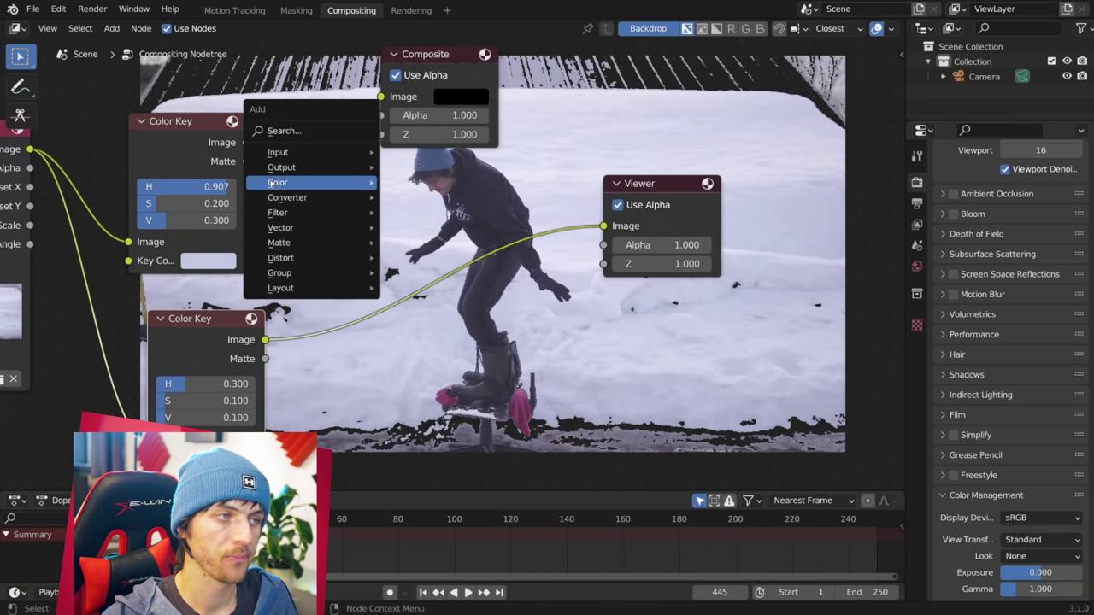
mouse_move(272, 182)
left_click(447, 317)
left_click(349, 201)
left_click(410, 251)
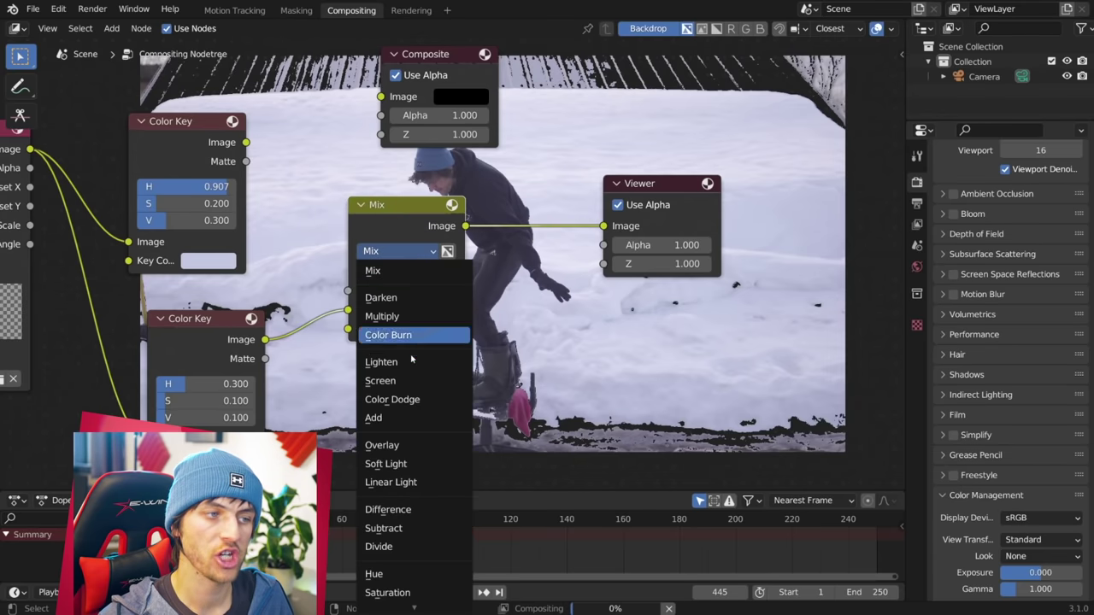
left_click(382, 316)
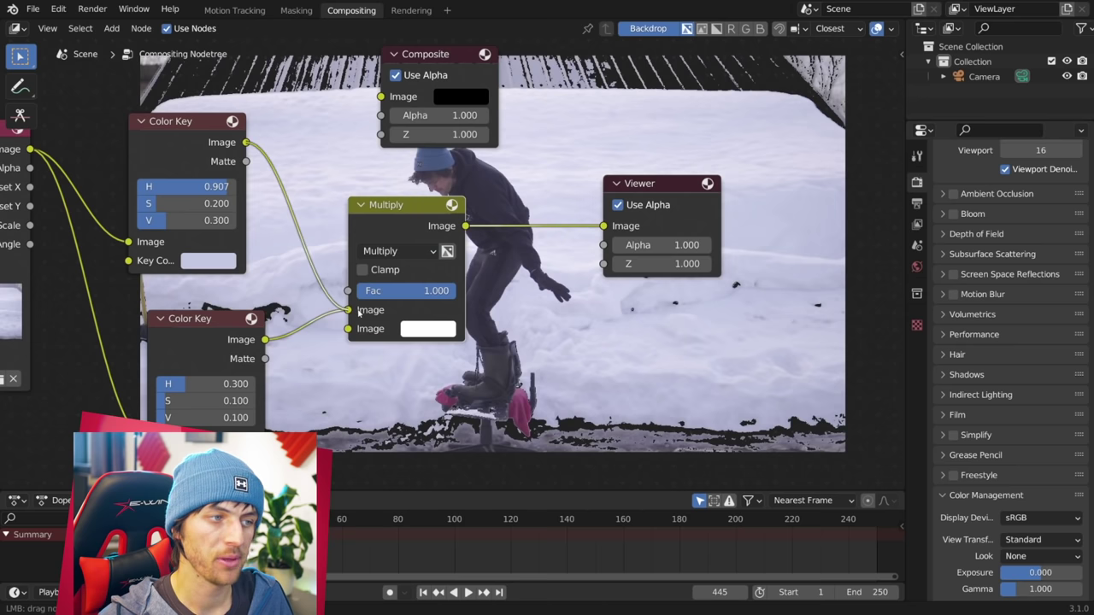
Step: Connect the Matte outputs of both Color Key nodes to the two Image inputs of the Multiply node
left_click_drag(245, 142, 347, 310)
middle_click_drag(264, 363, 195, 357)
left_click_drag(195, 354, 278, 329)
left_click_drag(178, 155, 278, 305)
scroll(609, 312, "down", 2)
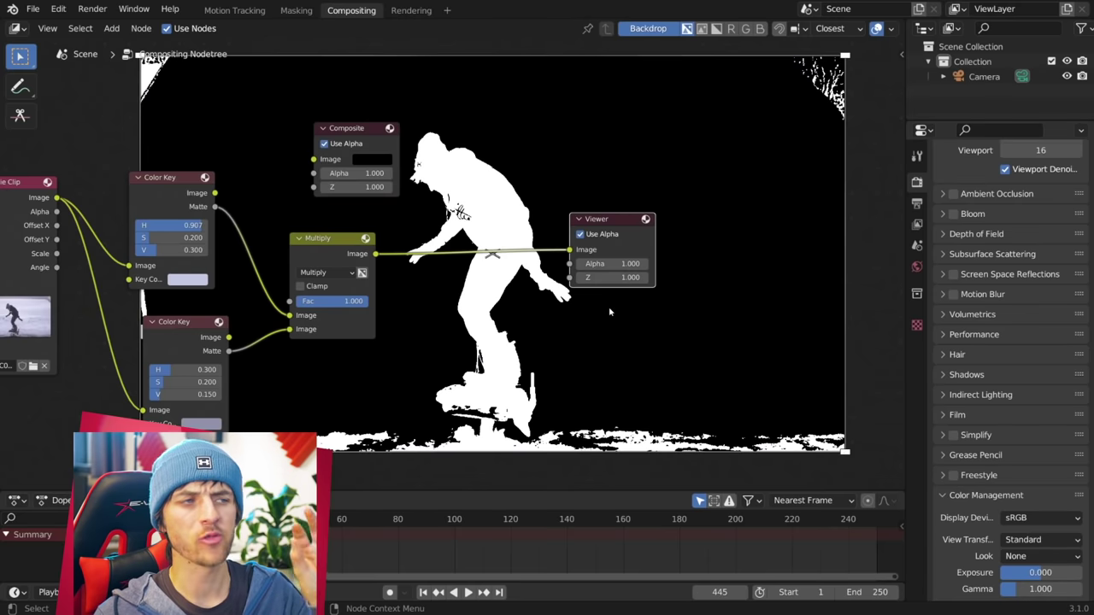
Step: Insert a Set Alpha node between the Multiply and Viewer nodes
key("shift+a")
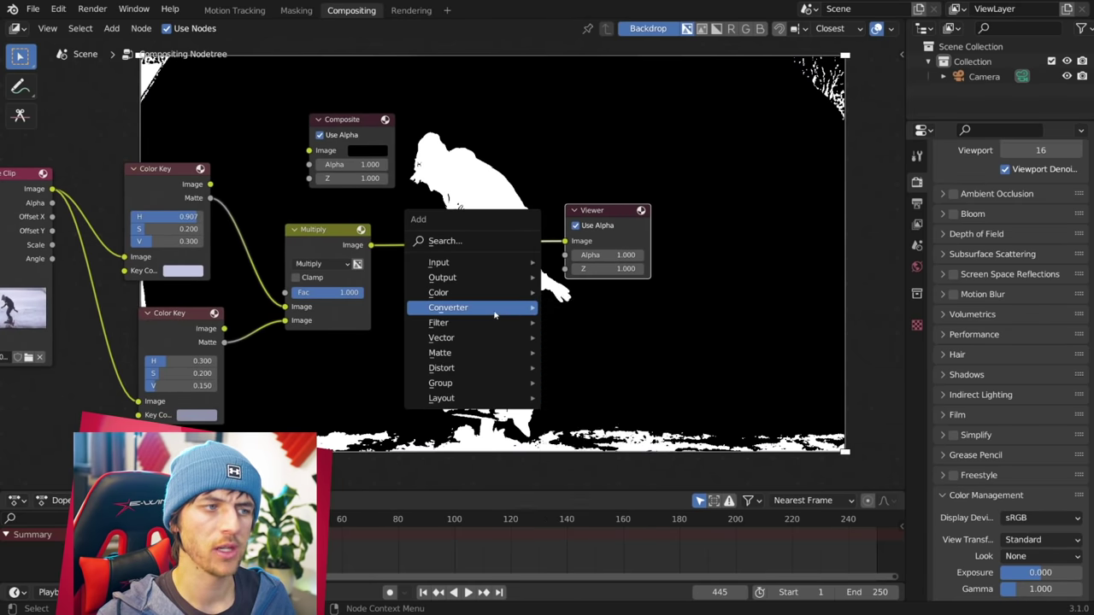
mouse_move(513, 307)
left_click(628, 518)
left_click(466, 223)
Step: Connect the Movie Clip image to Set Alpha's Image input and the Multiply output to its Alpha input
middle_click_drag(50, 189, 97, 144)
left_click_drag(100, 145, 479, 228)
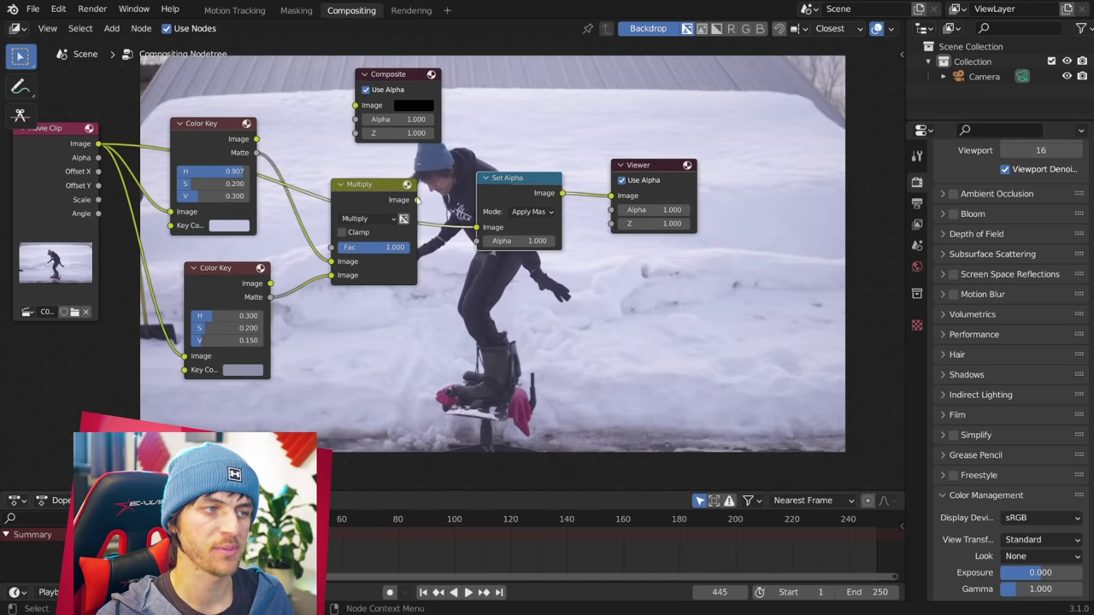
left_click_drag(417, 200, 476, 242)
left_click_drag(530, 176, 540, 166)
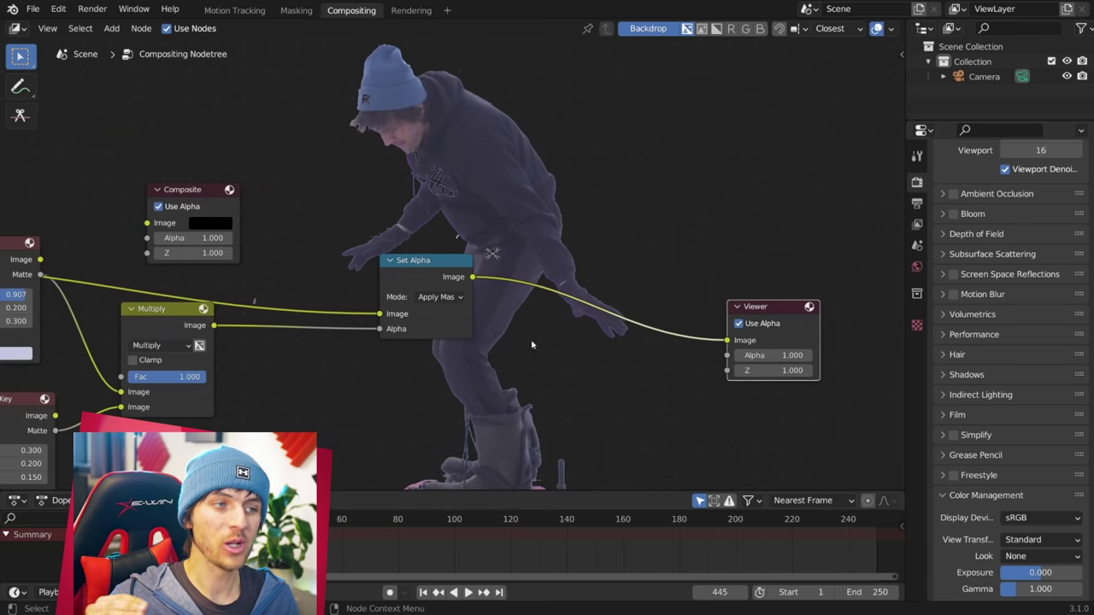
Step: Examine the keyed edges around the rider's glove and sleeve up close in the backdrop
key("alt+v")
key("alt+v")
key("alt+v")
key("alt+v")
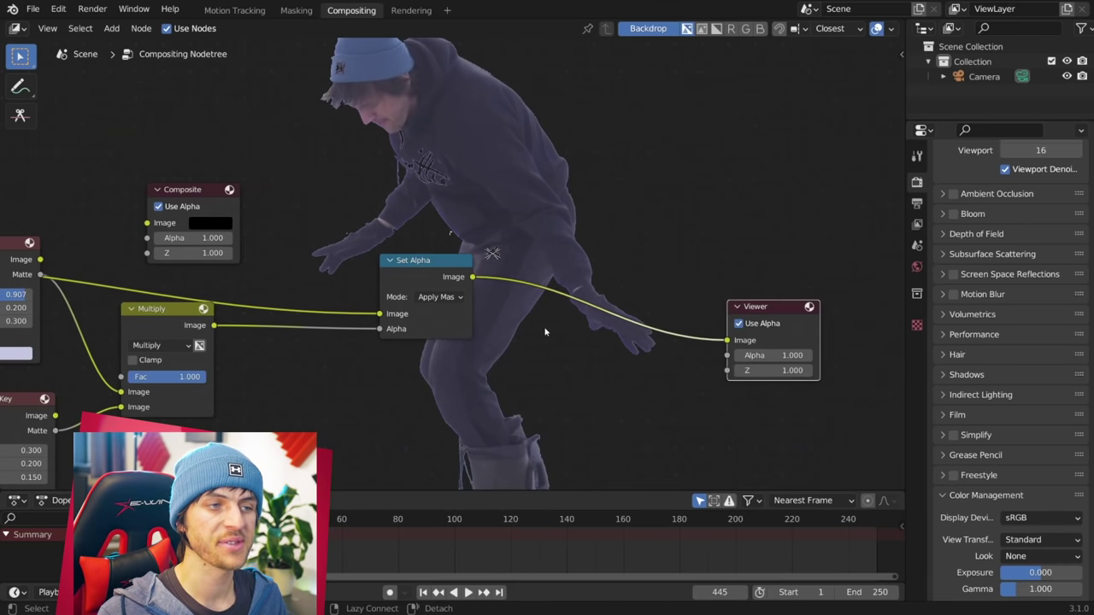
middle_click_drag(553, 356, 767, 297, "alt")
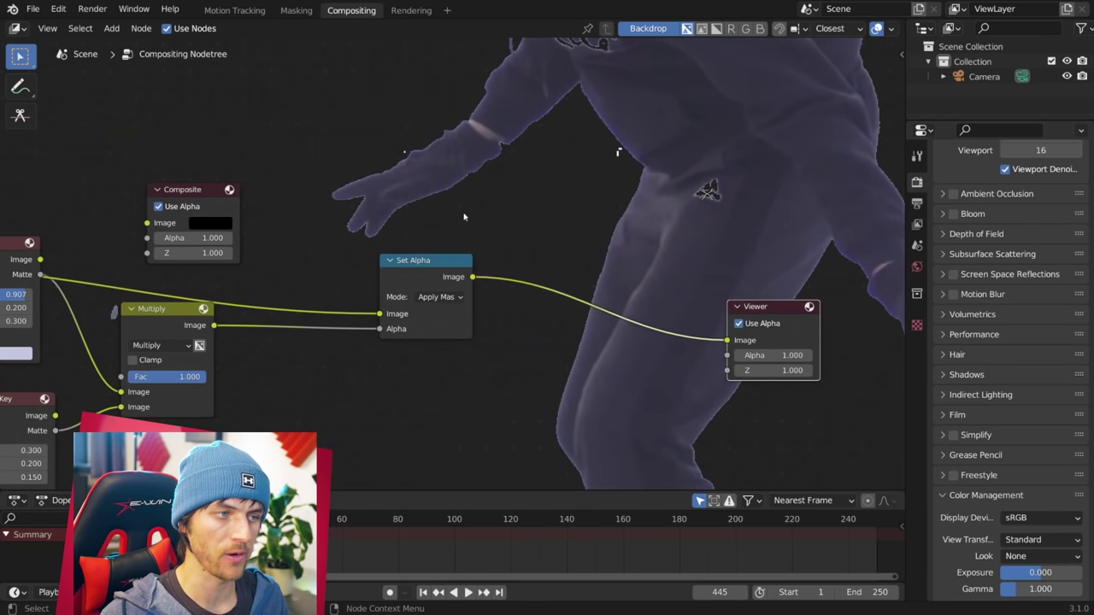
Step: Move the Set Alpha node aside and insert a Dilate/Erode node between the Multiply and Set Alpha nodes
key("g")
left_click(605, 165)
key("shift+a")
mouse_move(381, 336)
mouse_move(359, 350)
left_click(496, 456)
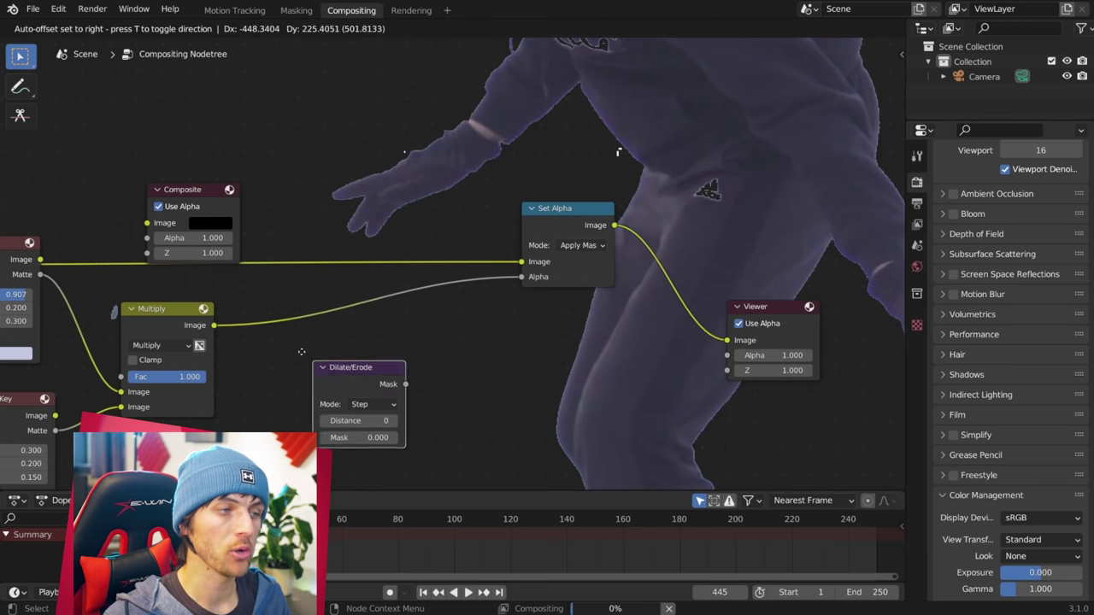
left_click(287, 312)
Step: Set the Dilate/Erode node's Distance to -1
middle_click_drag(459, 376, 325, 360)
left_click(215, 352)
left_click(145, 352)
left_click(144, 352)
Step: Insert a Blur node between the Dilate/Erode and Set Alpha nodes
middle_click_drag(627, 138, 610, 176)
key("shift+a")
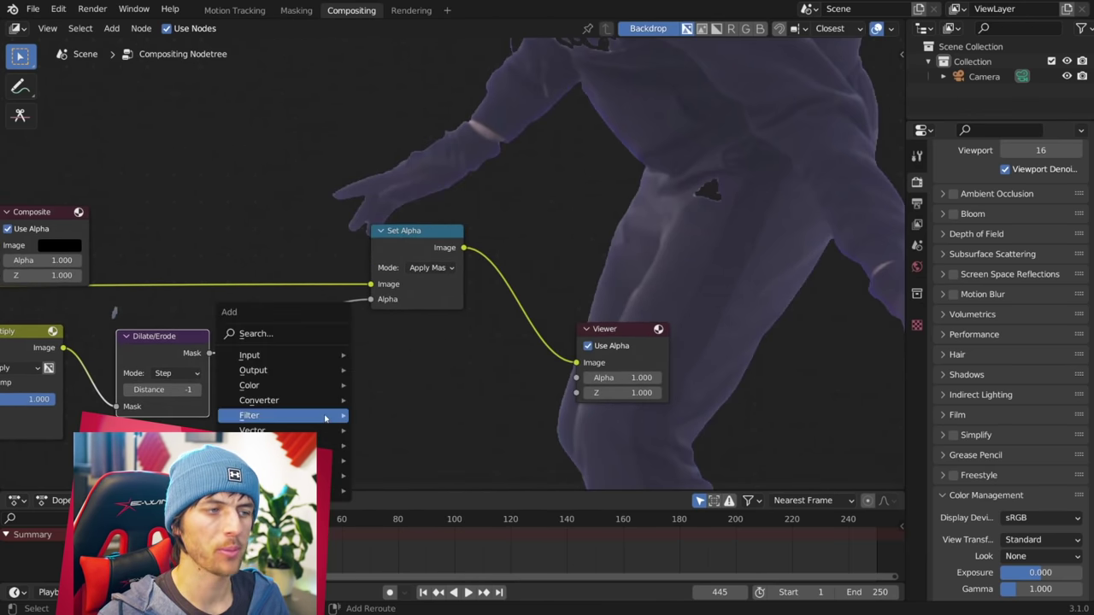
mouse_move(333, 415)
left_click(448, 239)
left_click(268, 298)
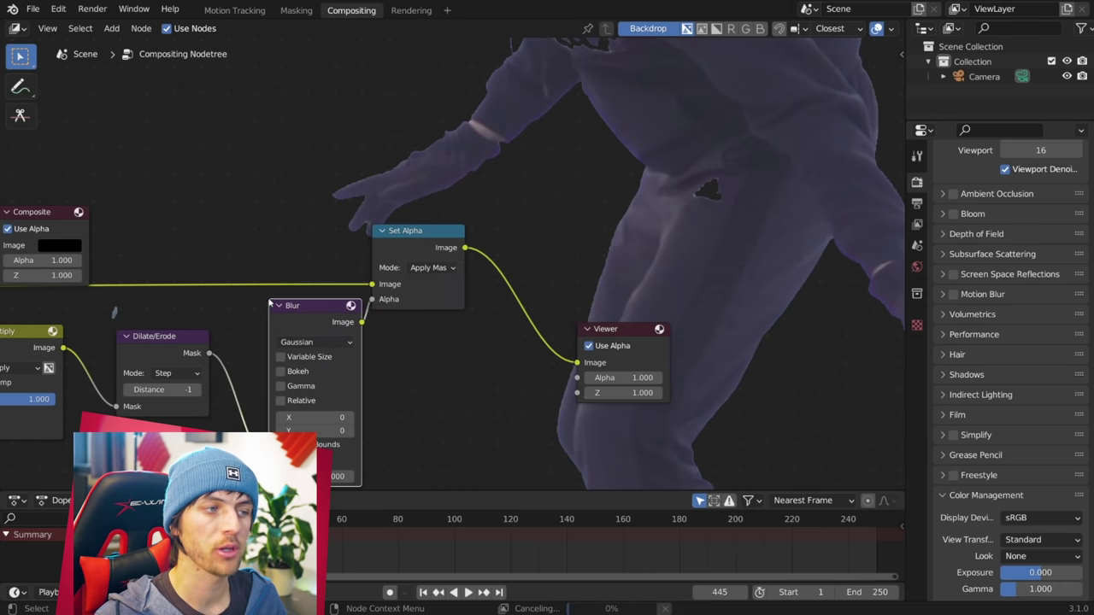
Step: Set the Blur node to Fast Gaussian with X and Y both at 3
left_click(314, 341)
left_click(316, 402)
middle_click_drag(378, 419, 364, 376)
left_click_drag(302, 331, 302, 344)
type("1")
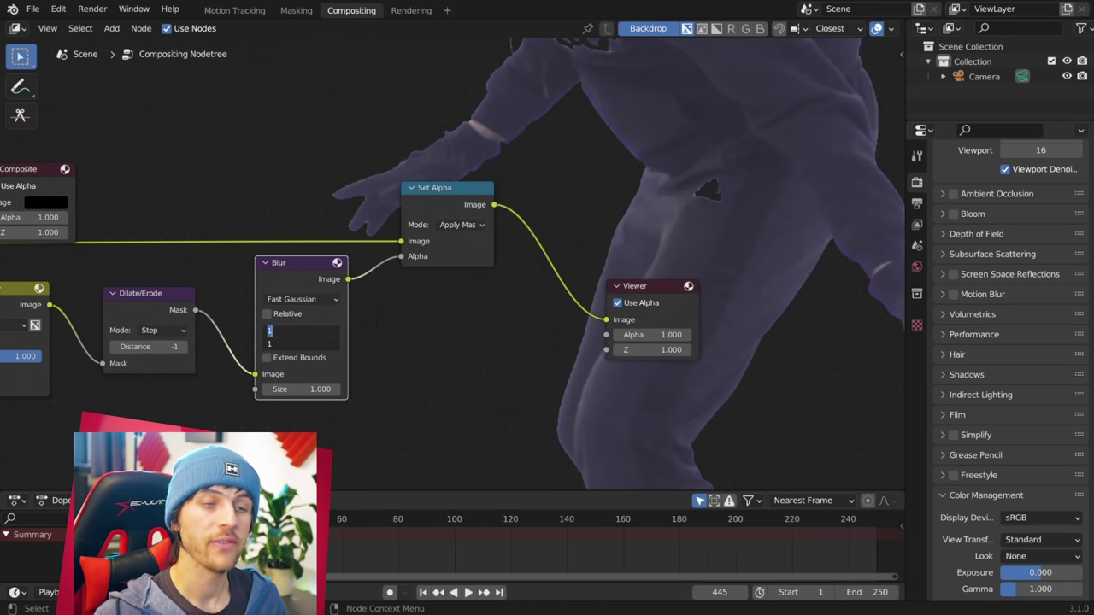
type("3")
key("Return")
Step: Duplicate the Dilate/Erode node, insert the copy between Blur and Set Alpha, and set its mode to Feather
middle_click_drag(508, 281, 437, 291)
left_click(72, 298)
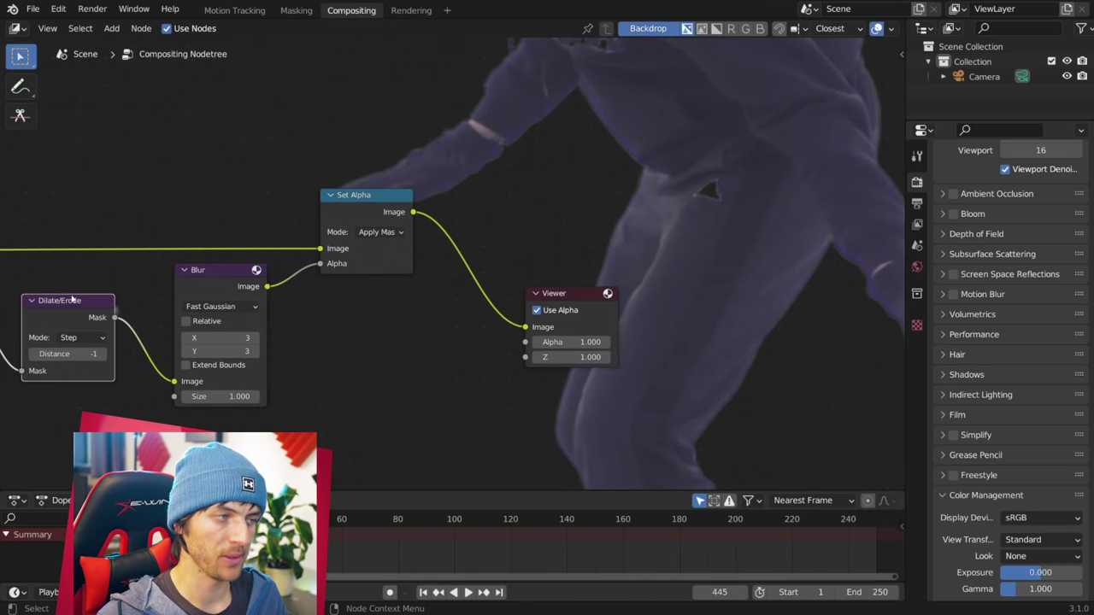
key("shift+d")
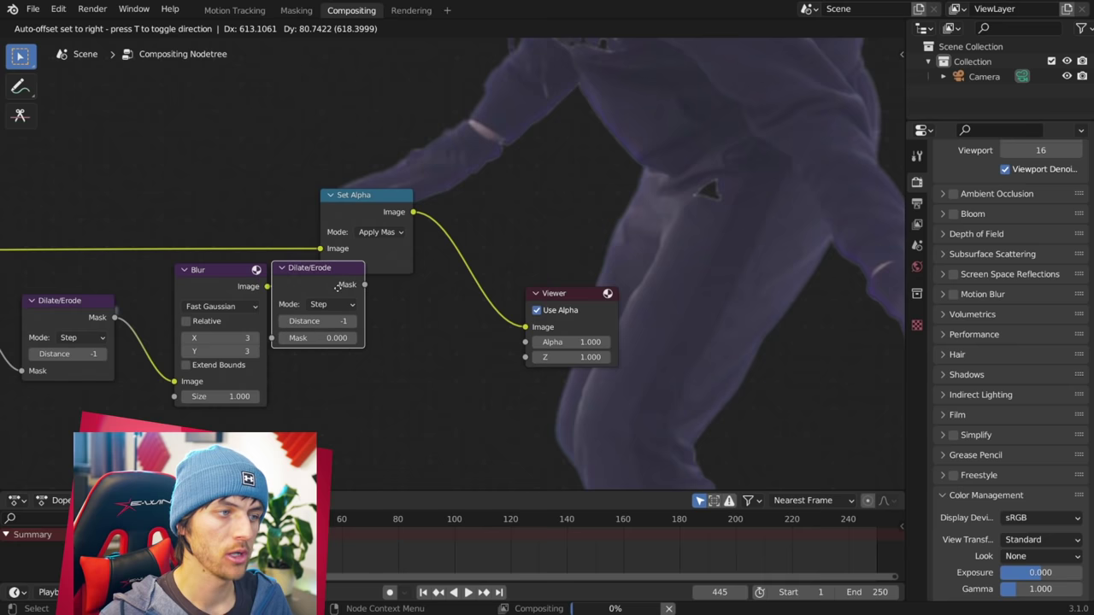
left_click(347, 291)
left_click(382, 304)
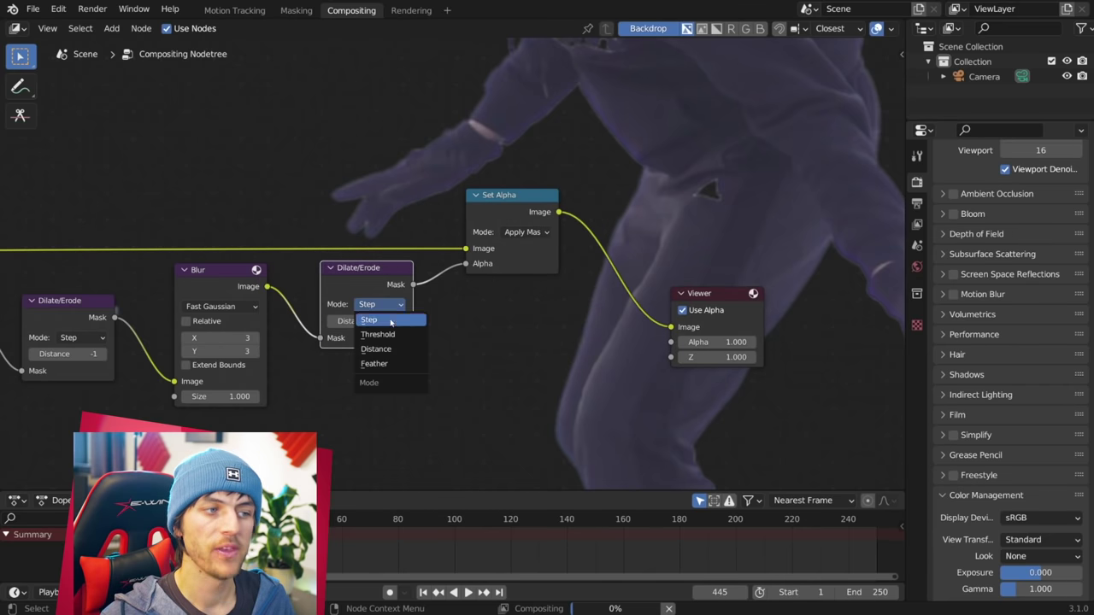
left_click(403, 365)
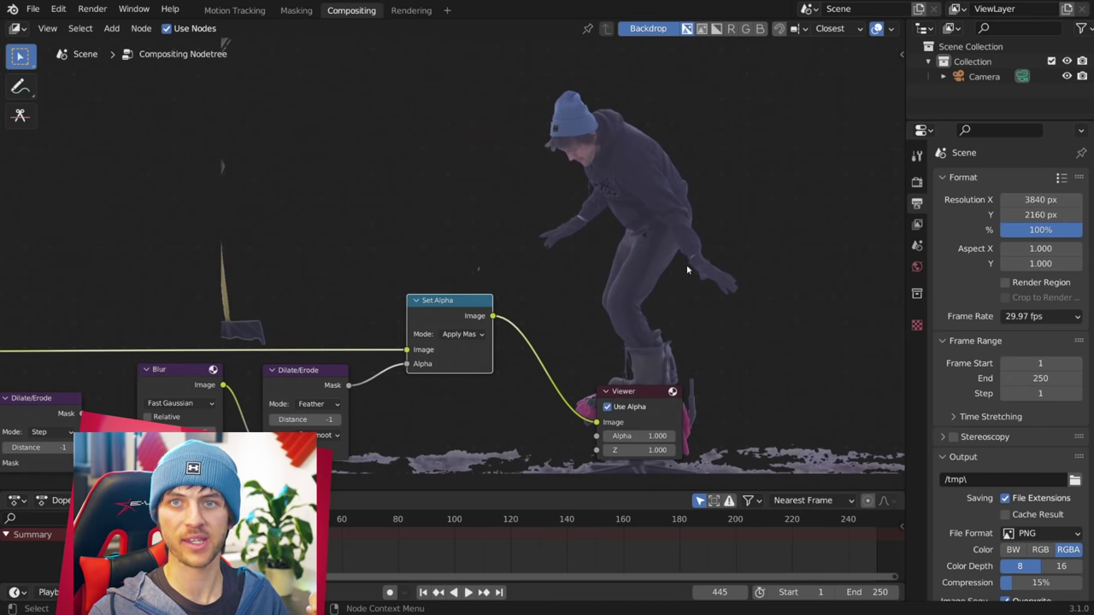
Step: Load C0103_2.mp4 in the Masking workspace's clip editor and enlarge that editor, removing the node editor above it
left_click(295, 10)
left_click(400, 240)
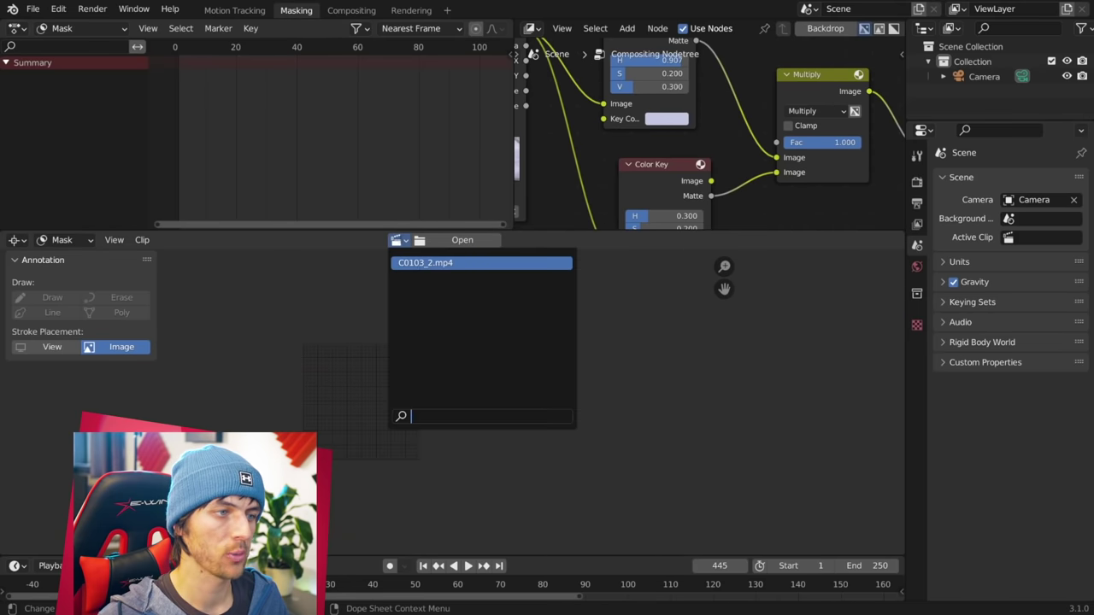
left_click(415, 264)
key("n")
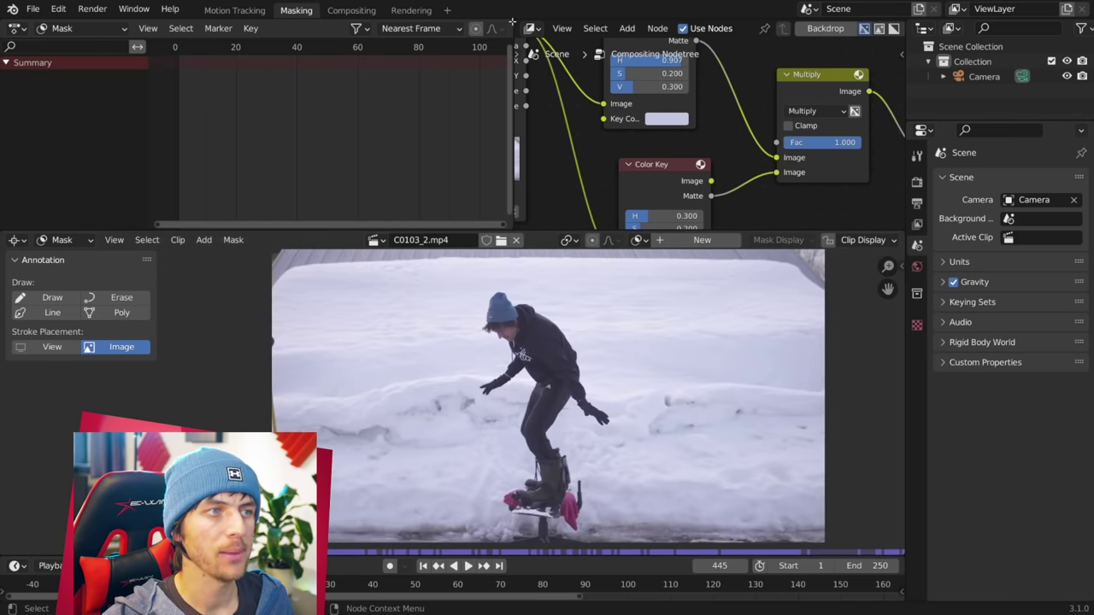
left_click_drag(512, 21, 598, 129)
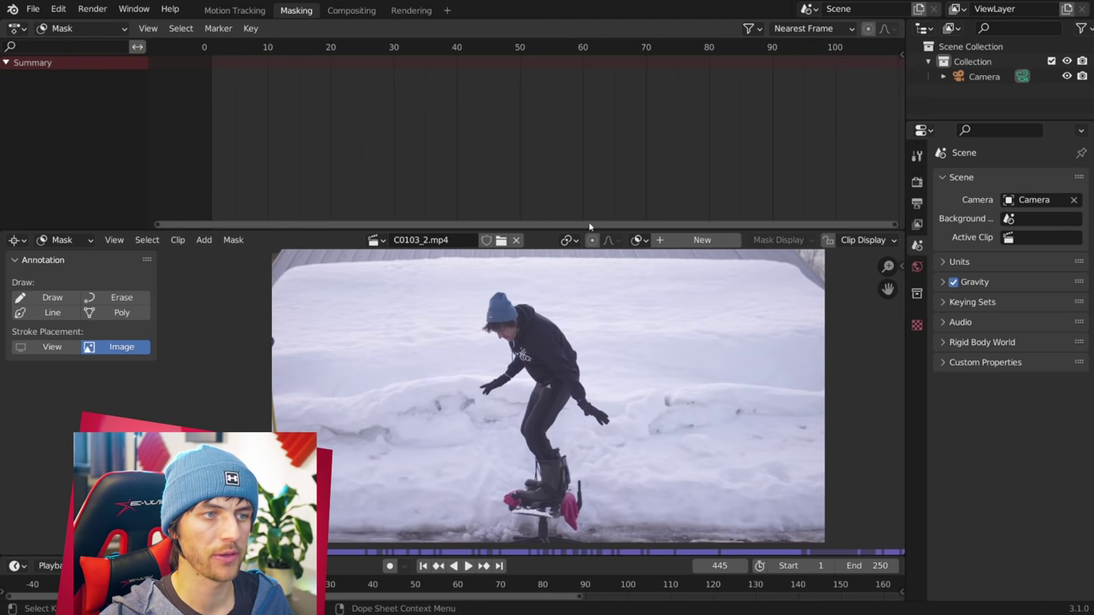
left_click_drag(577, 232, 588, 100)
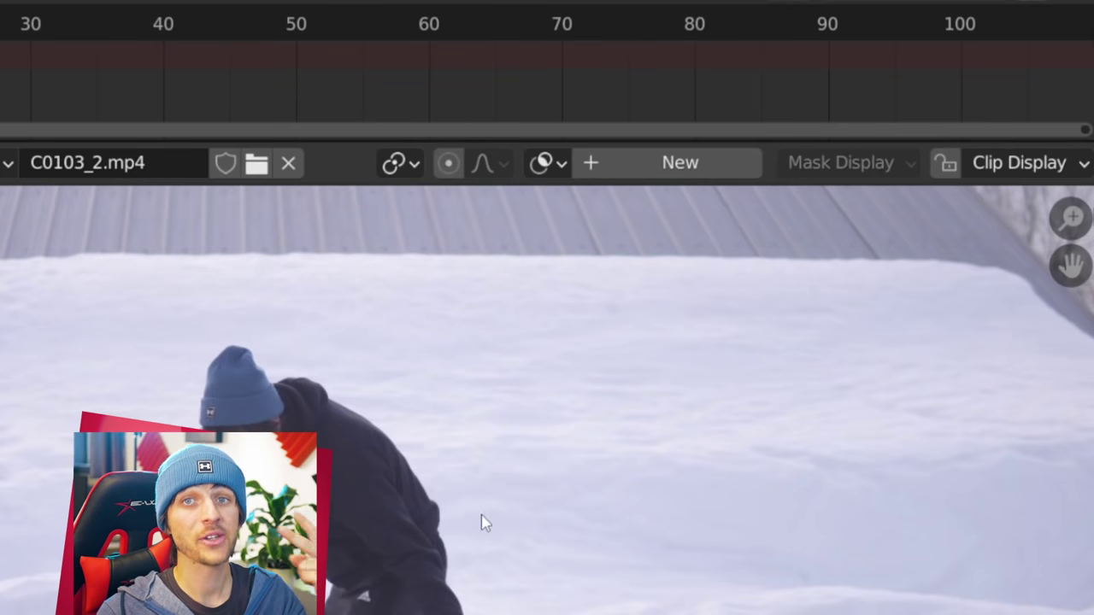
Step: Create a new mask on the clip and name it "remove"
left_click(680, 163)
left_click(580, 160)
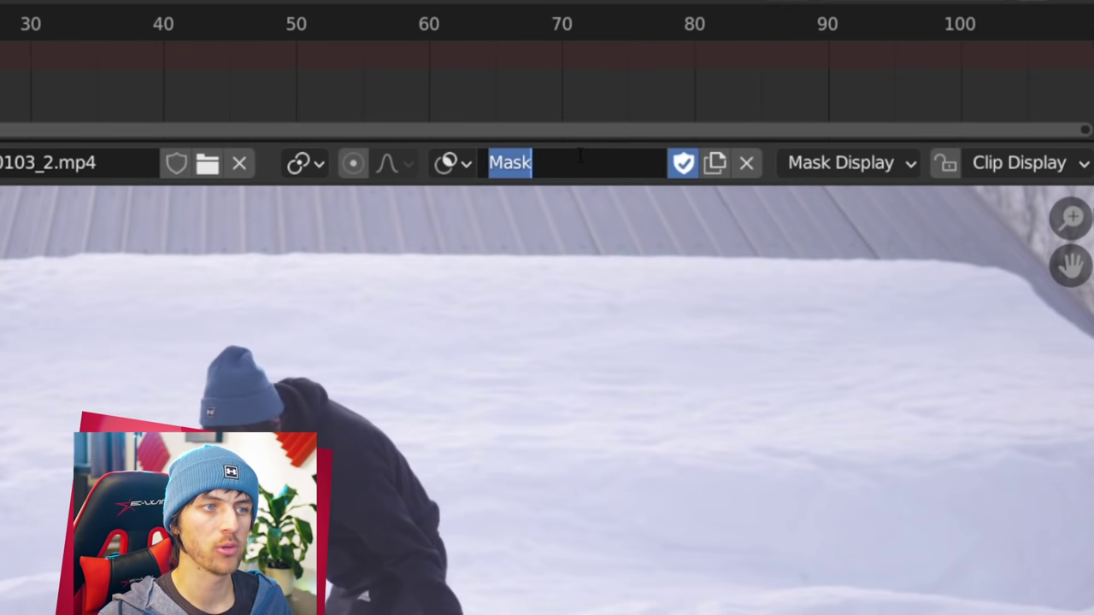
type("remove")
key("Return")
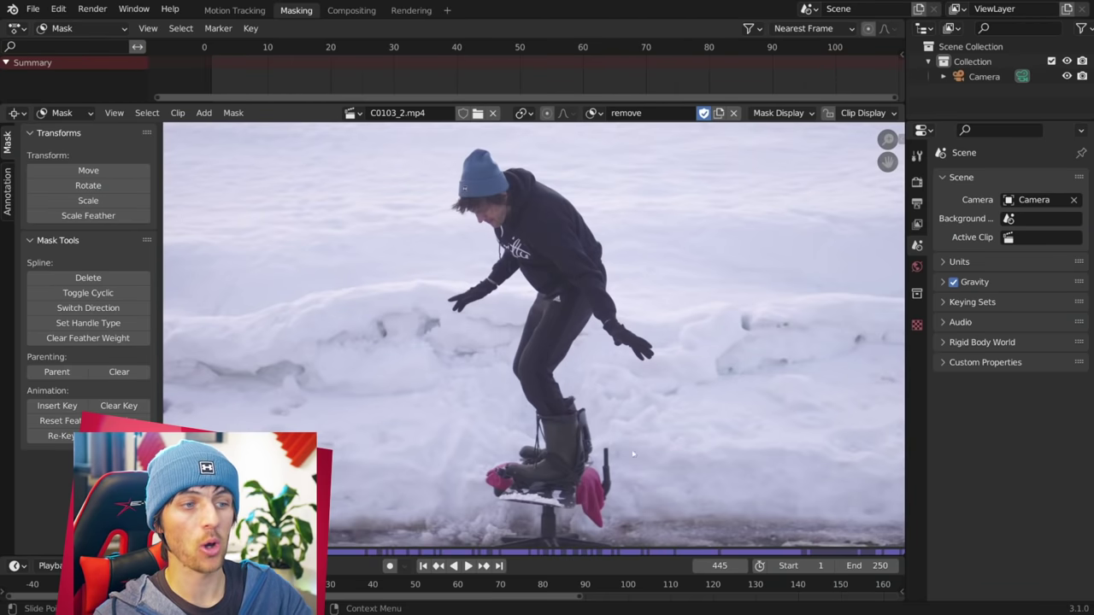
Step: Draw a closed four-point mask spline around the rider, from above the hat down to the boot tops
left_click(471, 401, "ctrl")
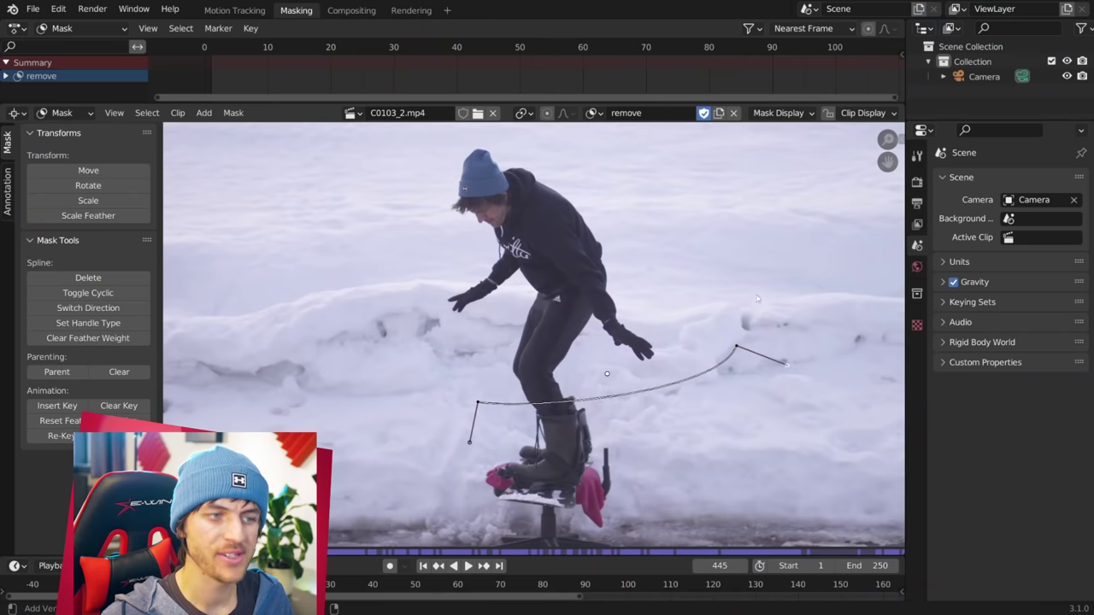
left_click(624, 138, "ctrl")
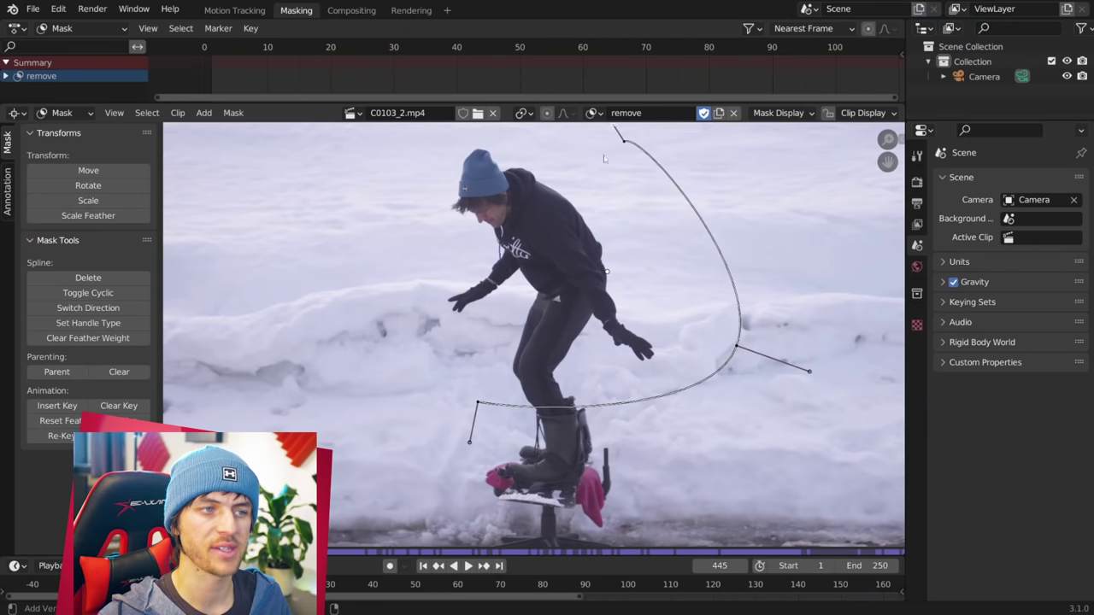
middle_click_drag(380, 278, 414, 370)
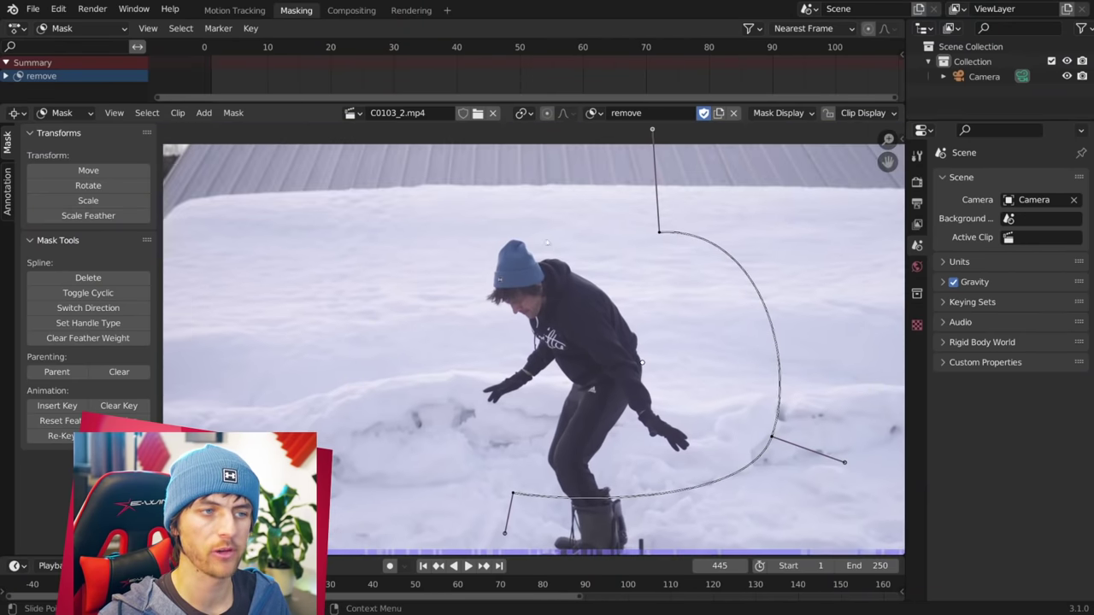
left_click_drag(402, 348, 511, 483, "ctrl")
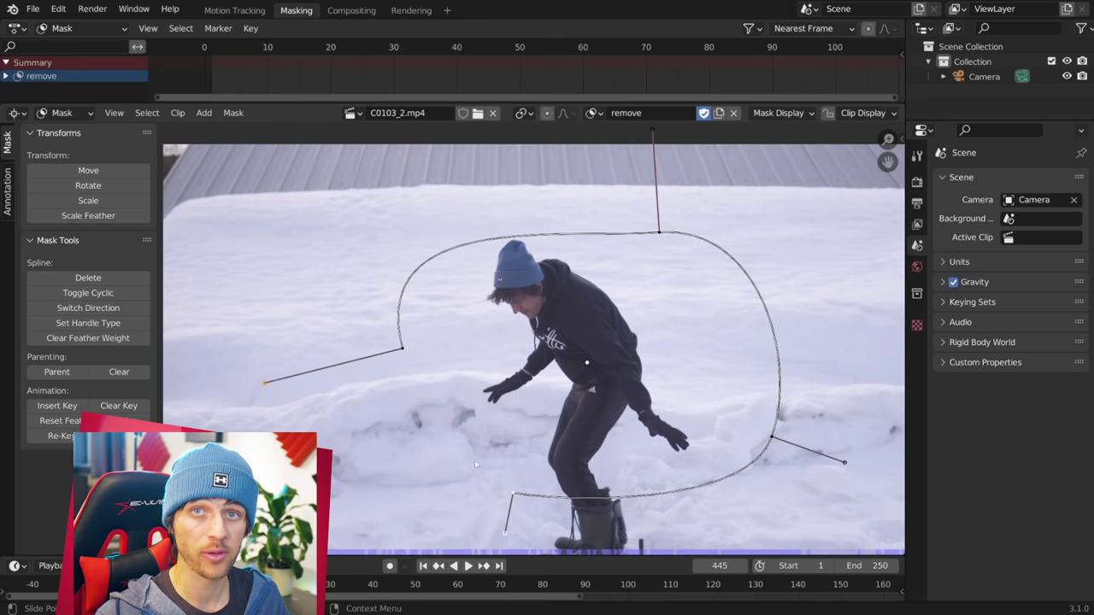
key("alt+c")
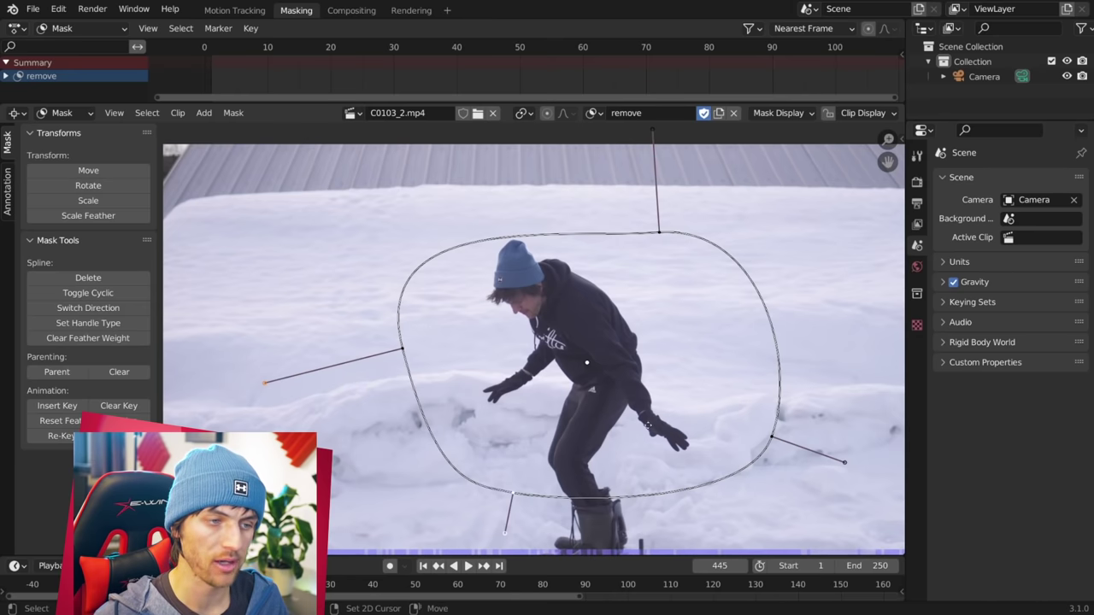
Step: Tighten the mask around the rider by moving its lower points toward the boots and its upper point inward
middle_click_drag(537, 487, 520, 425, "shift")
scroll(586, 441, "up", 1)
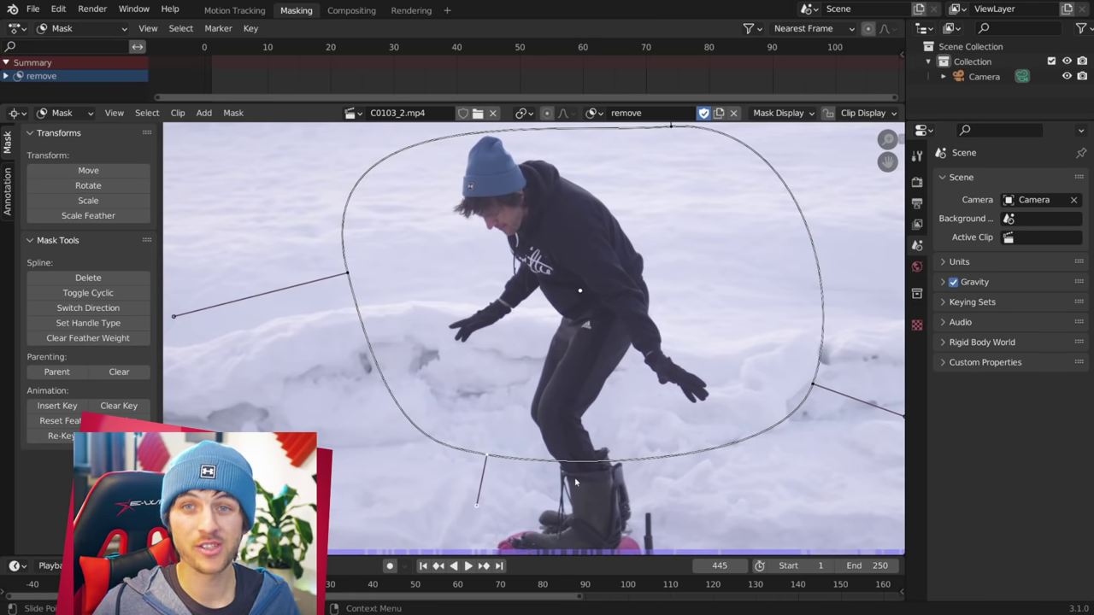
scroll(575, 483, "down", 1)
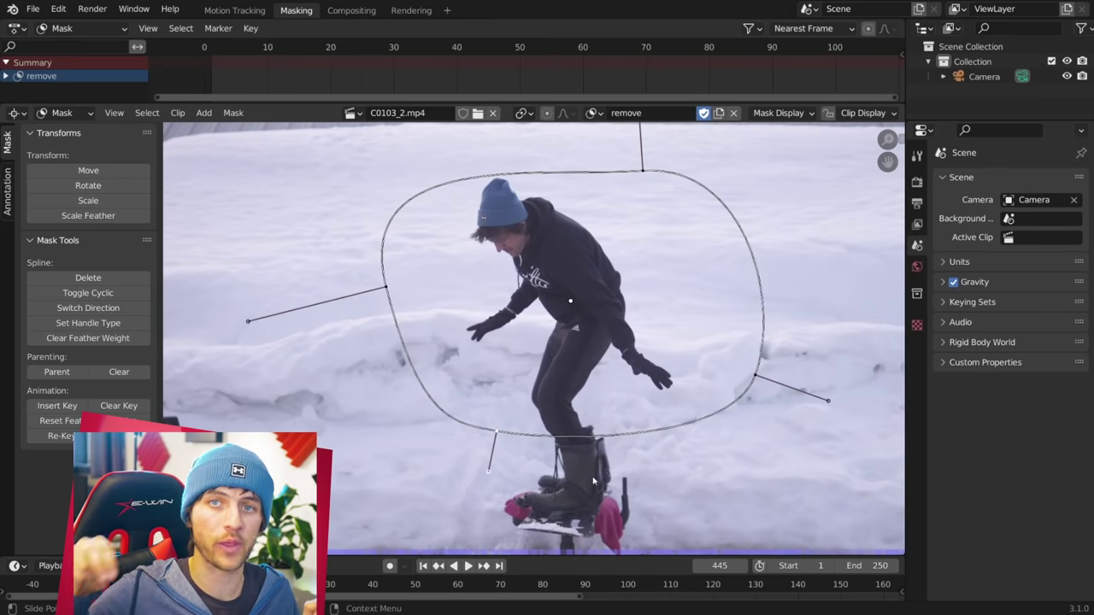
scroll(598, 403, "up", 2)
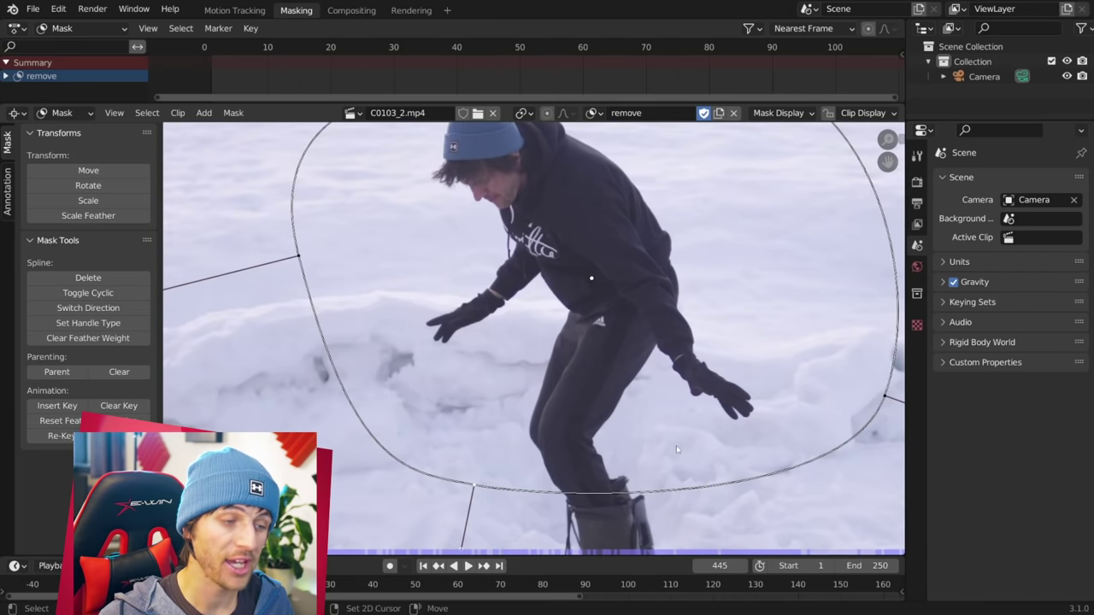
middle_click_drag(675, 445, 683, 388)
key("g")
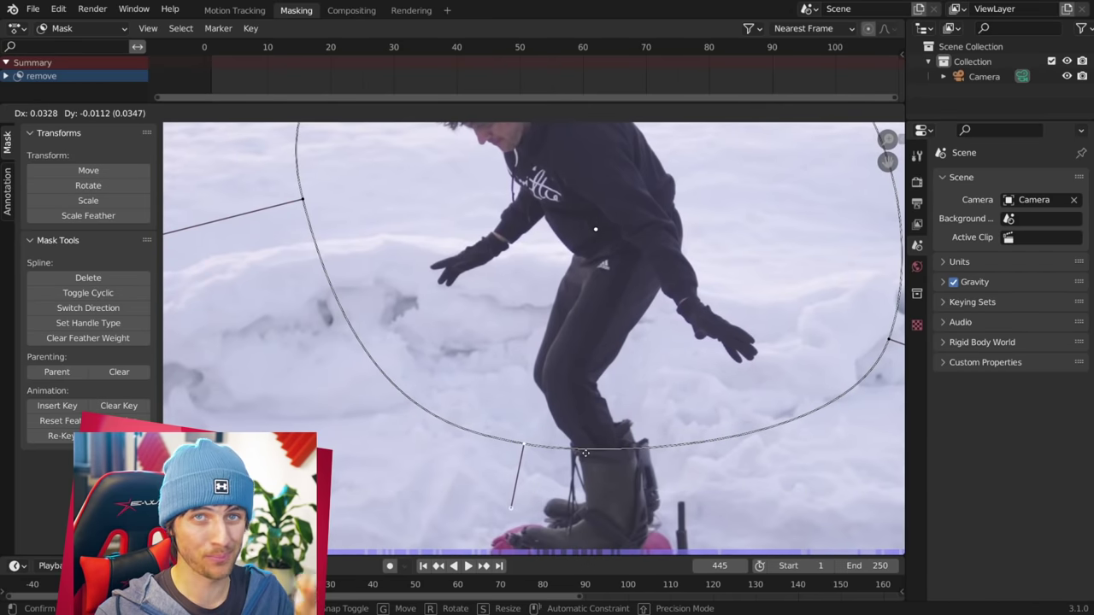
left_click(584, 453)
scroll(585, 452, "down", 3)
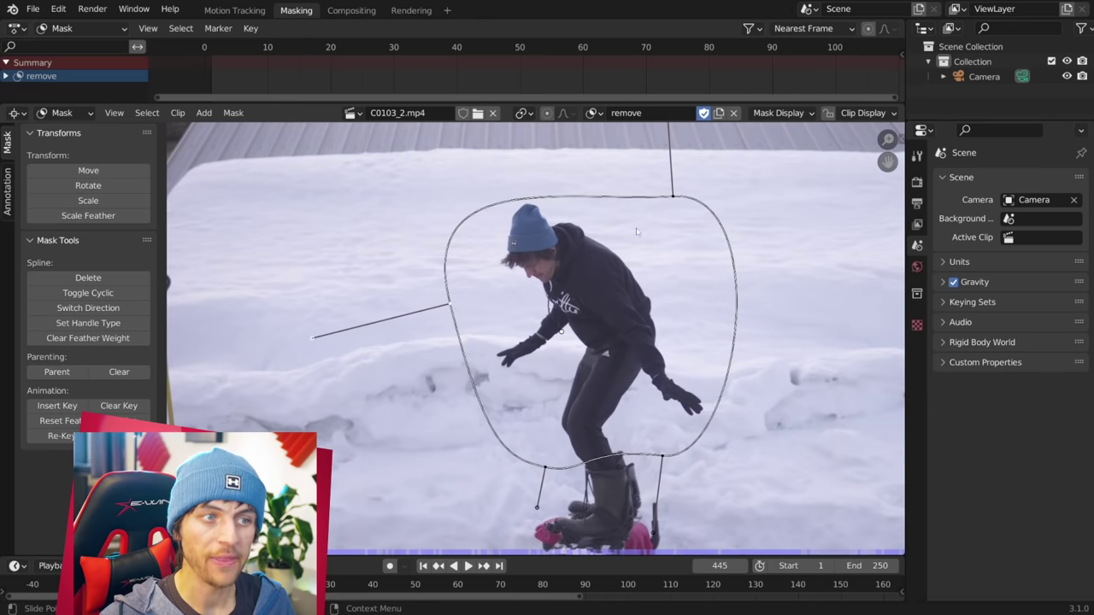
key("g")
left_click(648, 193)
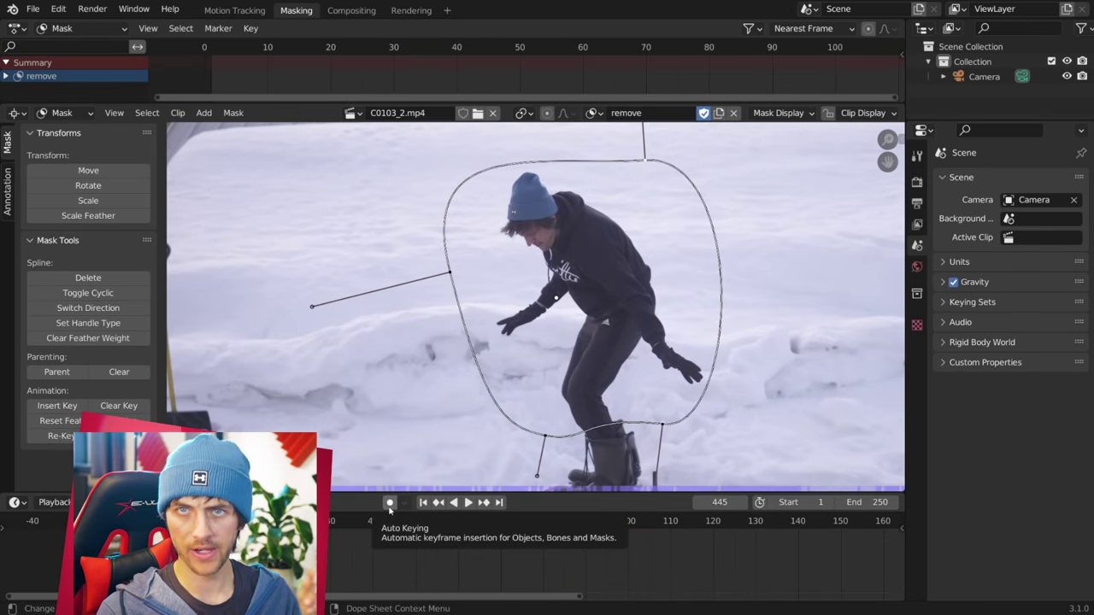
Step: Turn on Auto Keying and set the timeline's end frame to 680
left_click(388, 503)
scroll(690, 561, "down", 6)
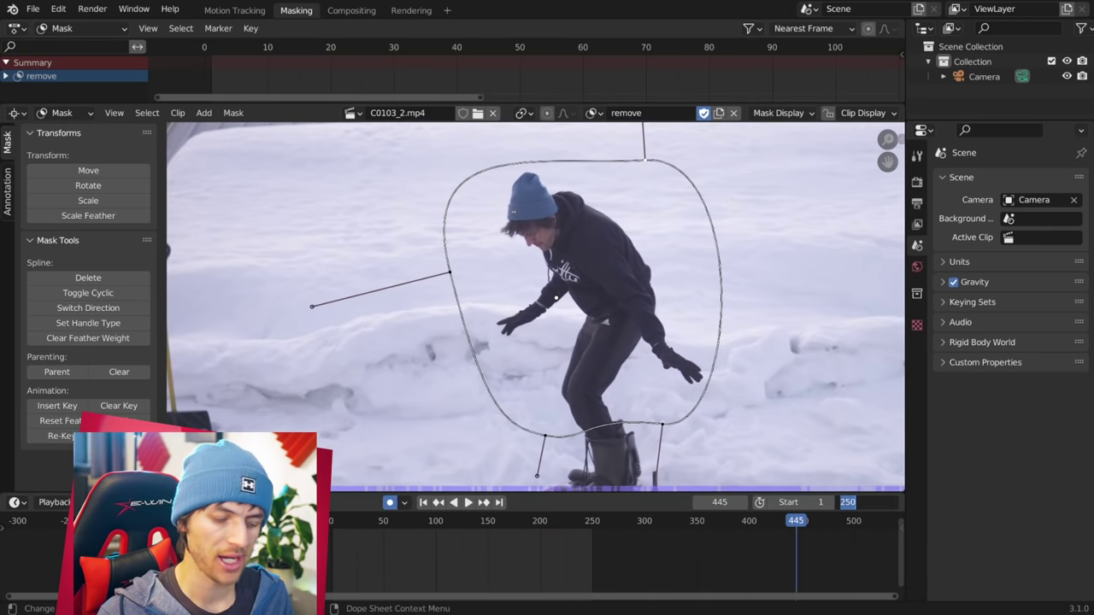
key("Return")
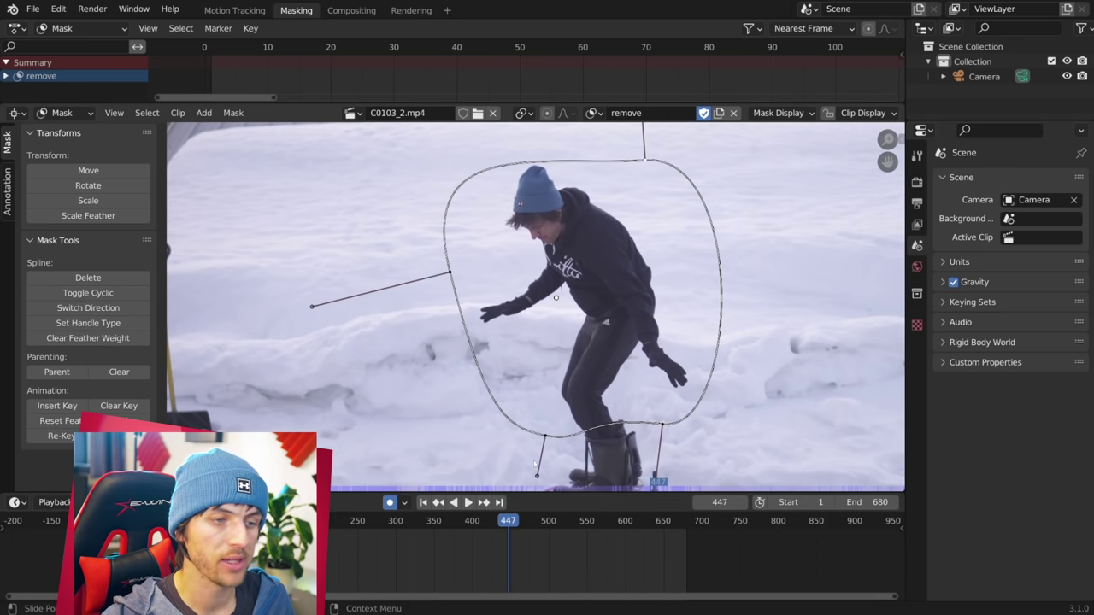
Step: Go to frame 401 and adjust the mask points so the outline encloses the rider's outstretched arms
left_click_drag(500, 522, 490, 525)
key("space")
key("space")
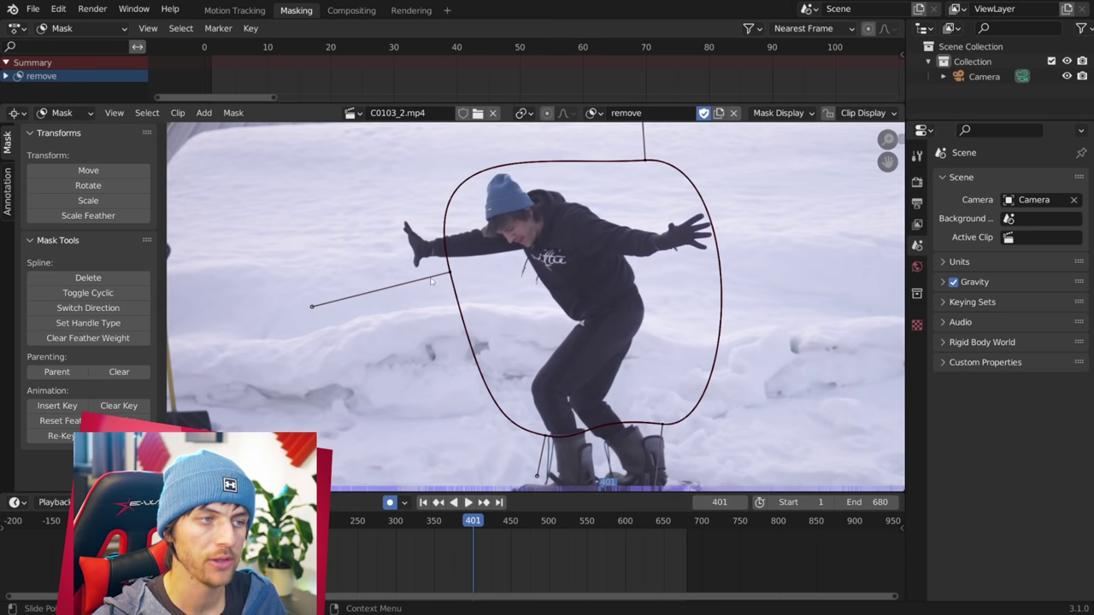
key("g")
left_click(378, 246)
key("s")
left_click(437, 285)
left_click(553, 440)
key("g")
left_click(556, 438)
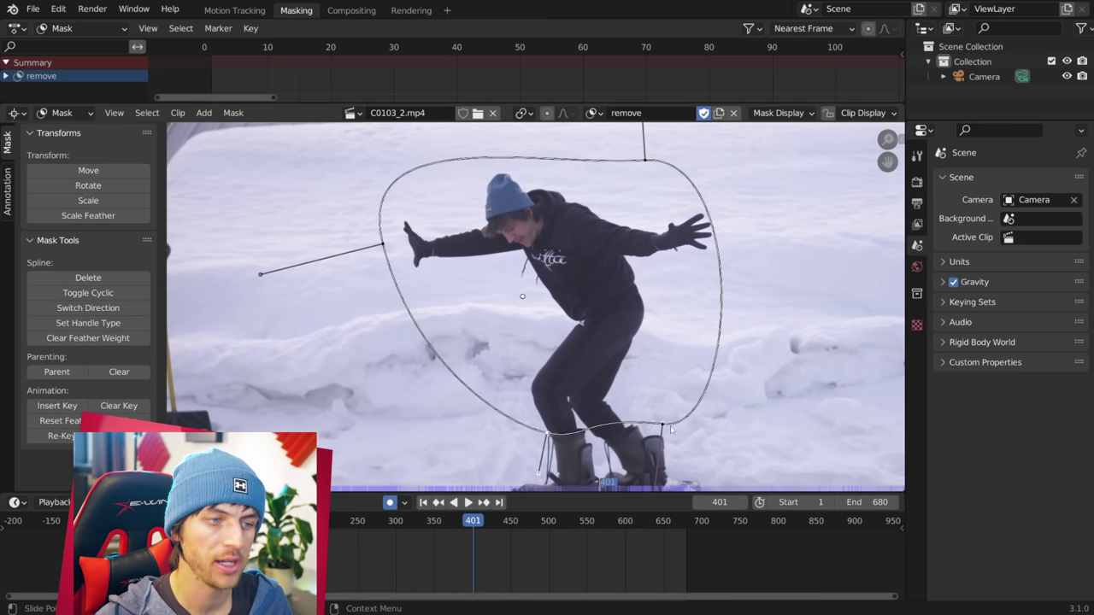
key("r")
key("g")
key("Return")
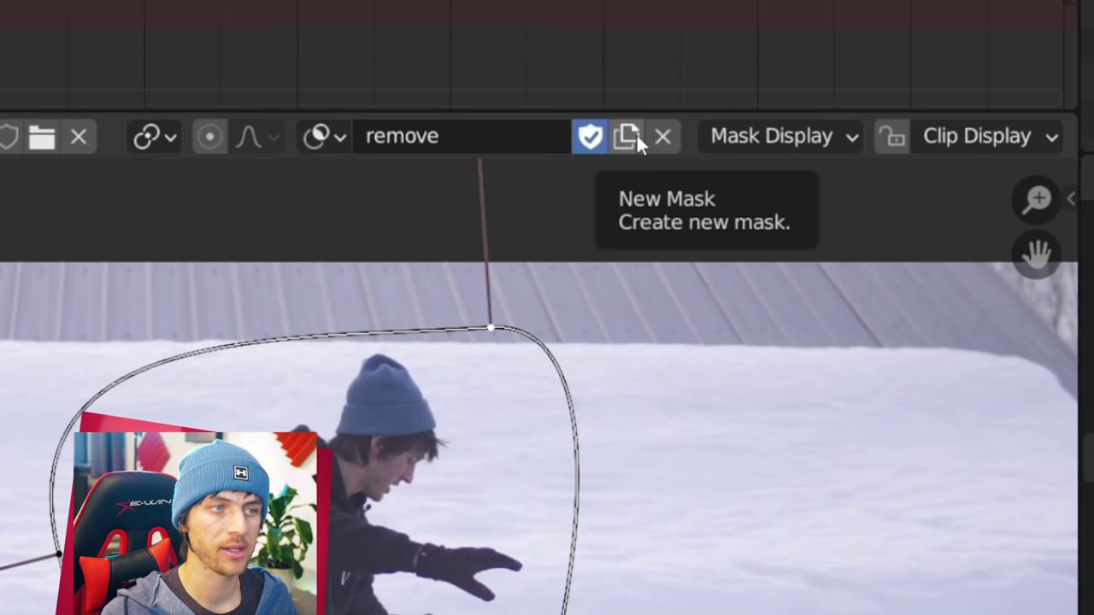
Step: Create a second mask and name it "add"
left_click(721, 113)
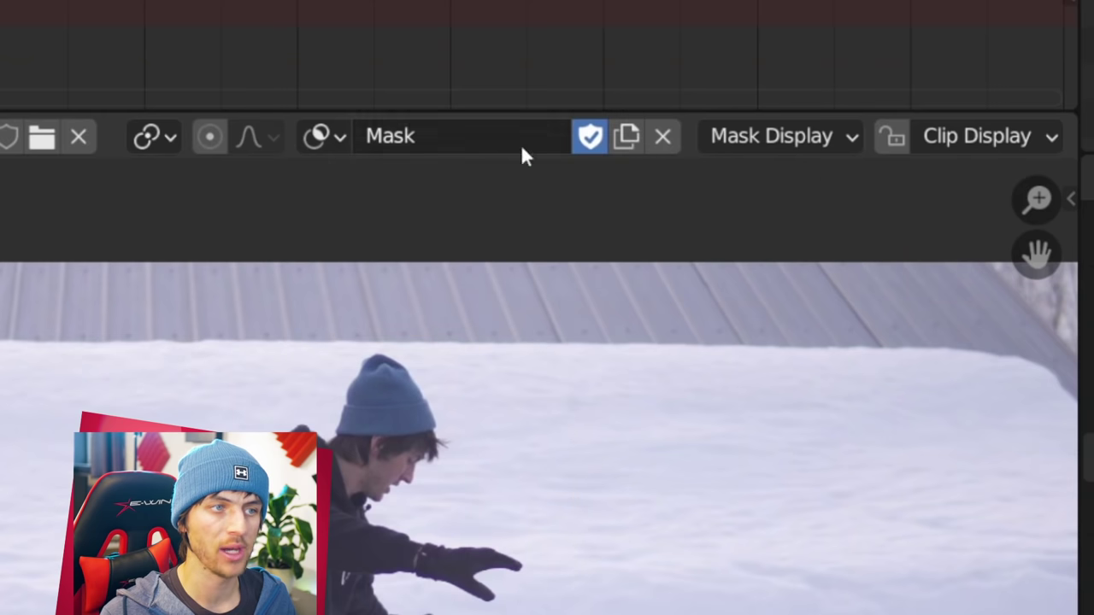
double_click(666, 118)
type("add")
key("Return")
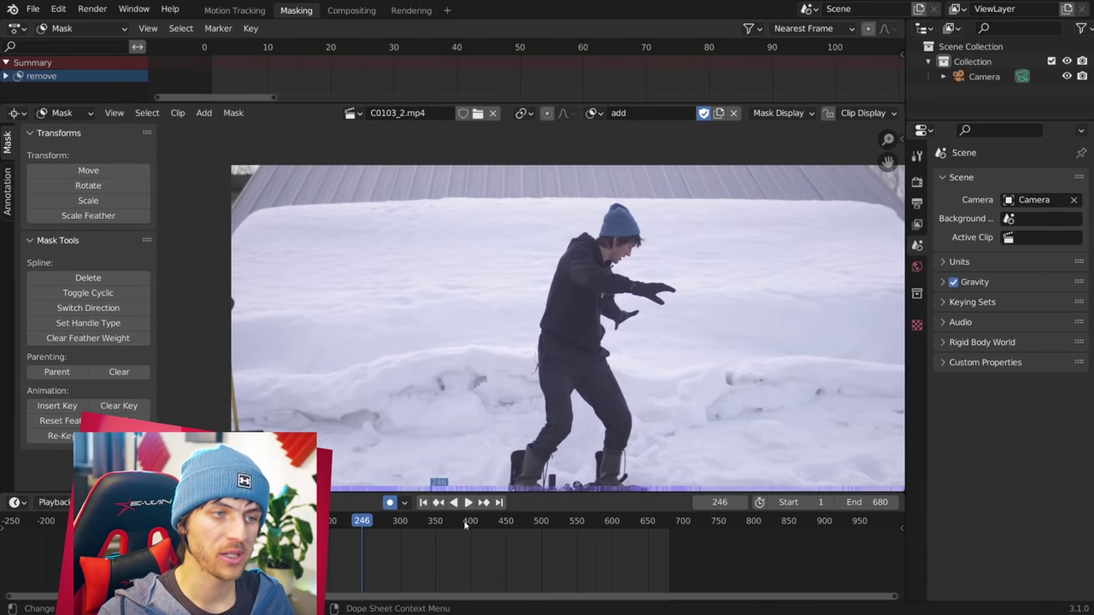
Step: Go to frame 507 and draw a closed four-point mask inside the rider, covering the hoodie lettering
left_click(465, 522)
left_click_drag(425, 524, 545, 521)
scroll(551, 367, "up", 4)
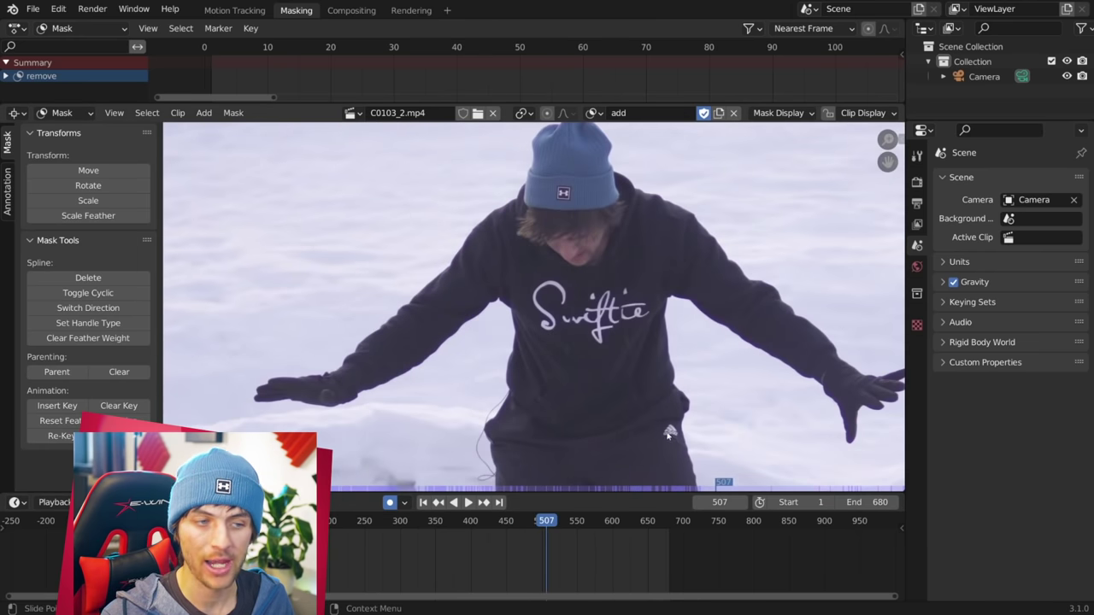
scroll(671, 433, "down", 1)
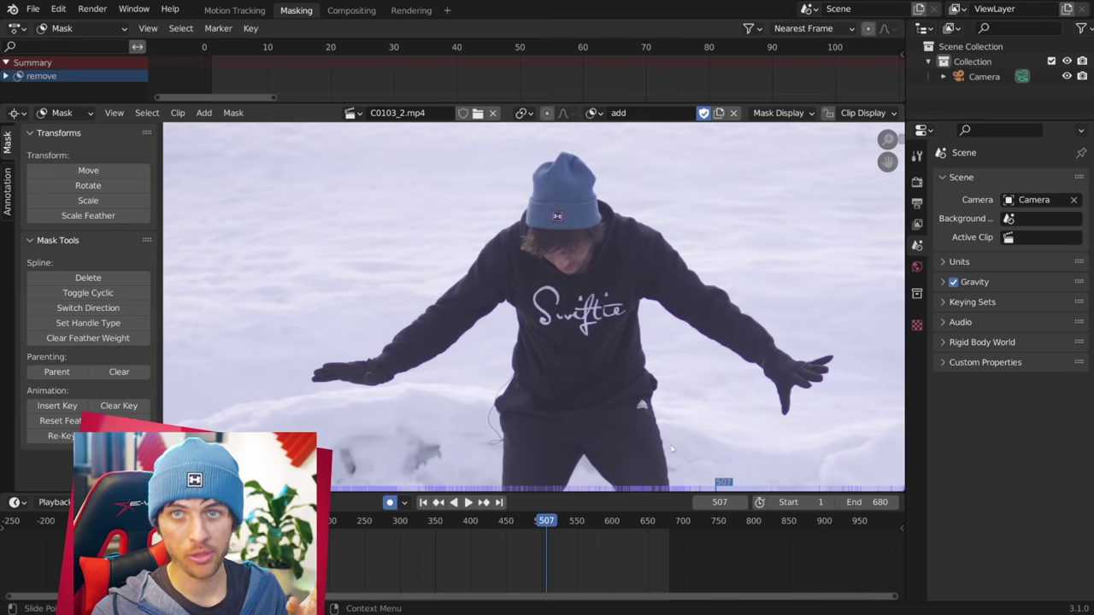
left_click(637, 360, "ctrl")
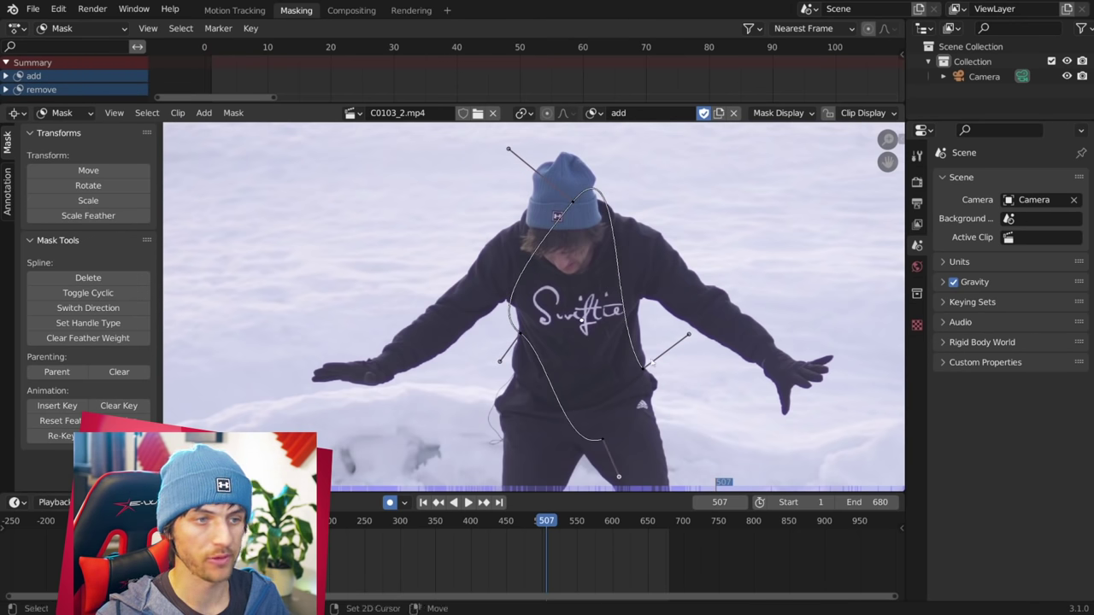
Step: Reposition and rotate the "add" mask points around frames 455 and 479 so the mask stays inside the rider's body
left_click(510, 521)
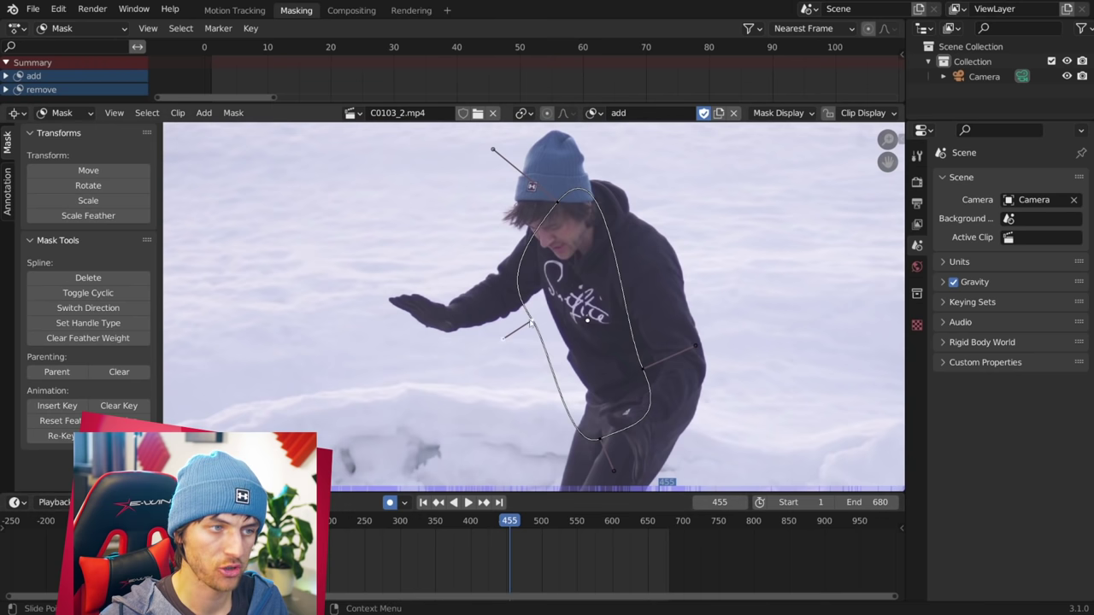
key("g")
key("r")
left_click(606, 166)
key("g")
left_click(603, 164)
key("r")
left_click(603, 159)
key("g")
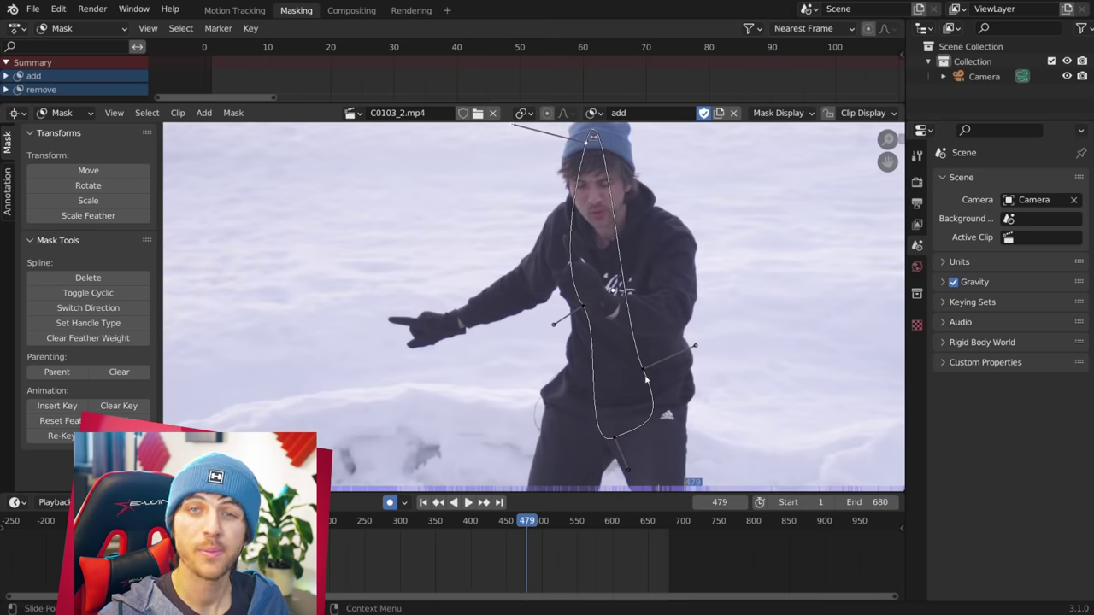
key("g")
key("Return")
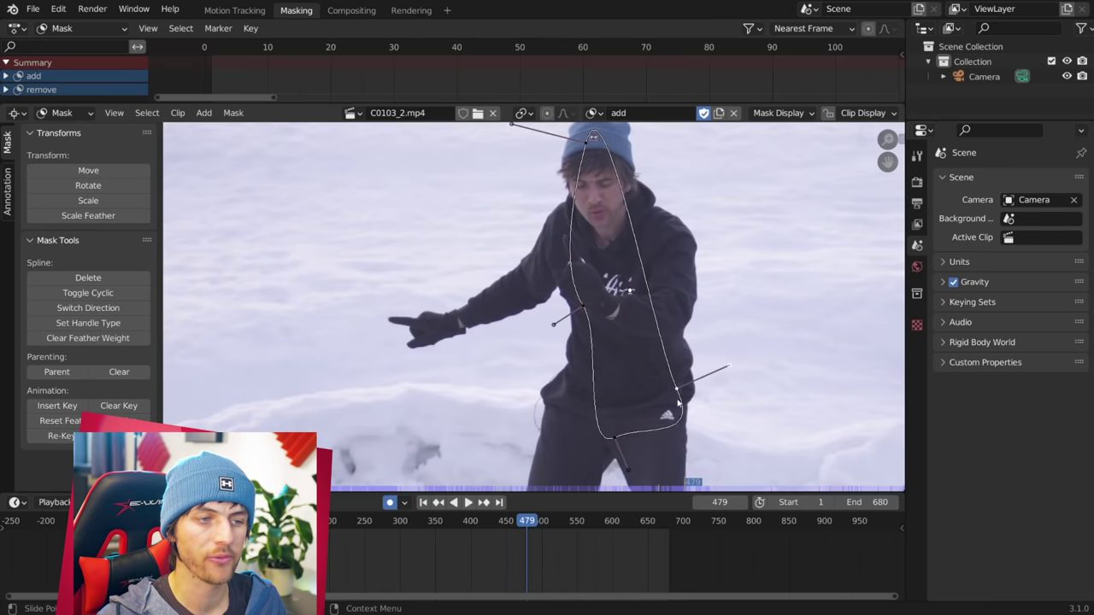
Step: At frame 536, add a Mask node to the compositing tree, assign it the "remove" mask and place it below Set Alpha
left_click(567, 522)
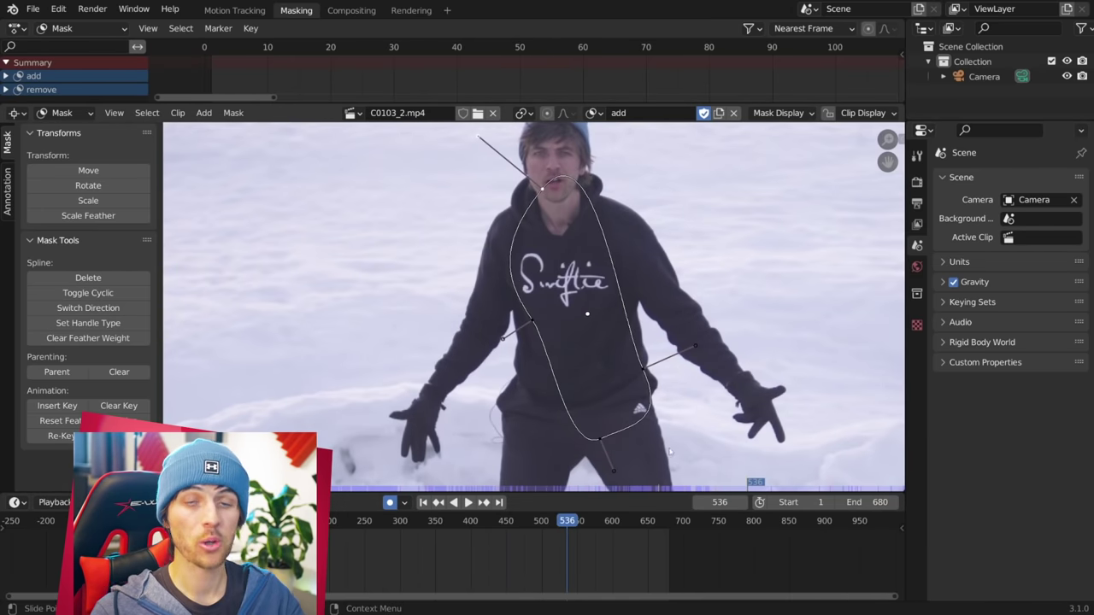
left_click(351, 10)
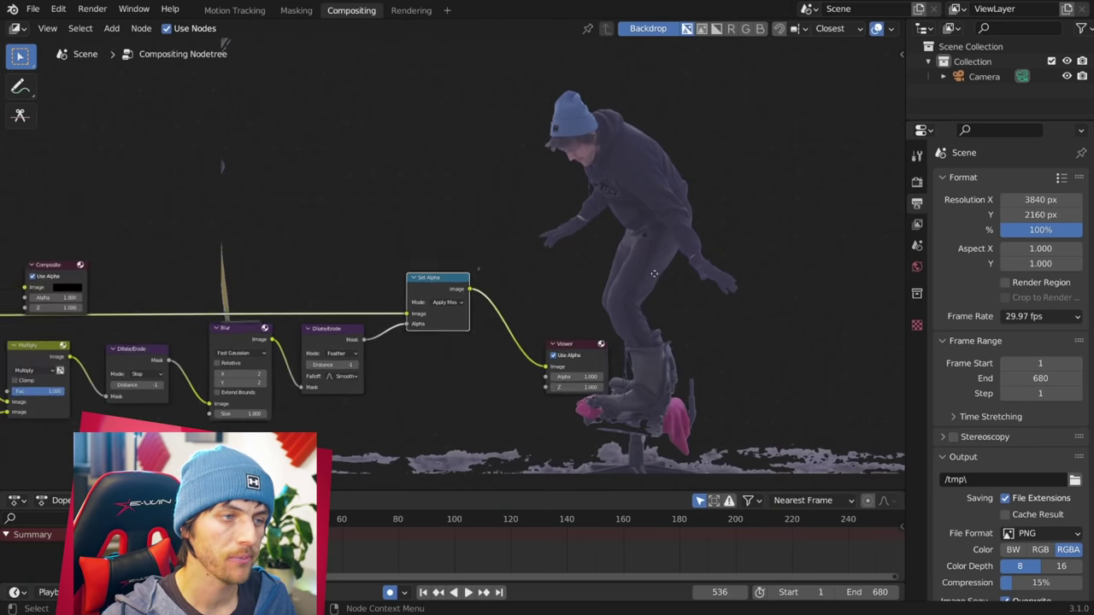
key("shift+a")
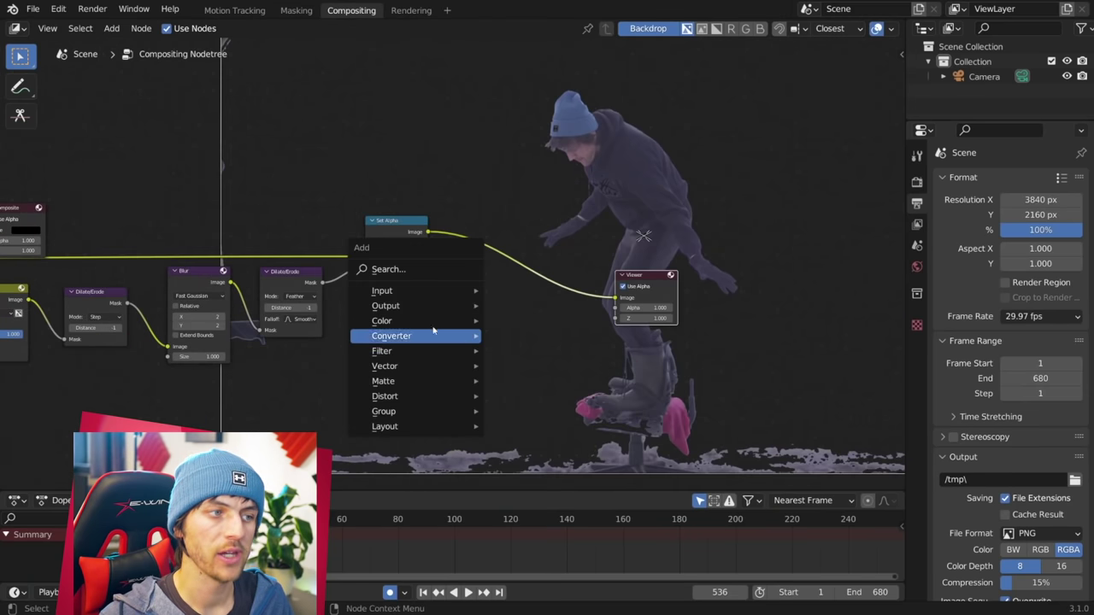
mouse_move(408, 298)
left_click(554, 357)
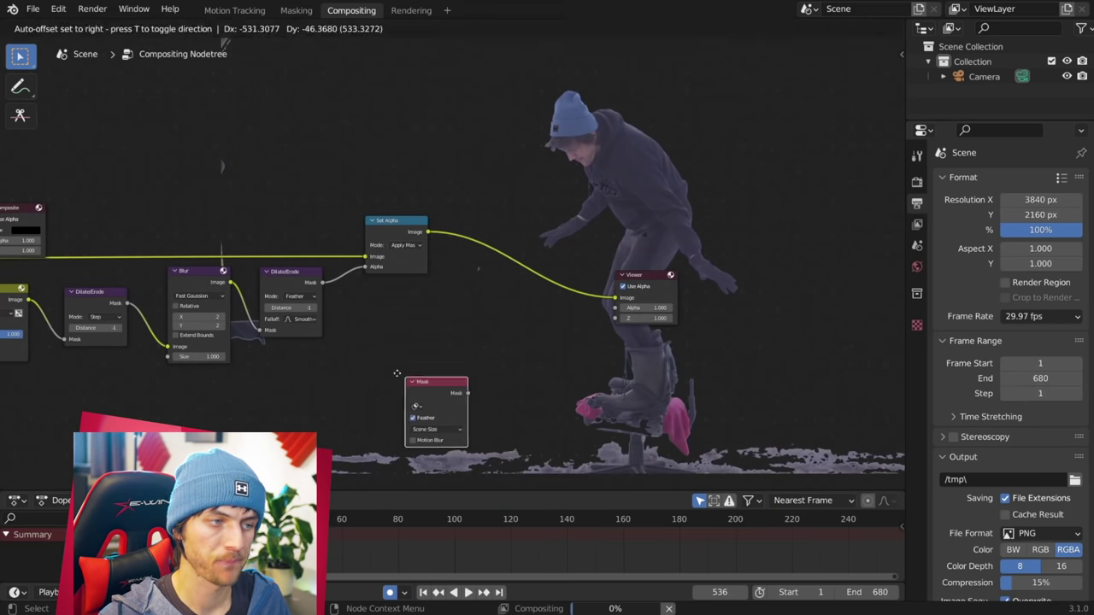
left_click(351, 355)
scroll(445, 398, "up", 1)
scroll(445, 398, "up", 1)
middle_click_drag(445, 398, 466, 364)
left_click(357, 371)
left_click(396, 402)
left_click_drag(382, 344, 406, 322)
Step: Insert a Mix node between Dilate/Erode and Set Alpha, set it to Multiply and connect the "remove" mask to its second image input
scroll(495, 262, "up", 1)
key("shift+a")
mouse_move(489, 295)
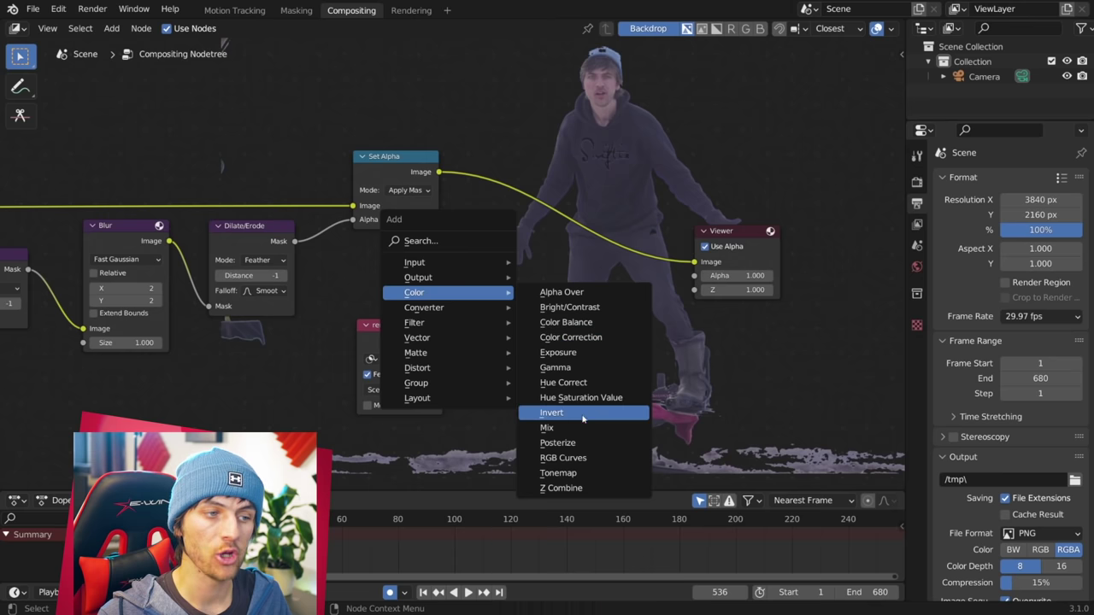
left_click(581, 430)
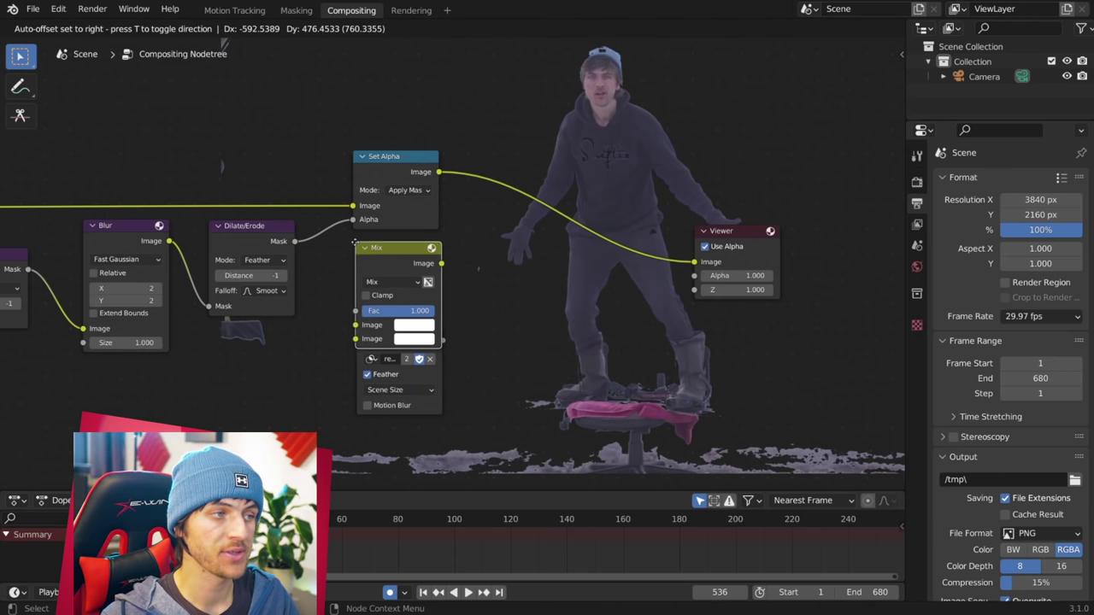
left_click(342, 223)
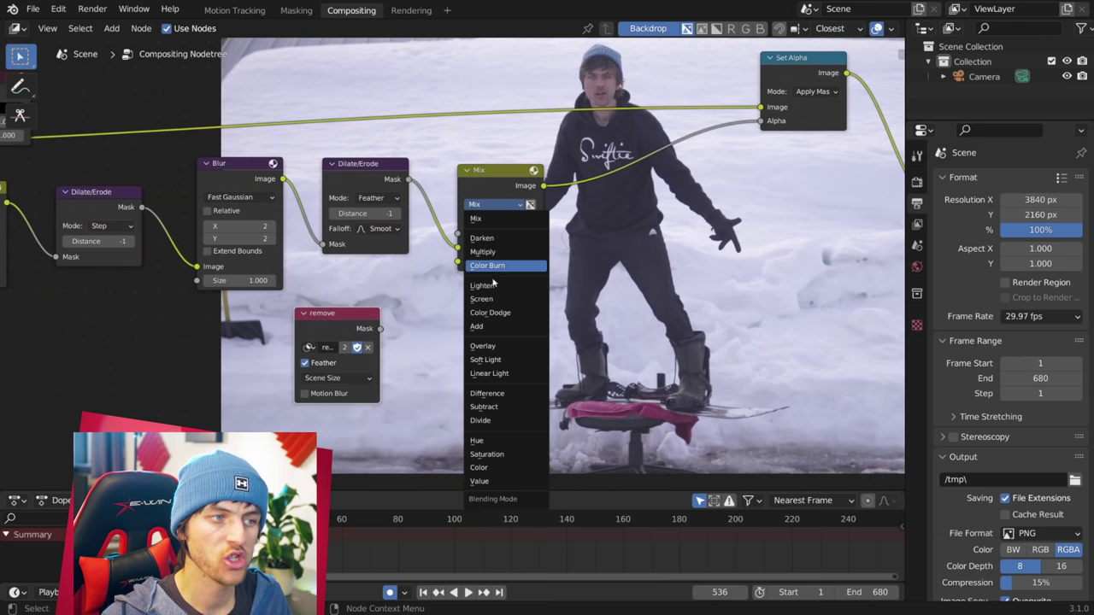
left_click(472, 270)
left_click_drag(380, 329, 458, 261)
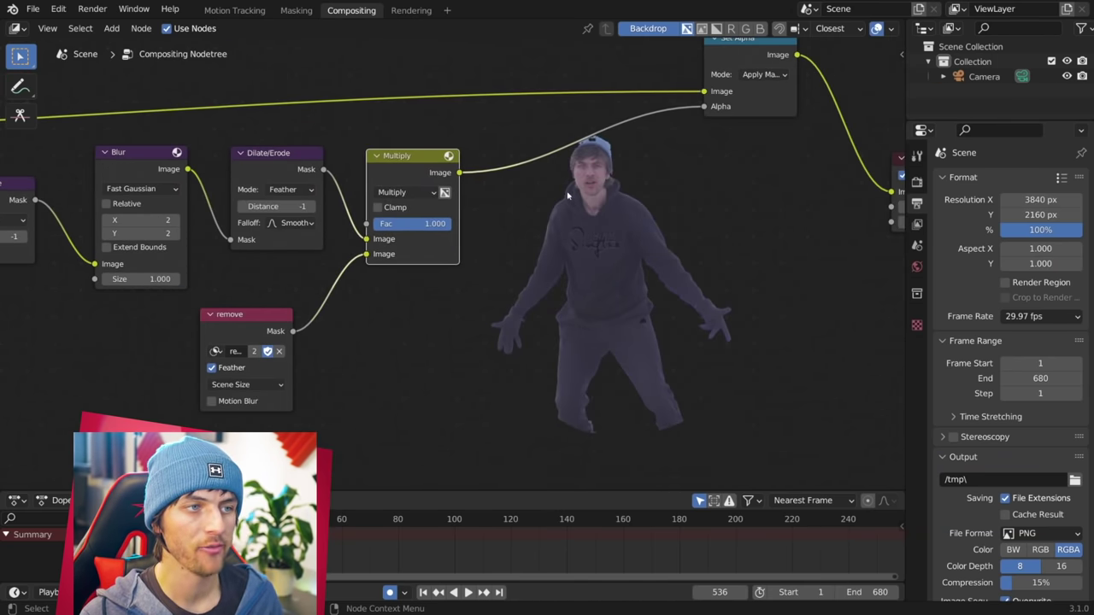
Step: Duplicate the "remove" mask node and switch the copy to the "add" mask
middle_click_drag(556, 129, 520, 110)
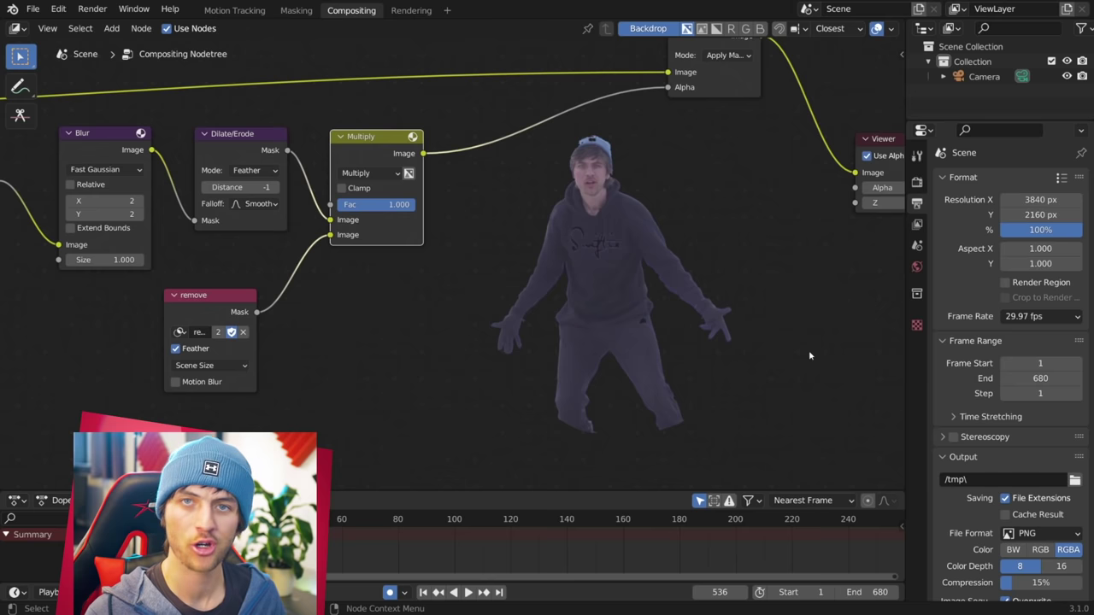
scroll(403, 308, "down", 1)
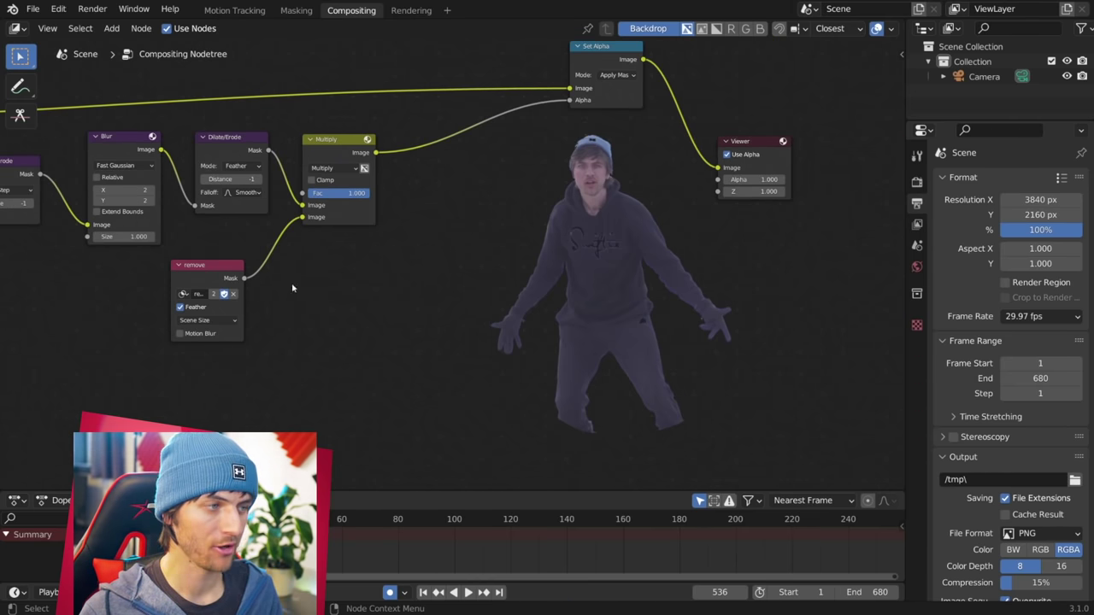
key("shift+d")
left_click(379, 281)
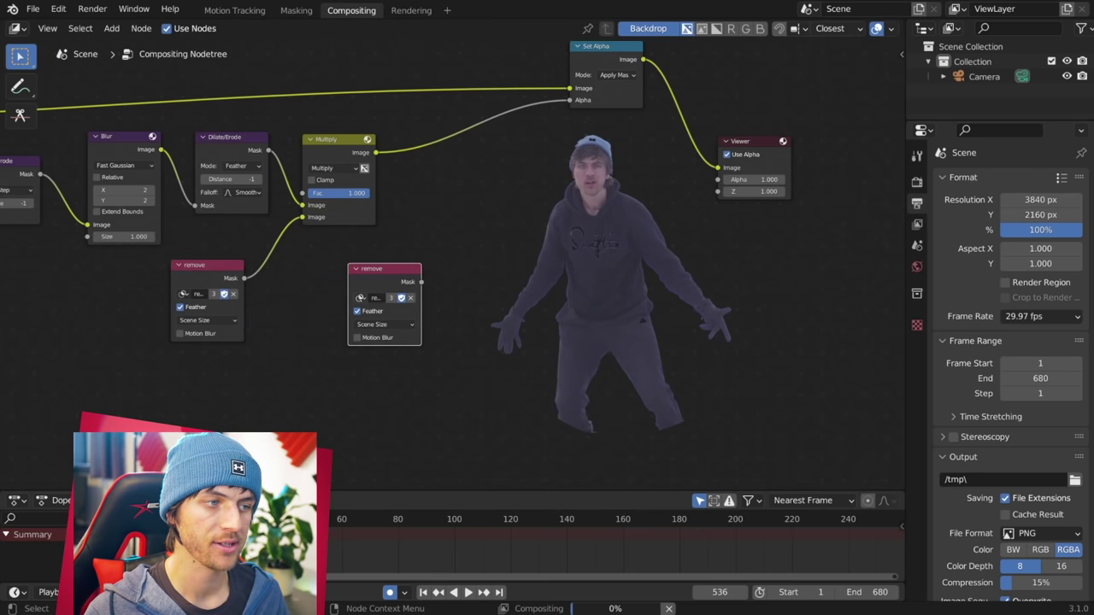
left_click(359, 297)
left_click(376, 314)
Step: Duplicate the Multiply node, insert the copy before Set Alpha and set its blending mode to Screen
left_click(325, 150)
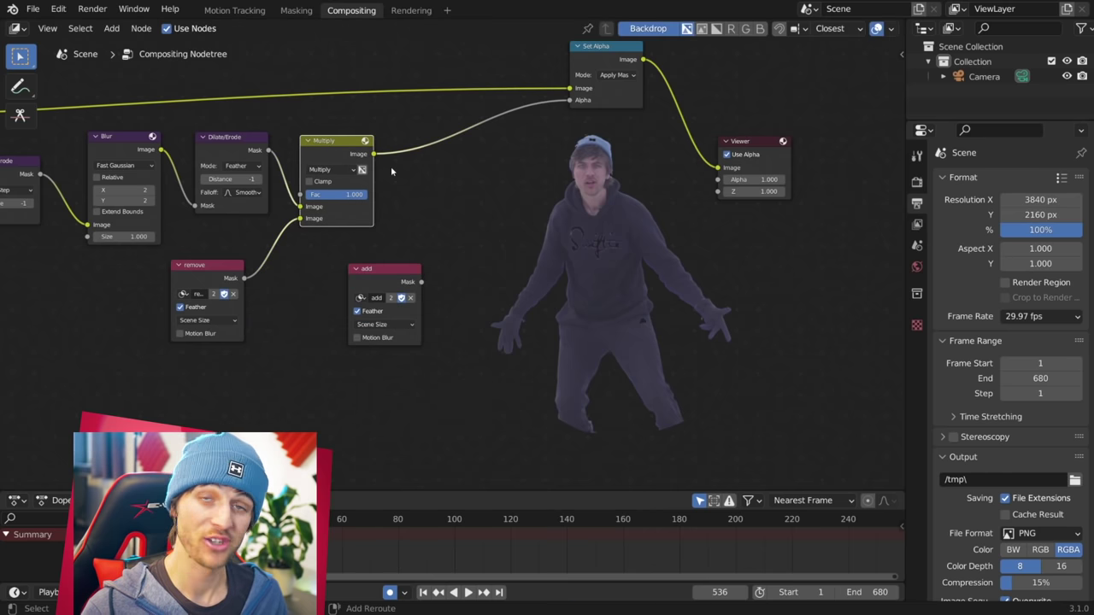
key("shift+d")
left_click(522, 167)
left_click(475, 163)
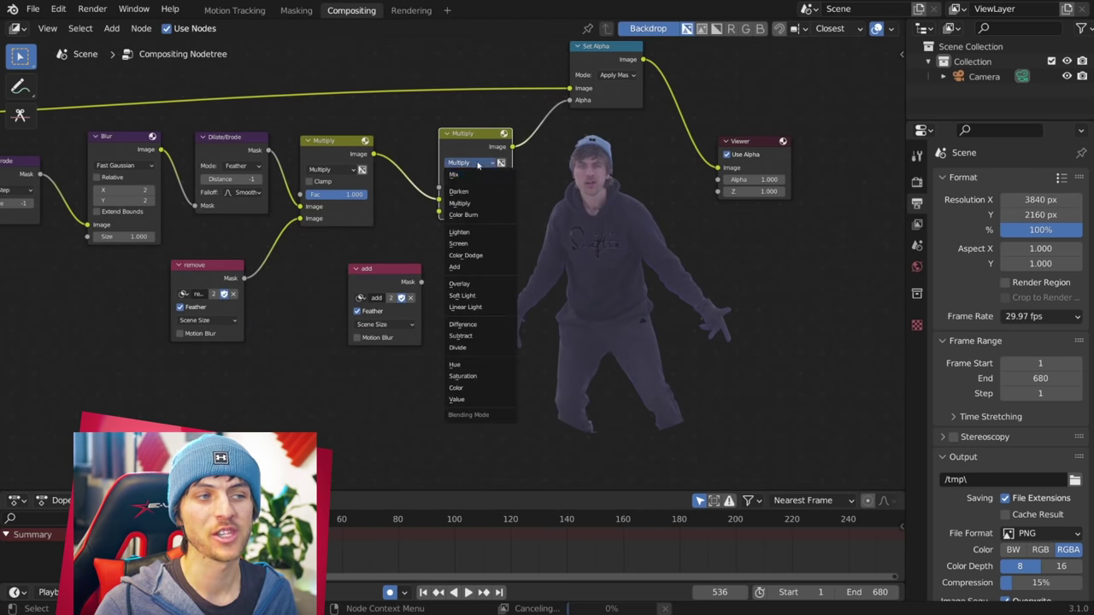
left_click(458, 244)
Step: Connect the "add" mask to the Screen node's second image input and route the Screen output to the Viewer
left_click(416, 280)
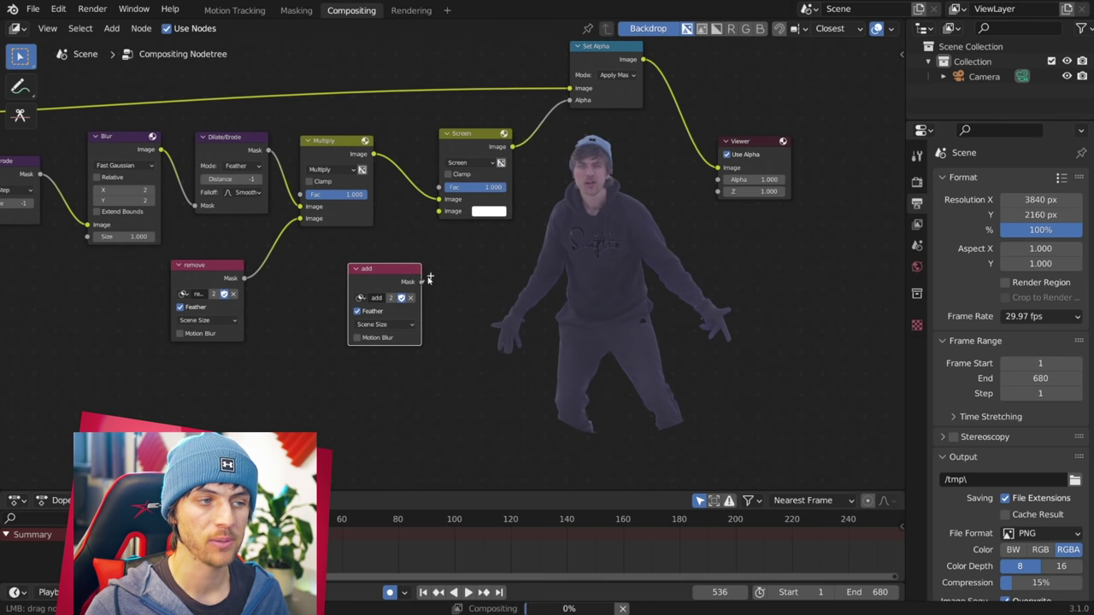
left_click_drag(429, 278, 439, 211)
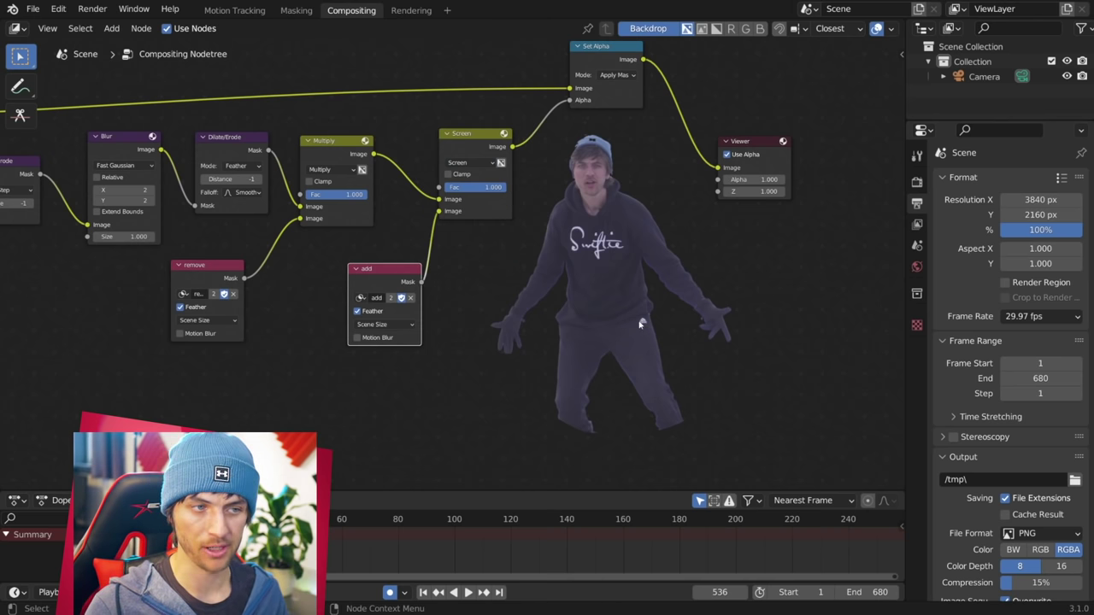
left_click(446, 183, "ctrl+shift")
middle_click_drag(867, 376, 617, 371)
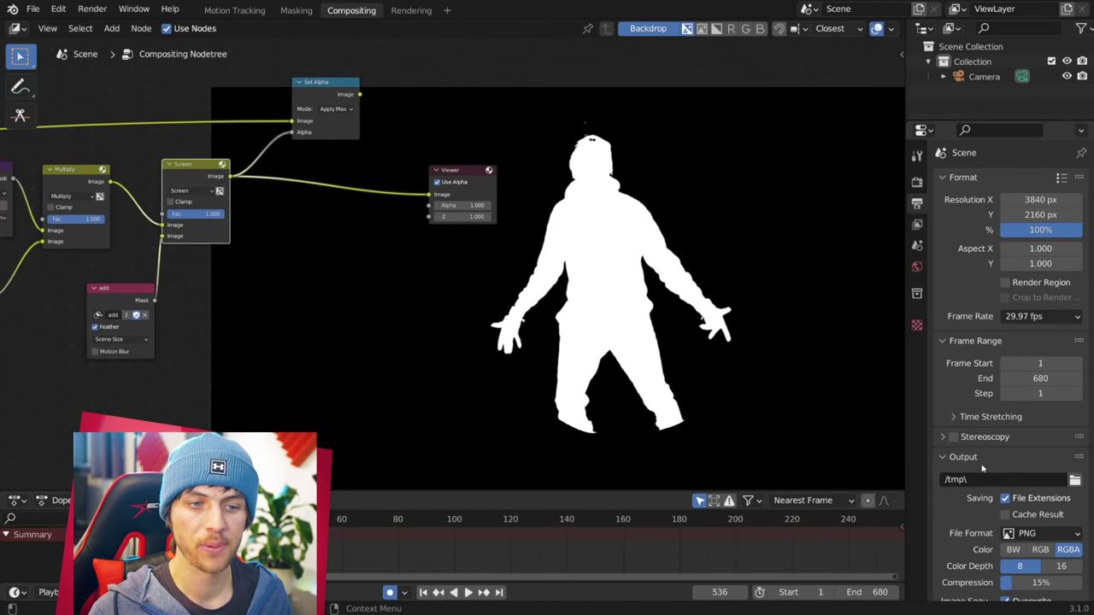
Step: Set the PNG output's color depth to 16 and render the animation
scroll(984, 463, "down", 2)
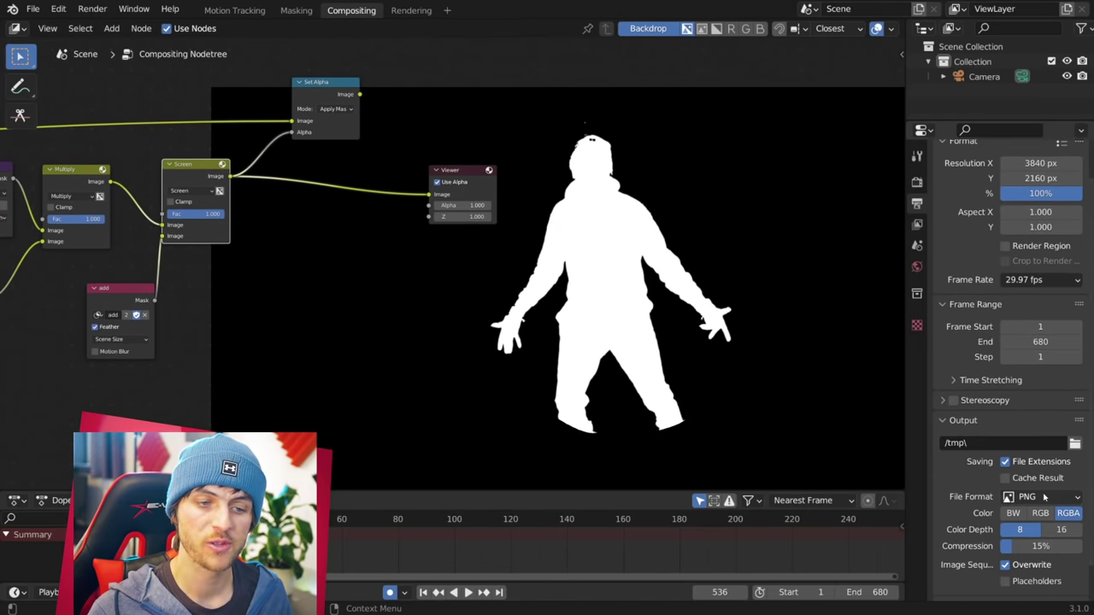
scroll(1044, 496, "down", 1)
scroll(1056, 454, "up", 3)
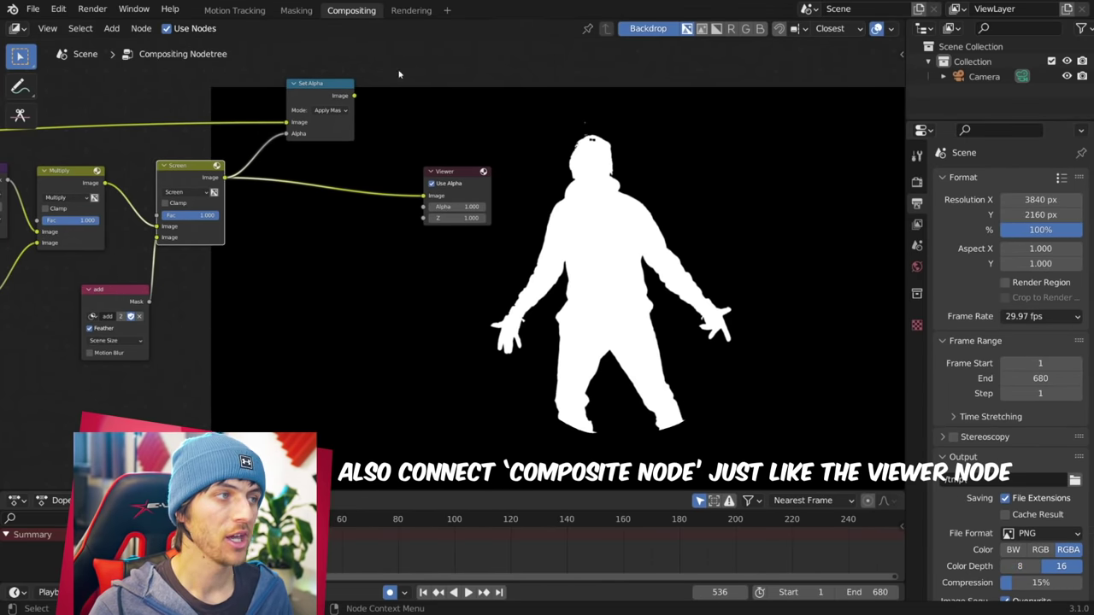
left_click(92, 10)
left_click(119, 42)
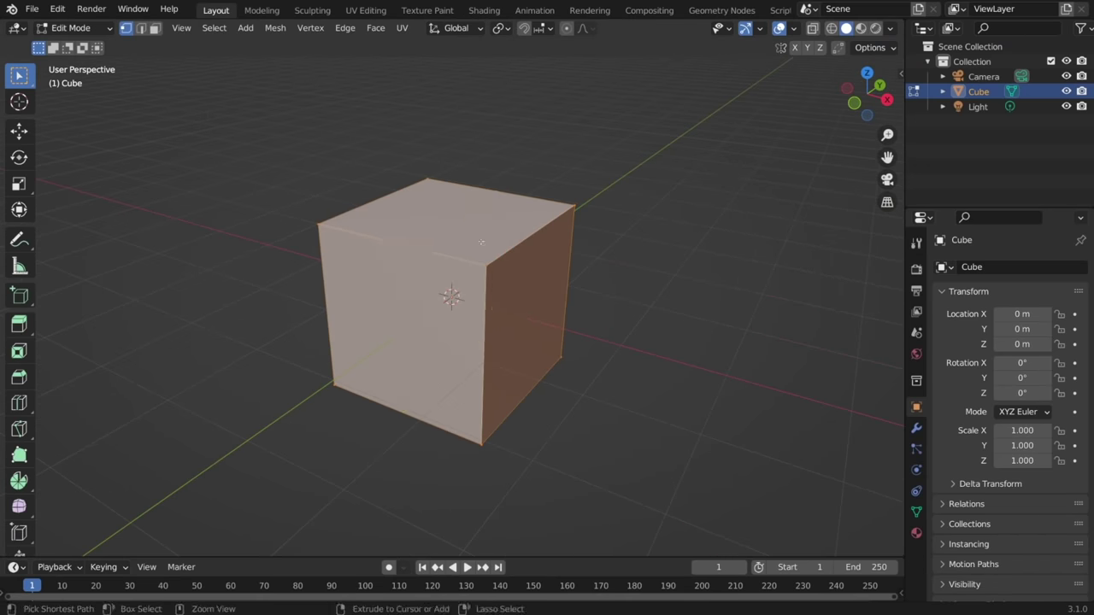
Step: Add a centred loop cut to the cube and, with X-ray on, delete the vertices of its negative X half
key("ctrl+r")
left_click(422, 250)
middle_click_drag(512, 265, 608, 255)
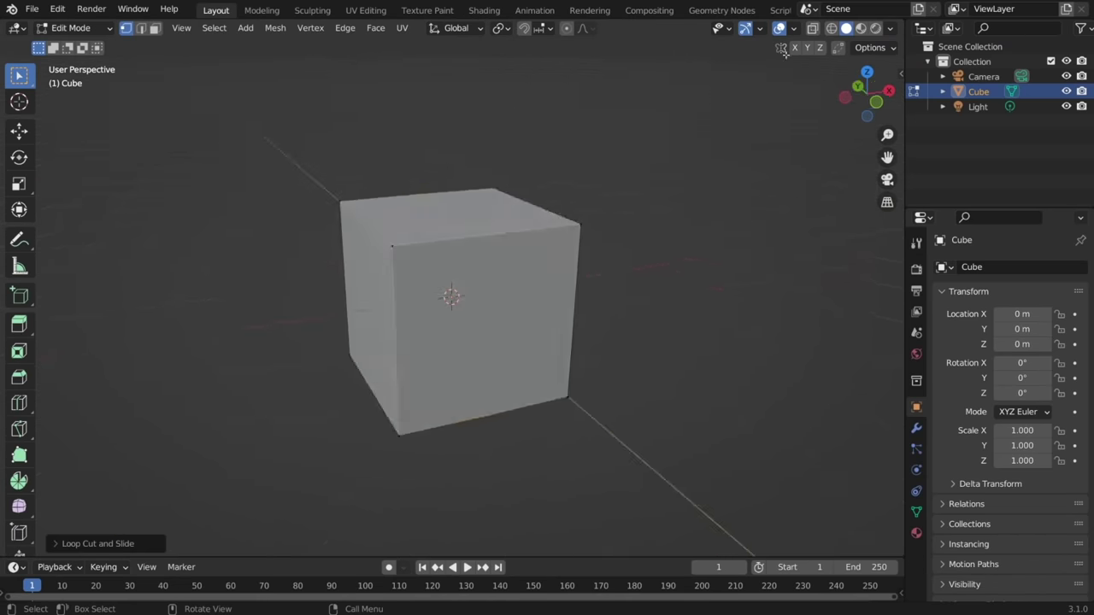
left_click(814, 29)
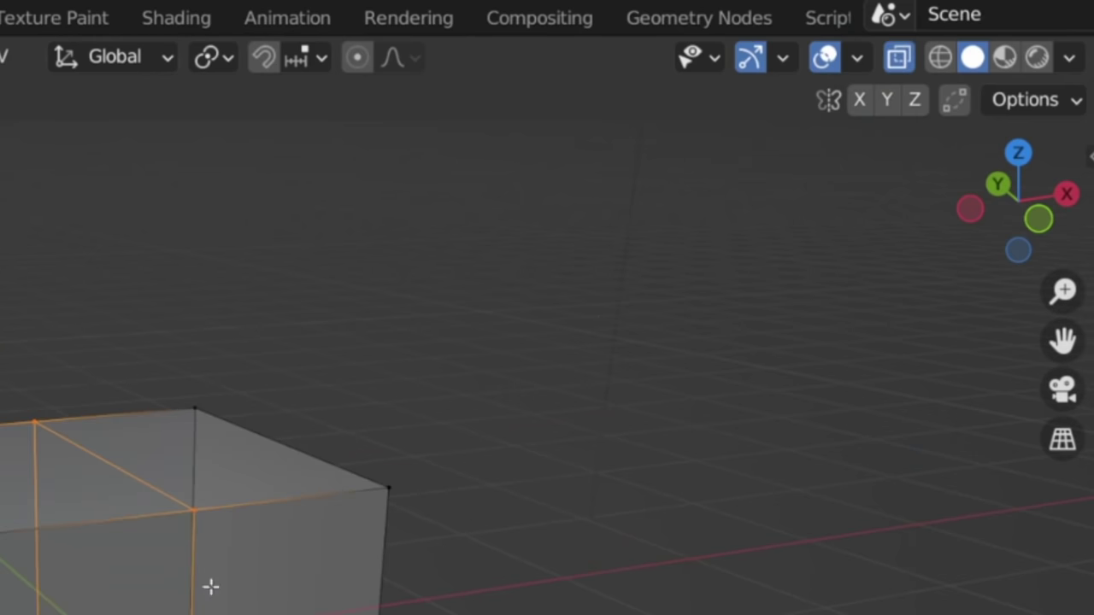
left_click_drag(386, 452, 283, 171)
key("x")
left_click(364, 111)
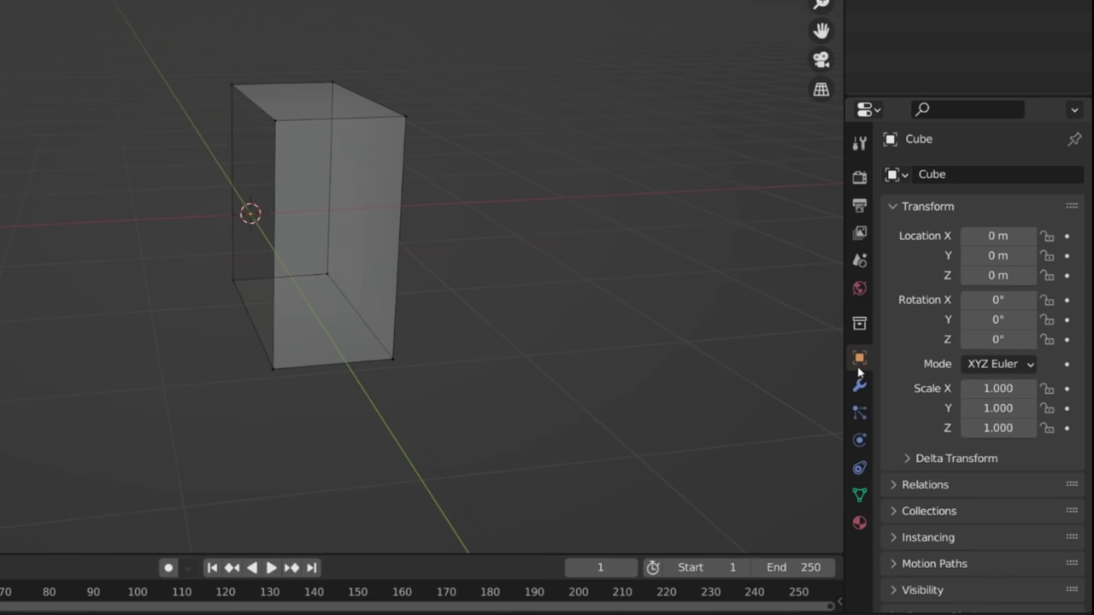
Step: Add a Mirror modifier to the half cube on the X axis with Clipping enabled
left_click(859, 386)
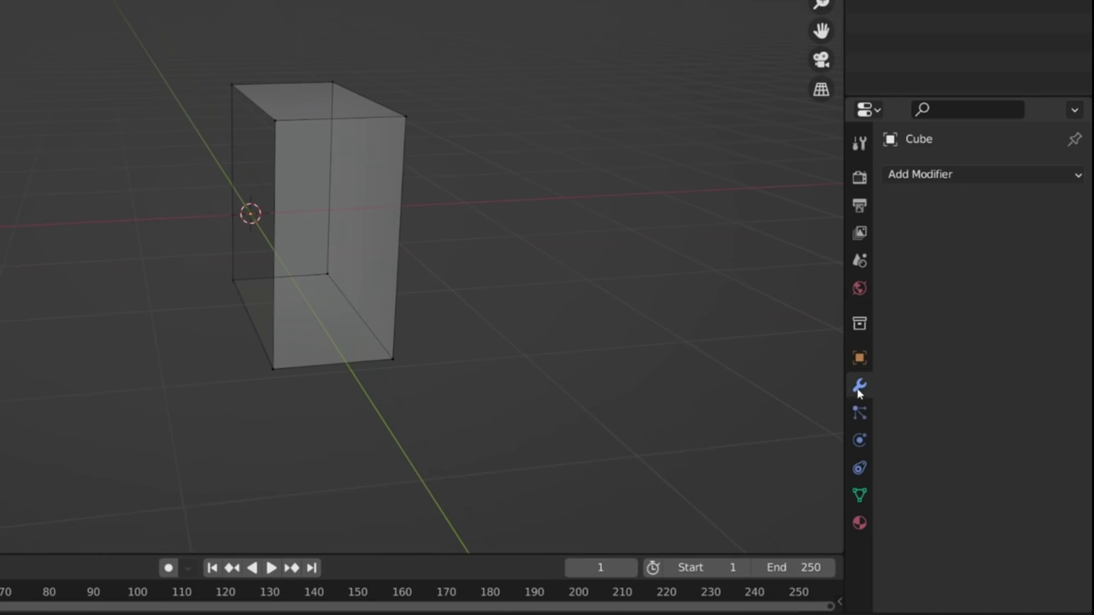
left_click(938, 174)
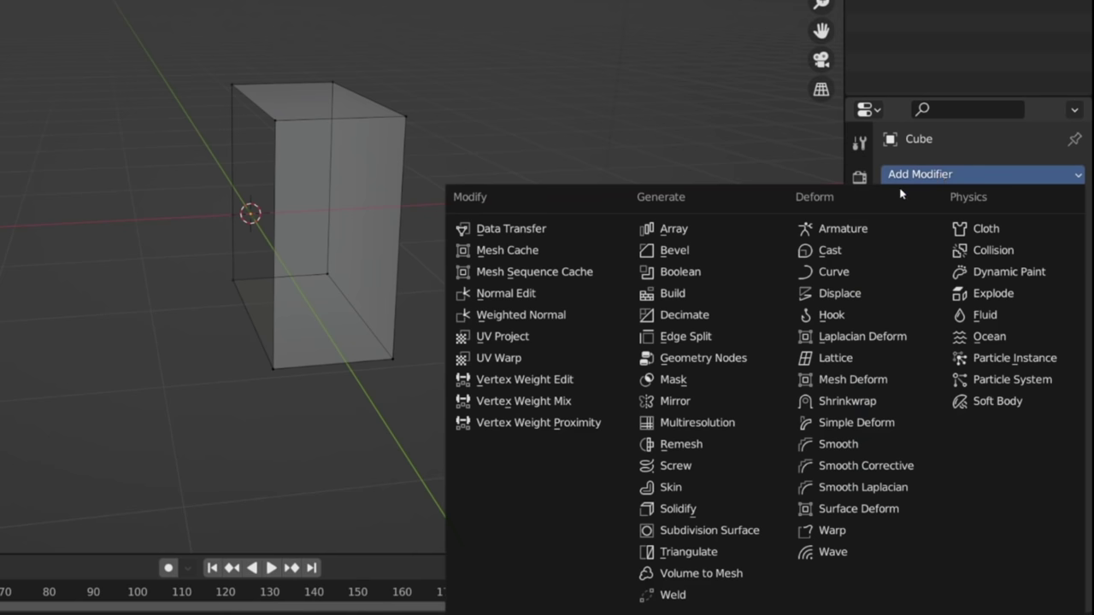
left_click(718, 401)
Step: Scale the mesh down, reposition it and stretch it along Y into a long, narrow body
key("KP_1")
key("s")
left_click(516, 283)
key("g")
left_click(515, 296)
middle_click_drag(619, 289, 514, 310)
key("s")
key("y")
left_click(638, 312)
key("Tab")
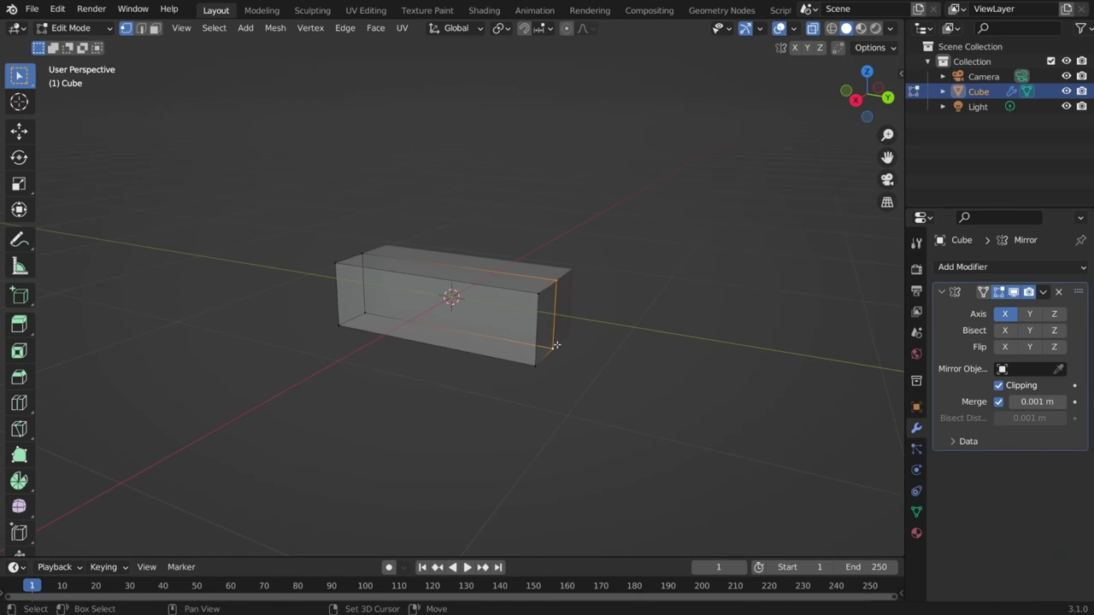
Step: Move the centre edge at the body's positive Y end inward as a notch and pull the opposite centre edge out as a nose
key("g")
left_click(536, 360)
middle_click_drag(530, 359, 628, 333)
left_click_drag(359, 291, 341, 358)
key("g")
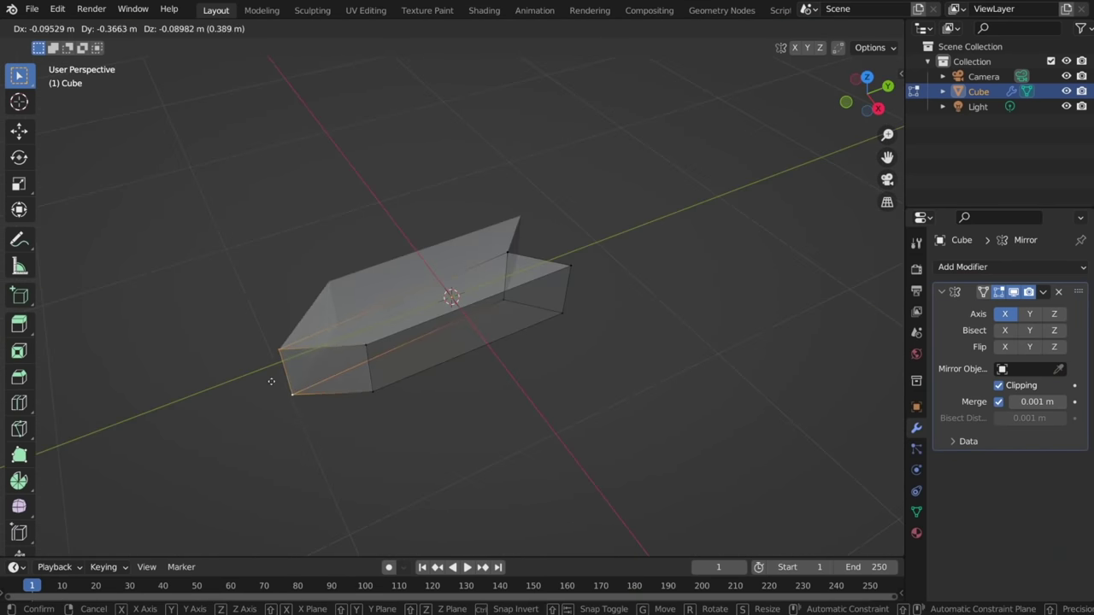
left_click(270, 380)
Step: Pull the nose's lower centre vertex forward and down to a sharp point
middle_click_drag(271, 381, 247, 316)
left_click(262, 288)
key("g")
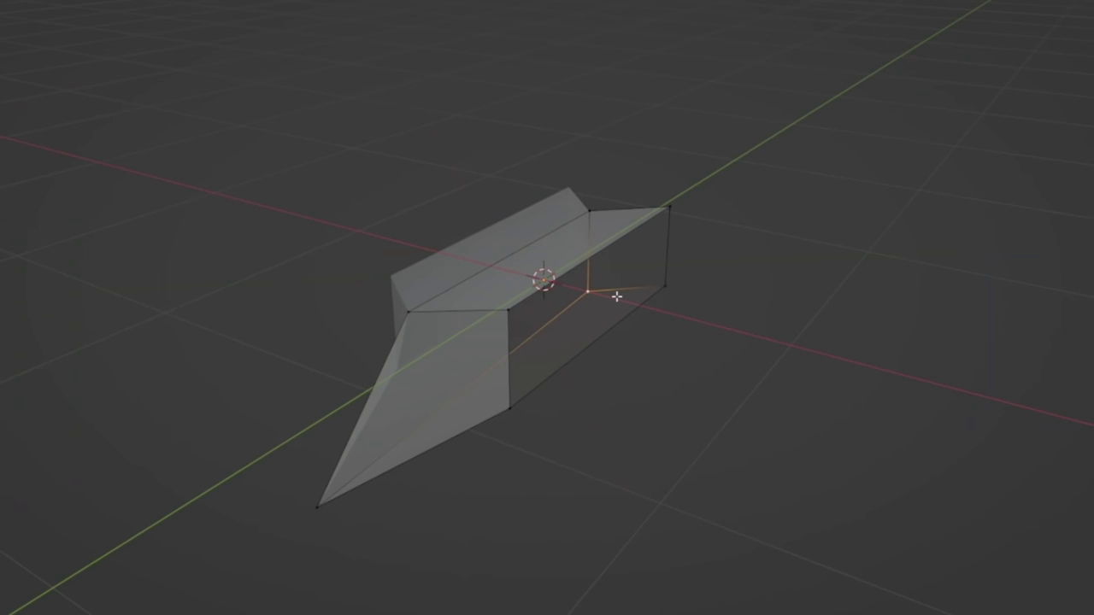
Step: Extrude the body's outer side face and scale the new face as a narrower wing base, adjusting its height along Z
key("3")
left_click(604, 295)
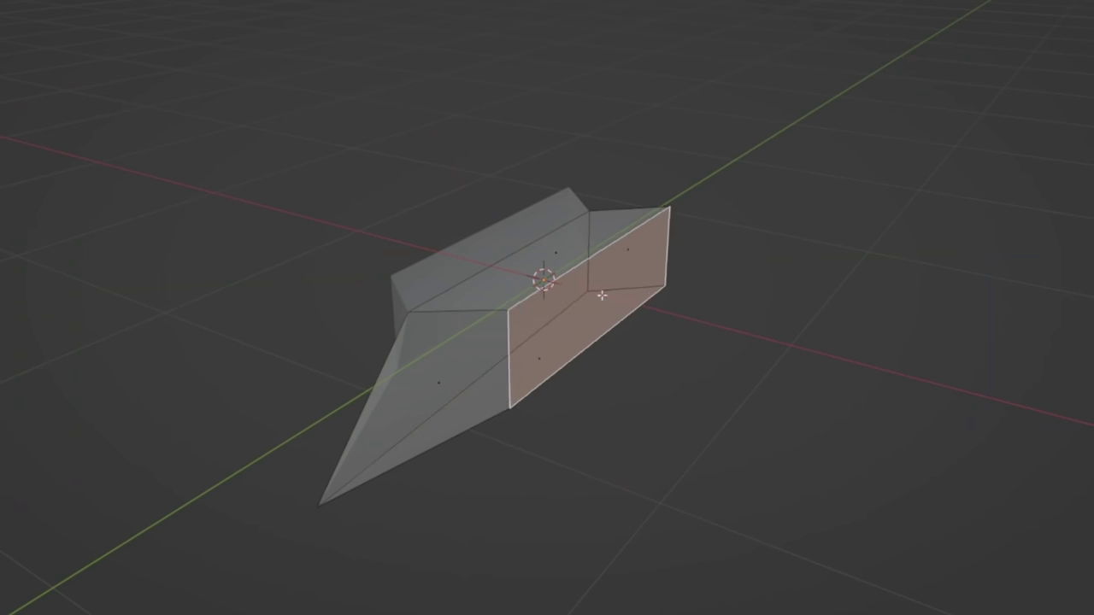
middle_click_drag(604, 295, 643, 346)
middle_click_drag(762, 319, 732, 383)
key("e")
key("s")
key("z")
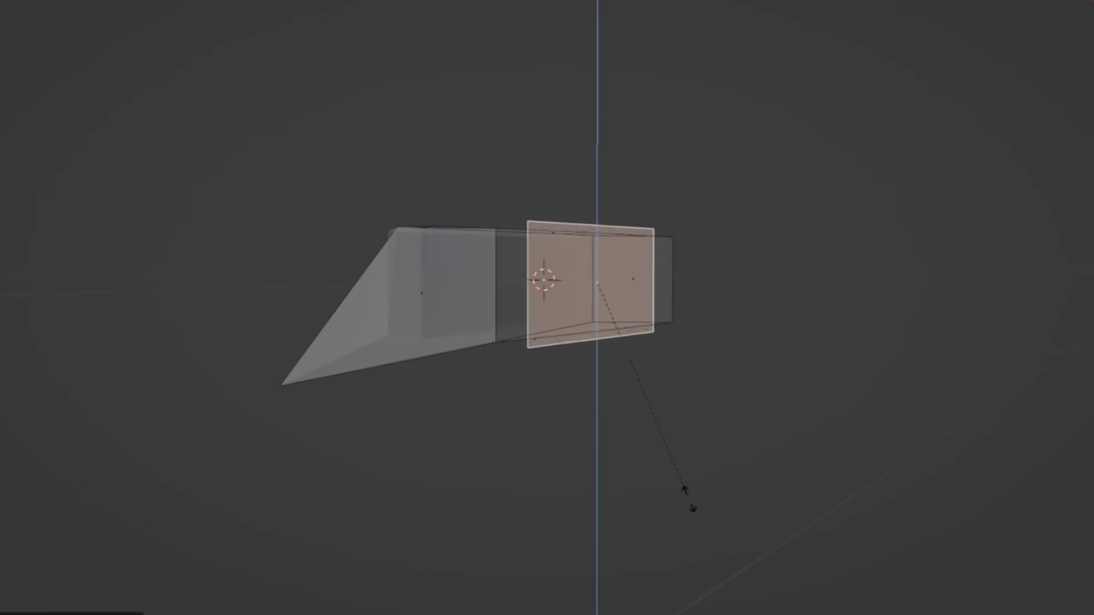
left_click(689, 498)
Step: Extrude the wing base outward along X into a wing, tapering its tip along Z and scaling the wing along Y
key("KP_1")
key("e")
left_click(783, 395)
key("s")
key("z")
key("s")
key("y")
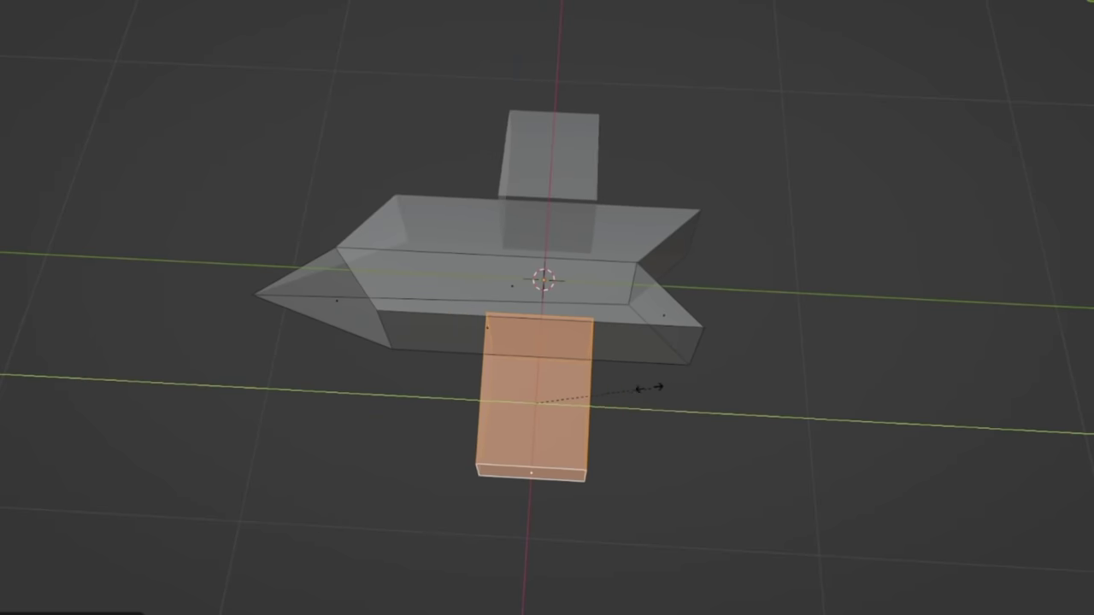
Step: Raise the lower edge of the wing's base in front view to thin the wing at the body
key("g")
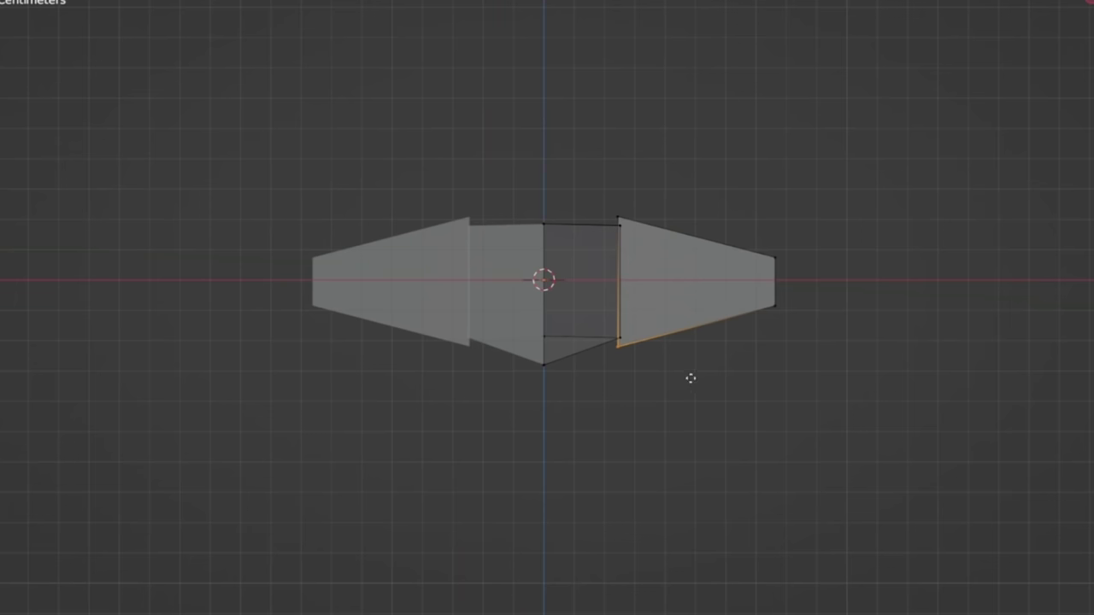
key("g")
left_click(689, 330)
Step: Duplicate the wing's tip face outward, stretch the copy along Y and extrude it about 0.4 m into an outer plate
left_click_drag(813, 342, 756, 249)
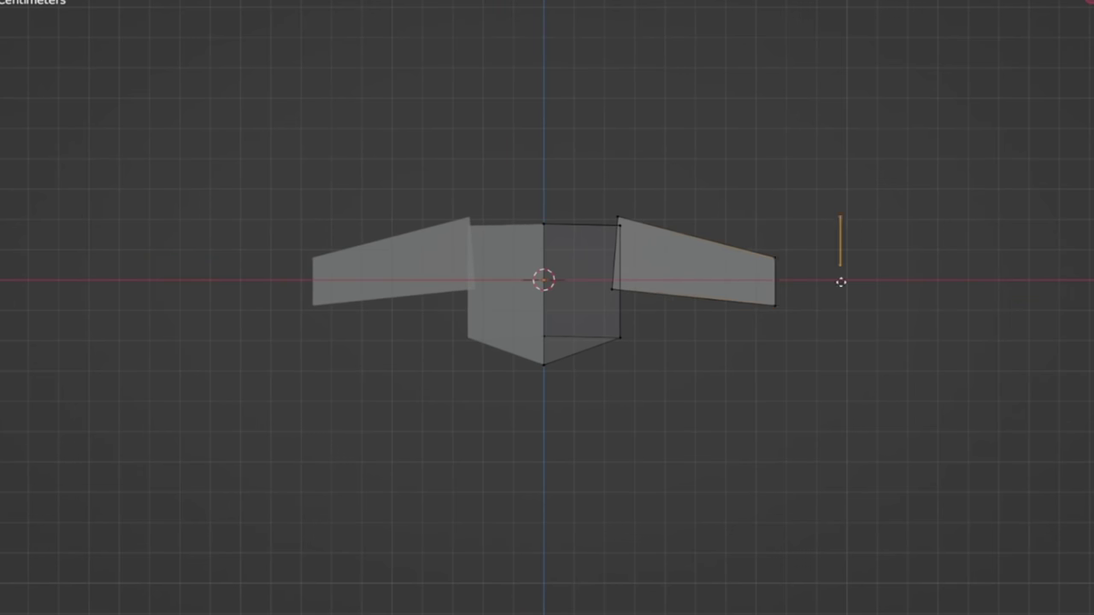
key("s")
key("y")
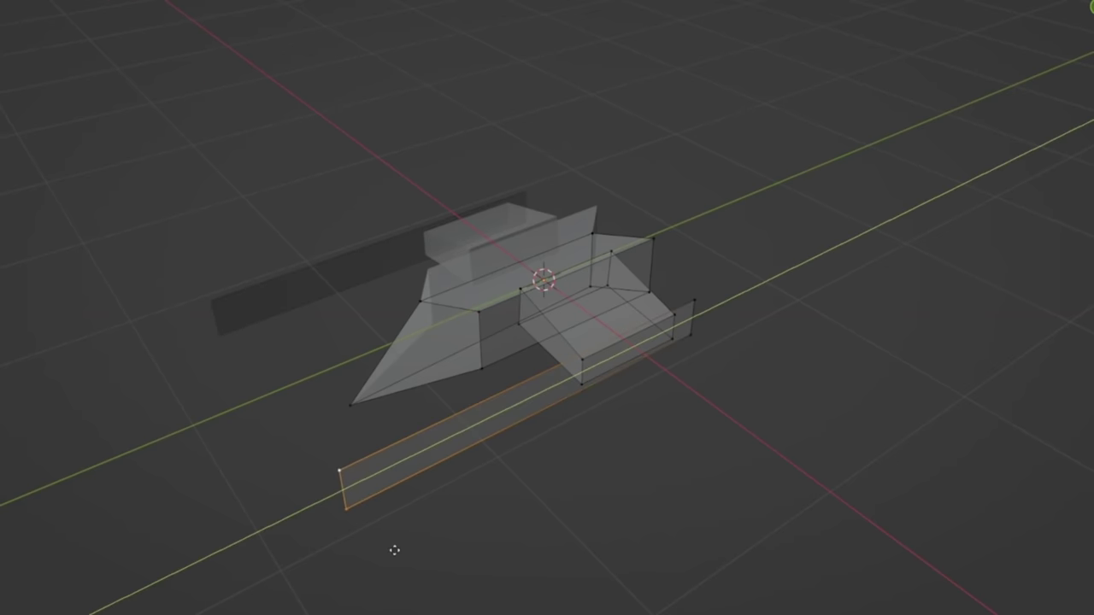
key("e")
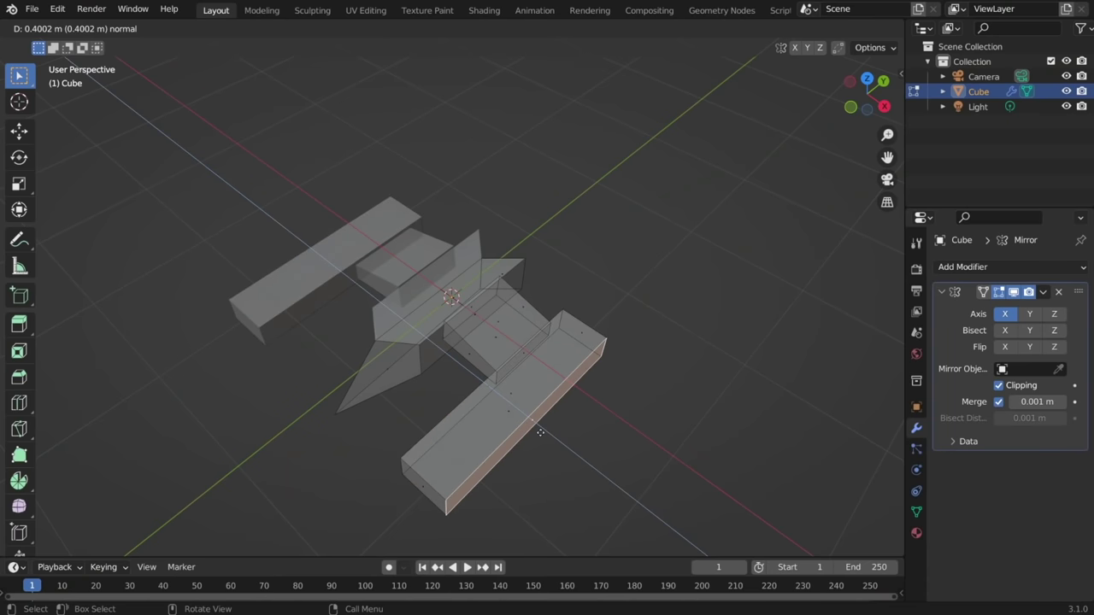
left_click(544, 435)
Step: Shift the outer plate's outside face toward the rear along Y so its ends slant
key("g")
key("x")
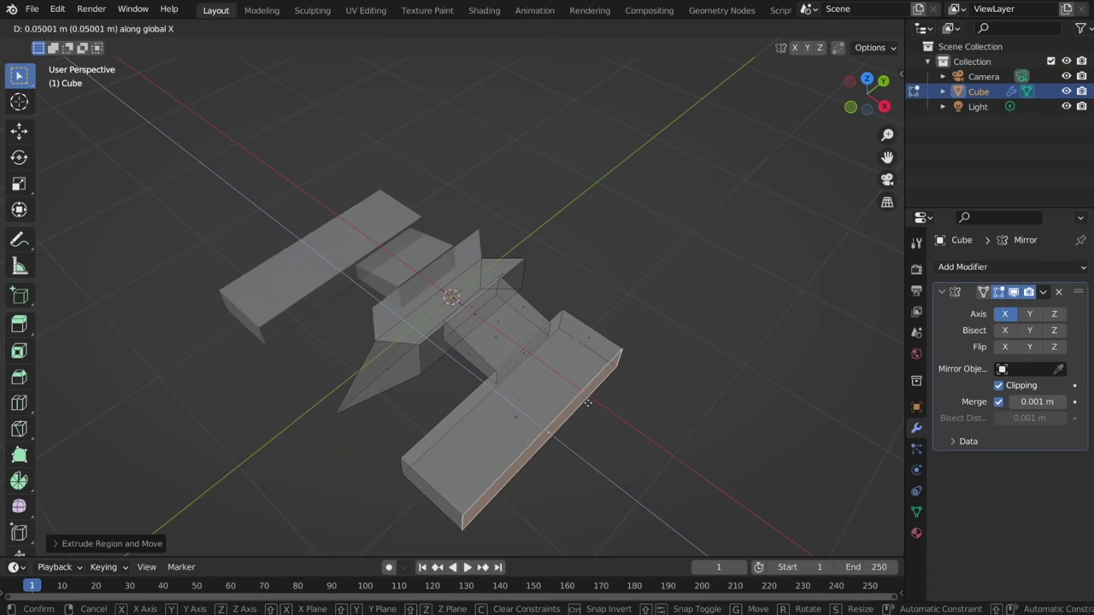
key("y")
left_click(603, 385)
Step: Add a centred lengthwise loop cut to the outer plate and reshape its rear end by moving edges in top view
key("ctrl+r")
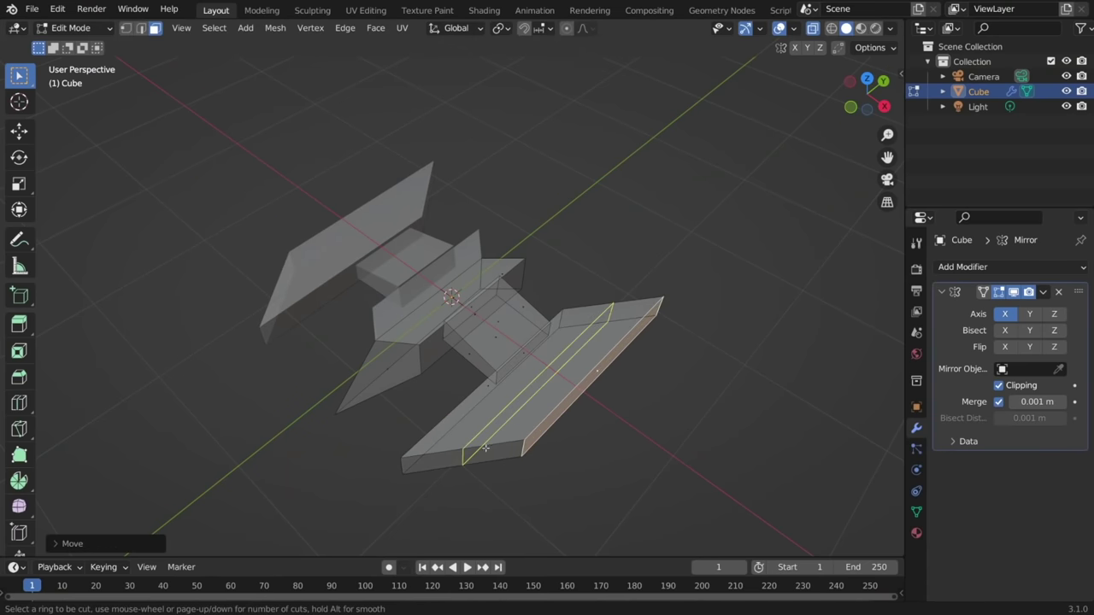
left_click(500, 434)
right_click(500, 434)
key("g")
key("y")
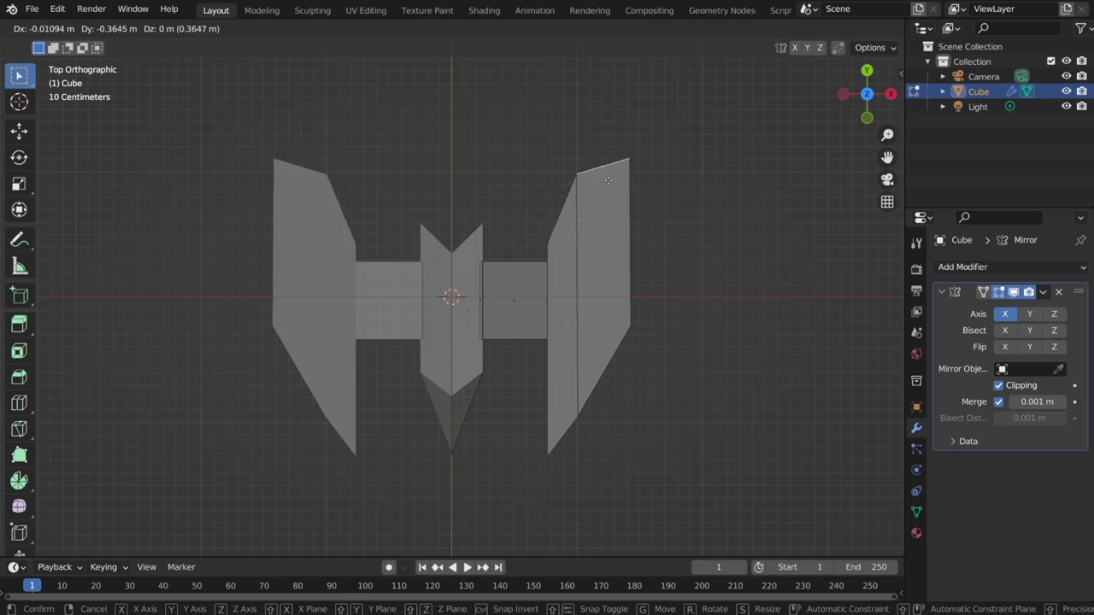
left_click(647, 191)
Step: Rotate the outer plate downward in front view and move it to overlap the wing's tip
key("r")
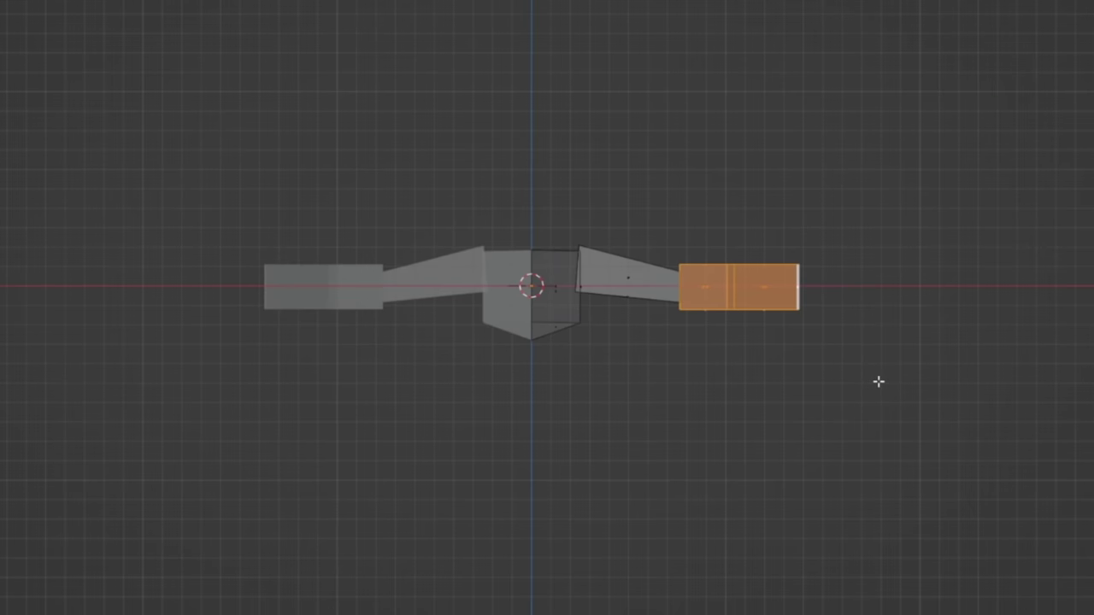
key("r")
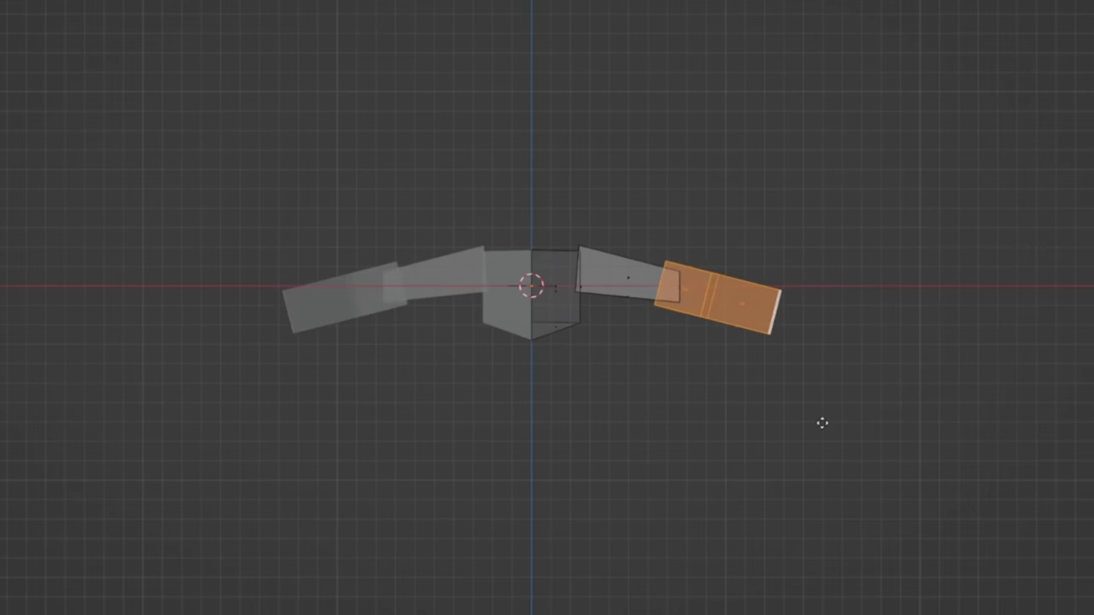
left_click(788, 438)
key("g")
left_click(774, 450)
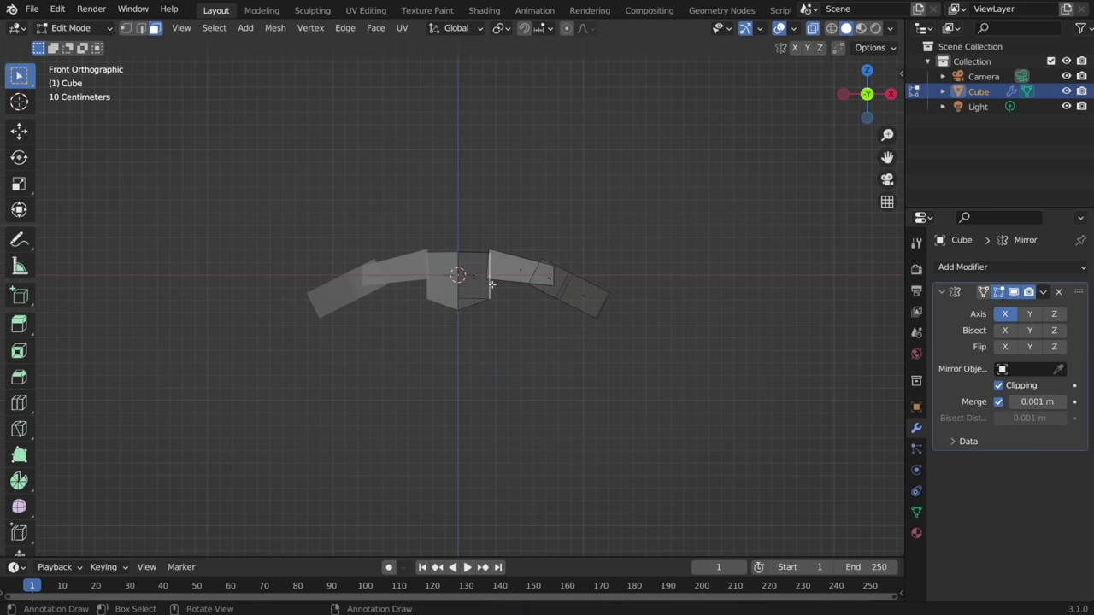
Step: Duplicate the body's side face beyond the outer plate, extrude it into a block and add a centred lengthwise loop cut
key("shift+d")
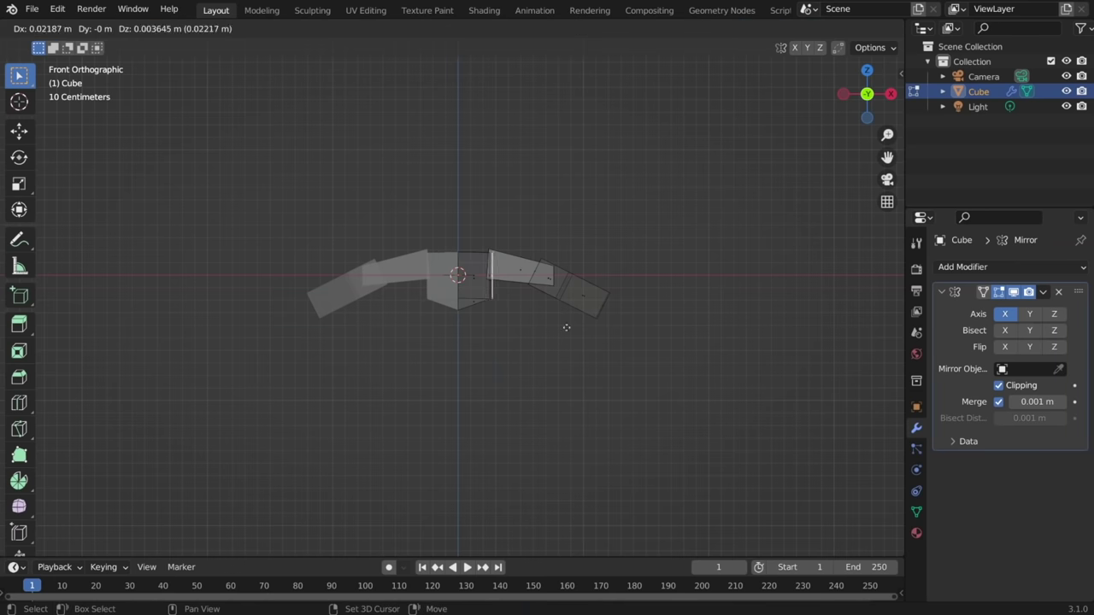
key("KP_7")
left_click(691, 407)
key("ctrl+r")
left_click(667, 367)
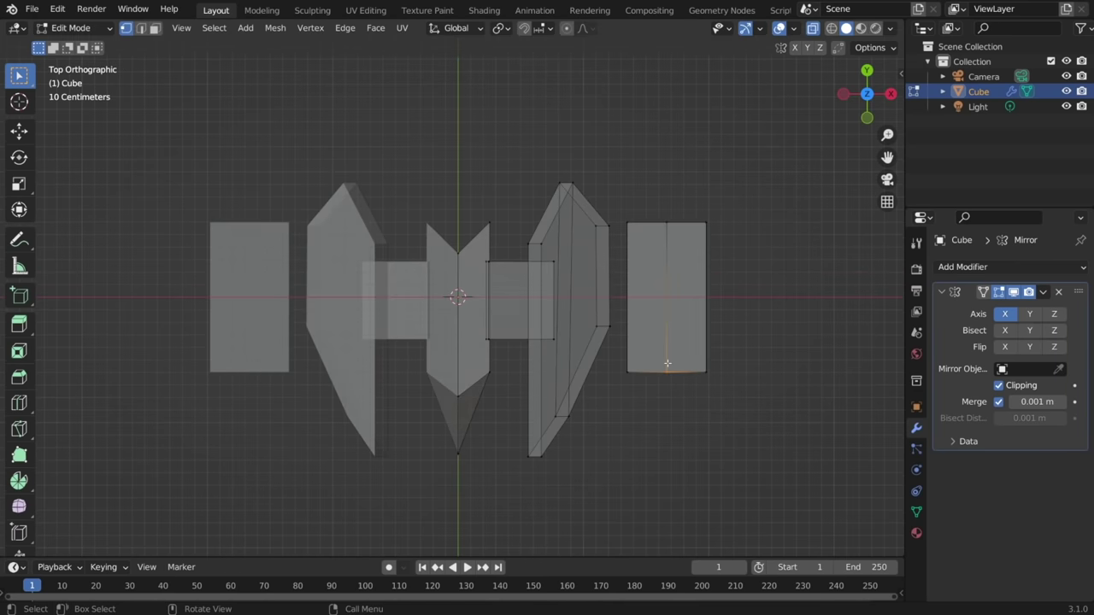
Step: Pull the new block's front centre edge out to a point and move its inner rear edge forward along Y
key("g")
left_click(666, 427)
key("g")
key("y")
left_click(618, 270)
Step: Move the block's rear centre edge about 0.3 m forward and its rear outer edge backward along Y
key("b")
left_click_drag(678, 250, 649, 196)
key("g")
key("y")
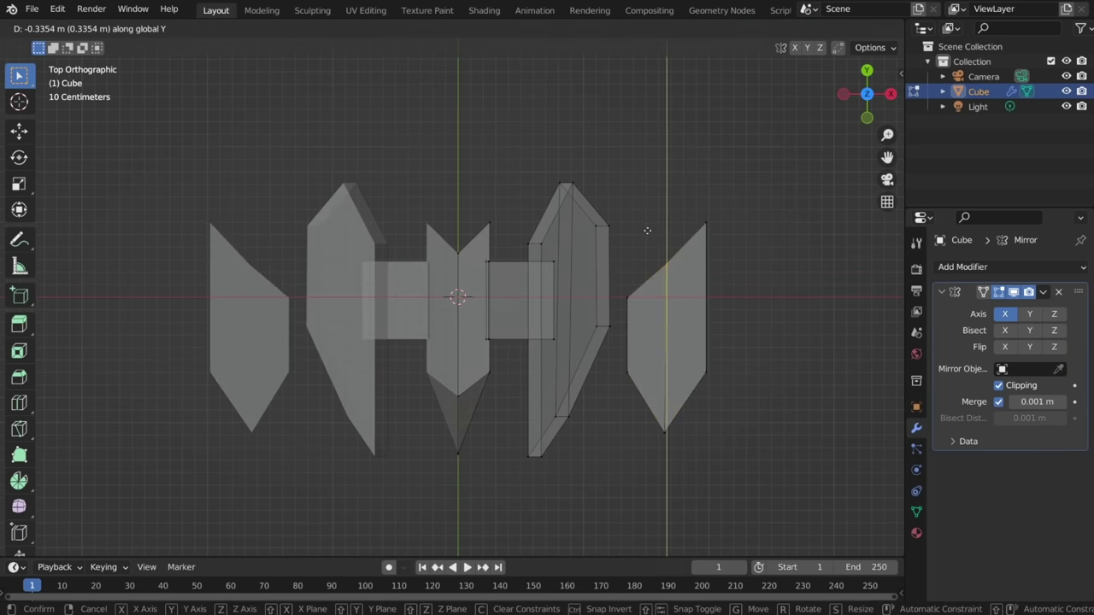
left_click(647, 226)
left_click_drag(724, 245, 690, 206)
key("g")
key("y")
left_click(691, 173)
Step: Flatten the pointed block along Z, then tilt it and the outermost flat plate downward in front view
middle_click_drag(693, 342, 702, 238)
key("s")
key("z")
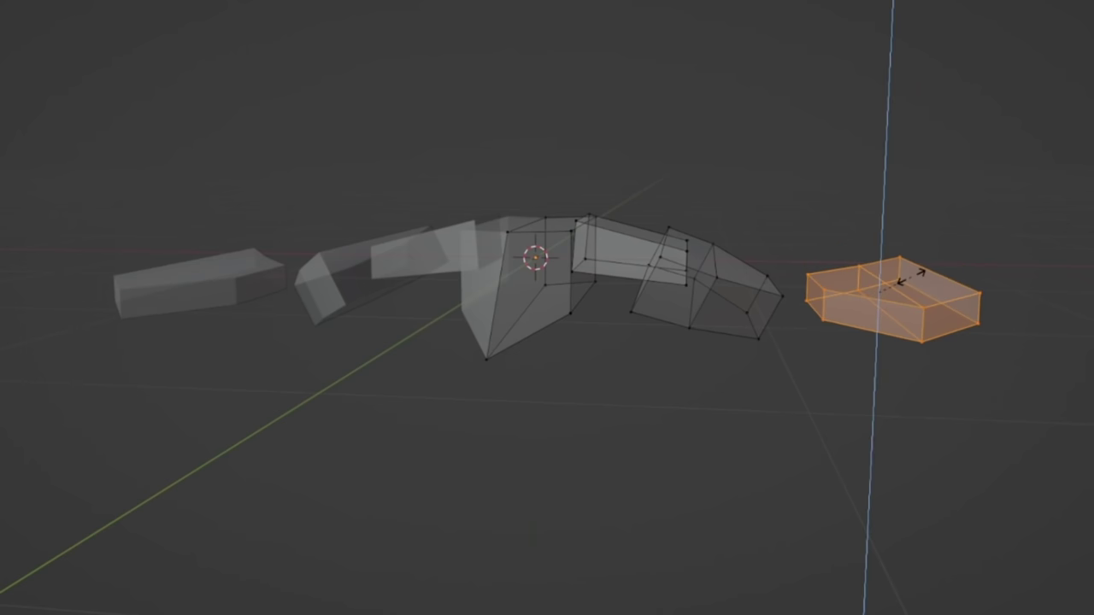
left_click(907, 275)
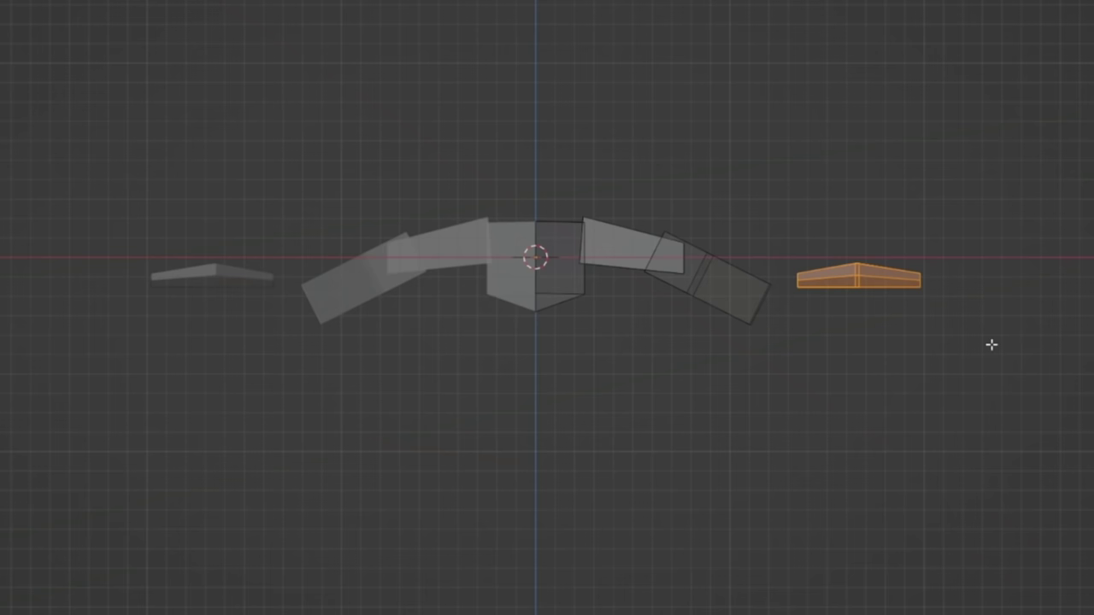
key("r")
left_click(814, 481)
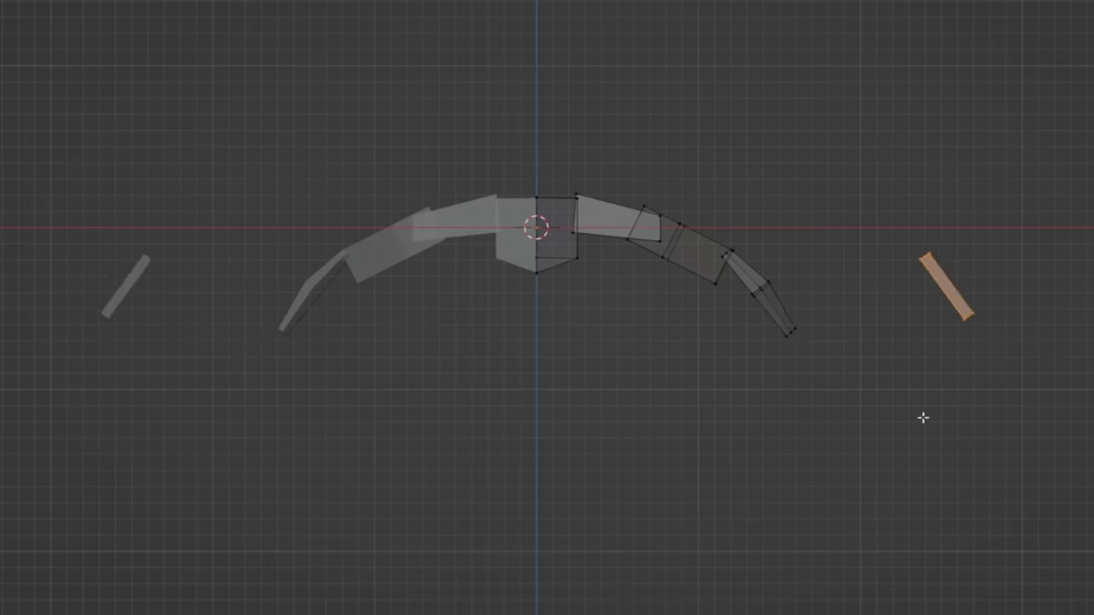
key("r")
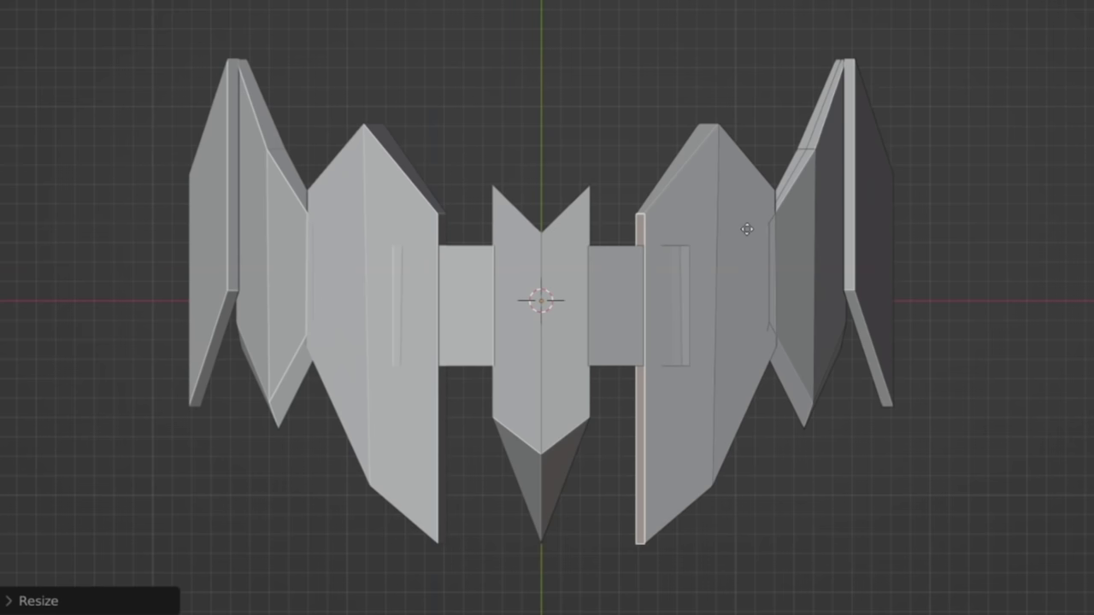
Step: Move and rotate the inner end face of the large wing plate in top view
key("g")
left_click(786, 188)
key("r")
left_click(782, 184)
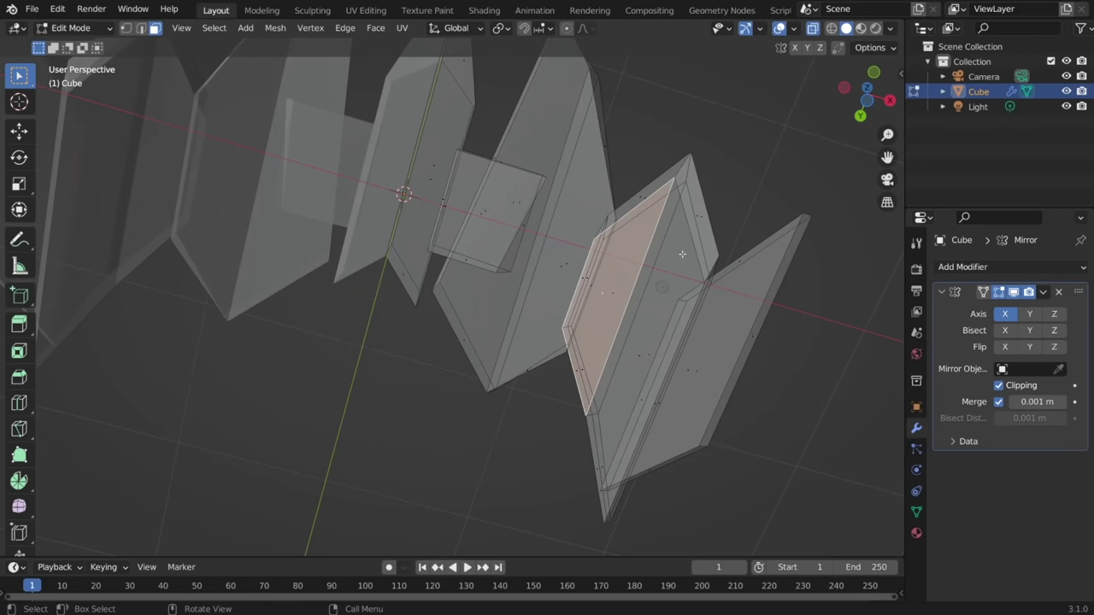
Step: Inset the underside face of the pointed wing segment and extrude the inset face into a small pad
key("i")
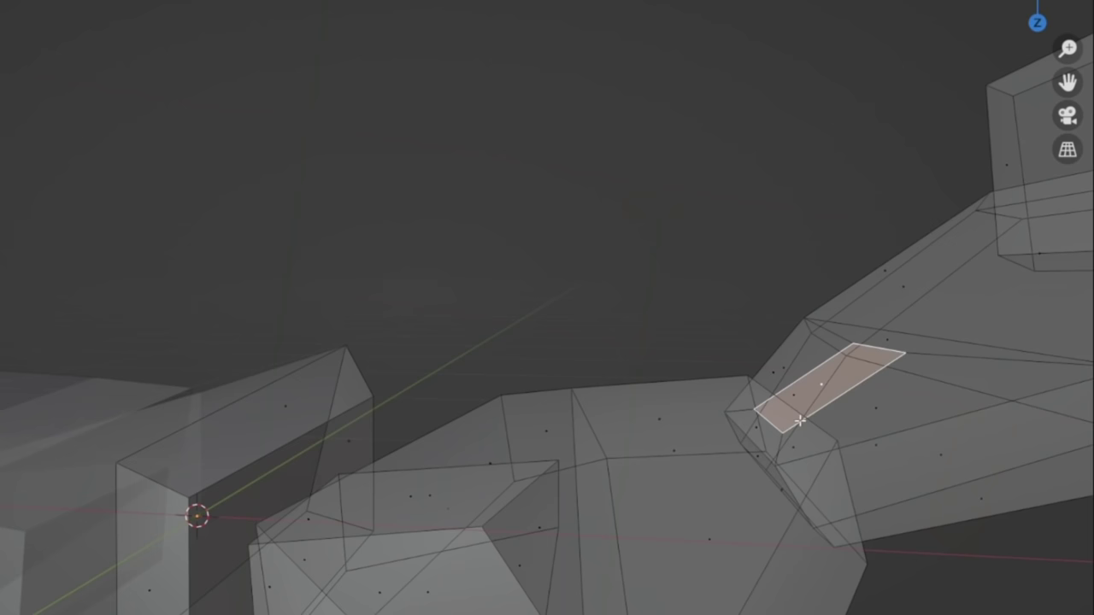
key("e")
left_click(916, 395)
middle_click_drag(916, 395, 859, 398)
key("Tab")
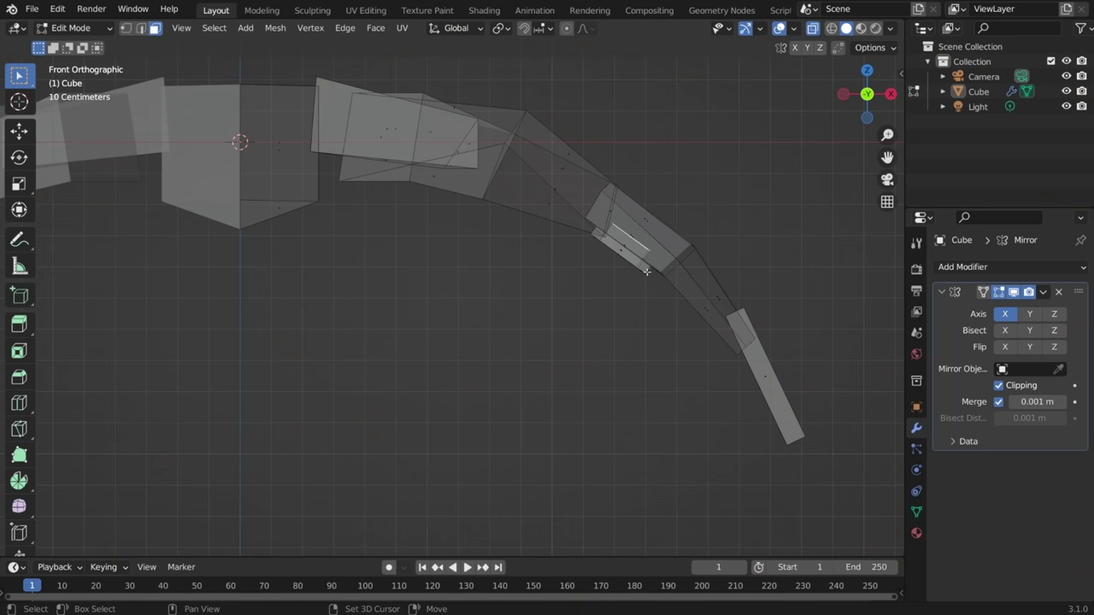
Step: Duplicate the pad's face below the wing, rotate the copy upright and extrude it to the centre line as a strut
key("shift+d")
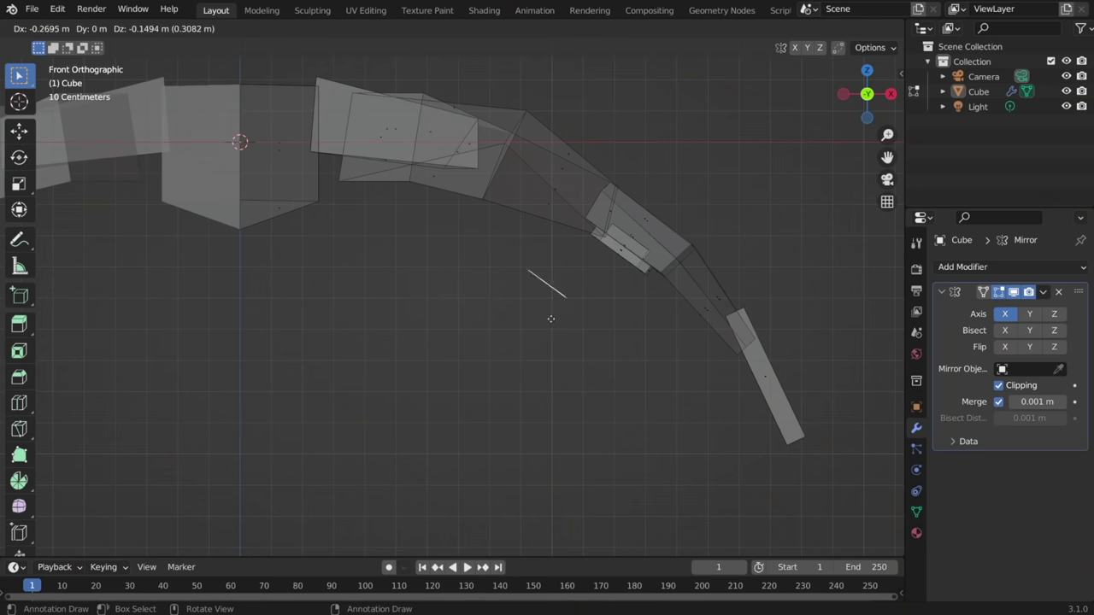
left_click(473, 305)
key("r")
left_click(444, 343)
key("e")
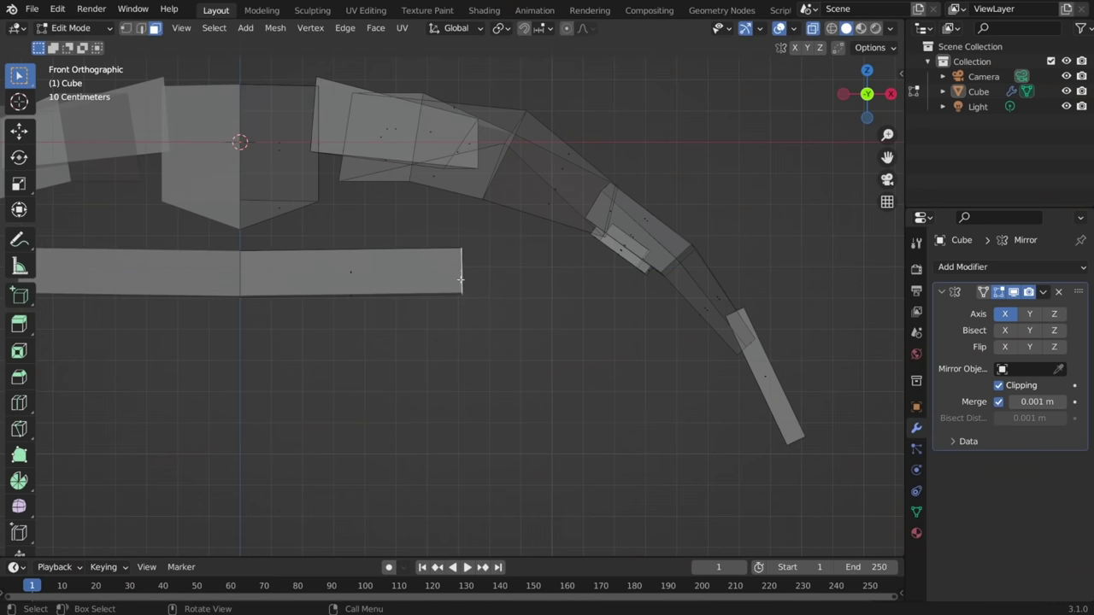
Step: Extrude the strut's end outward, move it up to the wing's underside pad and rotate it about 50 degrees to match
key("e")
left_click(692, 295)
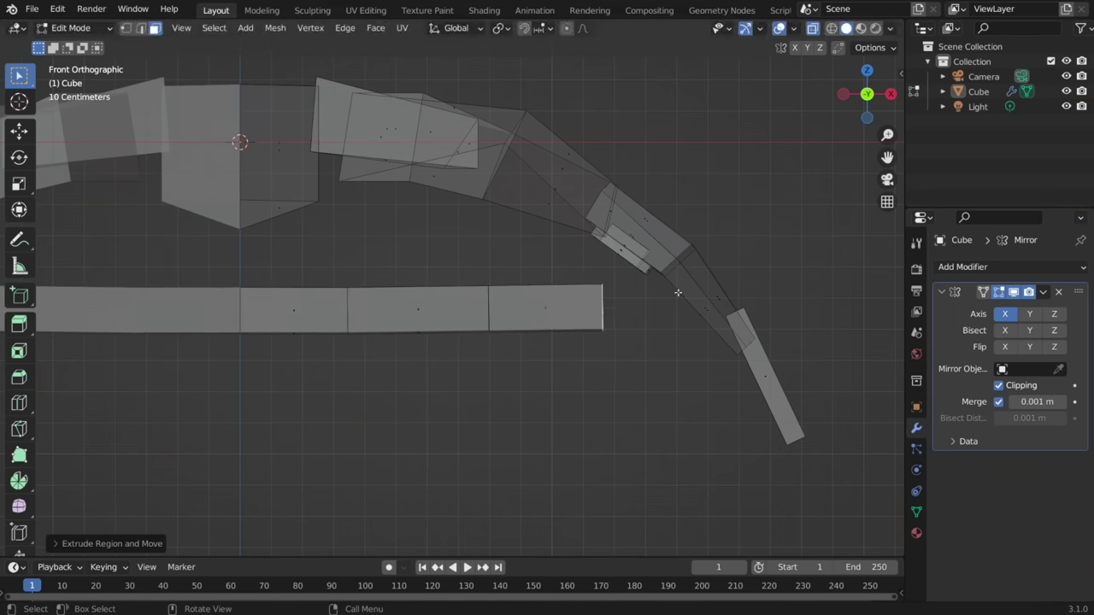
key("g")
left_click(725, 230)
key("r")
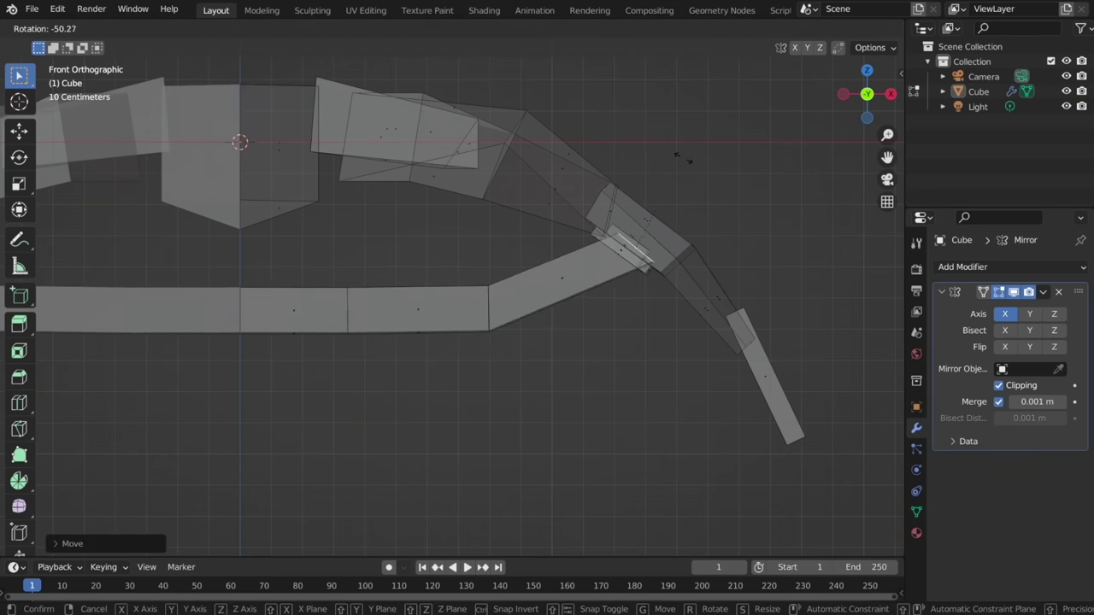
Step: Form a faceted pod at the strut's centre by extruding and scaling, then adjust its height along Z
key("shift+d")
key("e")
key("g")
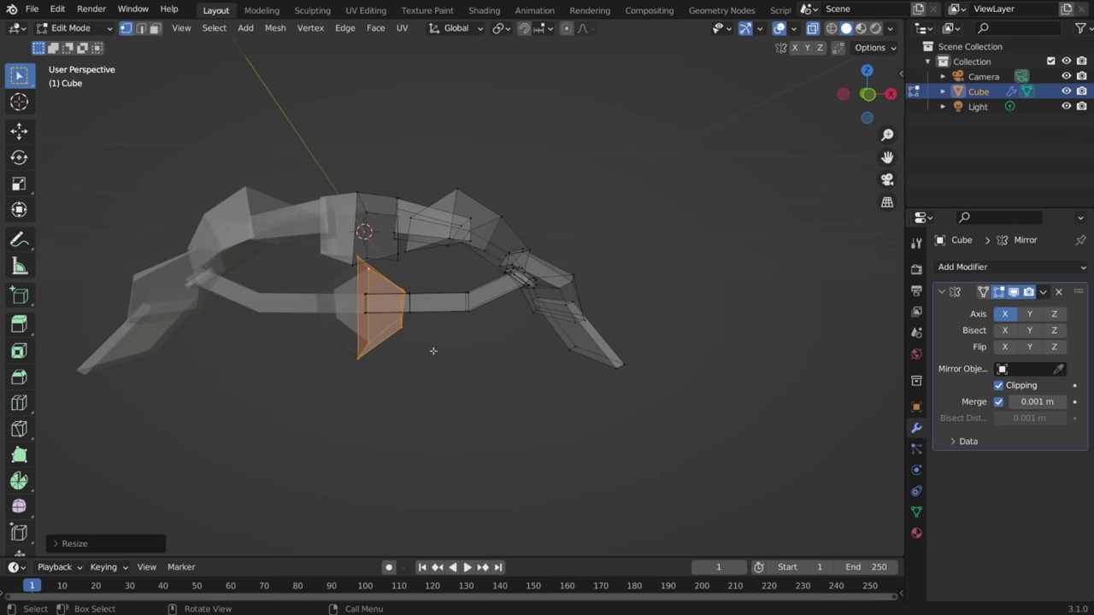
key("s")
left_click(411, 334)
middle_click_drag(411, 335, 375, 346)
key("s")
key("z")
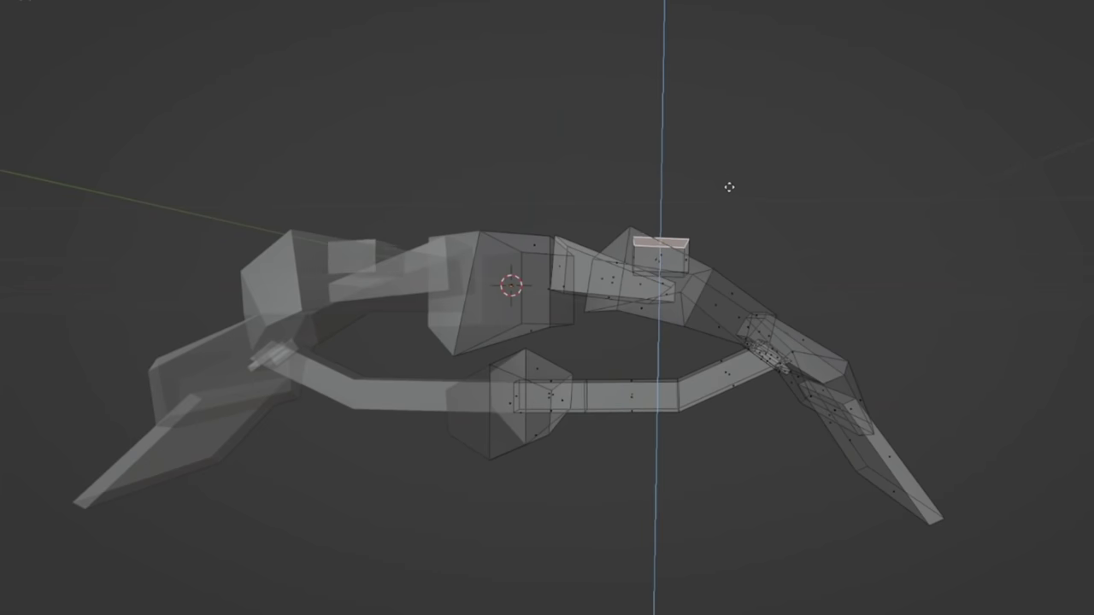
Step: Raise the block on the wing plate's top and place a copy of its arched band toward the rear
key("g")
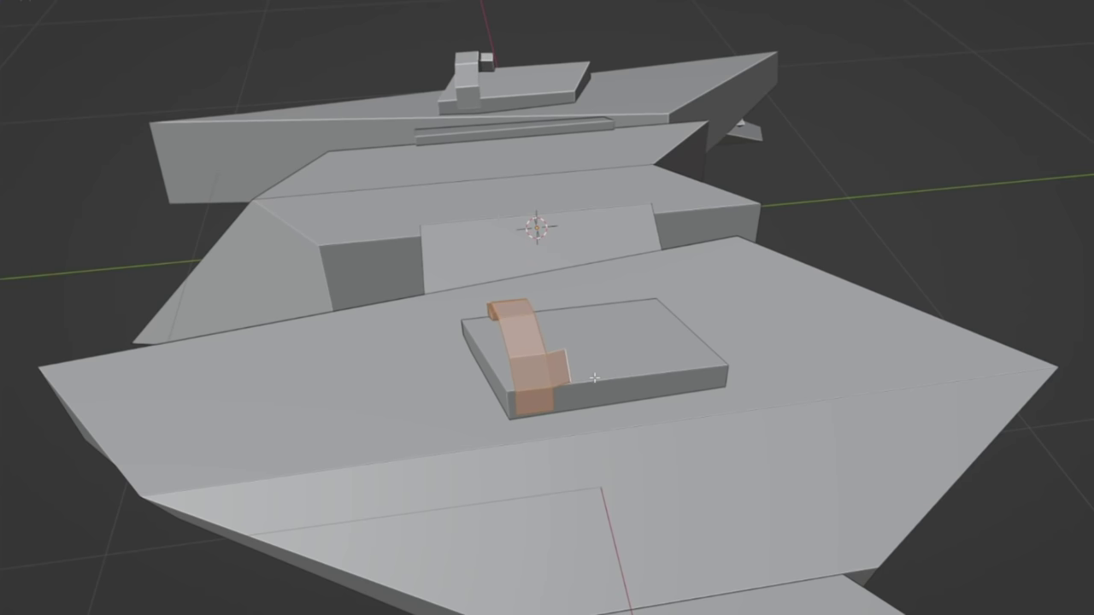
key("shift+d")
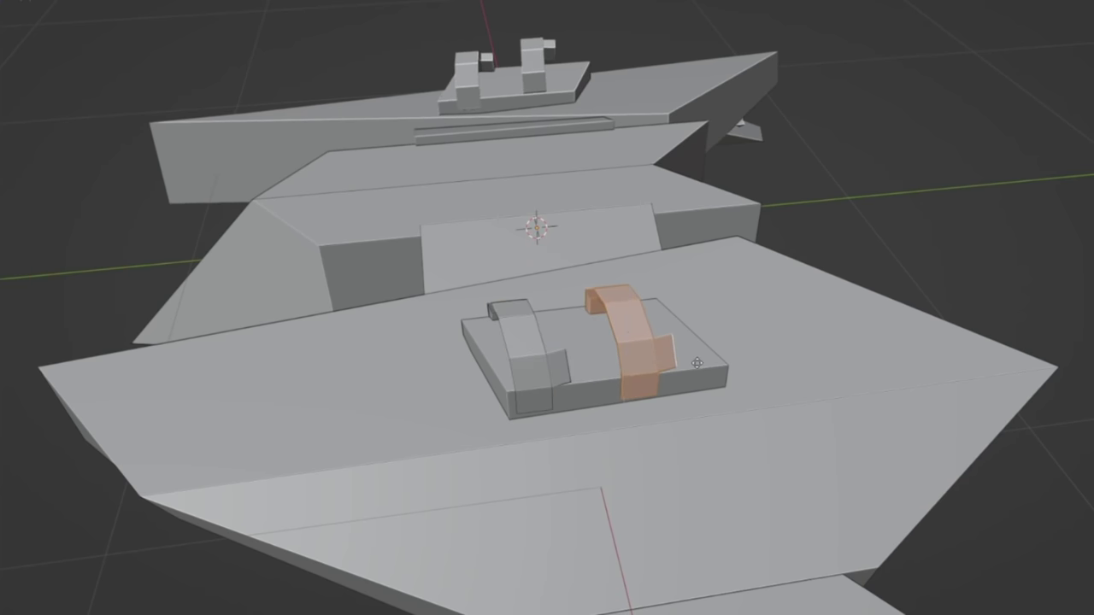
left_click(698, 391)
middle_click_drag(699, 391, 849, 336)
key("Tab")
scroll(815, 362, "down", 8)
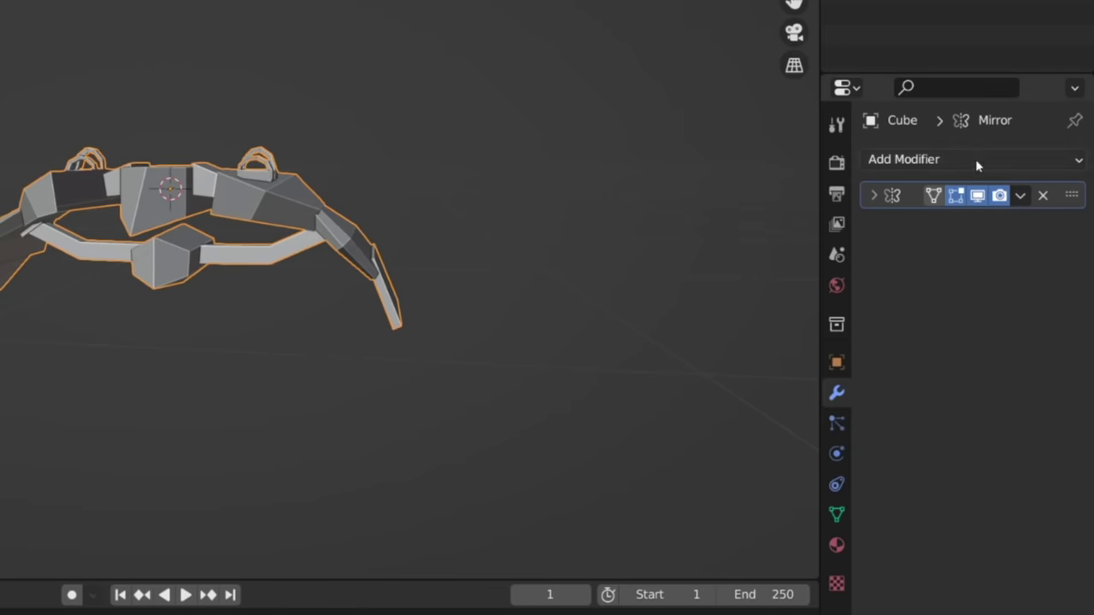
Step: Add a Subdivision Surface modifier set to Simple with 6 viewport levels and 5 render levels
left_click(975, 159)
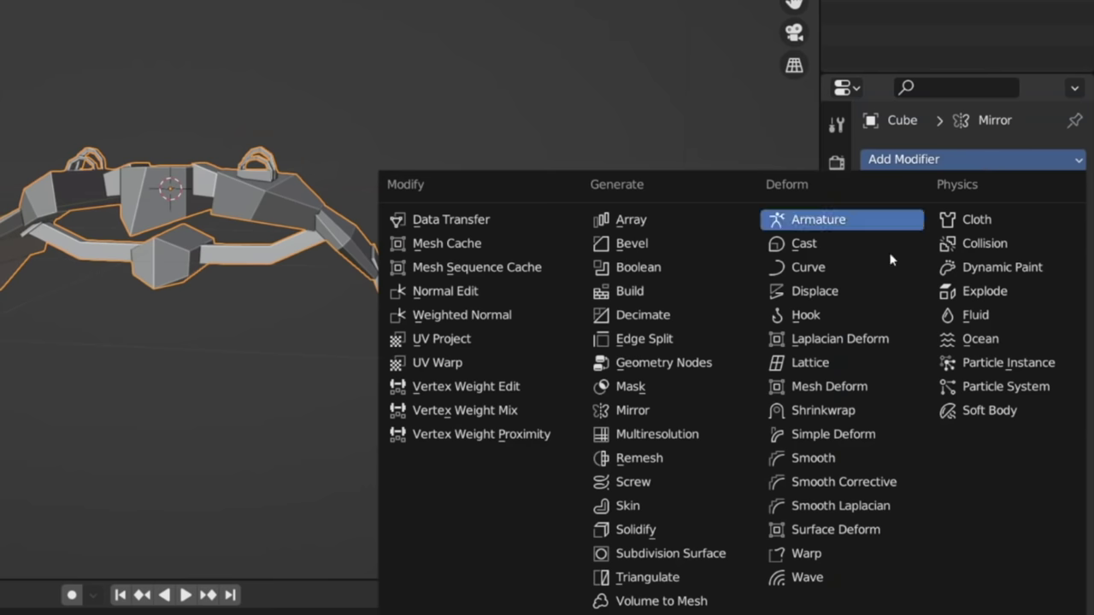
left_click(659, 555)
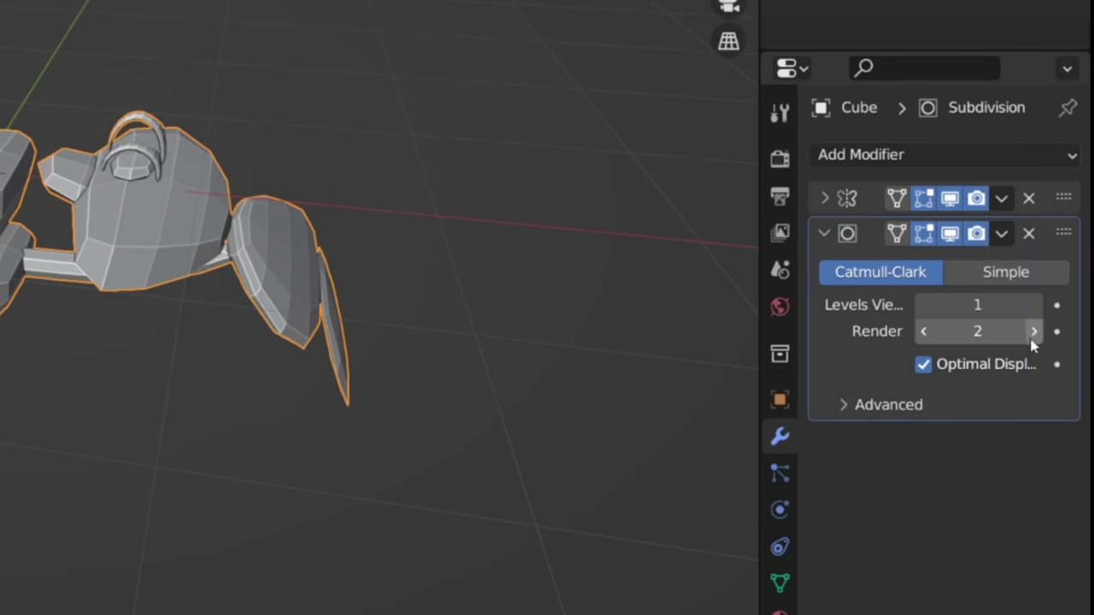
left_click(1034, 259)
left_click(1048, 285)
left_click(1049, 286)
left_click(1034, 332)
left_click(1034, 305)
left_click(1034, 305)
left_click(1034, 331)
left_click(1034, 305)
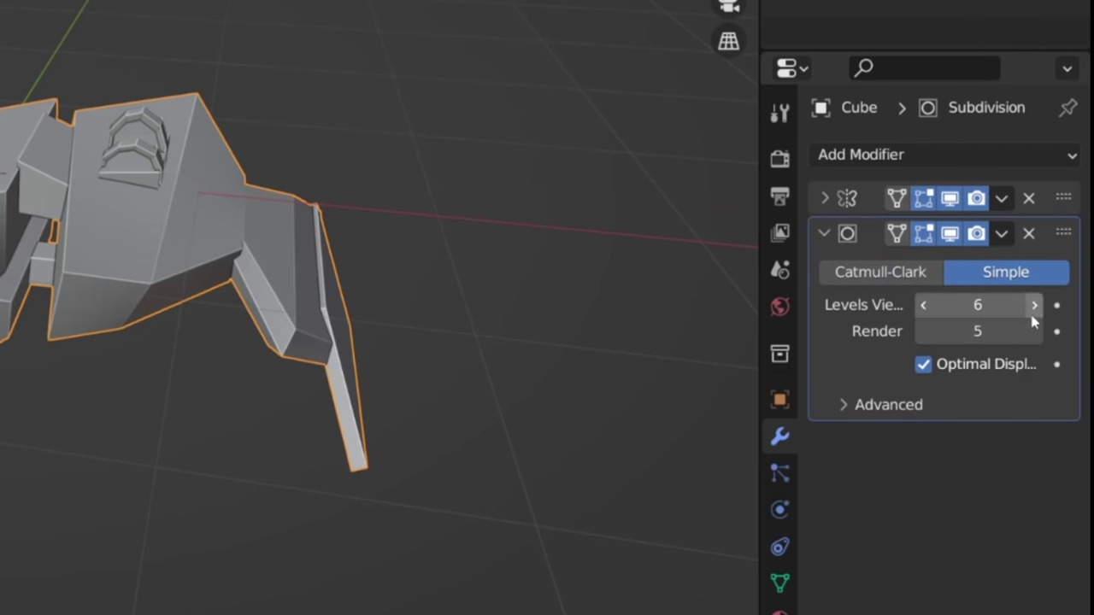
Step: Add a second material slot to the ship and create a new material in it
left_click(838, 548)
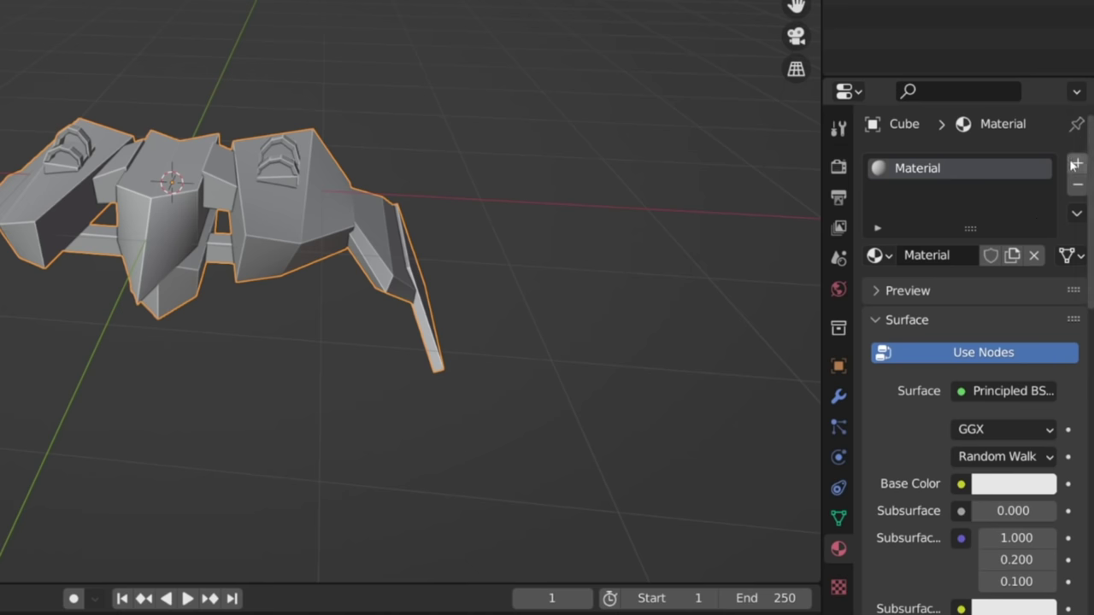
left_click(1076, 164)
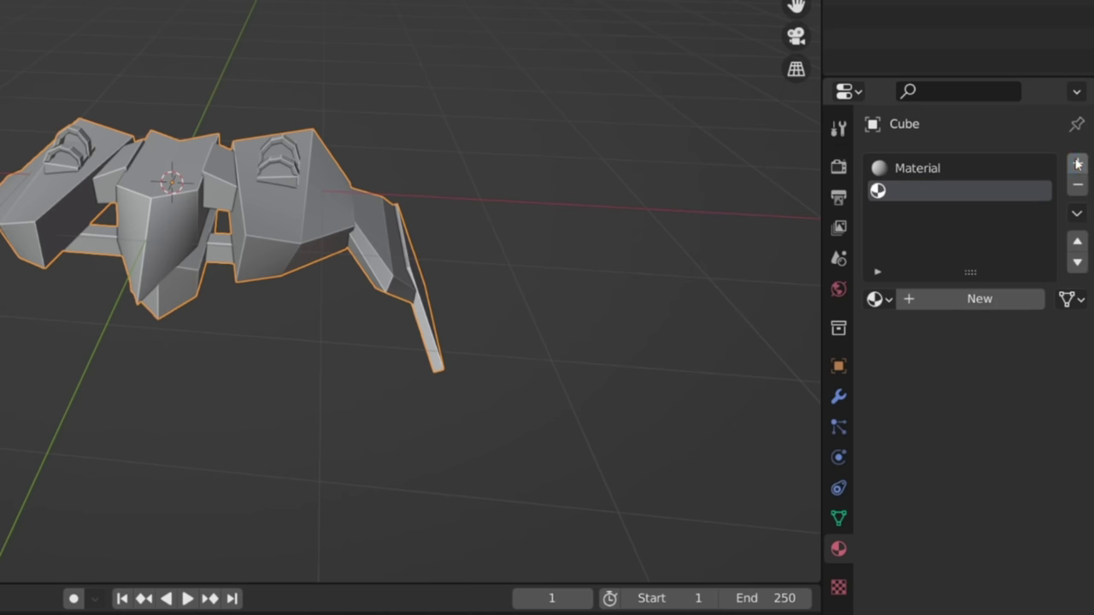
left_click(989, 304)
Step: Widen the properties area and set the scene's render engine to Cycles
left_click_drag(821, 254, 680, 256)
scroll(897, 342, "down", 20)
left_click(696, 166)
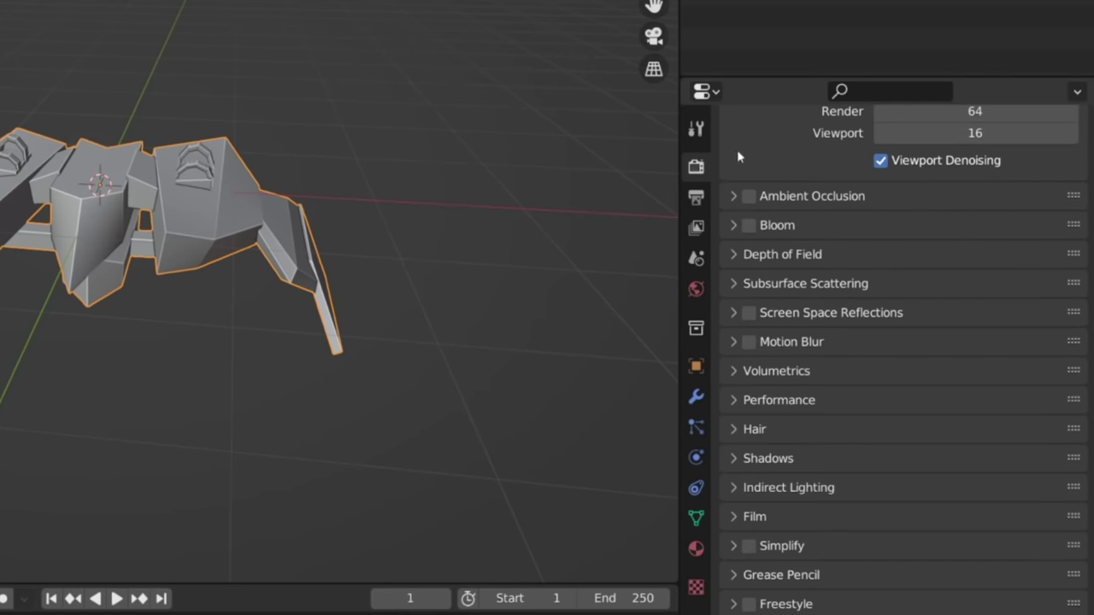
scroll(736, 150, "up", 4)
left_click(889, 162)
left_click(945, 235)
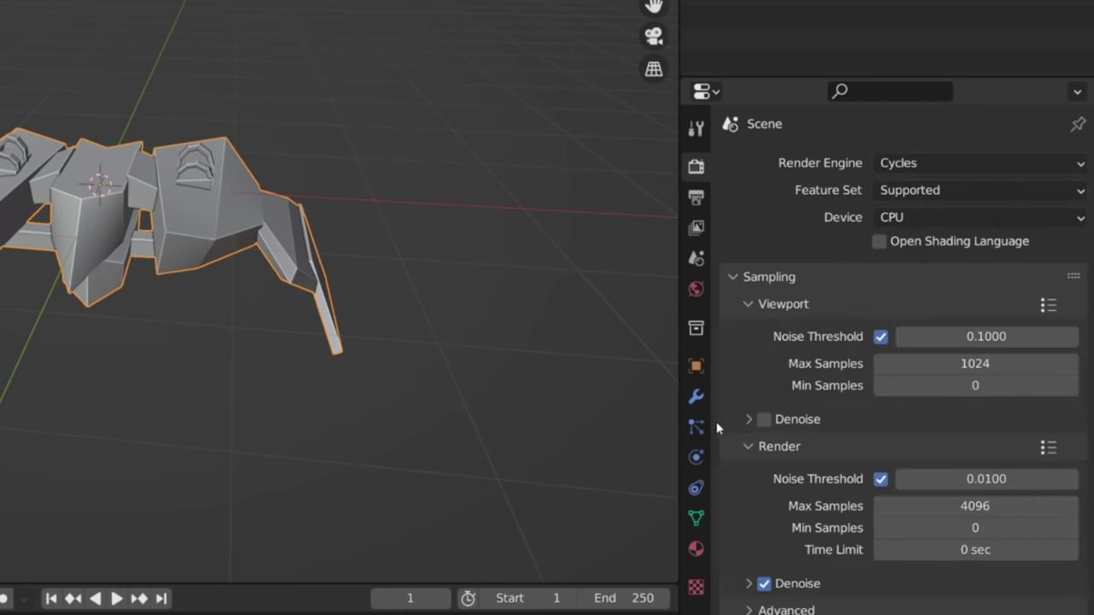
Step: Set the ship's second material to use Displacement and Bump as its surface displacement method
left_click(696, 548)
scroll(928, 478, "down", 15)
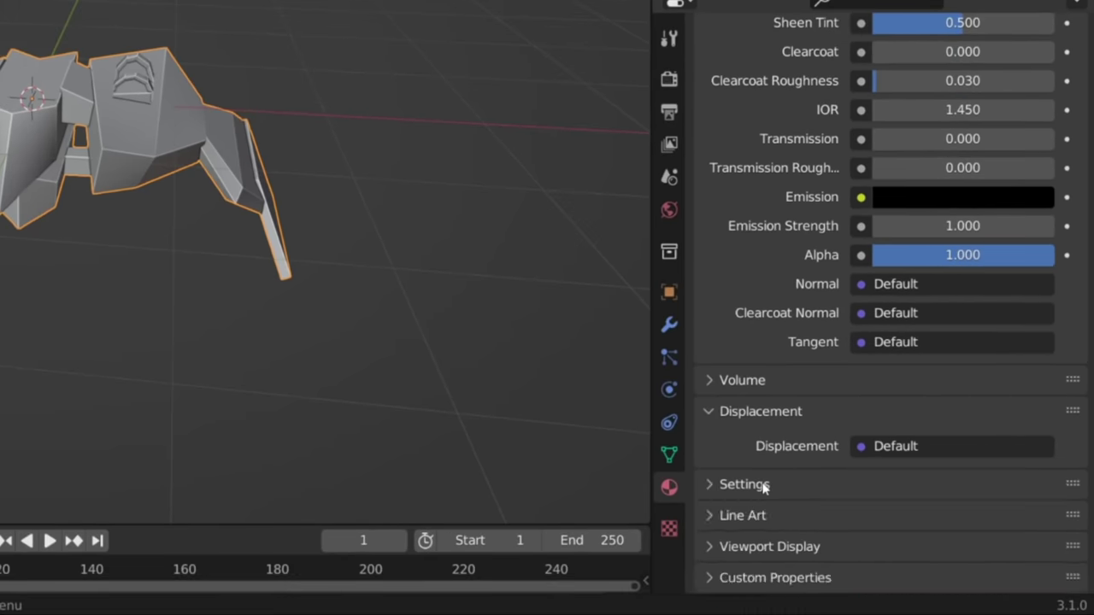
left_click(765, 546)
scroll(866, 510, "down", 3)
left_click(913, 445)
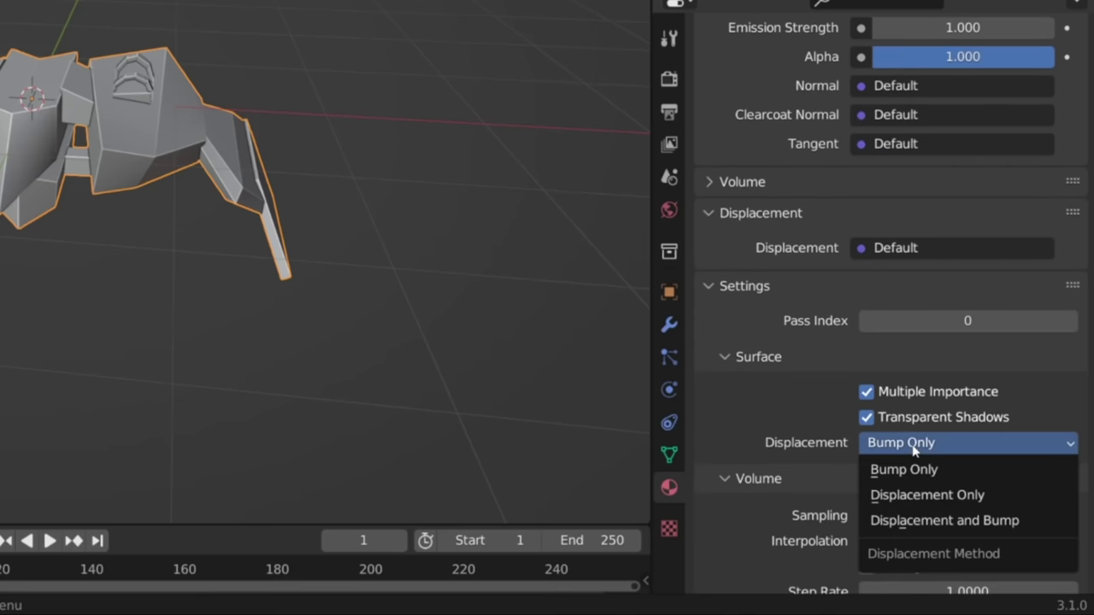
left_click(1028, 522)
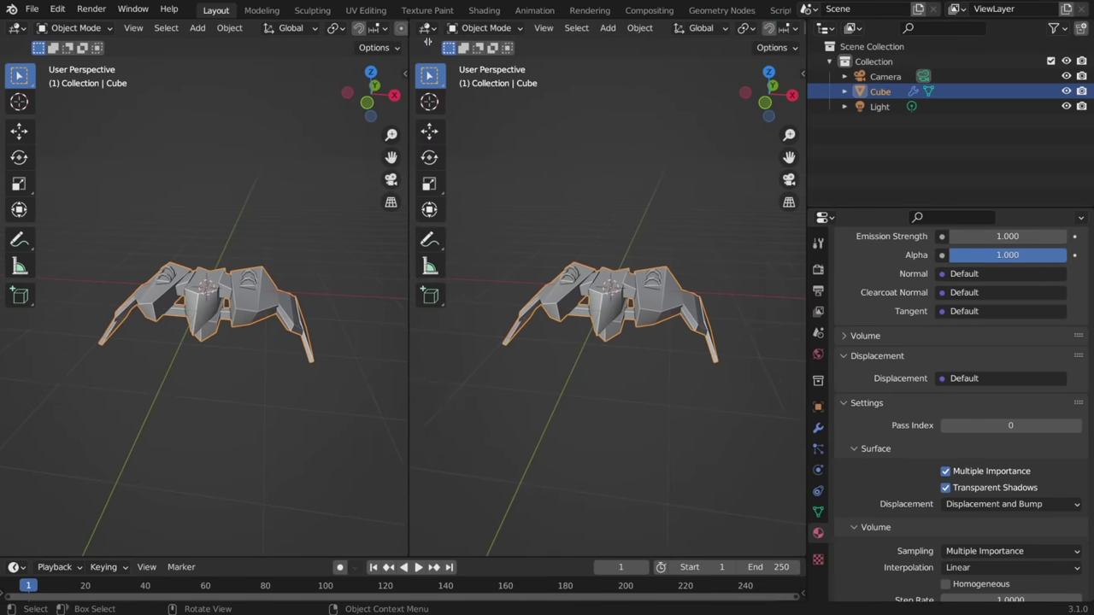
Step: Enlarge the first of the two side-by-side viewports and turn it into a Shader Editor
left_click_drag(409, 342, 490, 341)
left_click(18, 27)
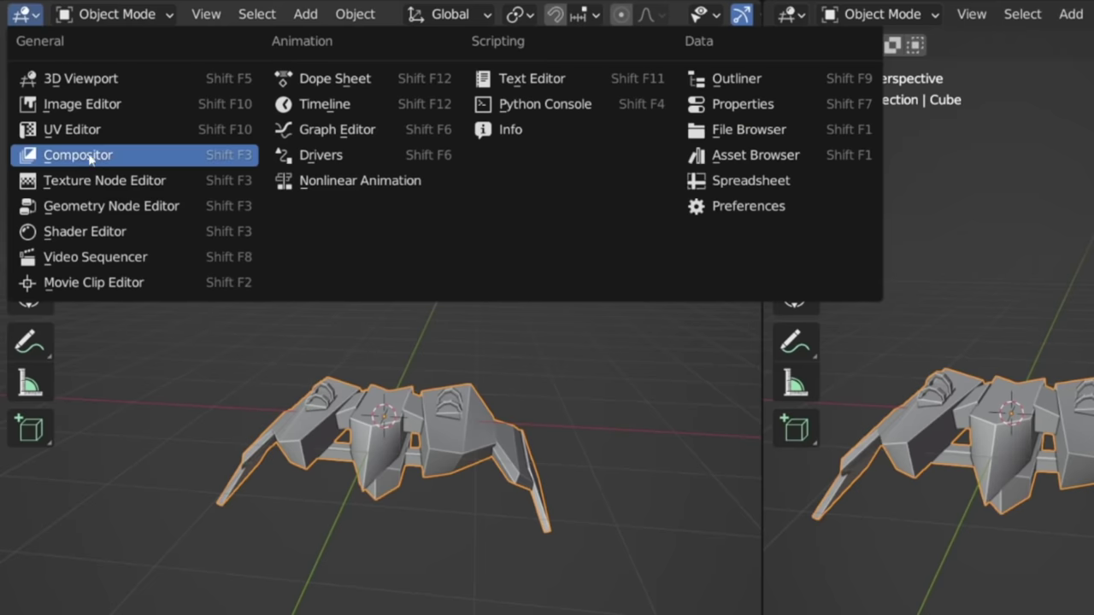
left_click(114, 242)
Step: Add a Displacement node into the Material Output's Displacement input and feed its Height from an Image Texture with Mapping and Texture Coordinate nodes
key("shift+a")
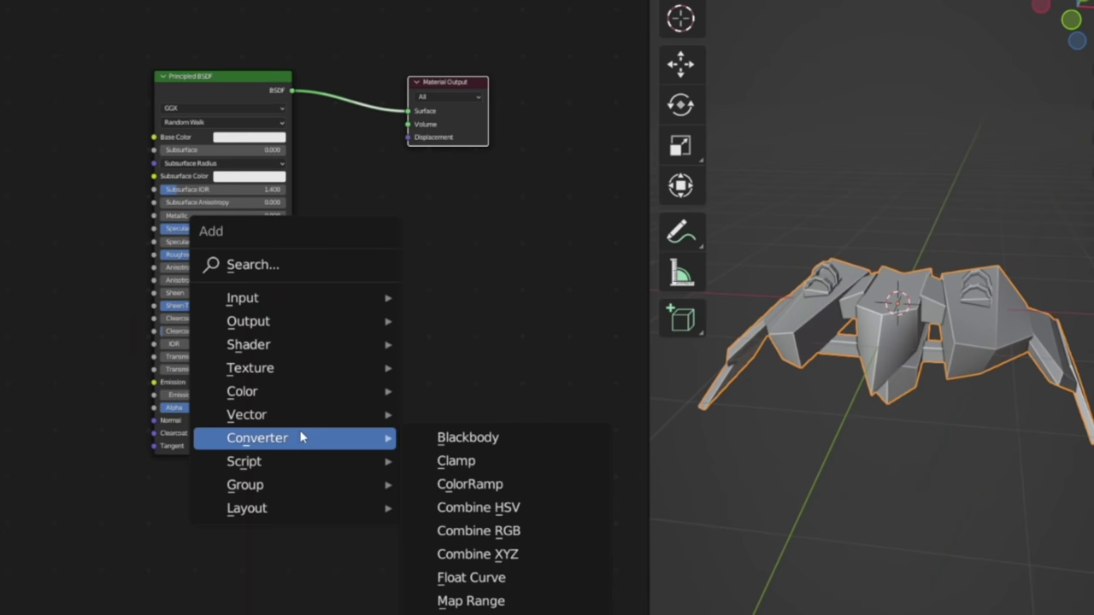
mouse_move(287, 410)
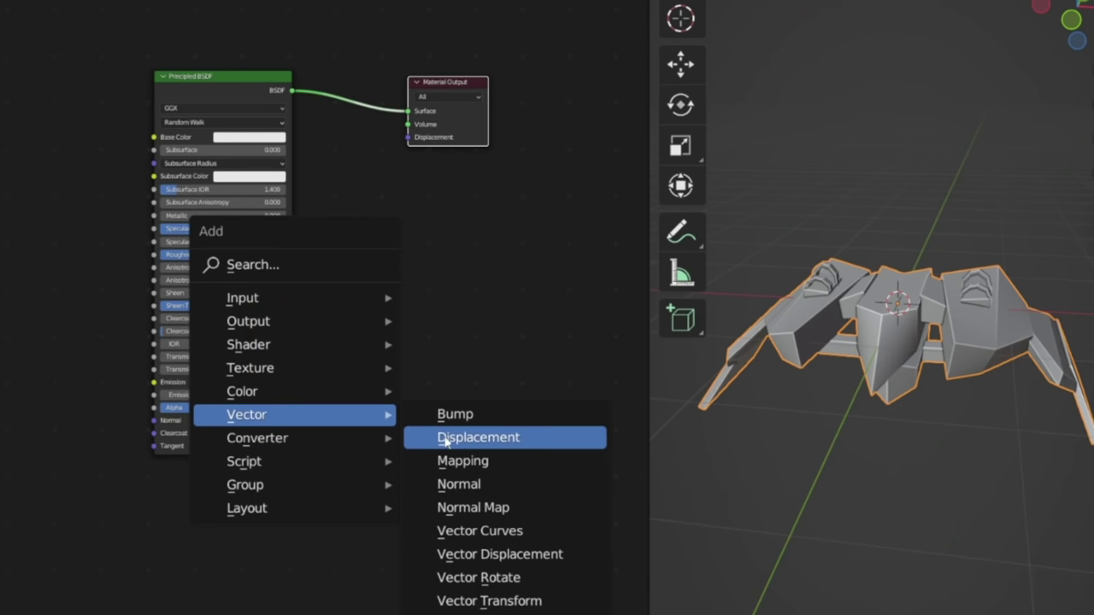
left_click(446, 441)
left_click(339, 241)
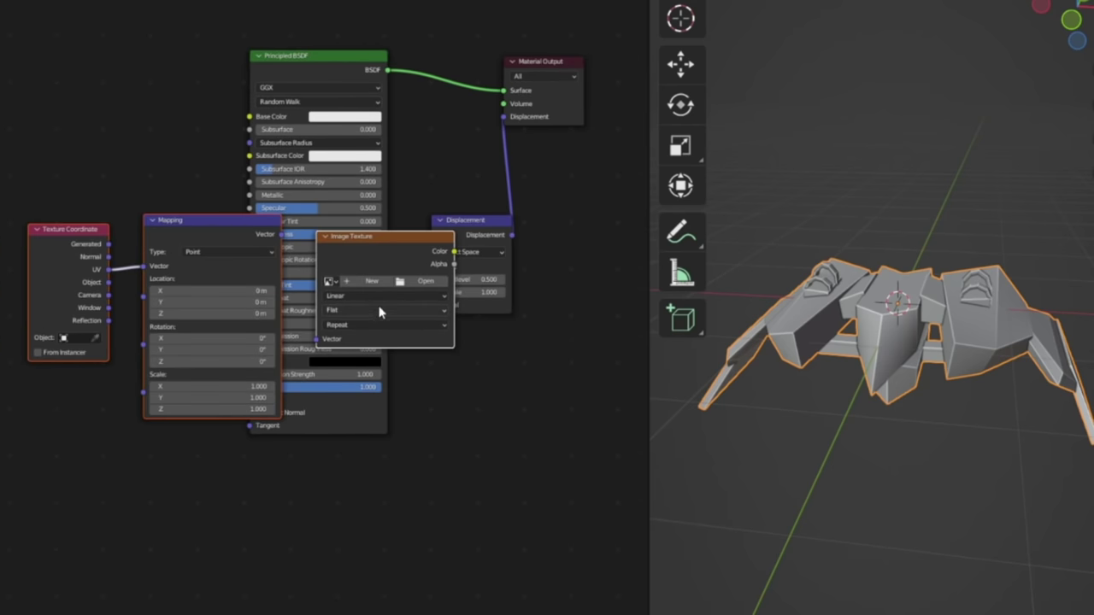
left_click_drag(371, 311, 309, 564)
Step: Open the add-on preferences and search the add-ons for "node"
left_click(57, 9)
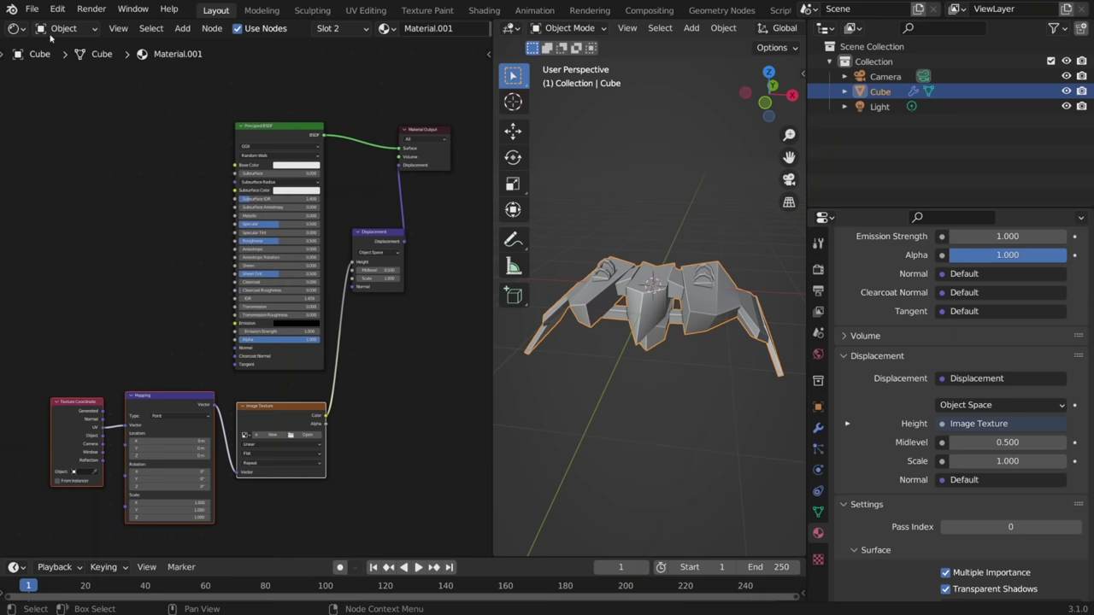
left_click(95, 221)
left_click(29, 162)
left_click(423, 59)
type("node")
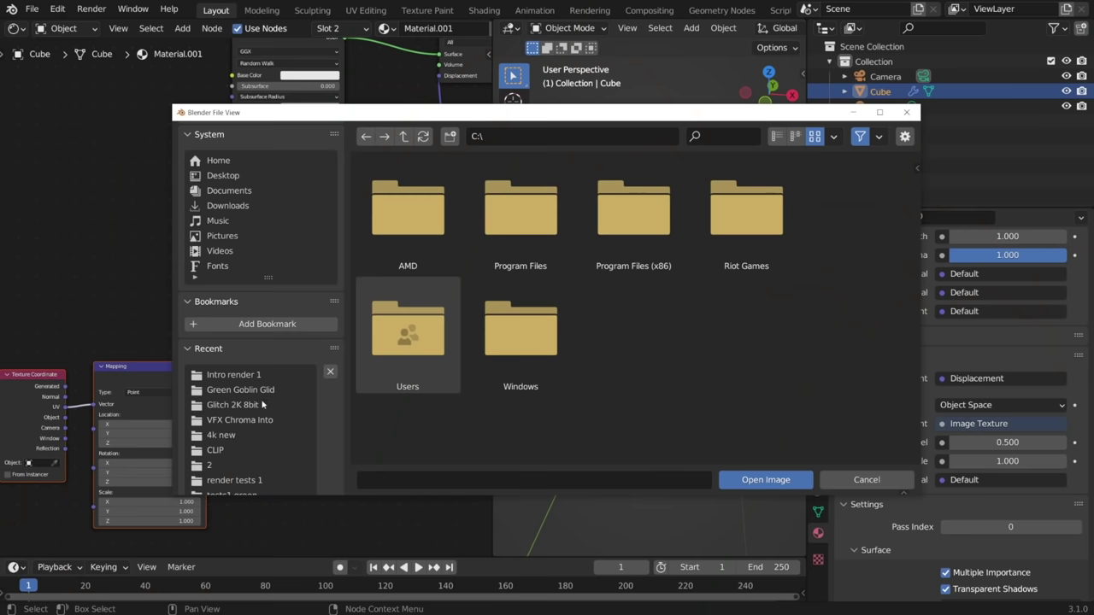
Step: Load 24.png from the Glitch 2K 8bit folder into the Image Texture node
left_click(248, 405)
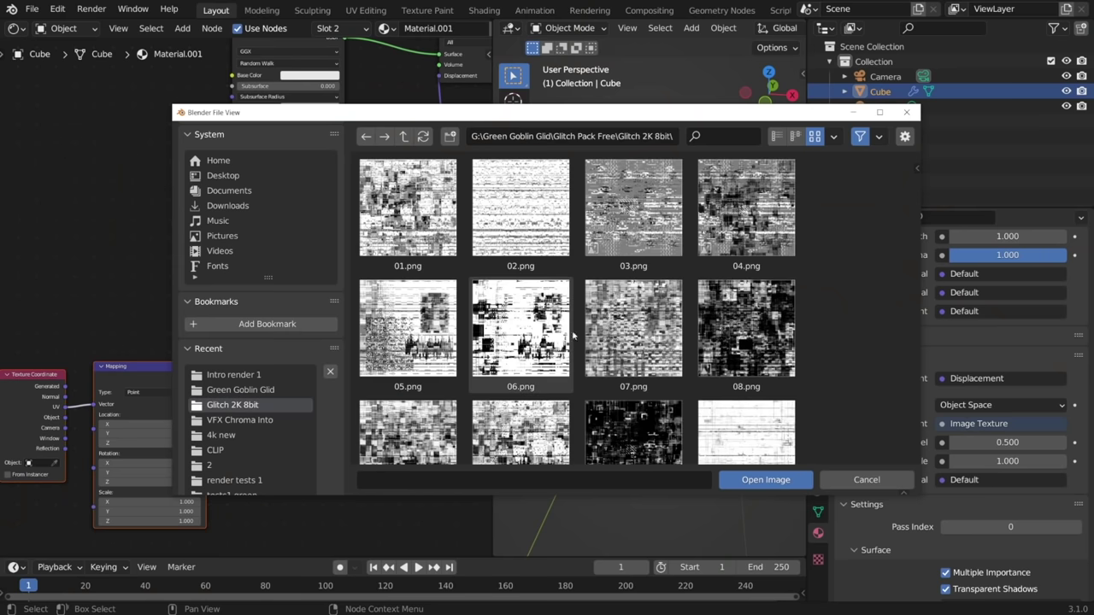
scroll(526, 288, "down", 1)
scroll(527, 276, "down", 8)
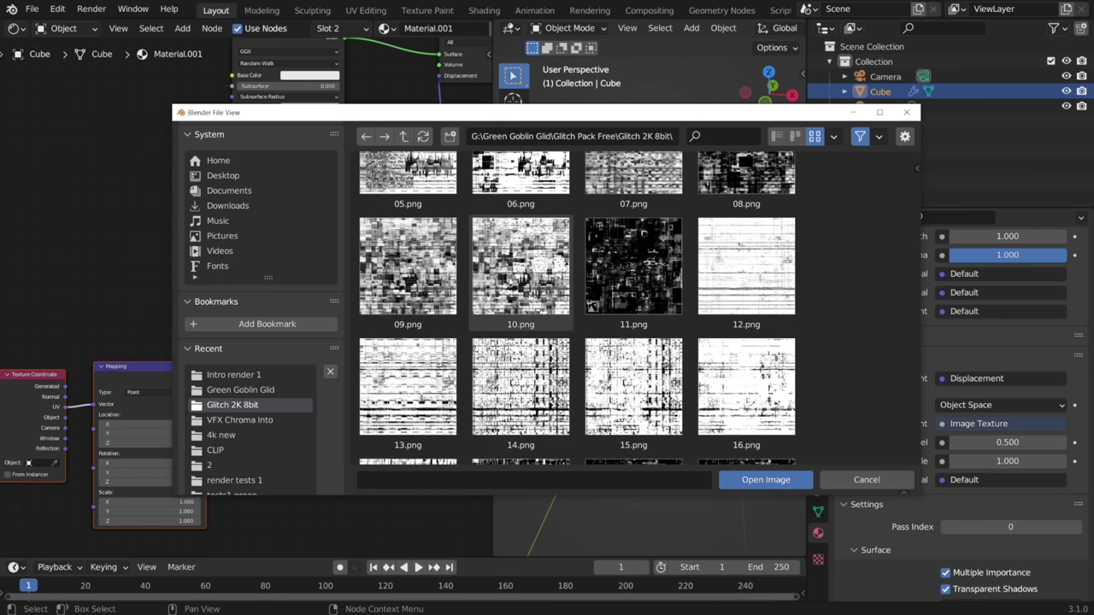
left_click(746, 316)
double_click(746, 316)
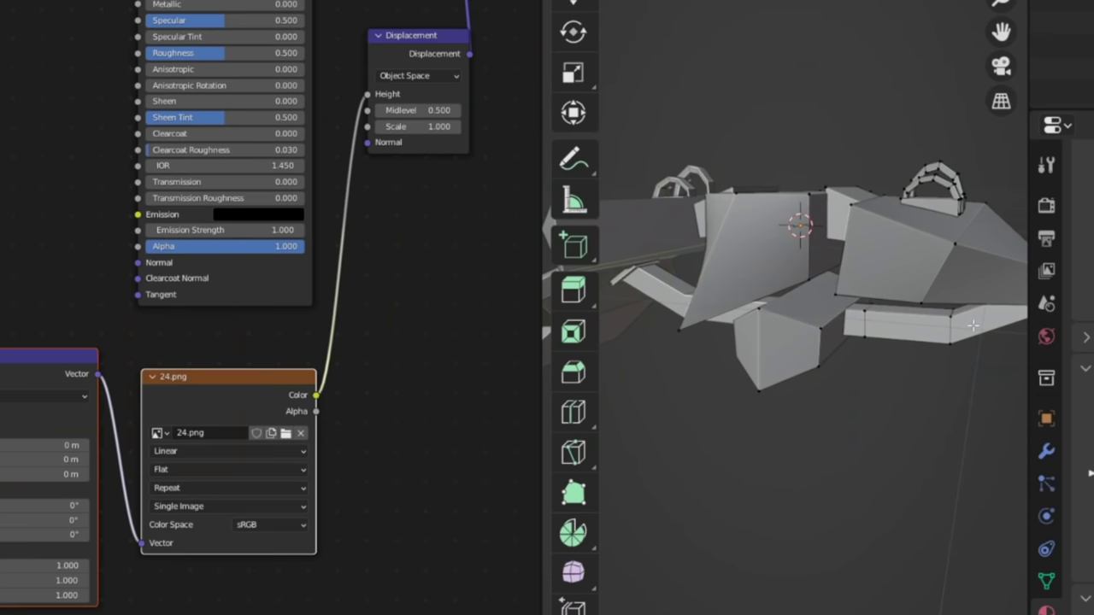
Step: Select the connecting strut beneath the ship's body and unwrap it with Smart UV Project
middle_click_drag(948, 342, 904, 356)
key("u")
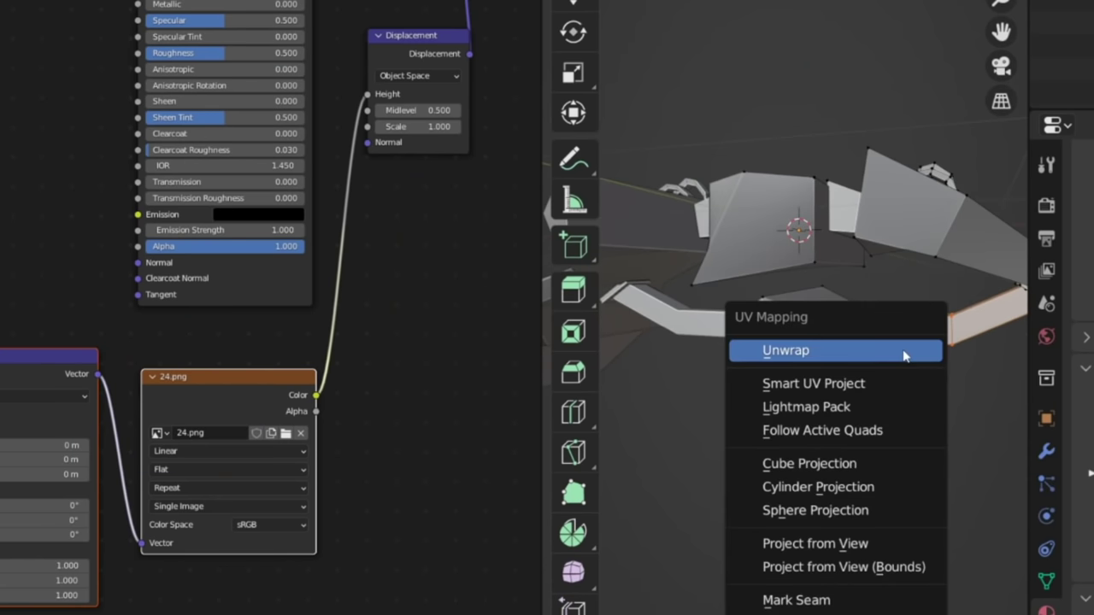
left_click(886, 383)
left_click(899, 566)
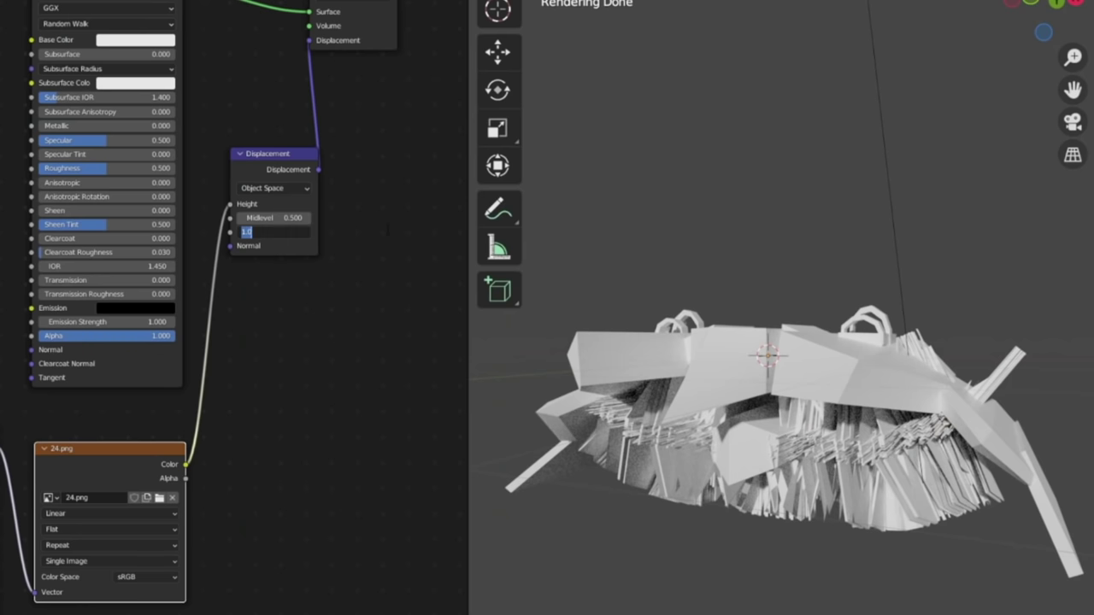
Step: Set the Displacement node's Scale to 0.04 and inspect the displaced strut up close
key("Return")
scroll(966, 486, "up", 5)
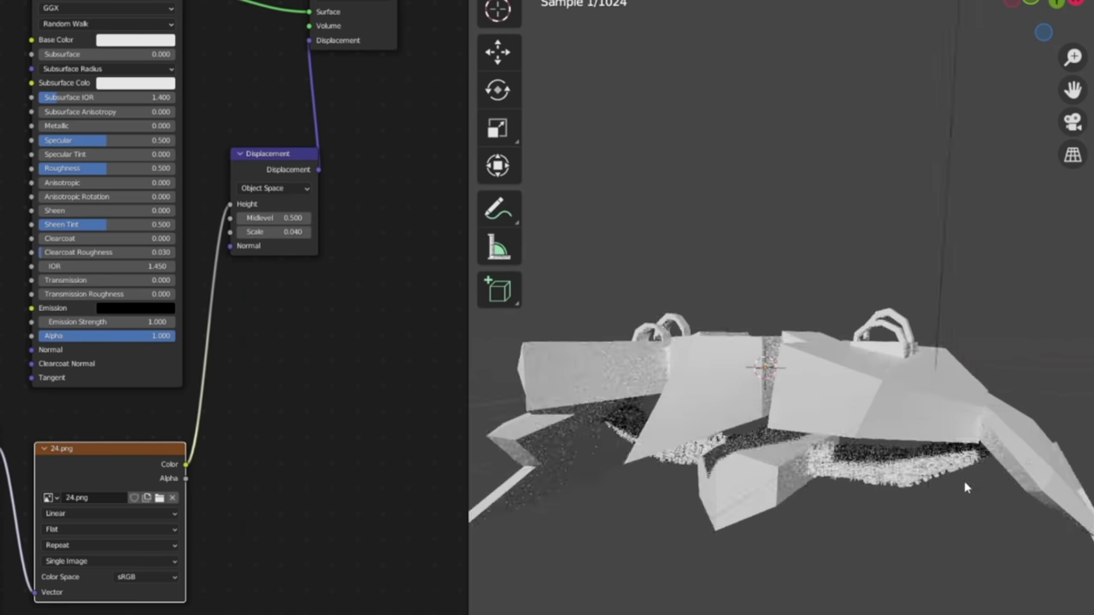
middle_click_drag(966, 486, 871, 183, "shift")
scroll(878, 223, "up", 2)
left_click(885, 249)
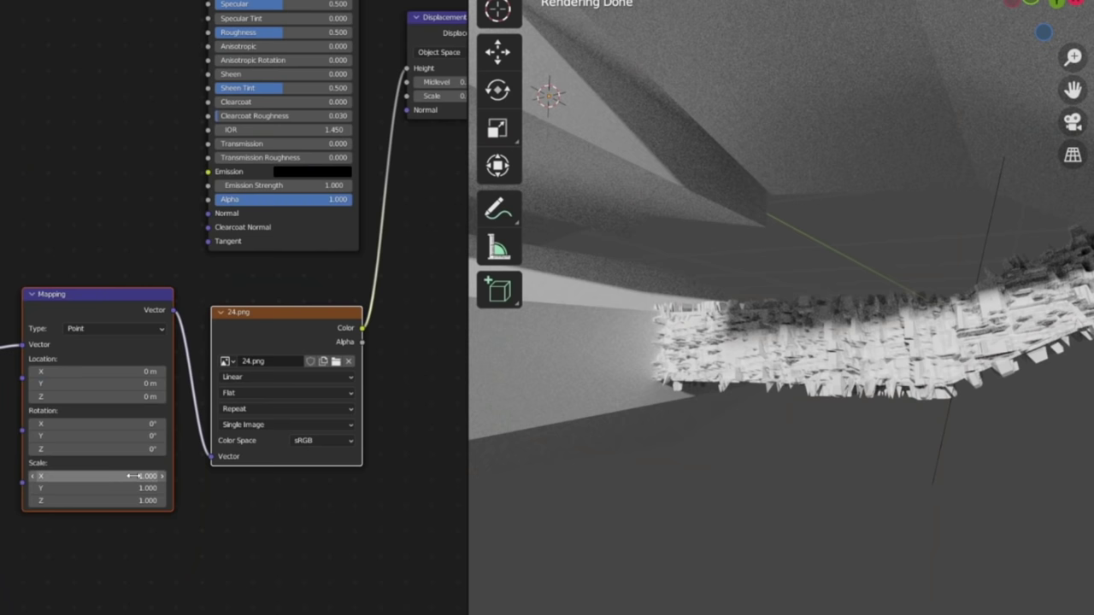
Step: Set the Mapping node's X, Y and Z scale to 0.24 and shift its X location to about 9.1 m
left_click(135, 476)
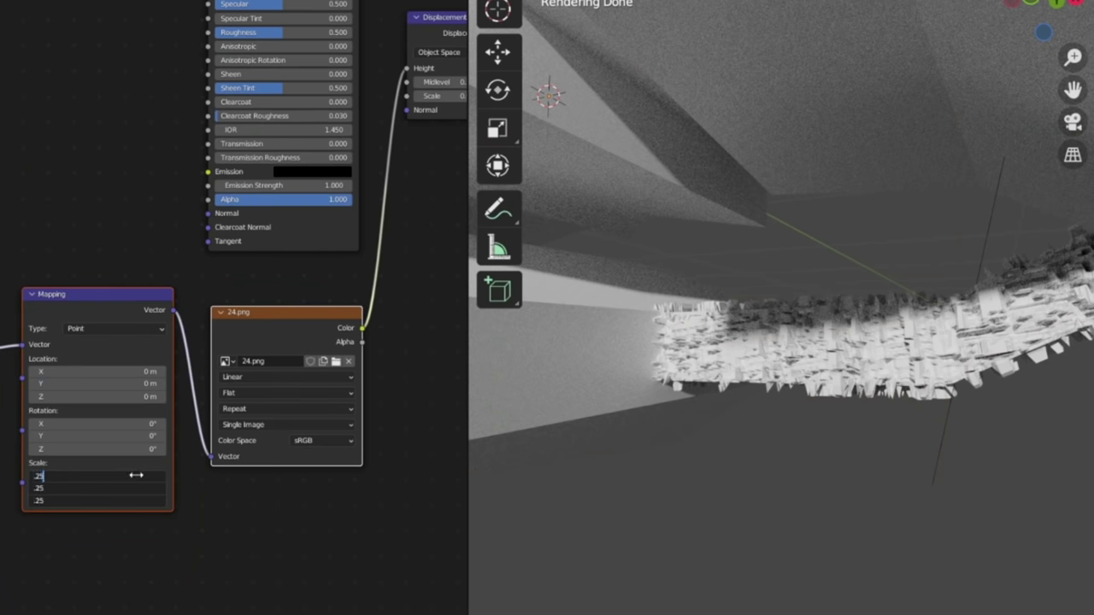
key("Return")
key("a")
key("a")
scroll(795, 340, "up", 1)
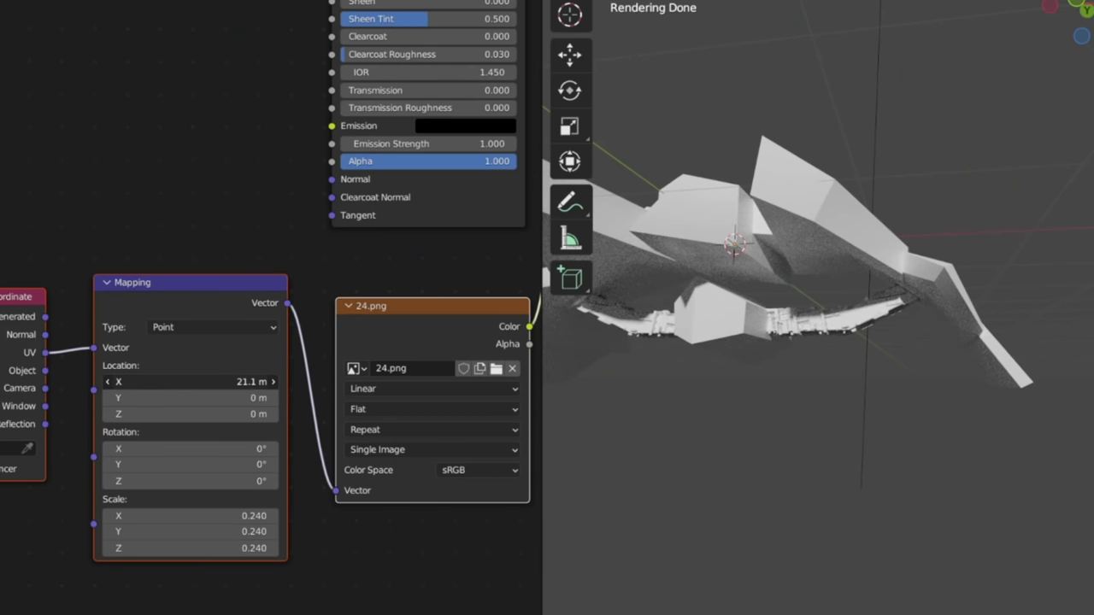
left_click_drag(190, 382, 120, 382)
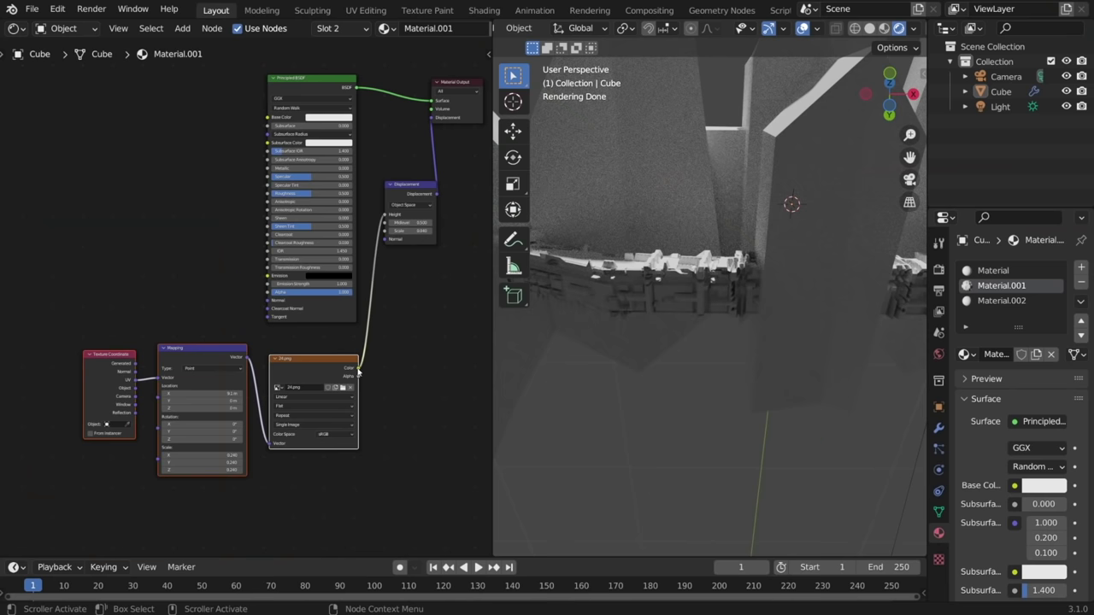
Step: Feed the 24.png color into Base Color through a Math node set to Multiply with a value of 0.2
left_click_drag(674, 279, 704, 270)
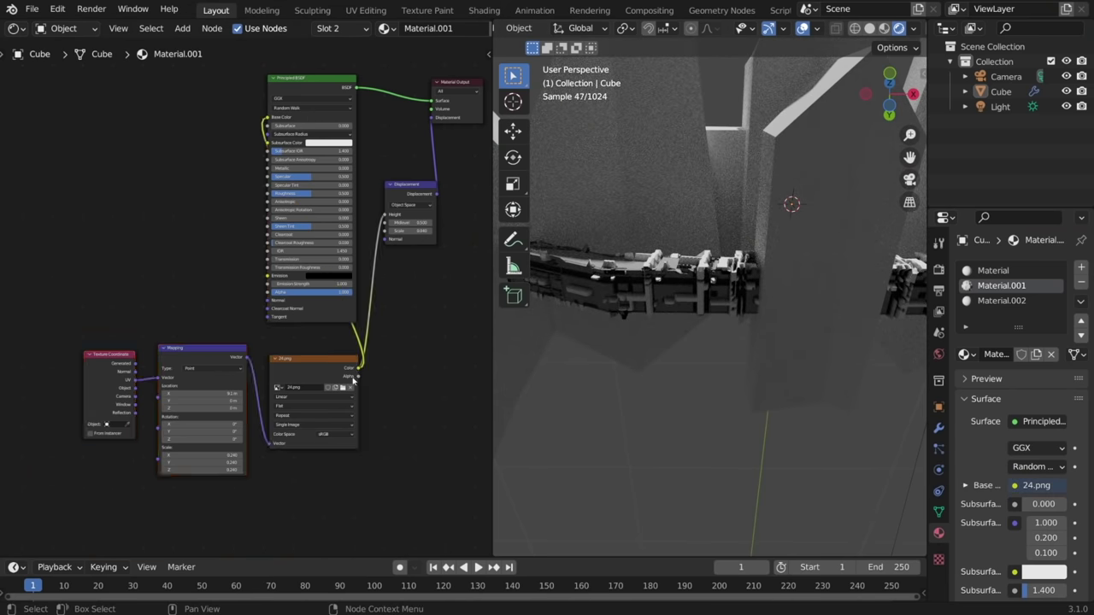
key("shift+a")
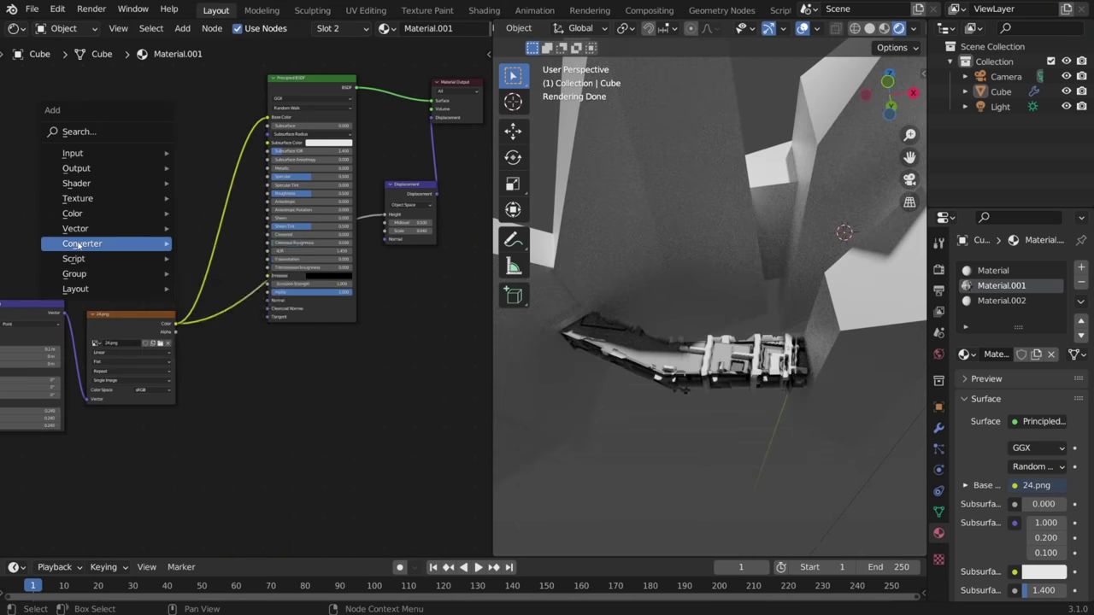
mouse_move(111, 244)
left_click(252, 363)
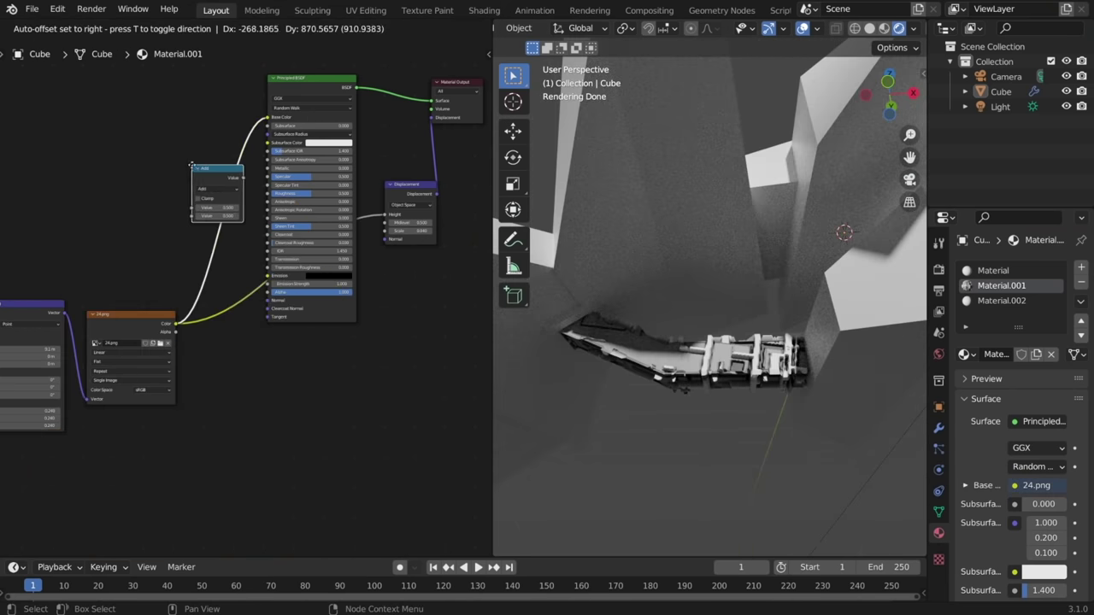
left_click(227, 187)
left_click(220, 190)
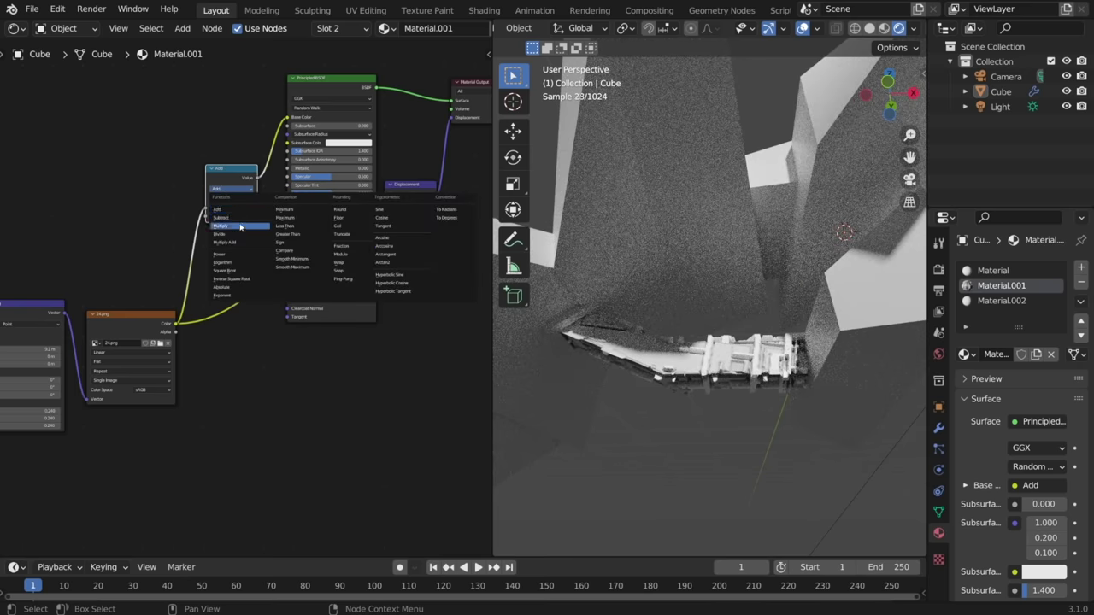
left_click(239, 226)
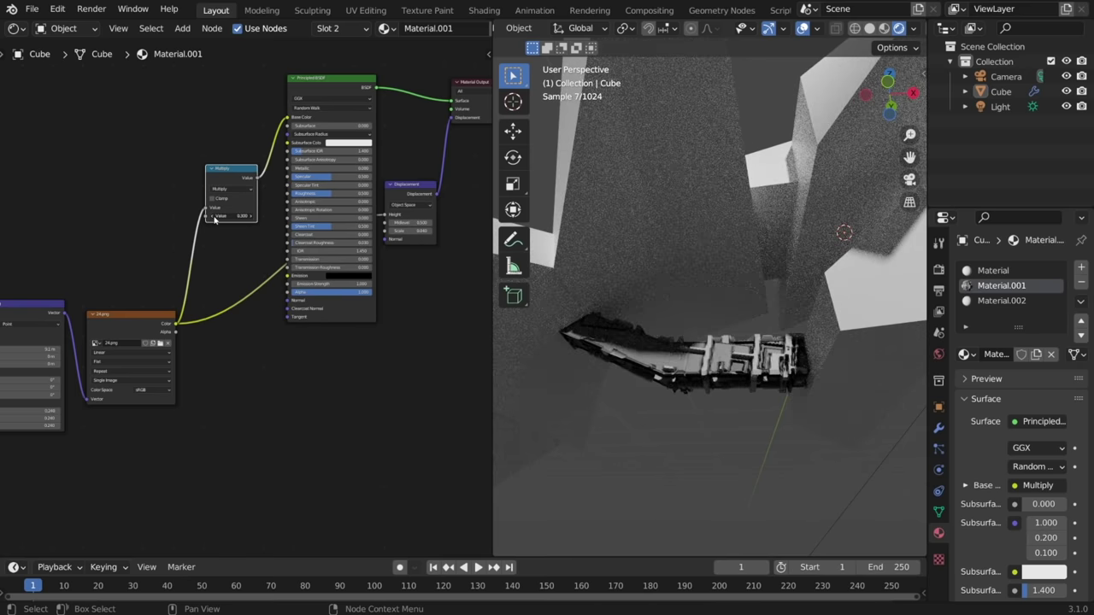
Step: Select the wing-tip plate, unwrap it with Smart UV Project, and assign Material.001 to it
middle_click_drag(776, 390, 811, 395)
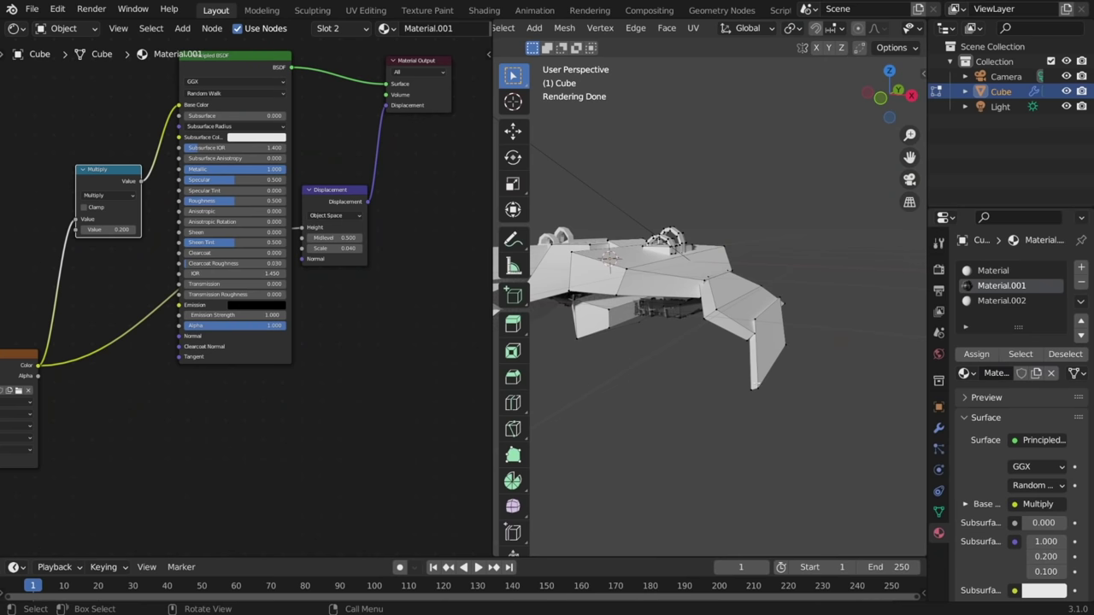
key("l")
key("u")
left_click(740, 320)
left_click(739, 441)
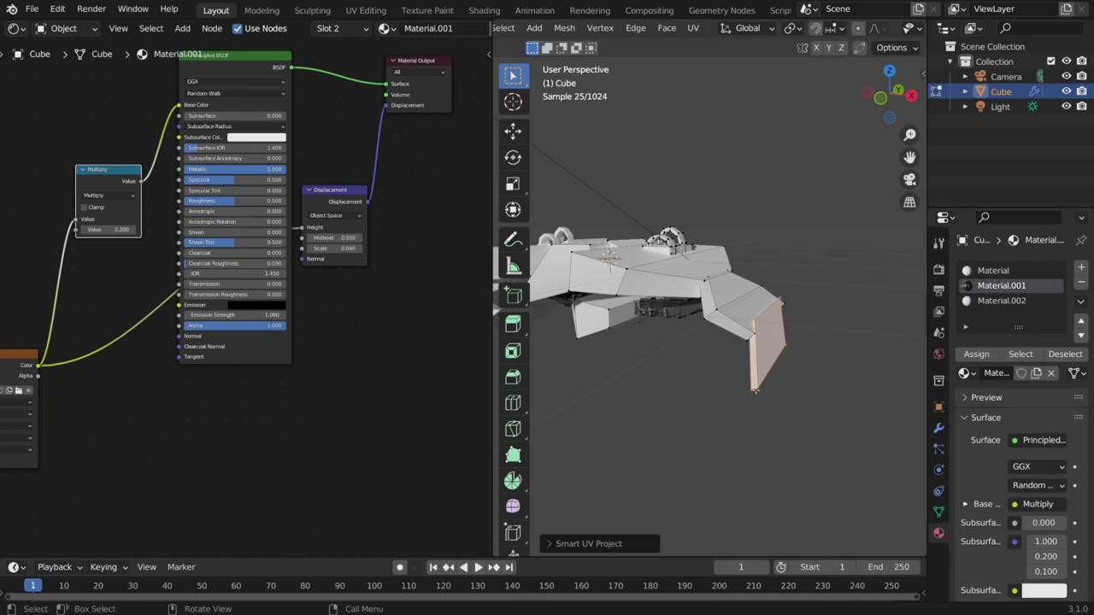
left_click(978, 357)
Step: Assign Material.001 to the faces of the large wing block that carries the arched bands
left_click(763, 339)
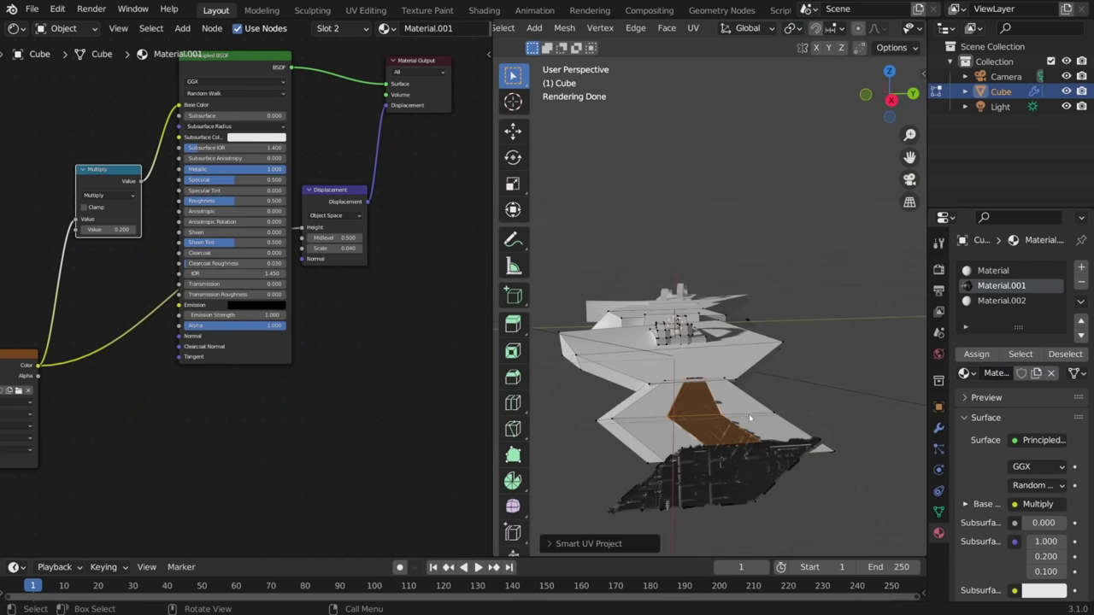
key("Tab")
left_click(976, 360)
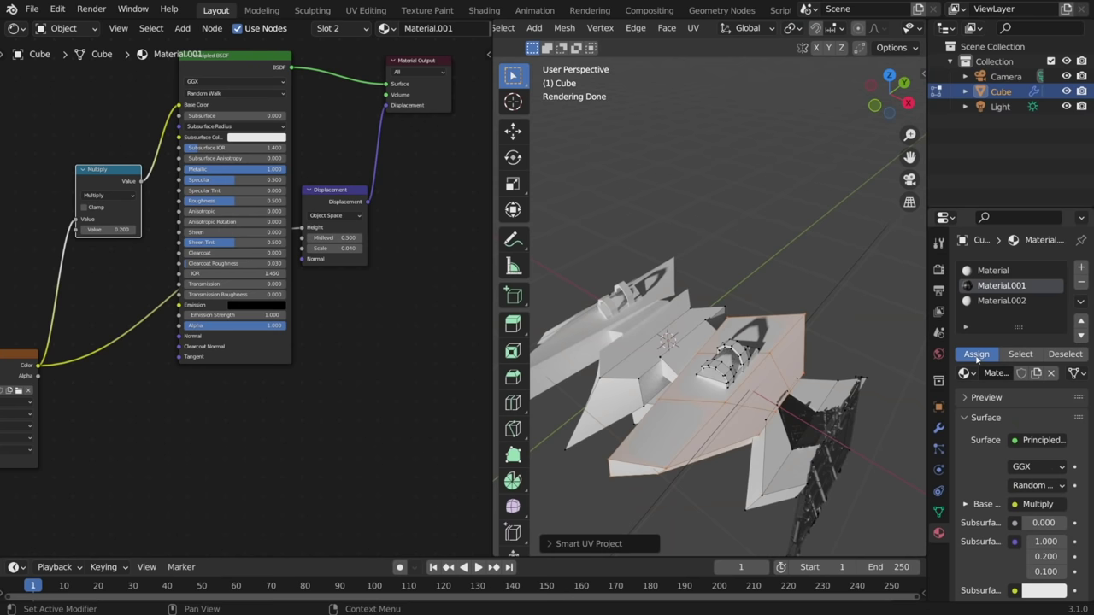
left_click(800, 365)
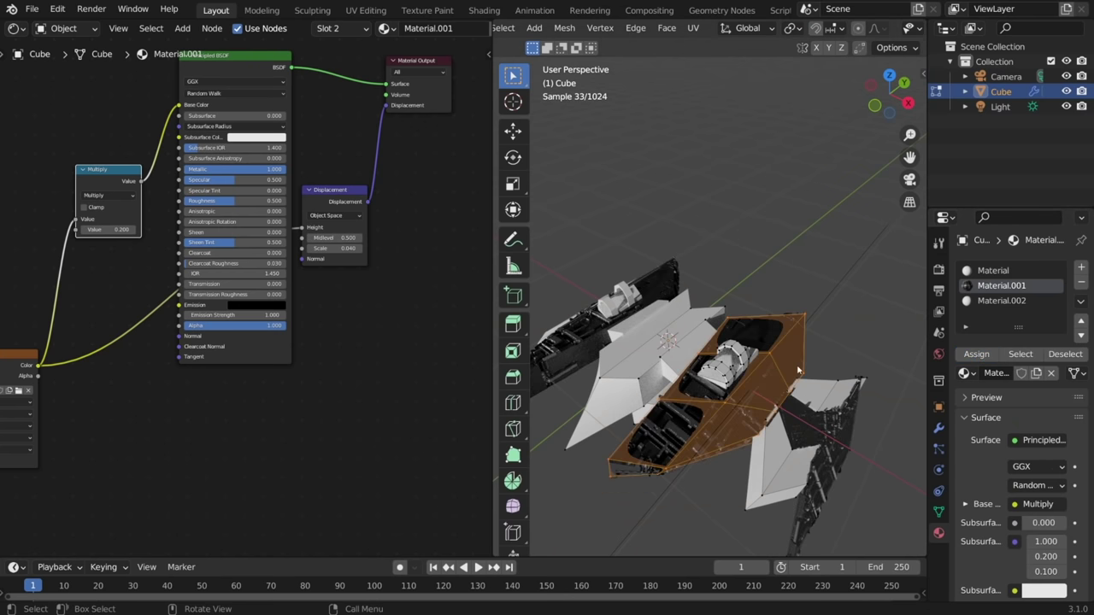
key("Tab")
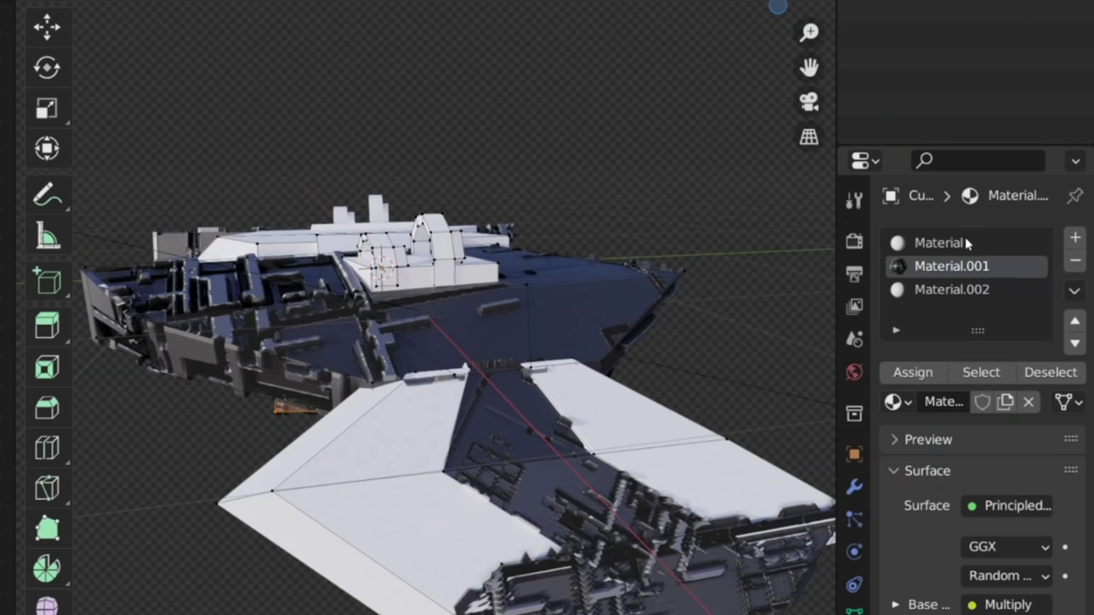
Step: Select all faces that use the first material and unwrap them with Smart UV Project
left_click(1010, 270)
left_click(1020, 360)
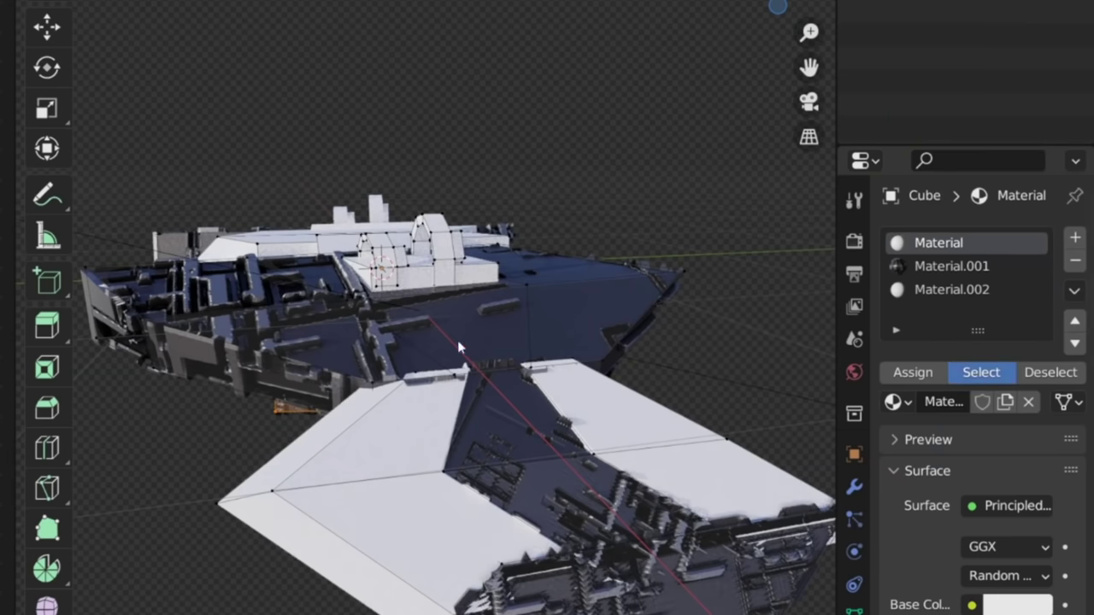
key("u")
left_click(451, 184)
left_click(451, 481)
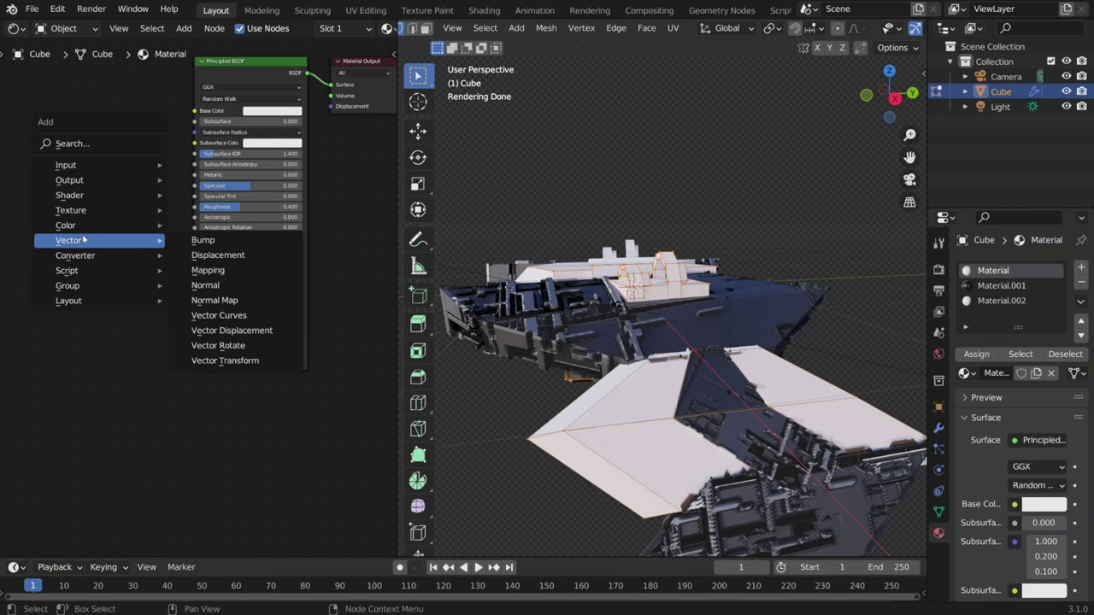
Step: Add a Bump node to the first material and connect it to the Principled BSDF's Normal input
left_click(202, 240)
left_click(103, 272)
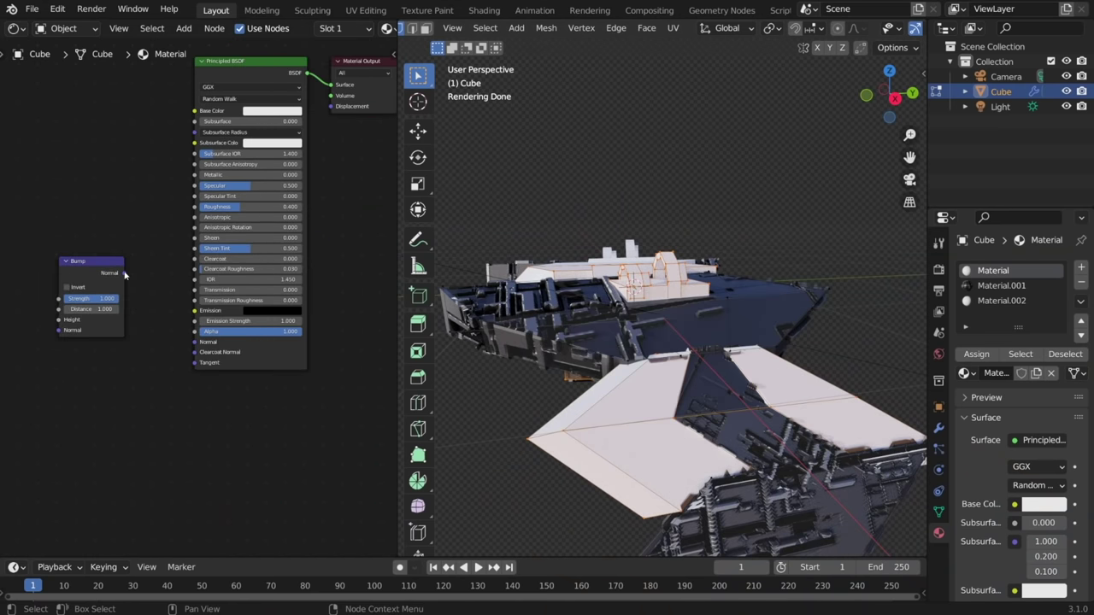
left_click_drag(199, 348, 198, 345)
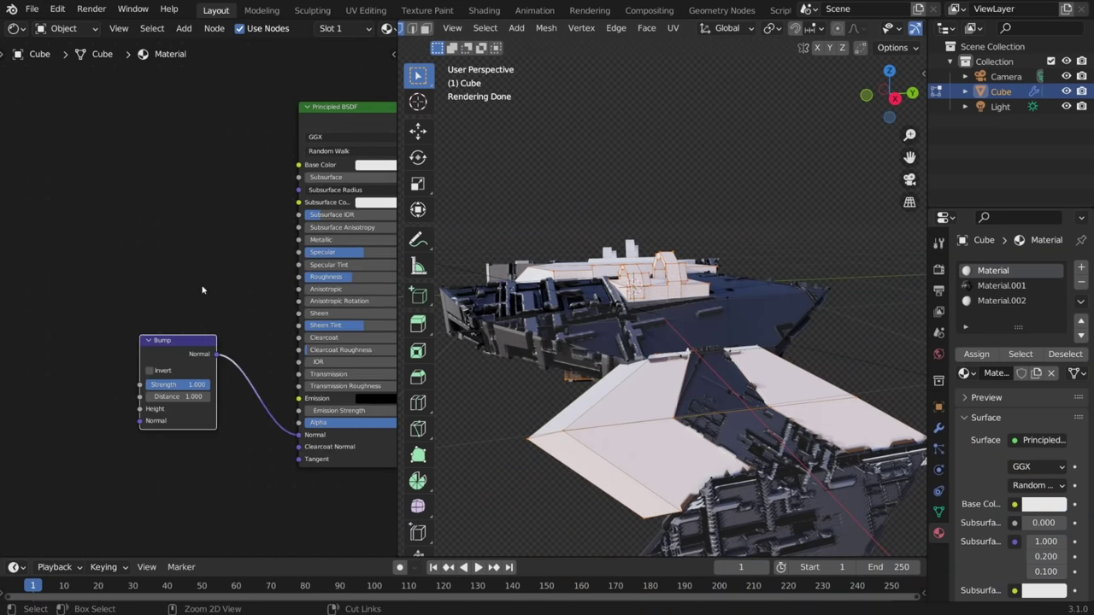
Step: Add an Image Texture with Mapping and Texture Coordinate nodes ahead of the Bump node, linking its color to Strength
key("ctrl+t")
middle_click_drag(189, 276, 339, 207)
left_click_drag(274, 290, 225, 280)
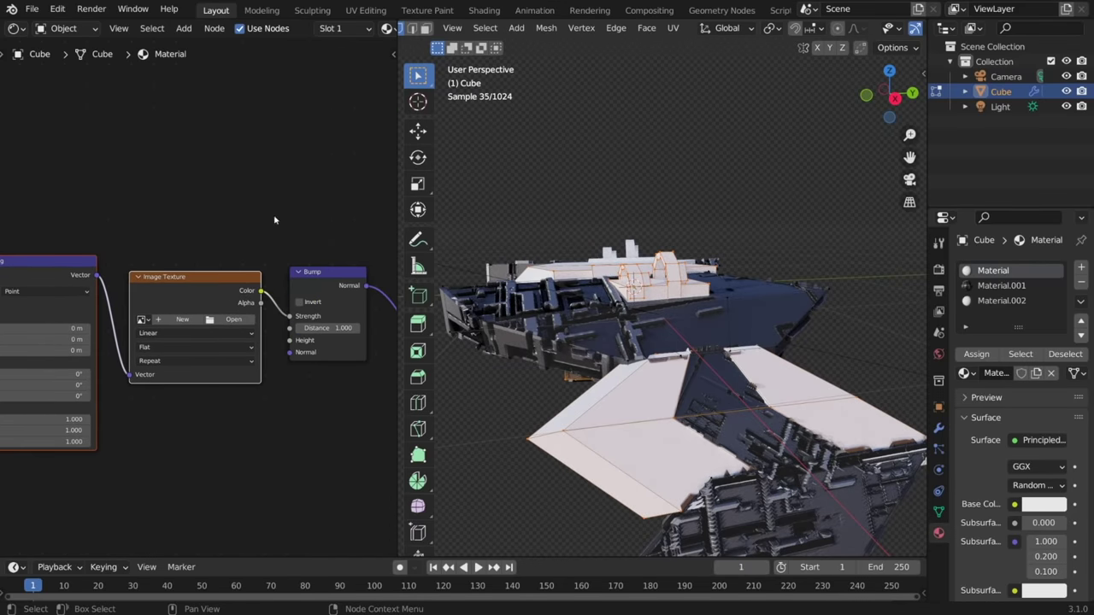
Step: Load the glitch image 12.png into the first material's Image Texture node
left_click(234, 322)
scroll(581, 316, "down", 2)
left_click(749, 397)
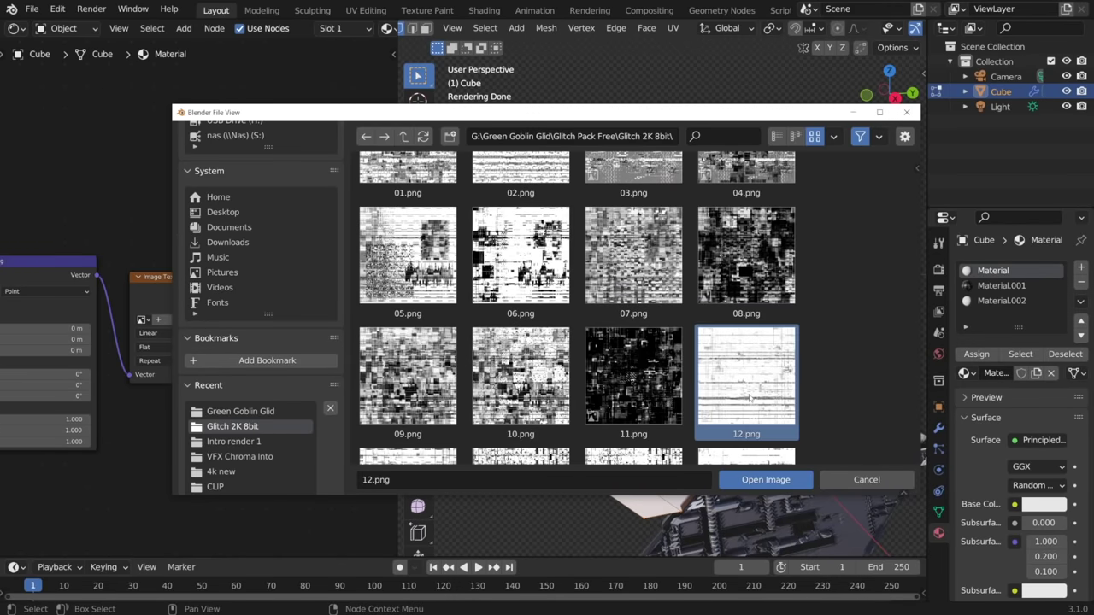
double_click(749, 397)
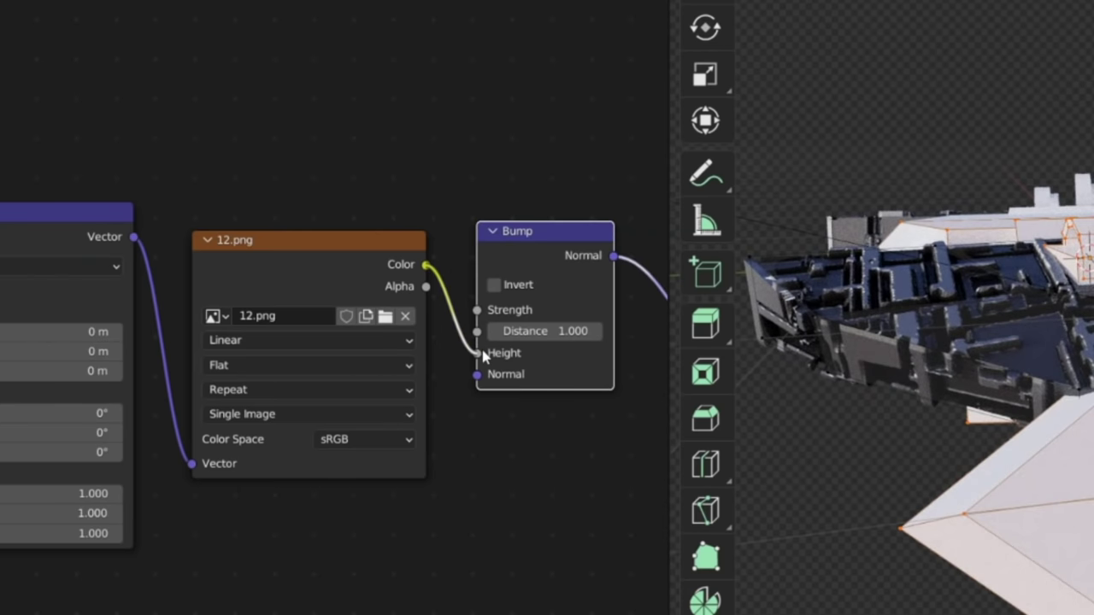
Step: Connect the image color to the Bump node's Height input and set the bump Strength to 0.3
left_click_drag(483, 354, 476, 352)
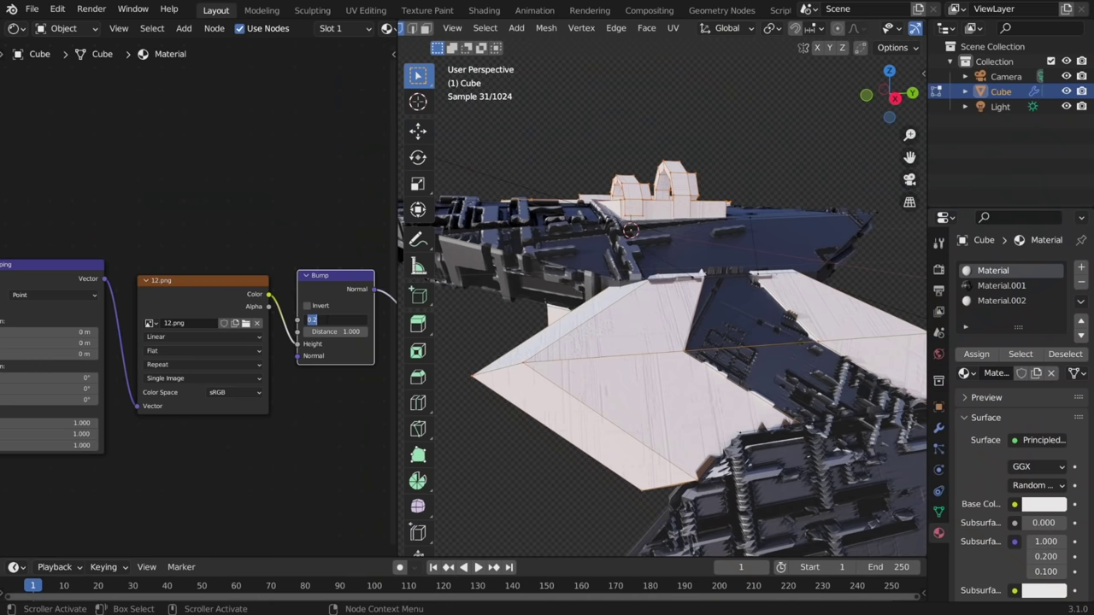
type("3")
key("Return")
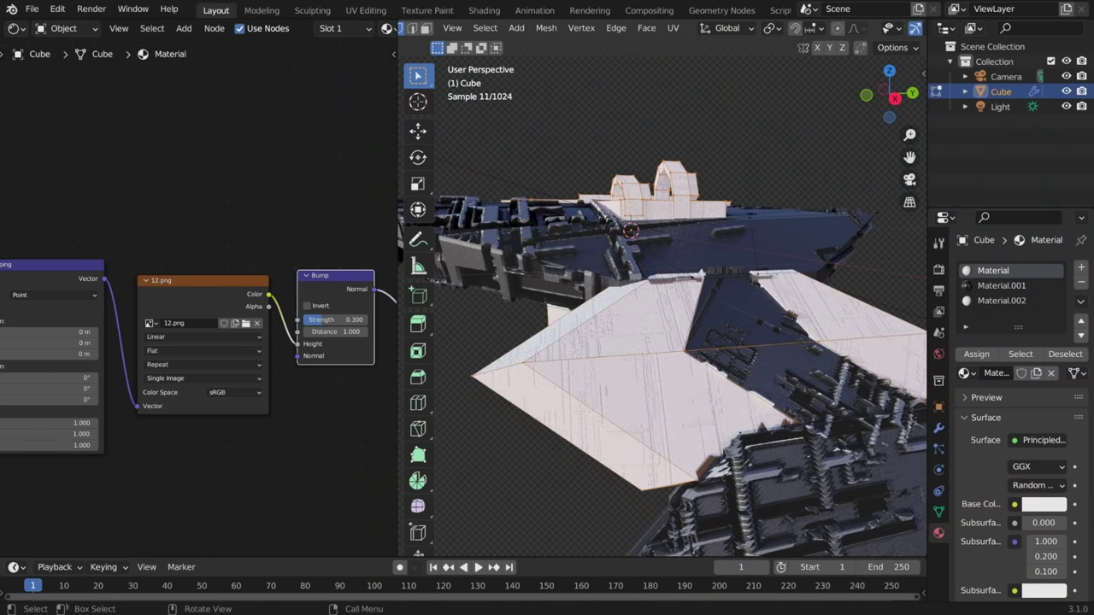
Step: Set the first material's Metallic to 1.000, give it a blue base color and lower its Roughness
middle_click_drag(73, 423, 150, 409)
left_click_drag(152, 408, 151, 430)
key("Return")
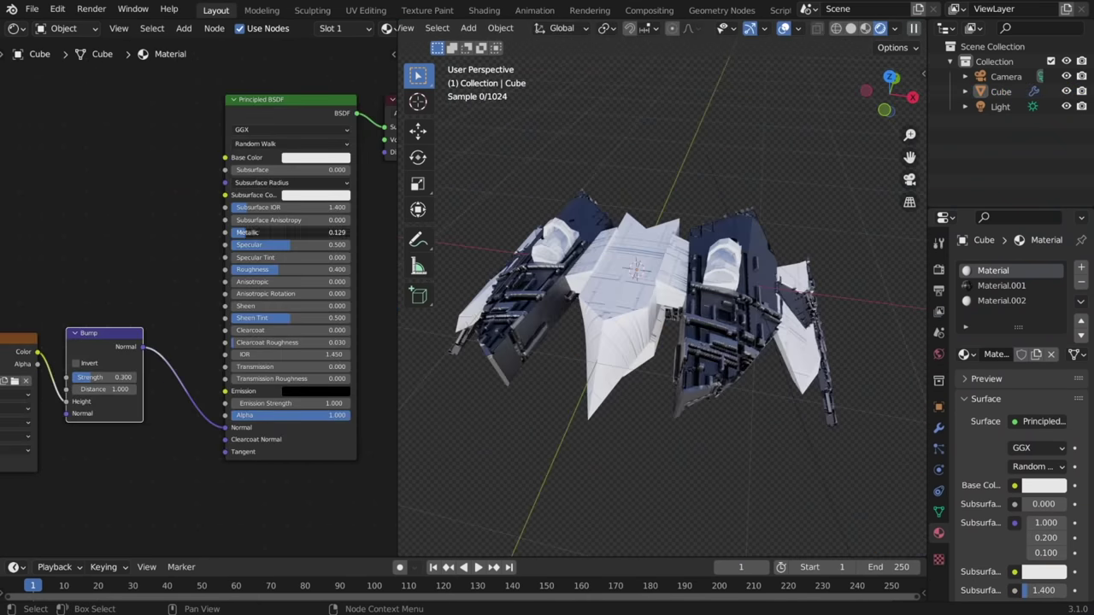
left_click_drag(247, 232, 350, 232)
middle_click_drag(684, 352, 622, 328)
scroll(622, 328, "up", 5)
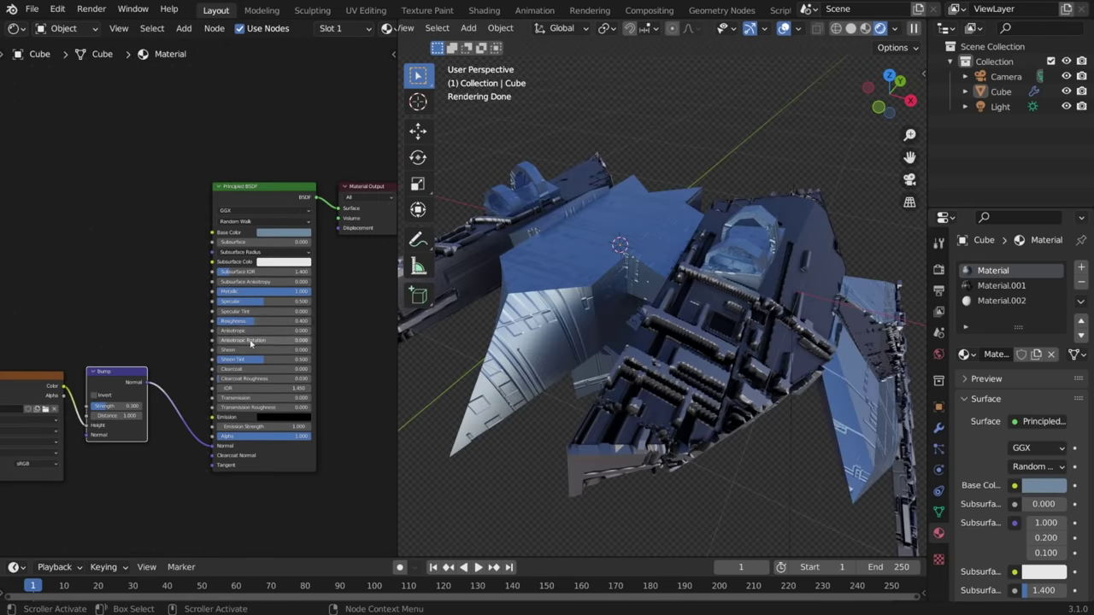
left_click_drag(254, 321, 237, 321)
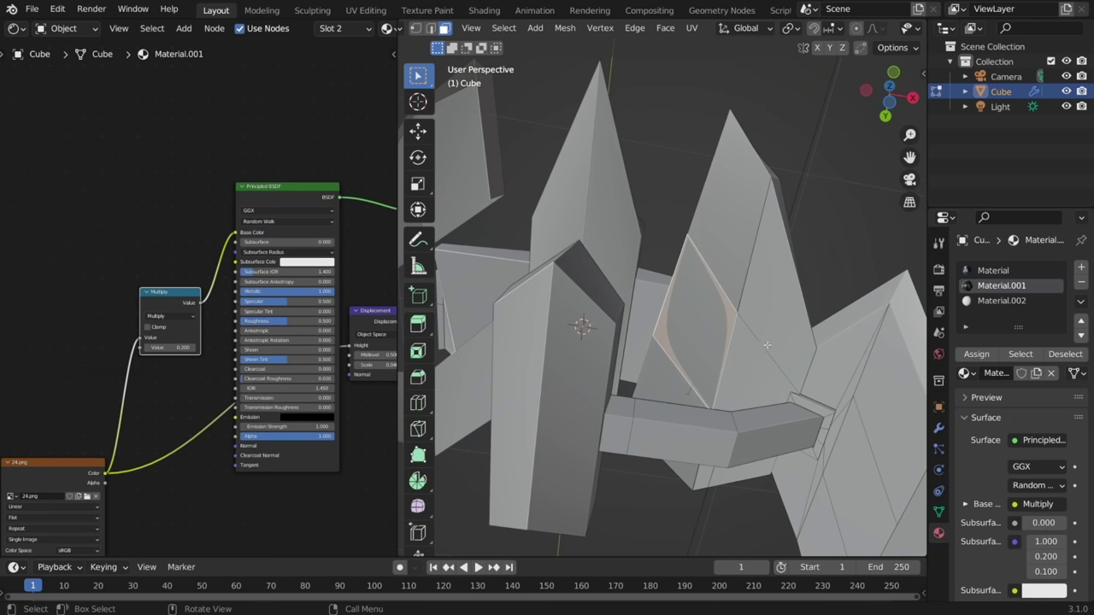
Step: Inset the diamond-shaped face under the wing and extrude it into a recessed diamond frame
key("i")
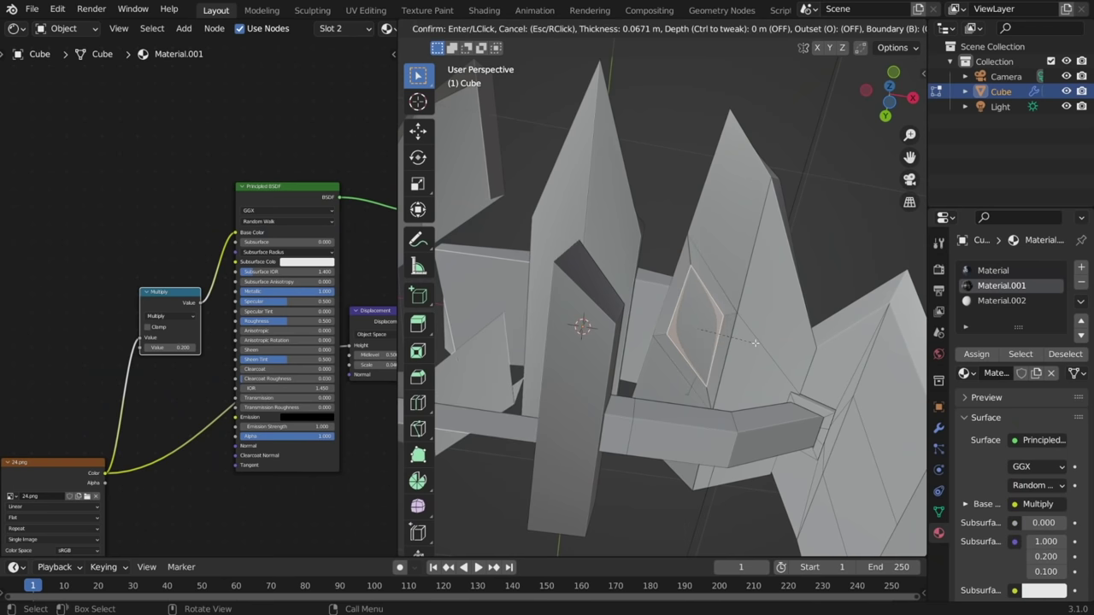
left_click(755, 343)
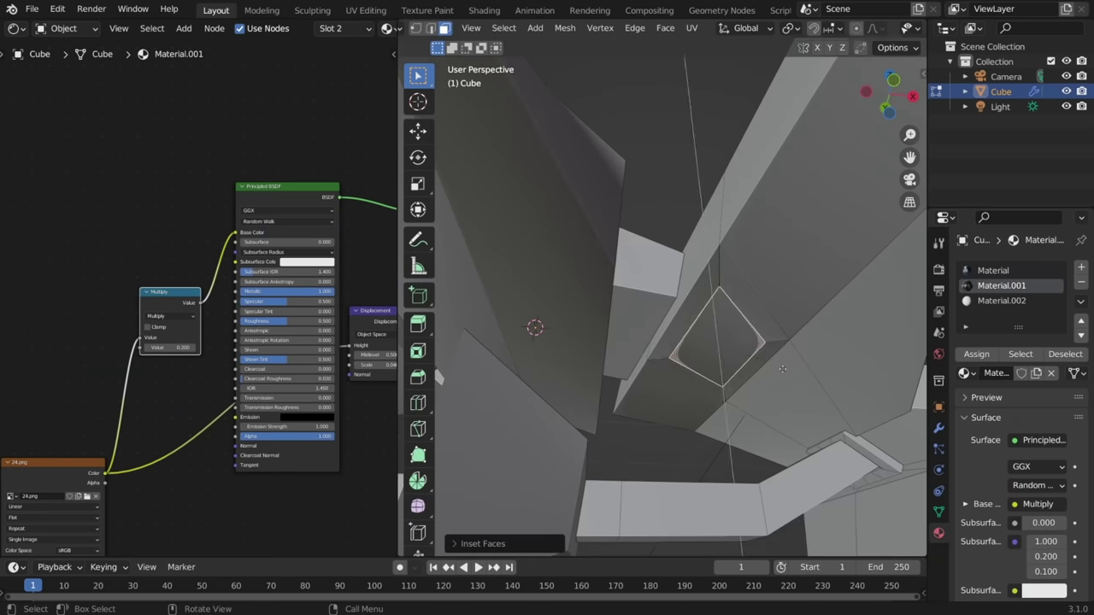
key("e")
left_click(700, 364)
left_click(739, 364, "shift")
key("e")
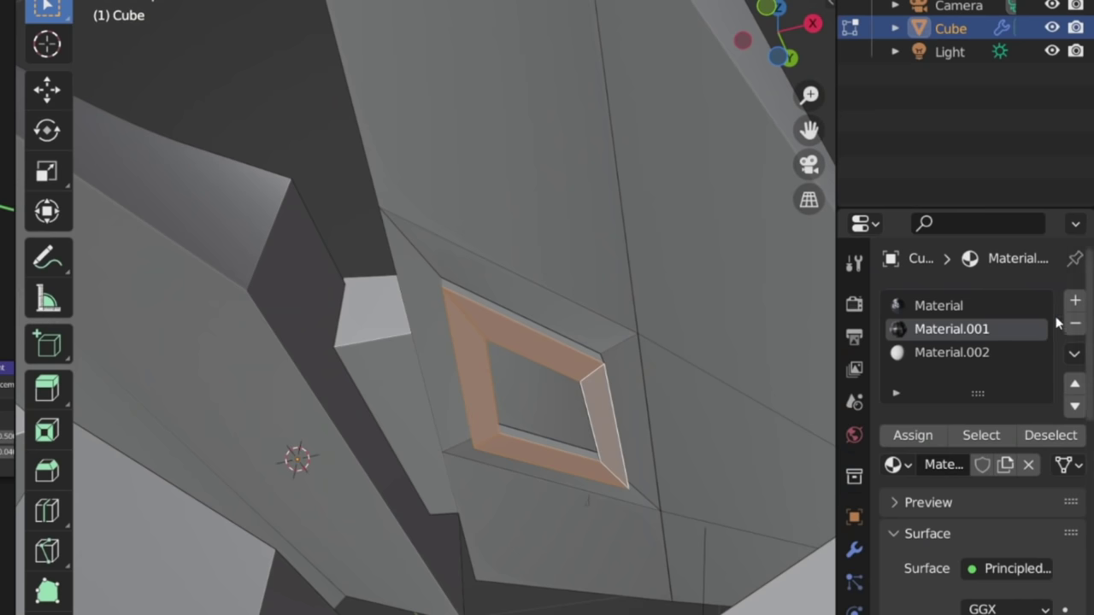
Step: Change Material.002 to an Emission surface with Strength 20 and a bright green color
left_click(1005, 299)
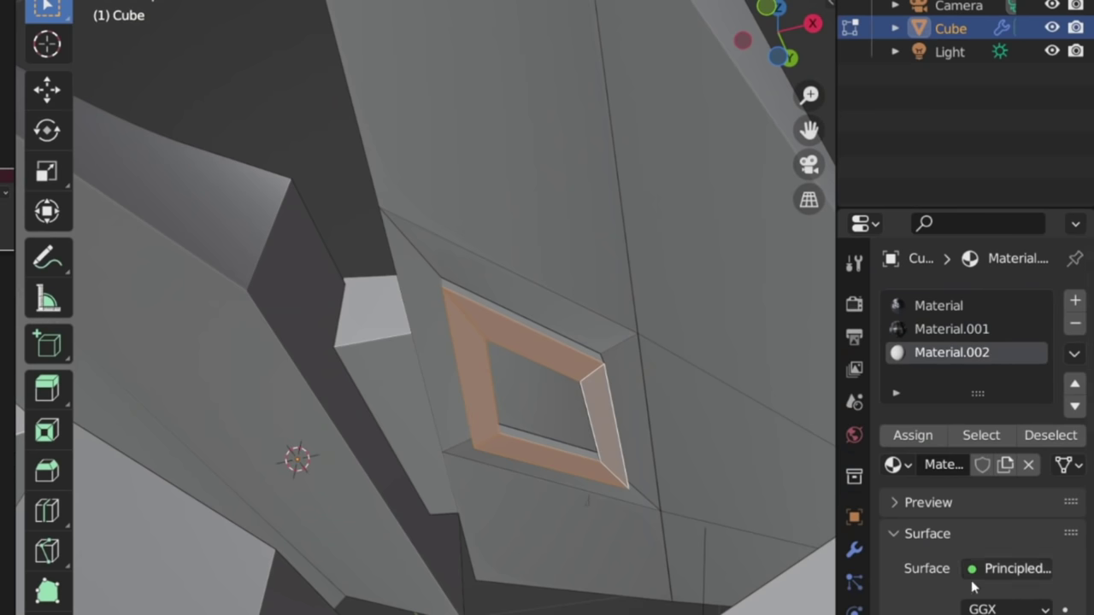
scroll(972, 586, "down", 2)
left_click(983, 483)
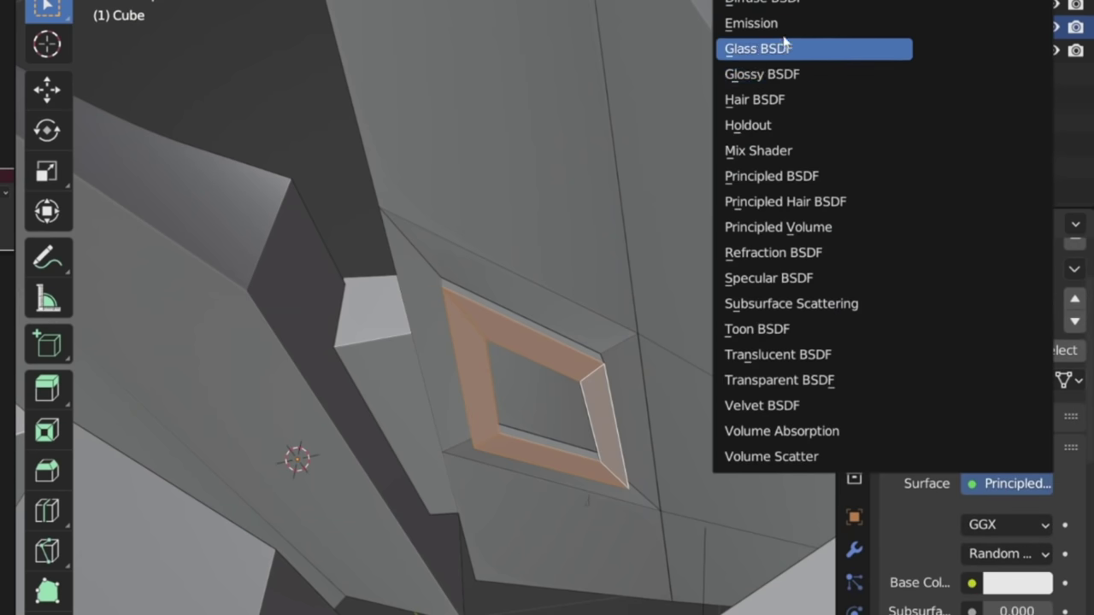
left_click(760, 24)
left_click(1024, 426)
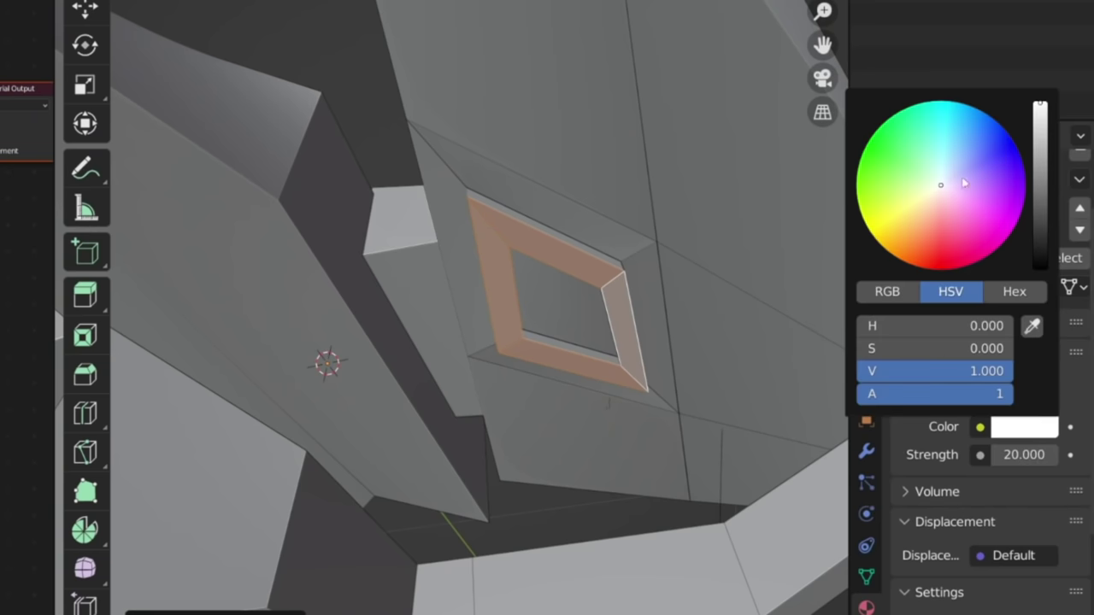
left_click(859, 163)
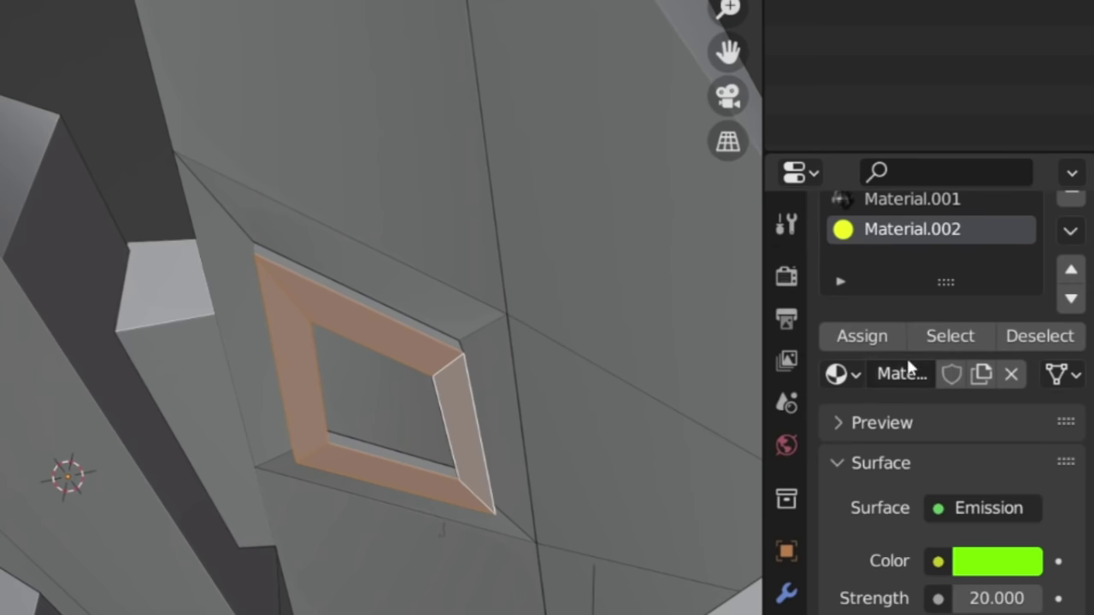
Step: Assign Material.002 to the selected diamond frame faces, leave Edit Mode and switch to rendered shading
left_click(928, 258)
scroll(603, 225, "down", 4)
key("Tab")
key("z")
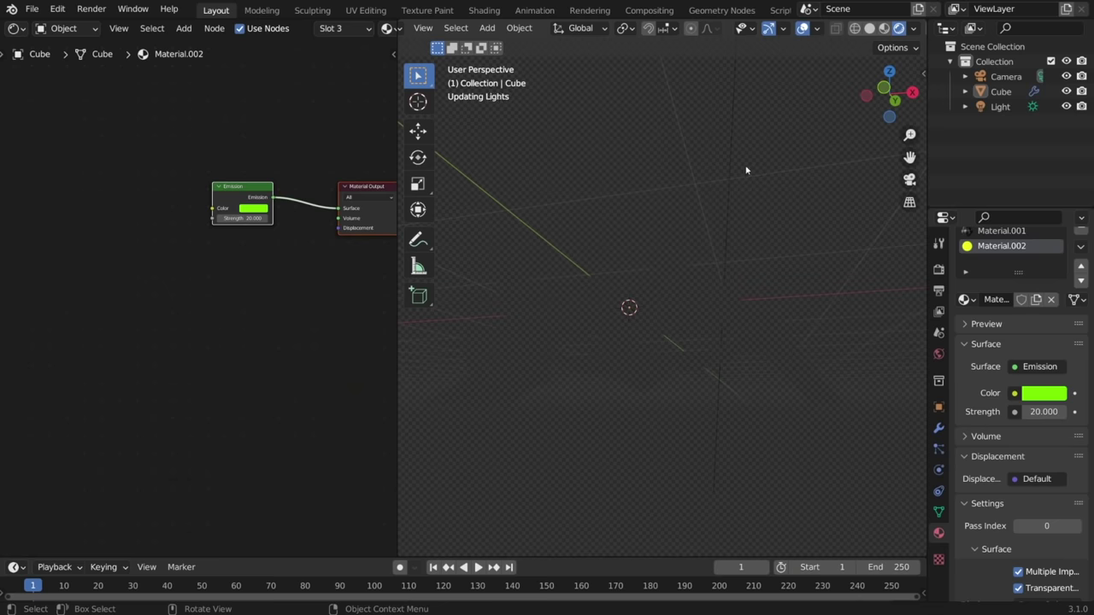
Step: Duplicate the glowing green accent pieces beside the craft's pointed end
middle_click_drag(737, 186, 683, 453)
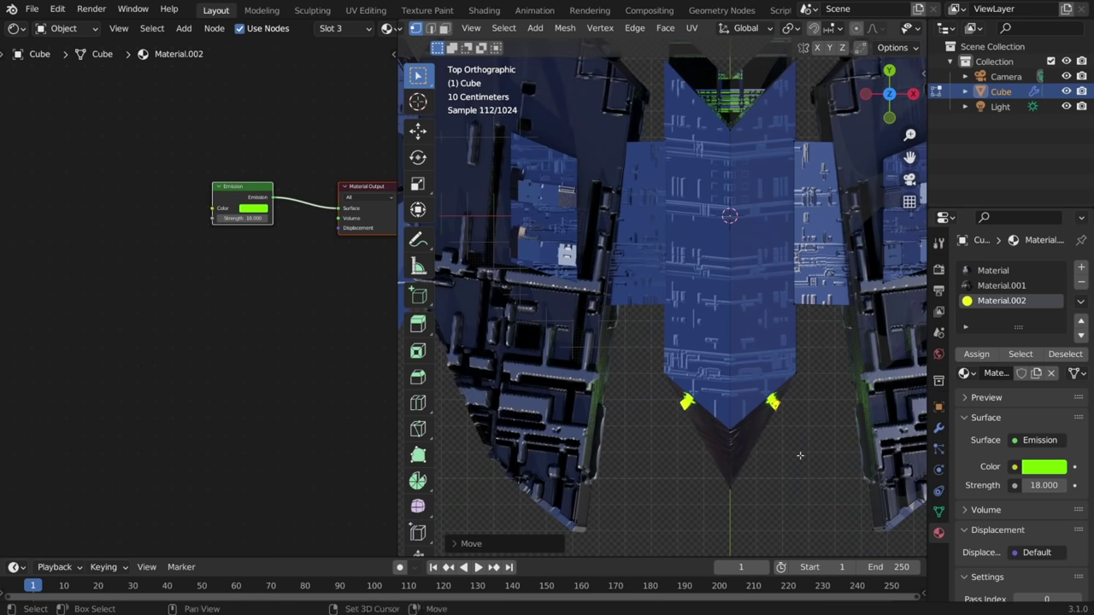
key("shift+d")
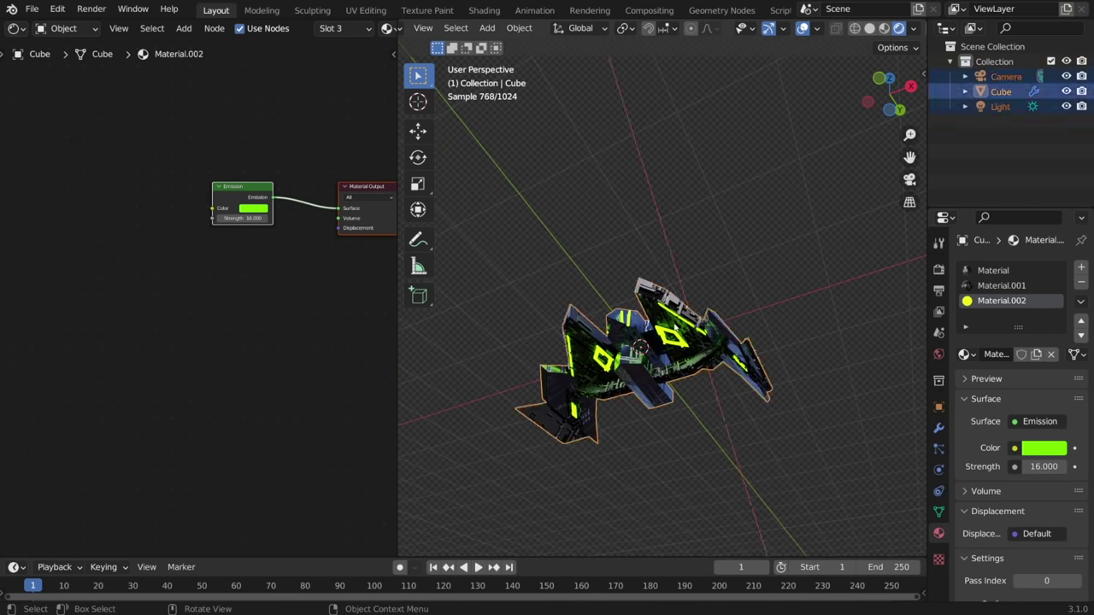
middle_click_drag(734, 376, 716, 333)
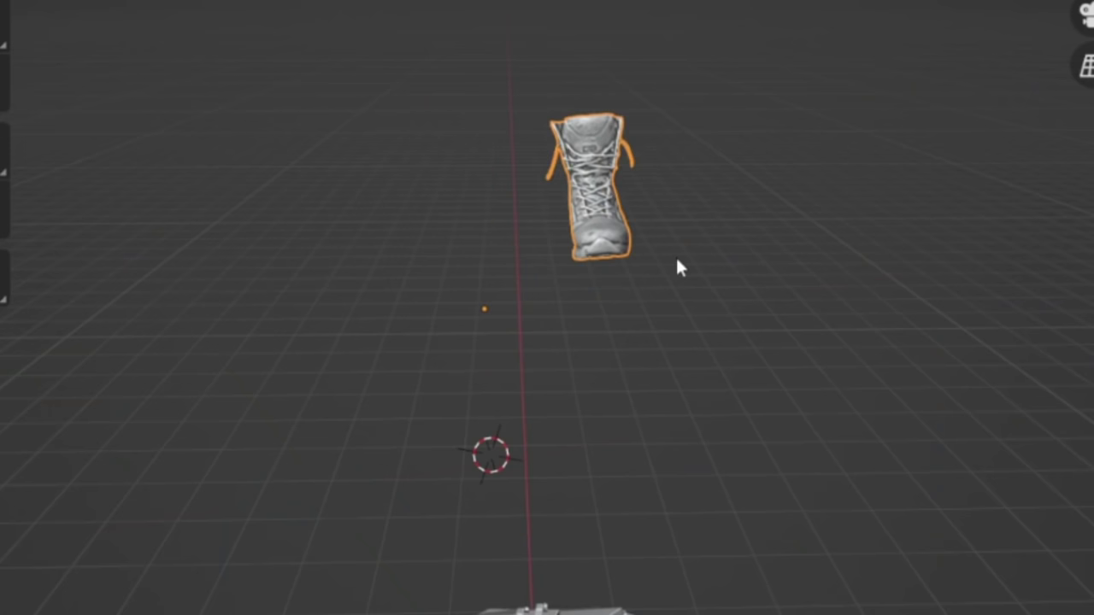
Step: Rotate the imported boot model freely to change its orientation
key("r")
key("r")
left_click(507, 281)
key("r")
left_click(551, 297)
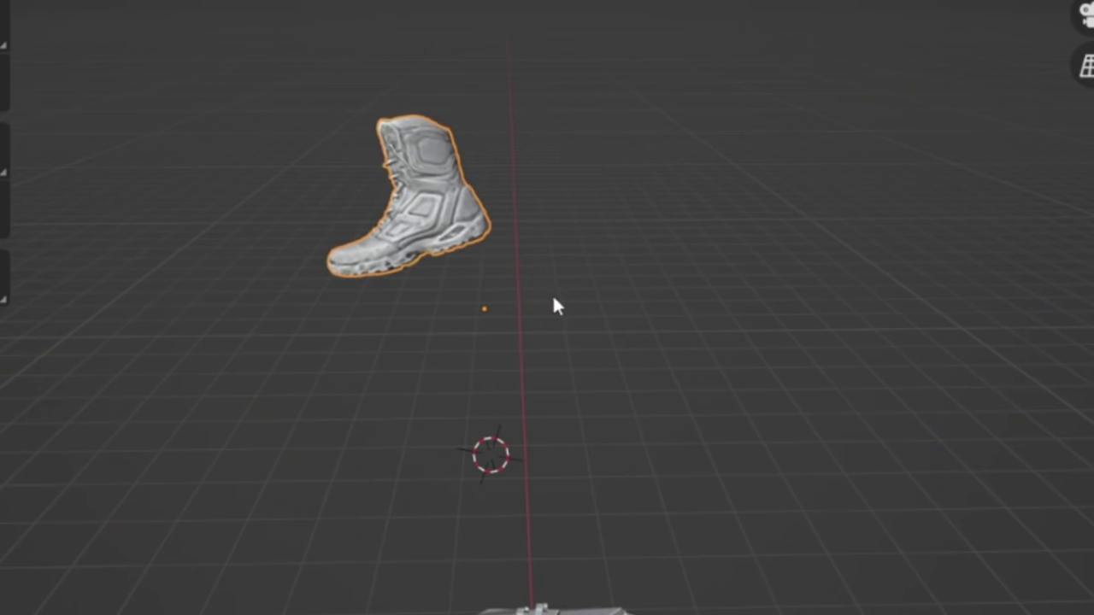
scroll(551, 306, "up", 3)
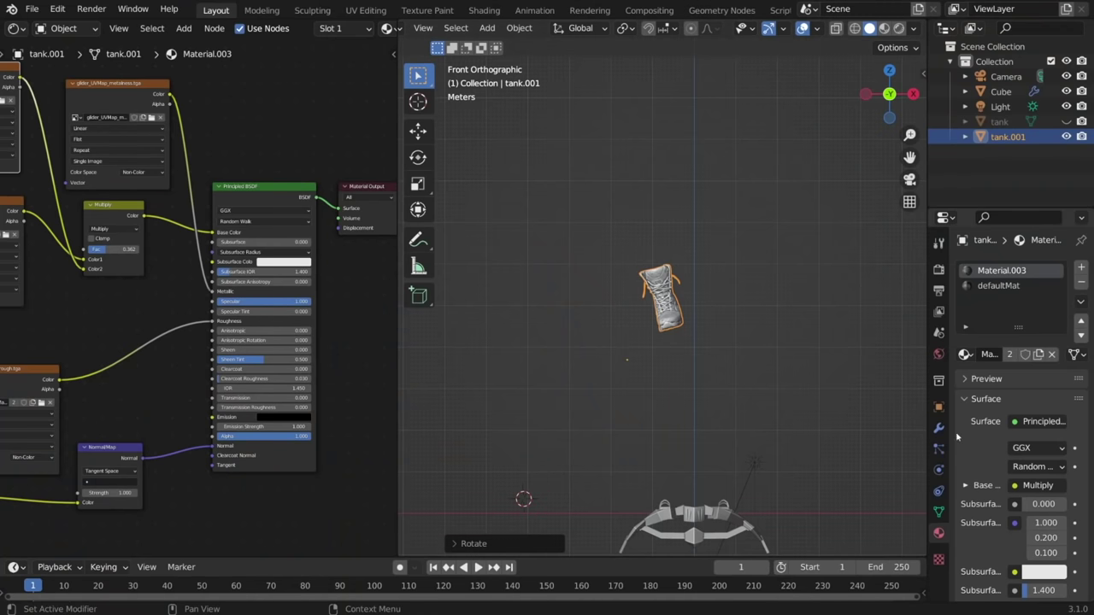
left_click(939, 427)
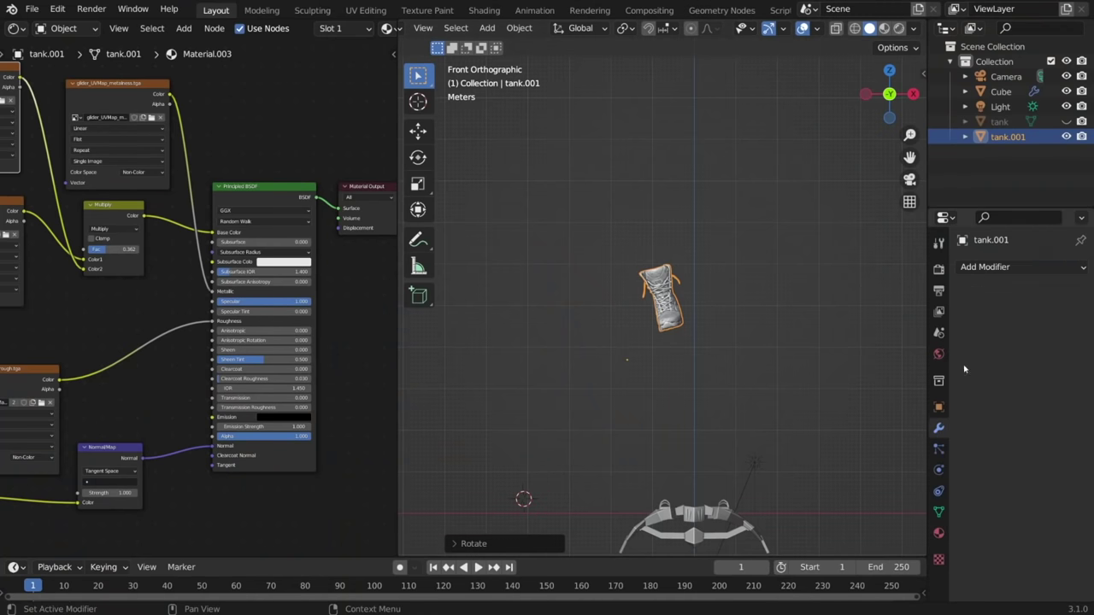
left_click(991, 266)
left_click(820, 375)
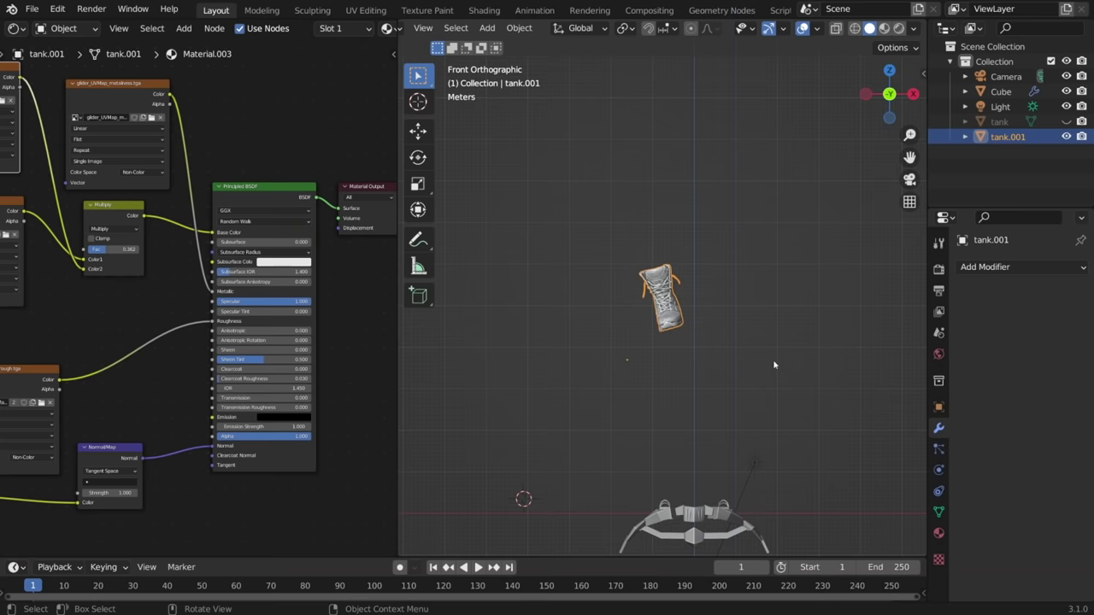
Step: Move the boot onto the wing's foot plate and rotate it to line up with the straps
key("g")
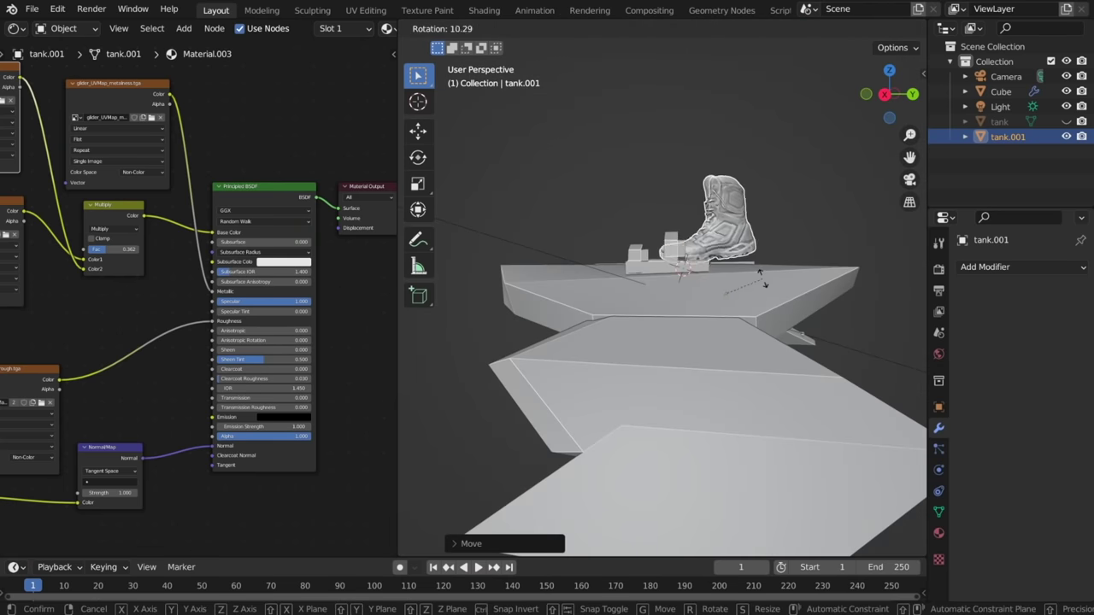
middle_click_drag(716, 278, 708, 350)
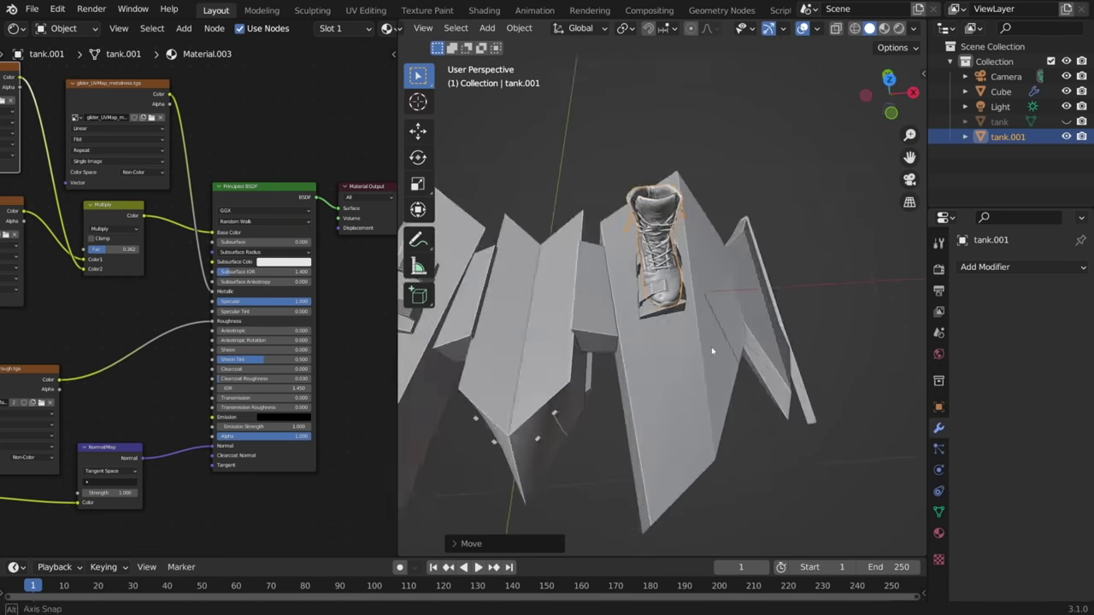
key("r")
middle_click_drag(547, 320, 710, 237)
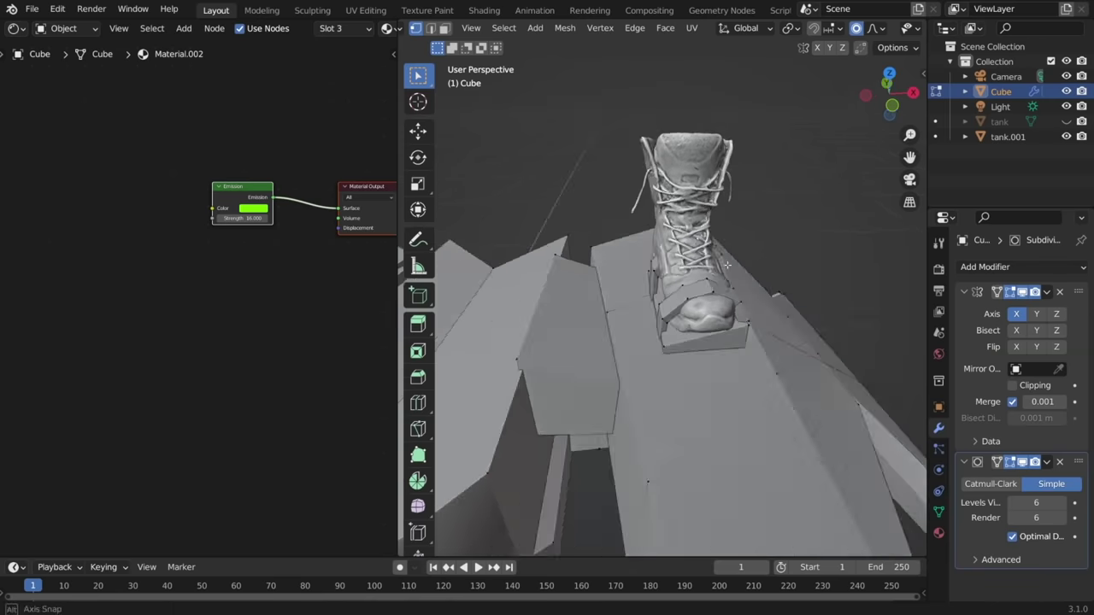
Step: Move and rotate the foot strap vertices with proportional editing so the straps wrap around the boot
key("g")
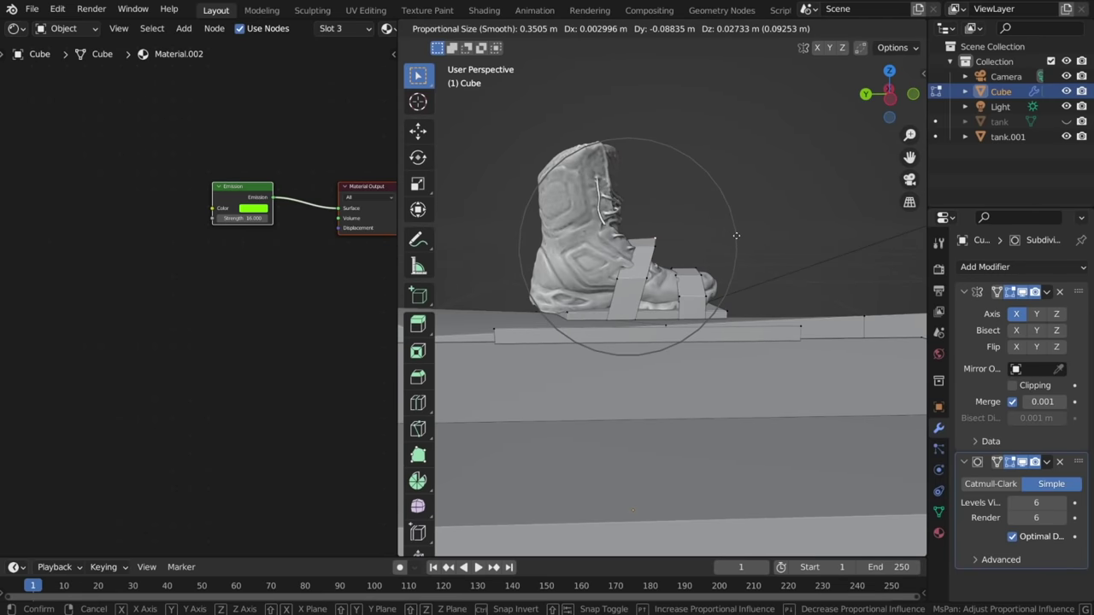
left_click(732, 237)
key("r")
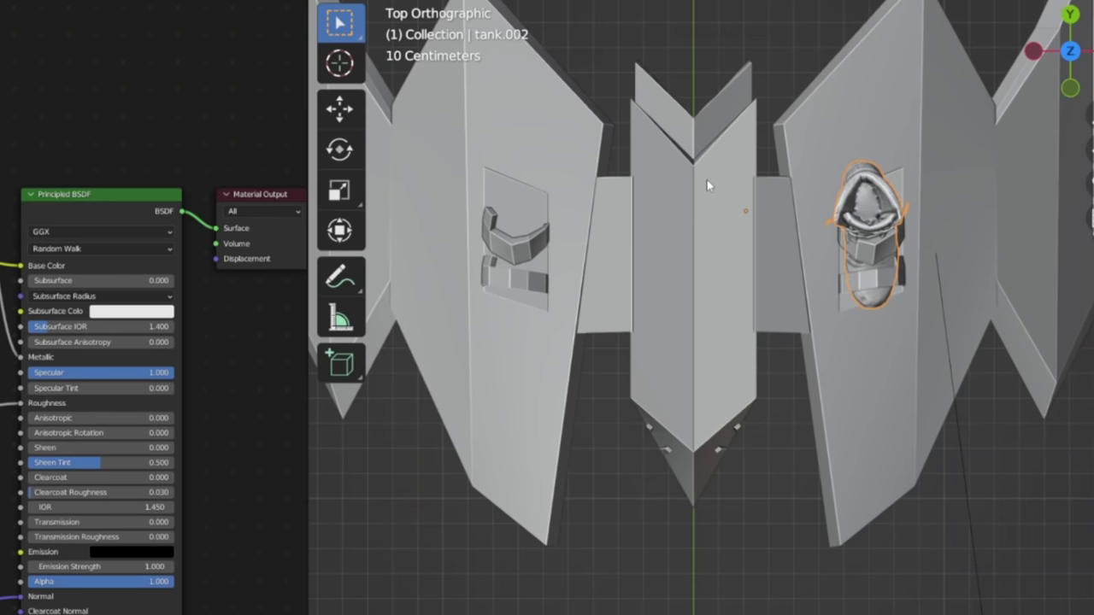
Step: Mirror the duplicate boot by scaling it by -1 along the X axis
type("s")
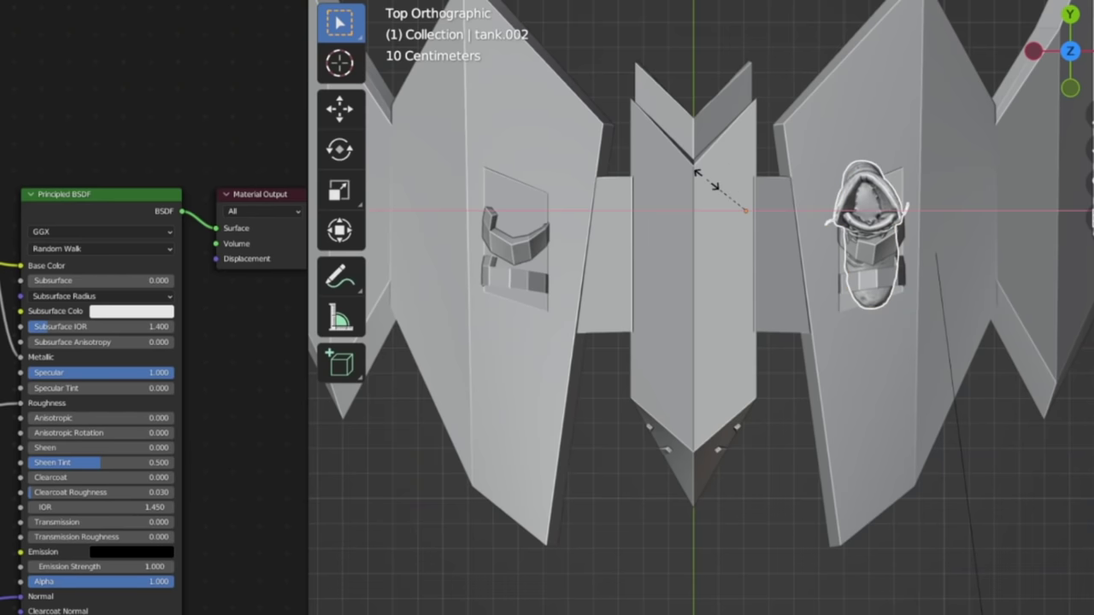
type("x-1")
key("Return")
Step: Move the mirrored boot onto the opposite wing's foot plate and seat it in the straps
key("g")
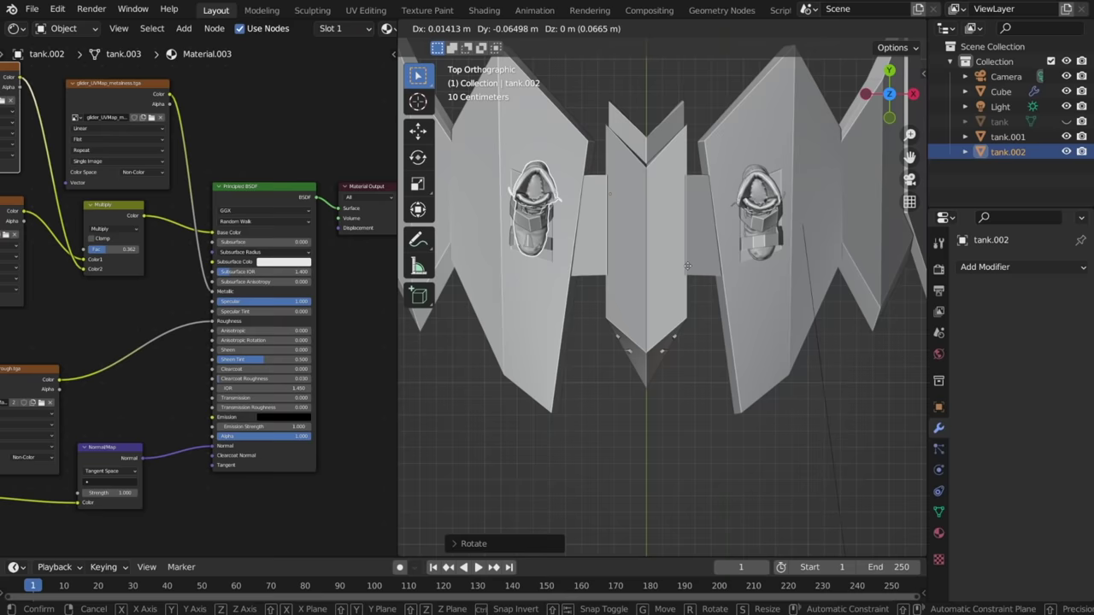
left_click(552, 203)
middle_click_drag(680, 257, 693, 105)
key("g")
left_click(676, 149)
middle_click_drag(676, 149, 681, 183)
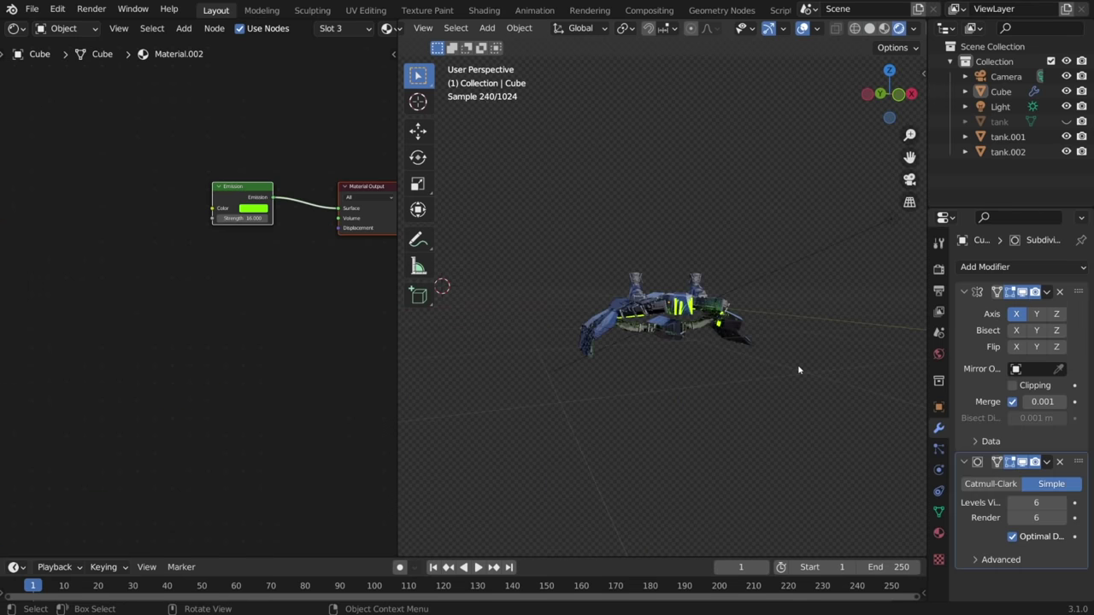
Step: Examine the rendered craft from above and below, checking the boots, panel detail and green lights
scroll(769, 364, "up", 3)
scroll(769, 364, "up", 2)
mouse_move(769, 364)
middle_mouse_down()
mouse_move(744, 339)
mouse_move(773, 384)
middle_mouse_up()
left_click(777, 391)
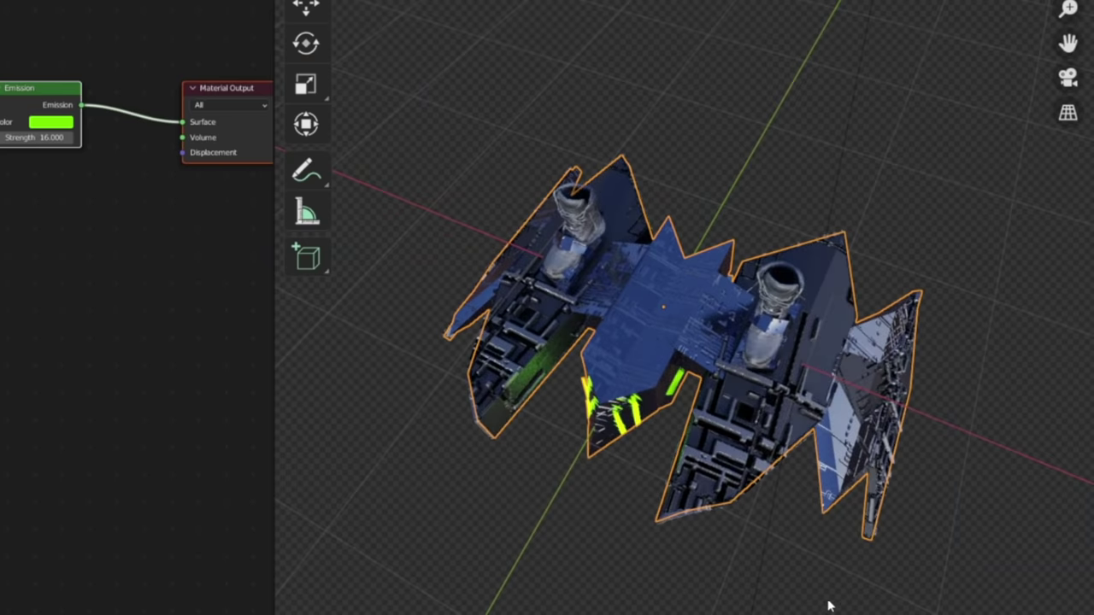
middle_click_drag(753, 517, 773, 467)
middle_click_drag(857, 527, 870, 372)
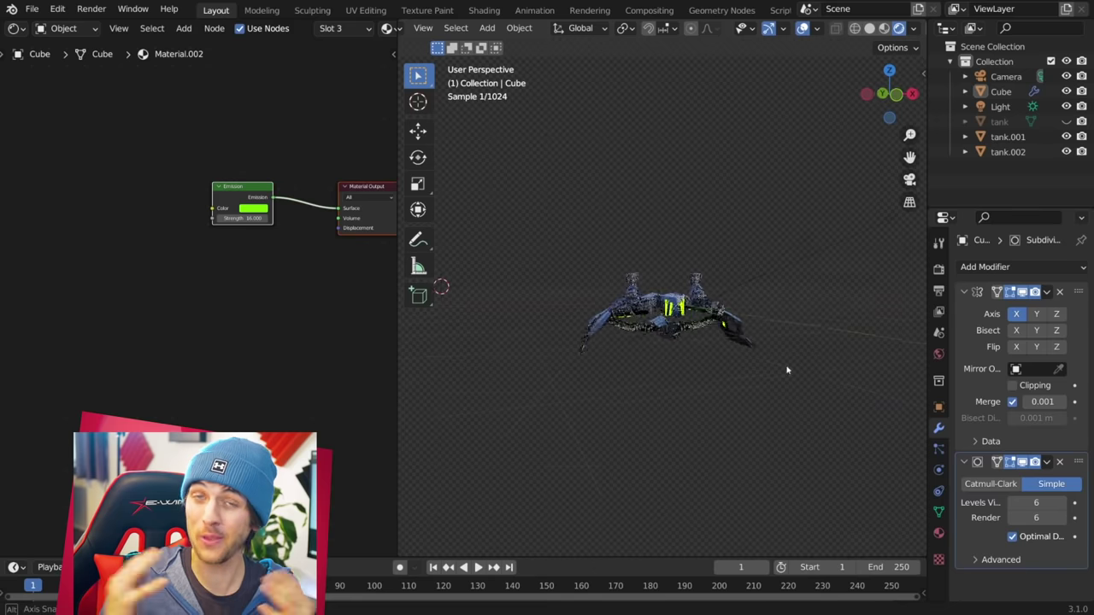
scroll(795, 370, "up", 8)
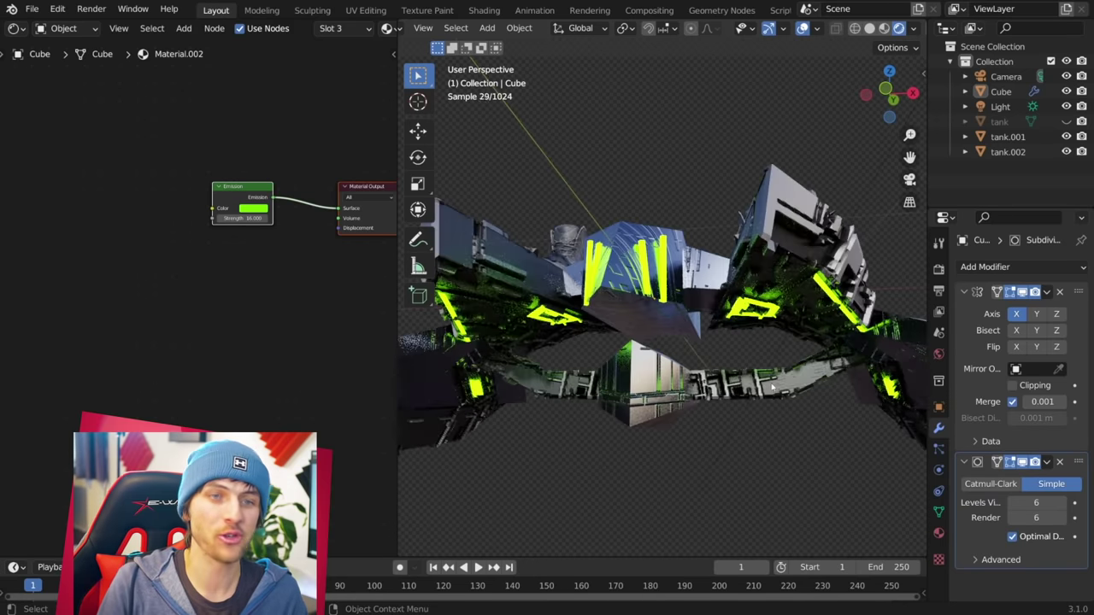
left_click(774, 389)
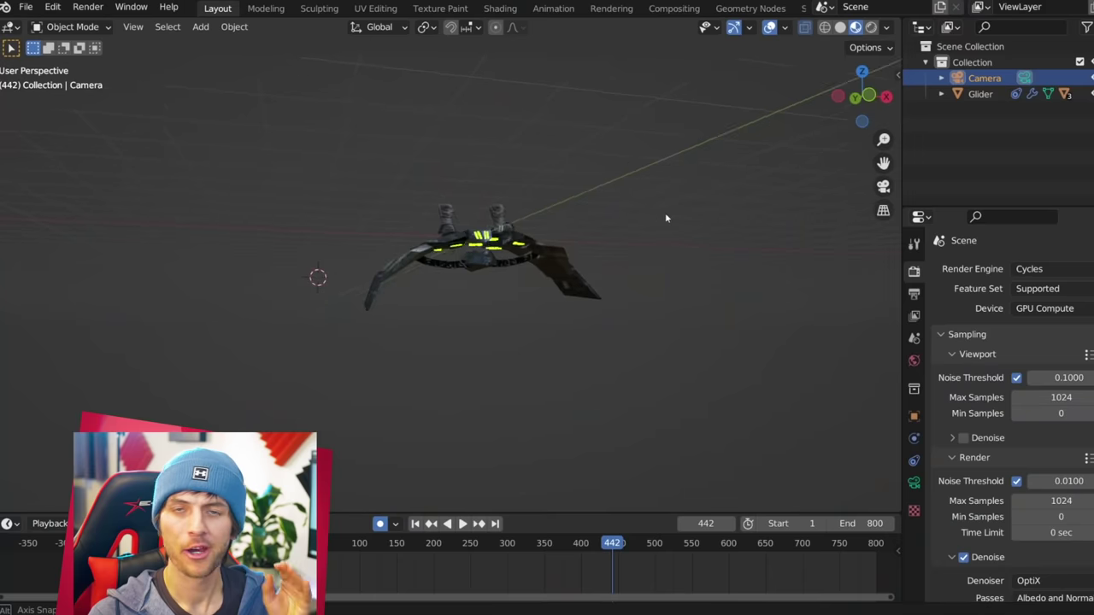
Step: Align the glider scene to the front view, open the add-on preferences and search for "plan"
middle_click_drag(666, 218, 538, 233)
key("KP_1")
middle_click_drag(608, 249, 618, 298, "shift")
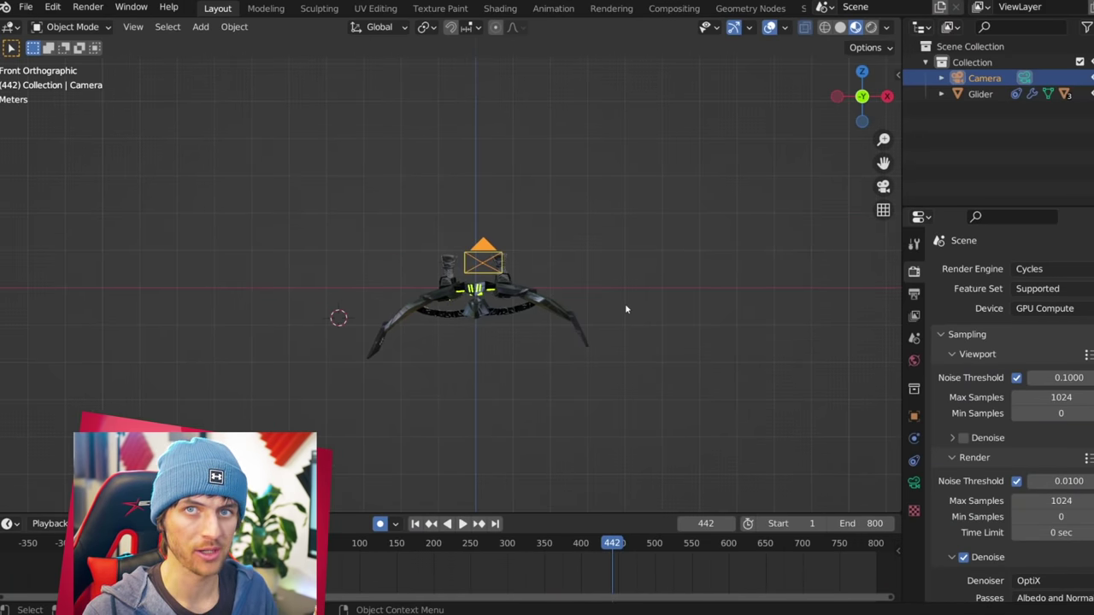
left_click(52, 6)
left_click(102, 229)
left_click(45, 168)
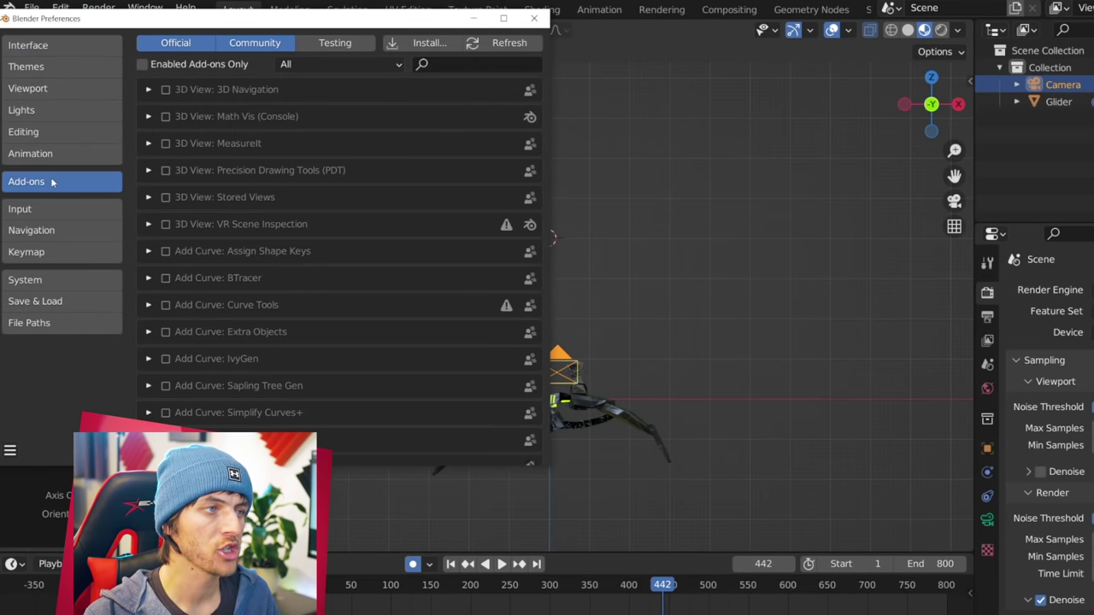
type("plan")
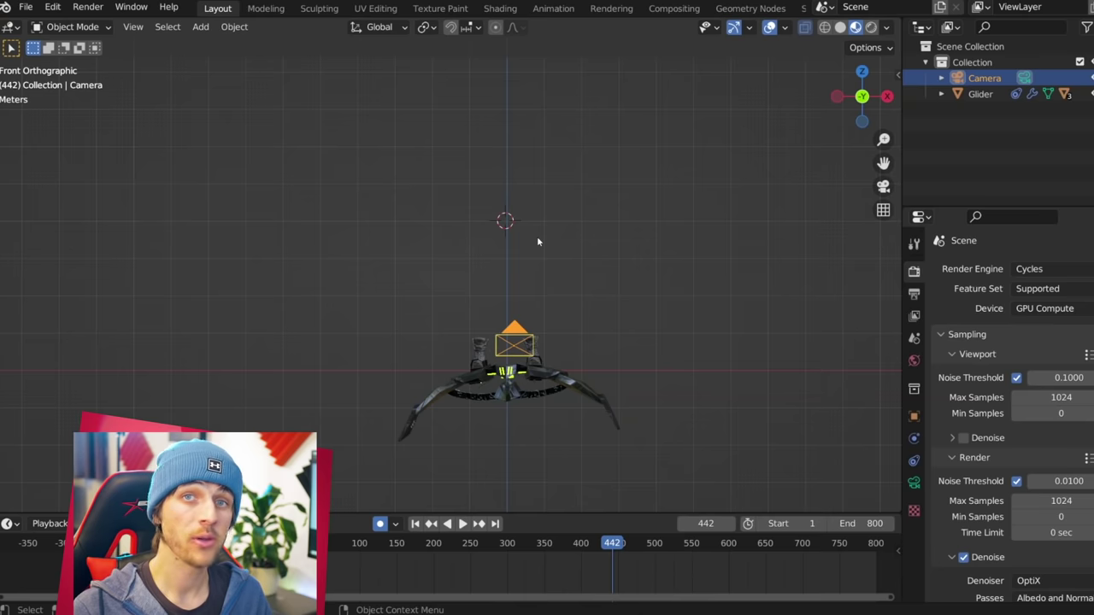
Step: Import C0103_2.mp4 from the 4k new folder as an image plane and scale it up by about 1.126
key("shift+a")
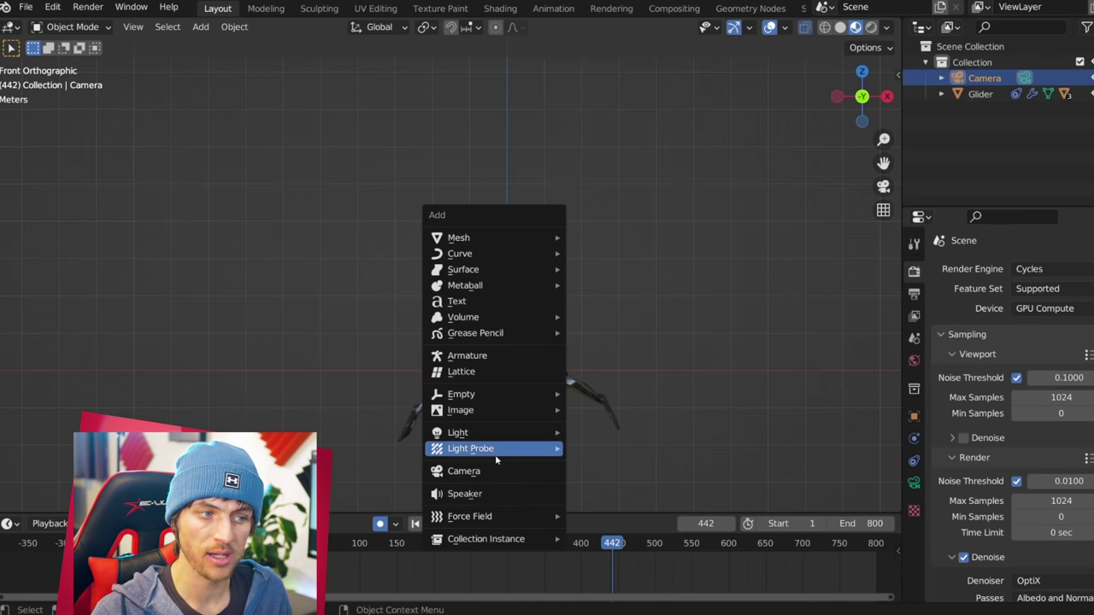
mouse_move(529, 410)
left_click(609, 442)
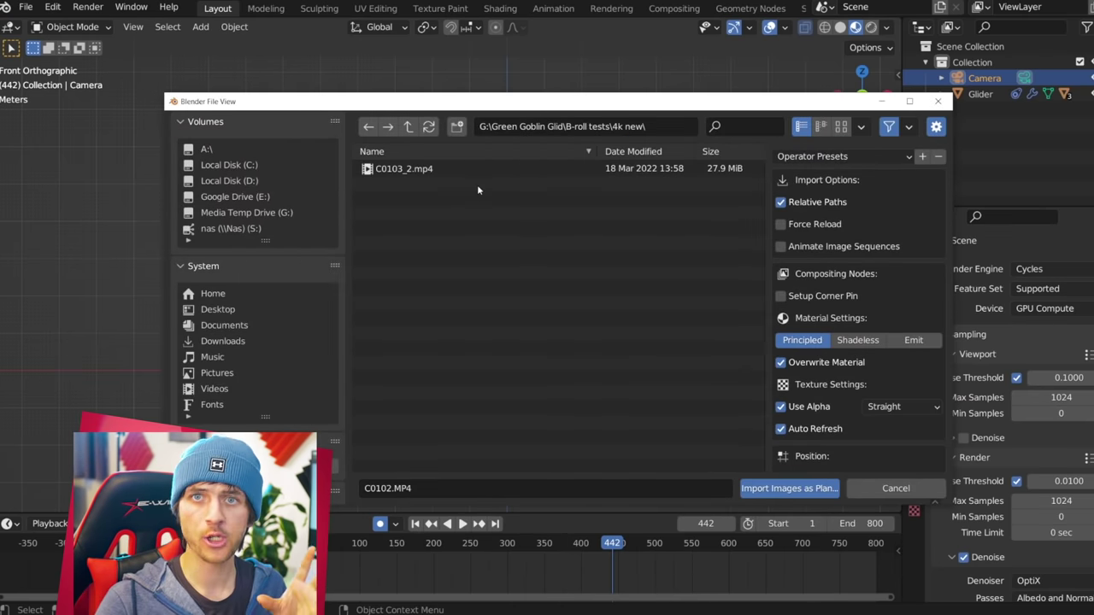
left_click(483, 170)
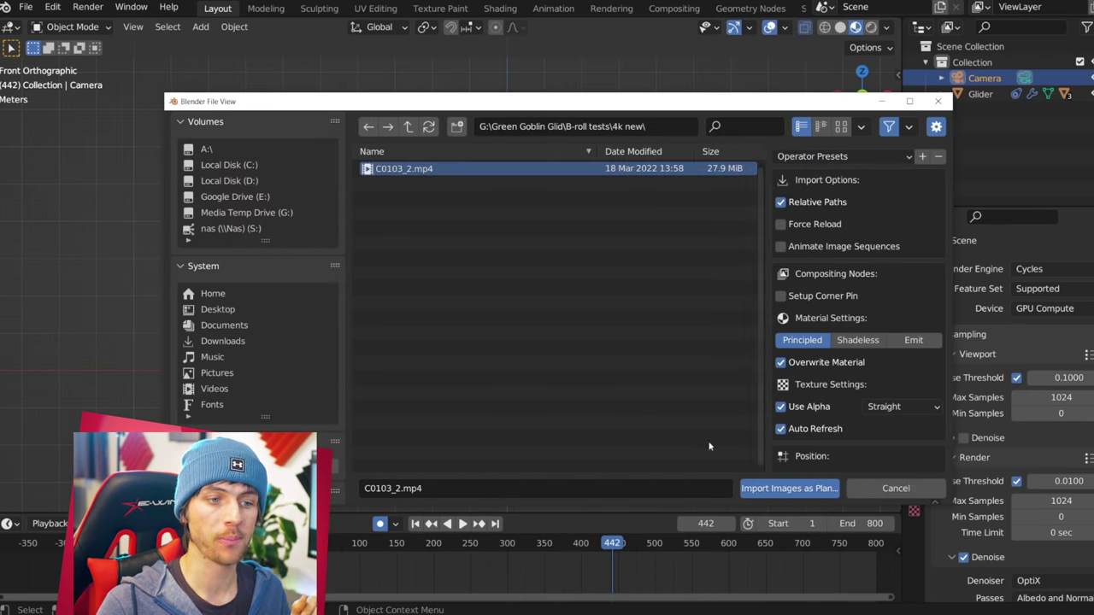
left_click(764, 488)
key("s")
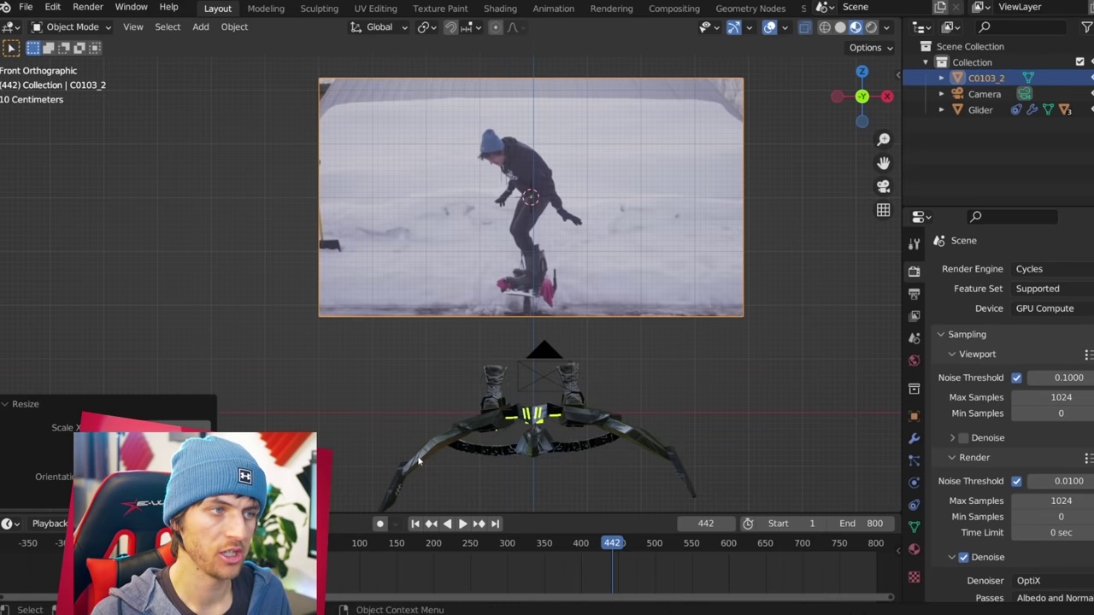
left_click(650, 407)
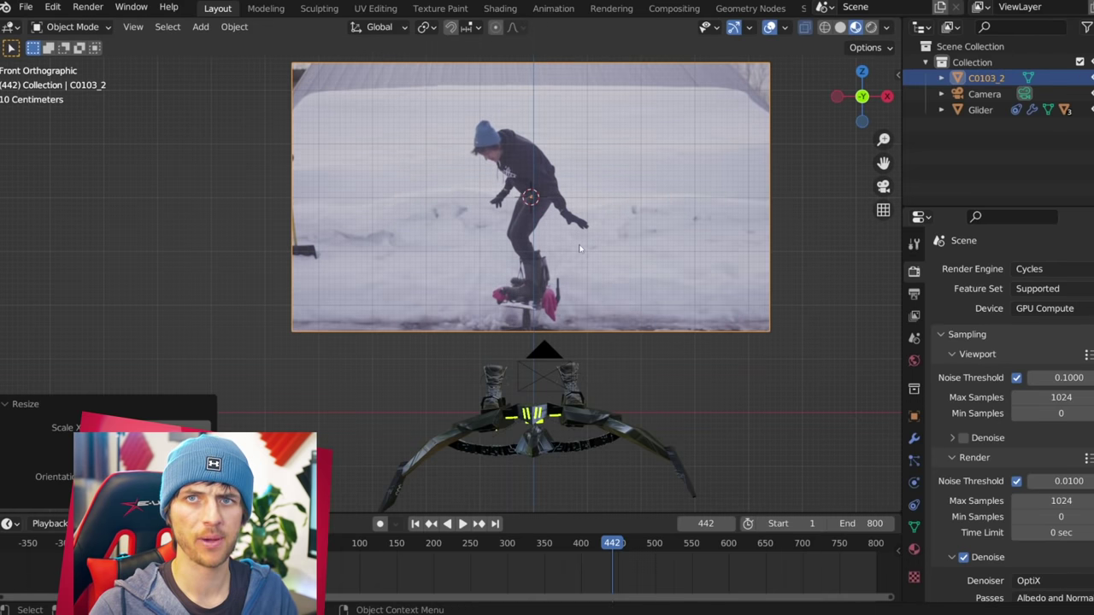
Step: Split the 3D viewport into two side-by-side areas and switch one of them to the Shader Editor
left_click_drag(2, 20, 496, 62)
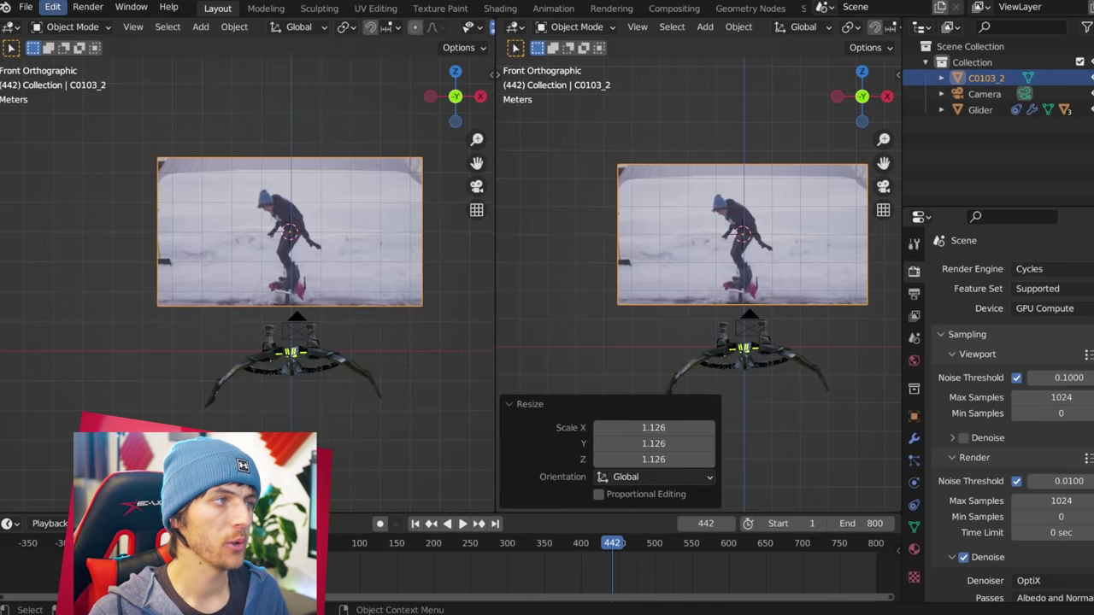
left_click(10, 27)
left_click(52, 174)
Step: Add an Image Sequence texture node using all the numbered PNG masks in the VFX Chroma Into\alpha folder
key("shift+a")
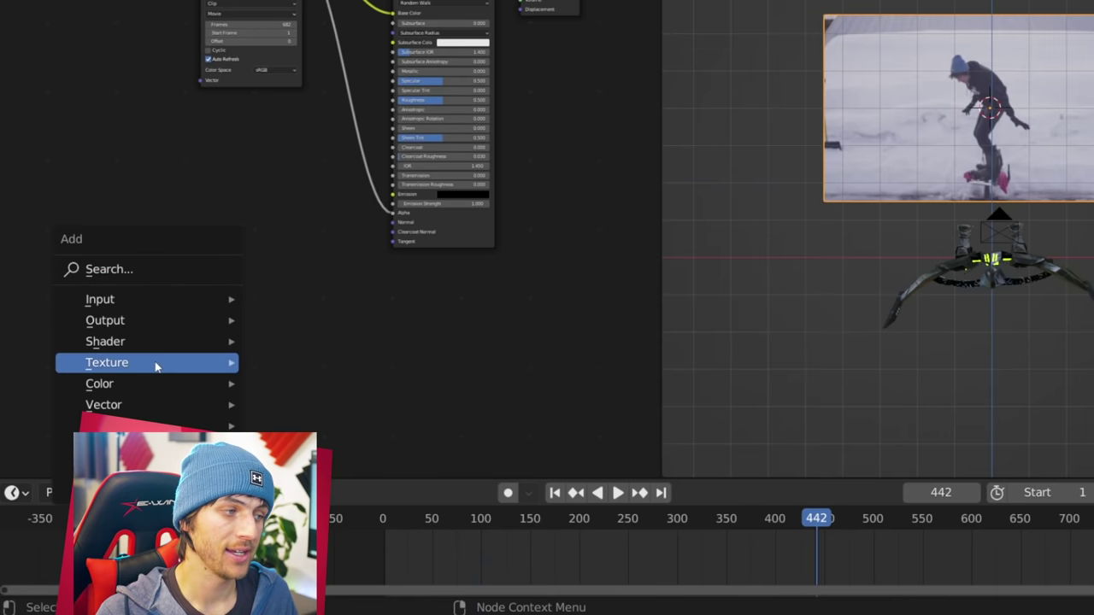
mouse_move(156, 367)
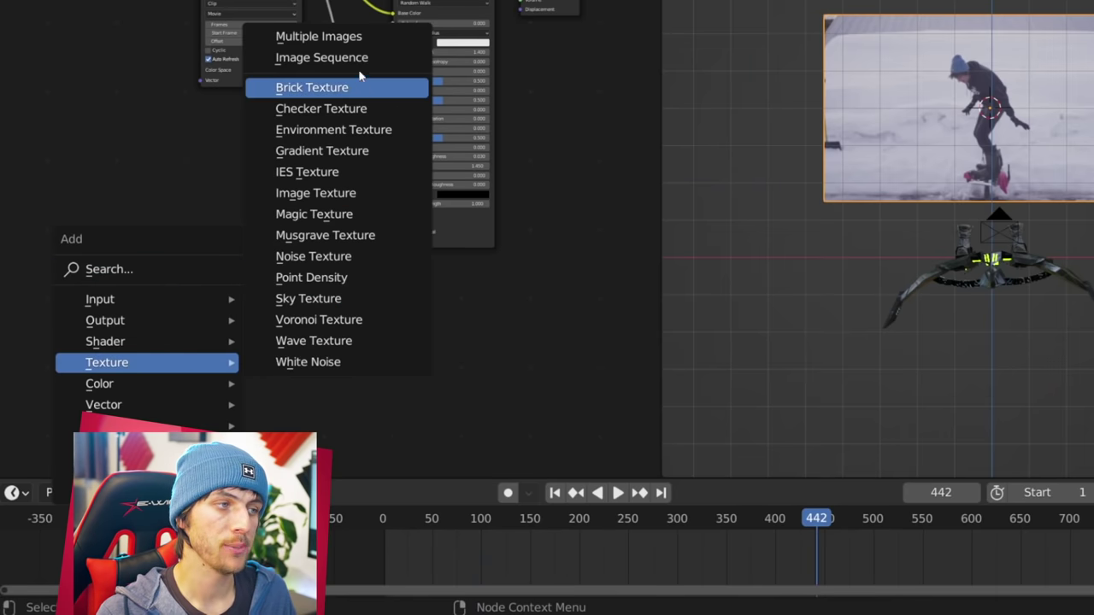
left_click(316, 56)
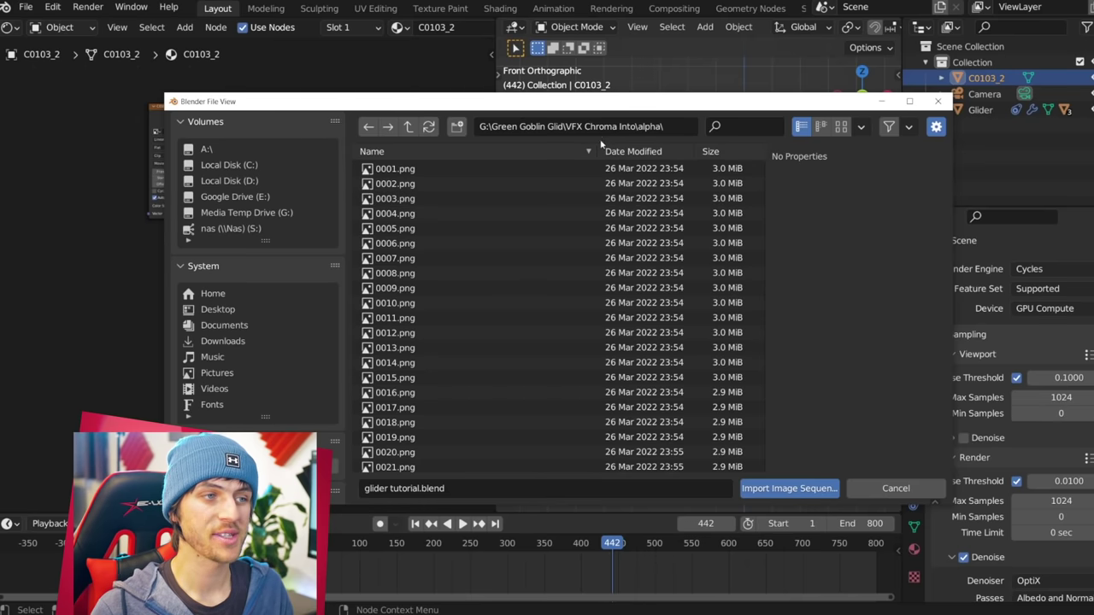
left_click(838, 127)
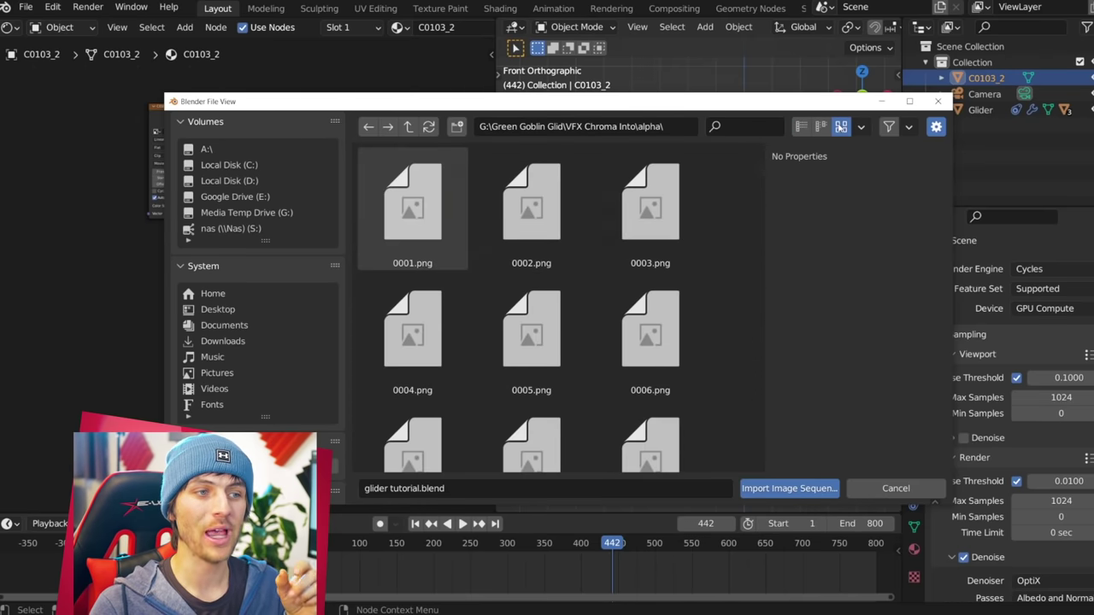
key("a")
scroll(613, 288, "down", 3)
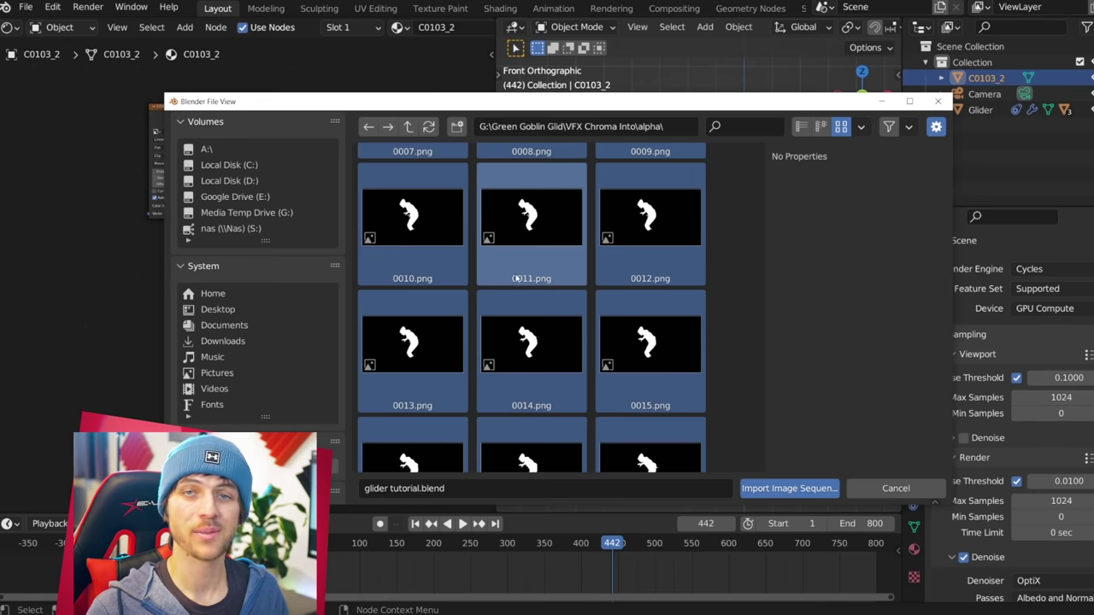
left_click(788, 488)
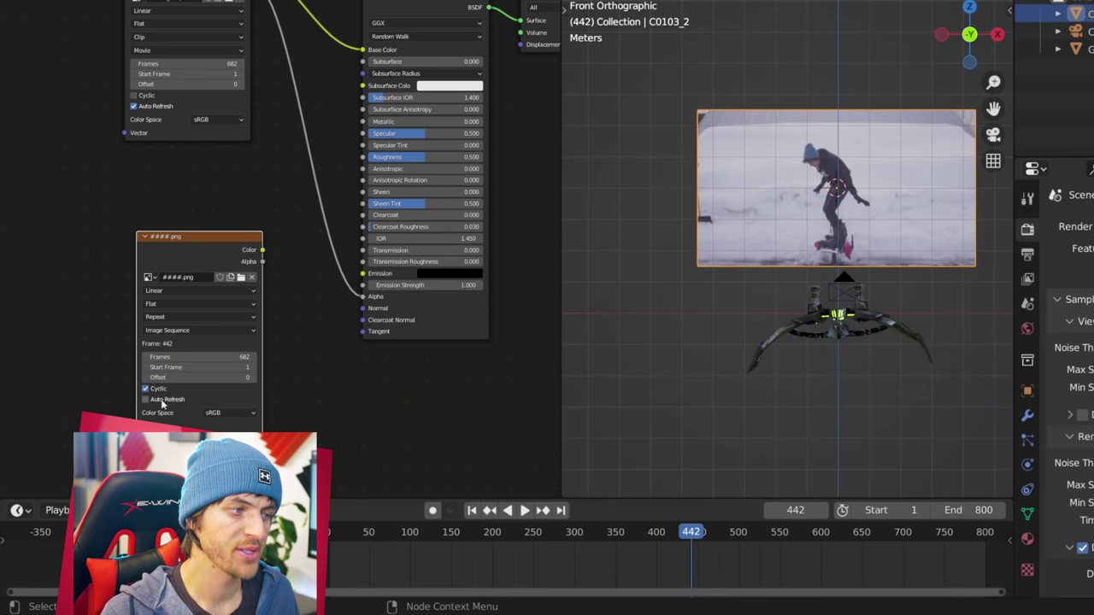
Step: Enable Auto Refresh on the mask sequence node and connect its Color output to the Principled shader's Alpha input
left_click_drag(262, 250, 268, 200)
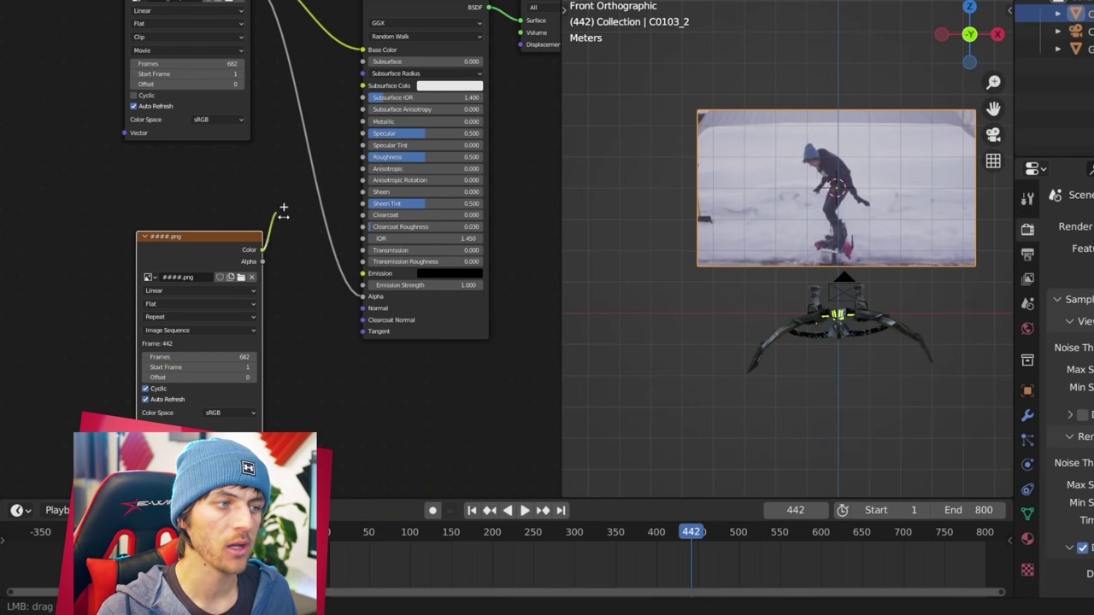
left_click_drag(367, 295, 363, 296)
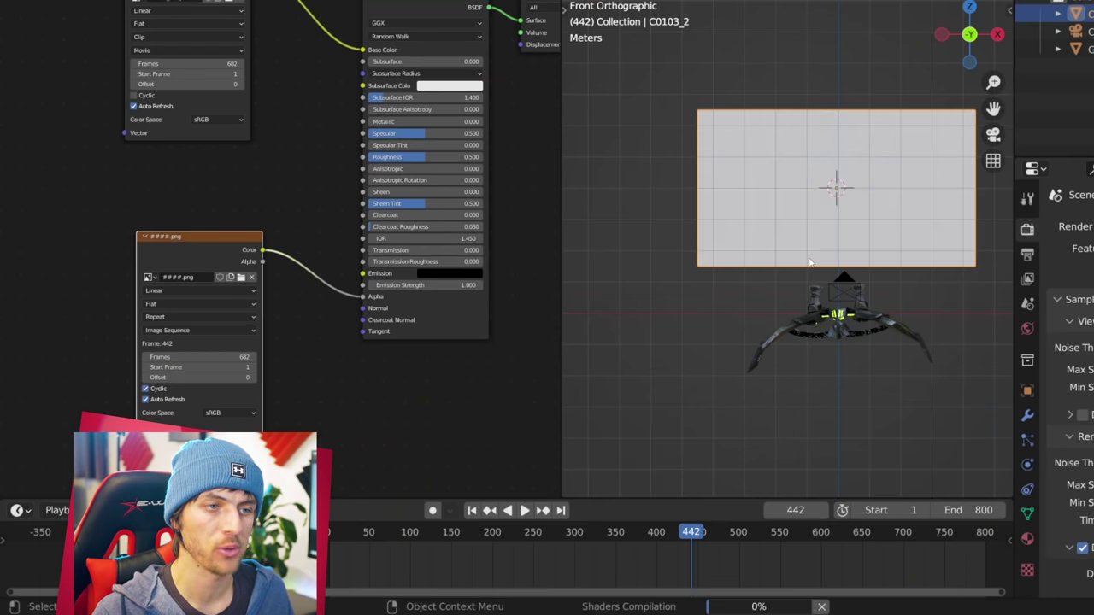
scroll(816, 349, "up", 4)
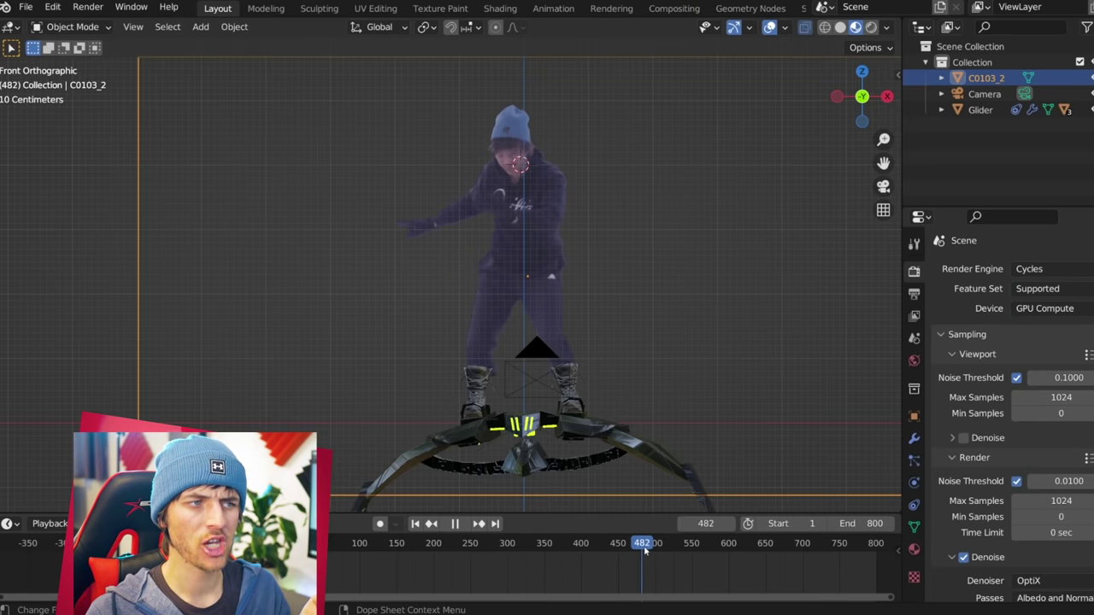
Step: Move the footage plane in the front view at frame 490 so the rider's legs line up with the glider's boots
scroll(616, 401, "up", 1)
key("g")
left_click(615, 369)
key("g")
left_click(619, 378)
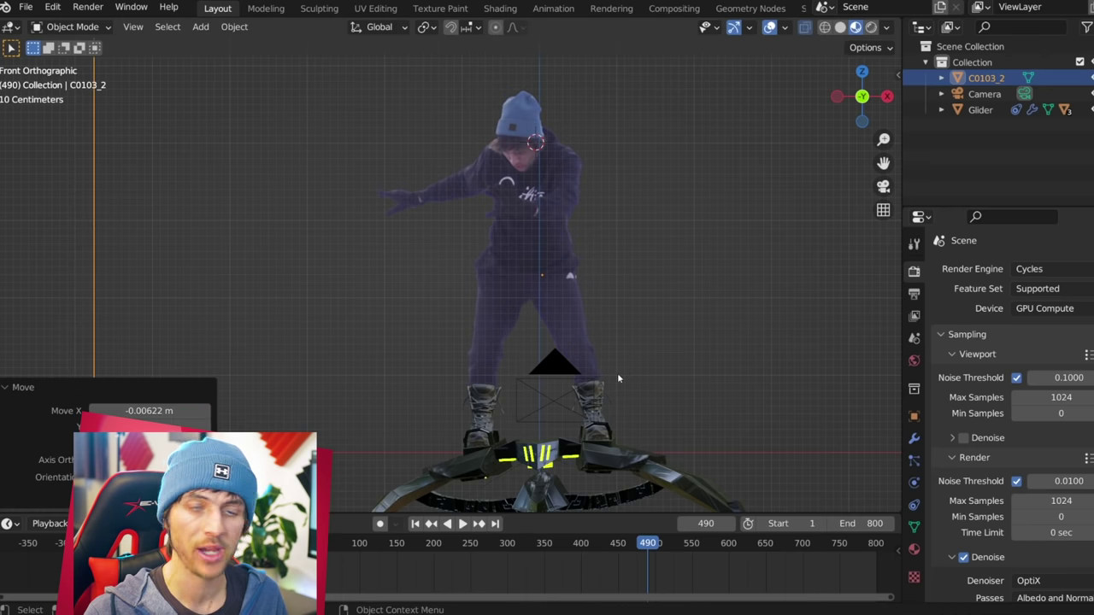
Step: Check the leg-to-boot alignment up close and adjust the footage plane's scale to fit the boots
scroll(629, 362, "up", 1)
left_click(503, 378)
left_click(592, 284)
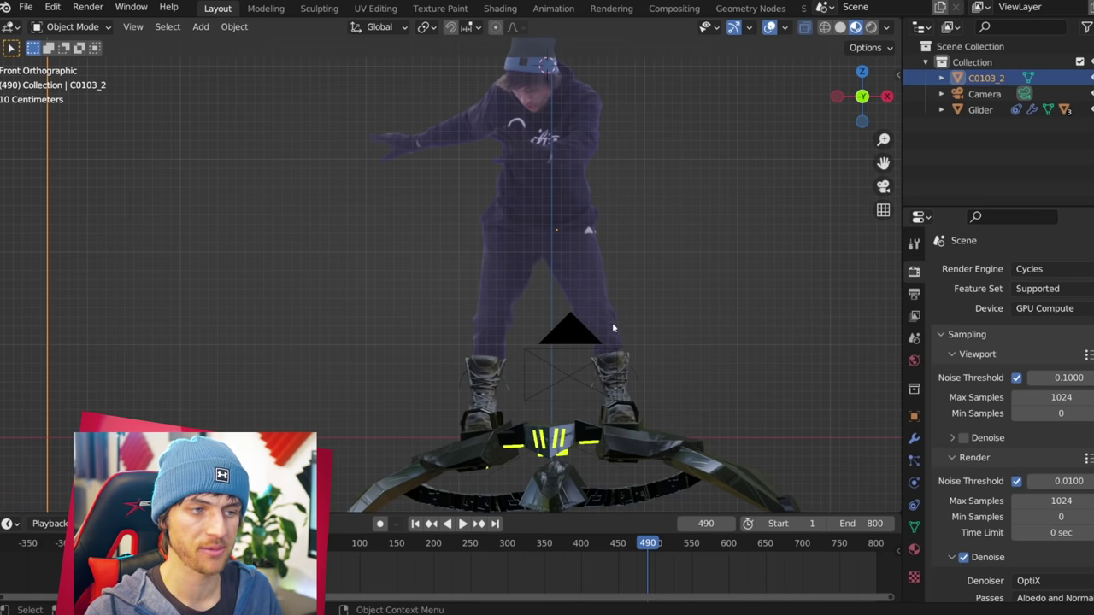
key("s")
left_click(734, 339)
scroll(646, 344, "down", 3)
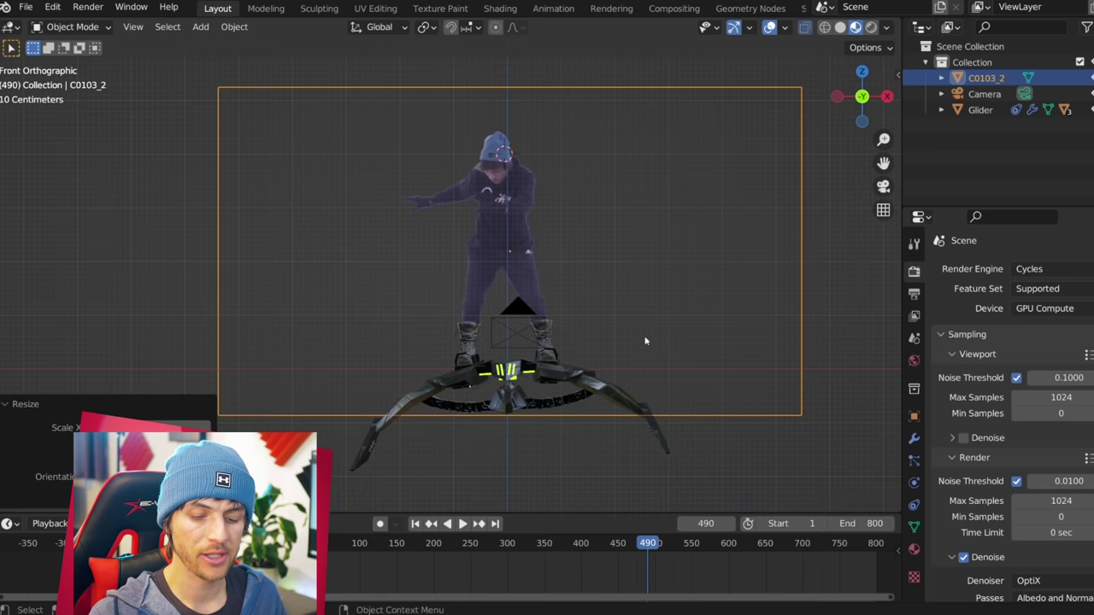
Step: Move the footage plane along the Y axis in the top view to match the glider's depth
middle_click_drag(645, 339, 645, 339)
key("KP_7")
key("g")
key("y")
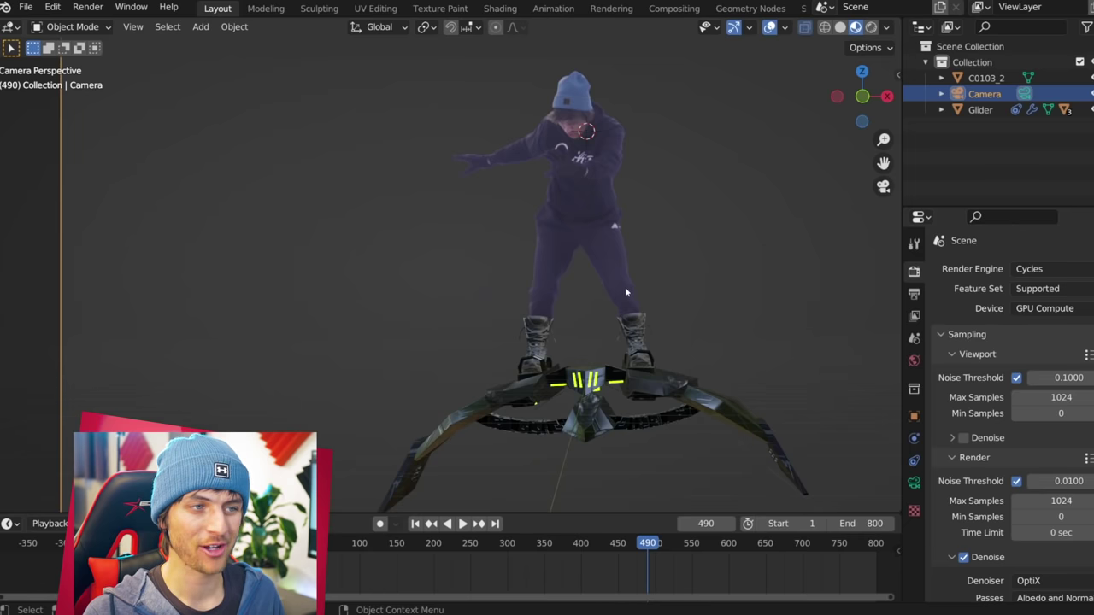
Step: Add a Copy Location constraint to the C0103_2 footage plane
scroll(626, 266, "down", 1)
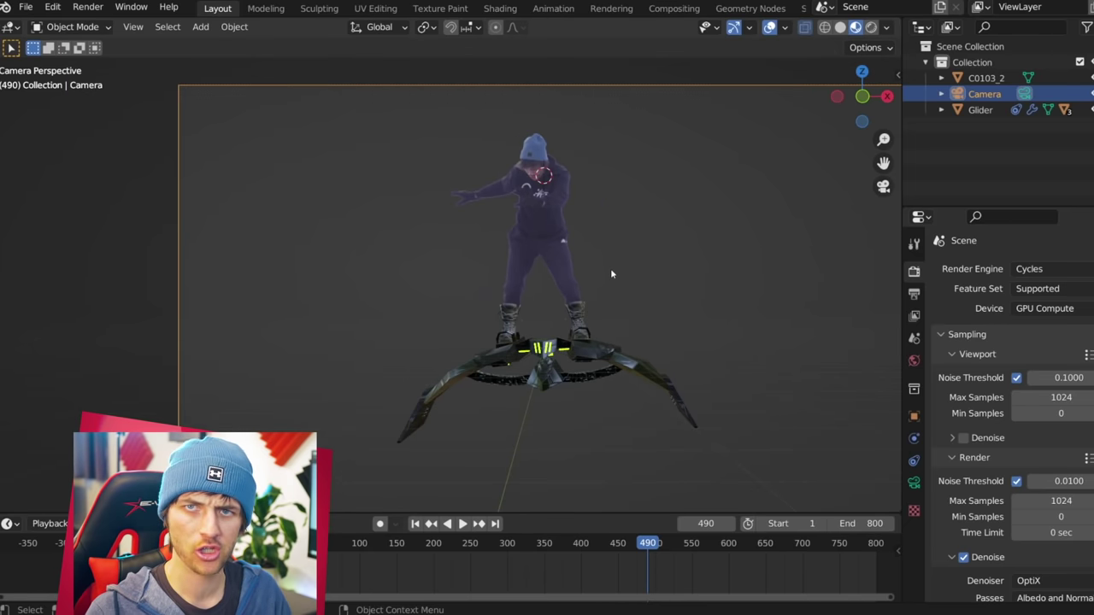
middle_click_drag(611, 273, 432, 344)
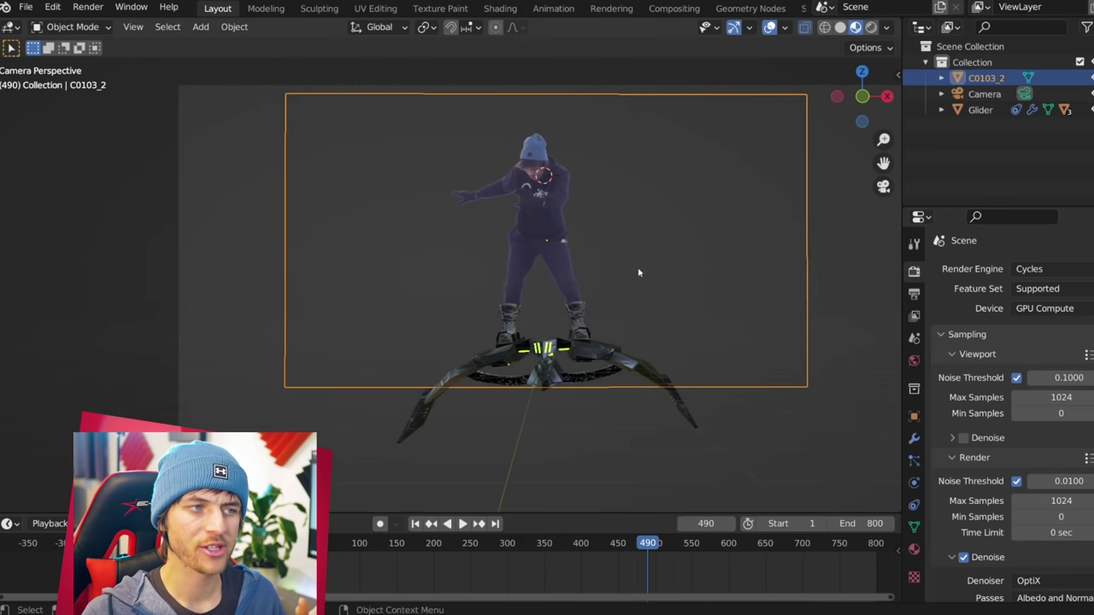
left_click(913, 524)
left_click(972, 270)
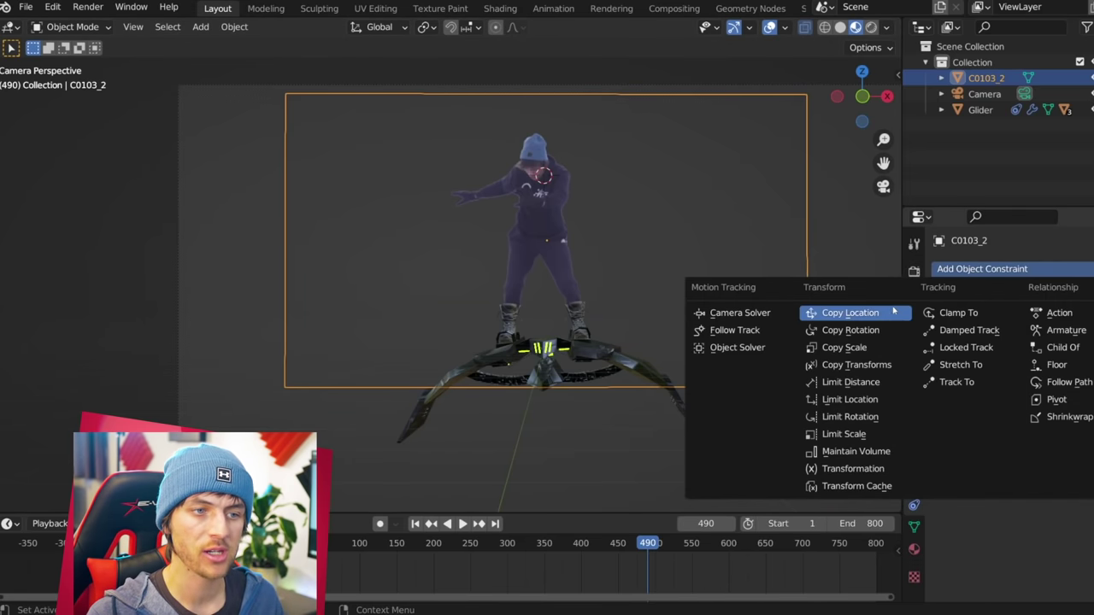
left_click(891, 312)
scroll(672, 270, "up", 1)
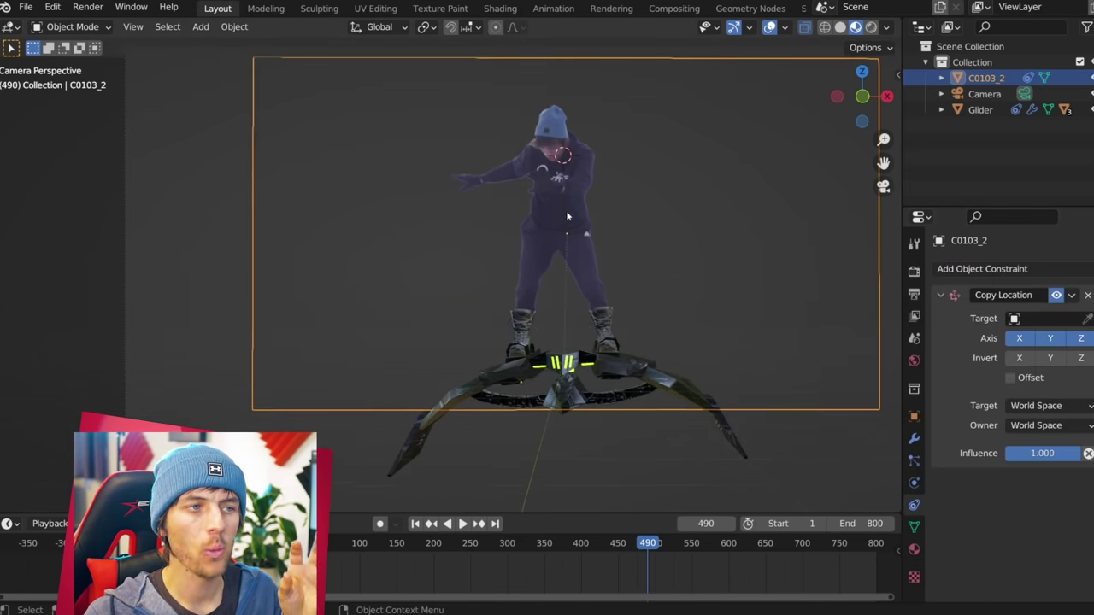
key("g")
right_click(635, 198)
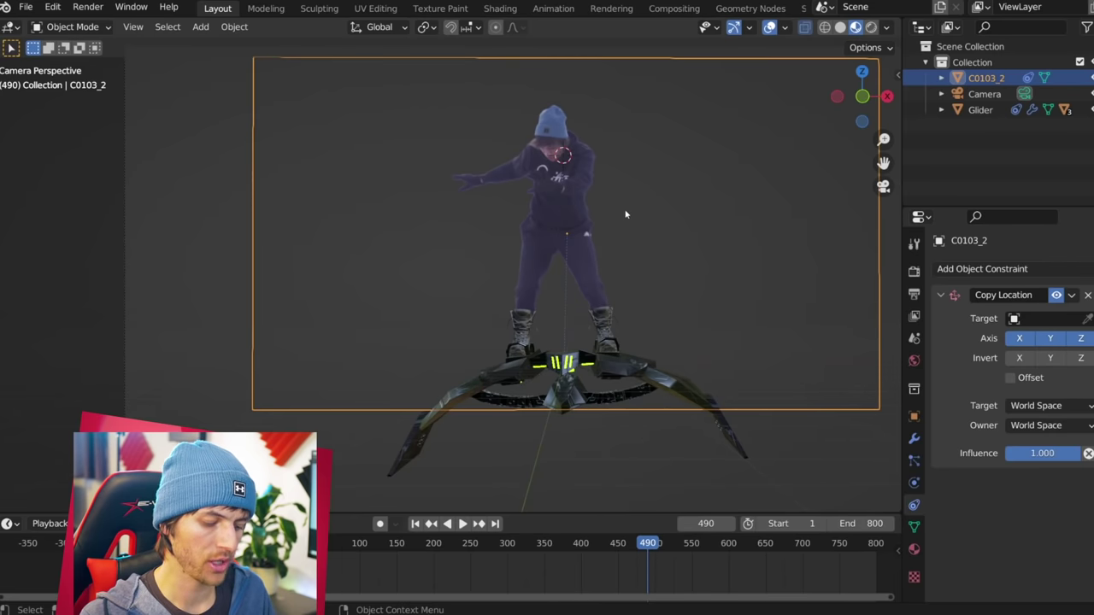
Step: Apply the footage plane's location and set Glider as the target of its Copy Location constraint
key("ctrl+a")
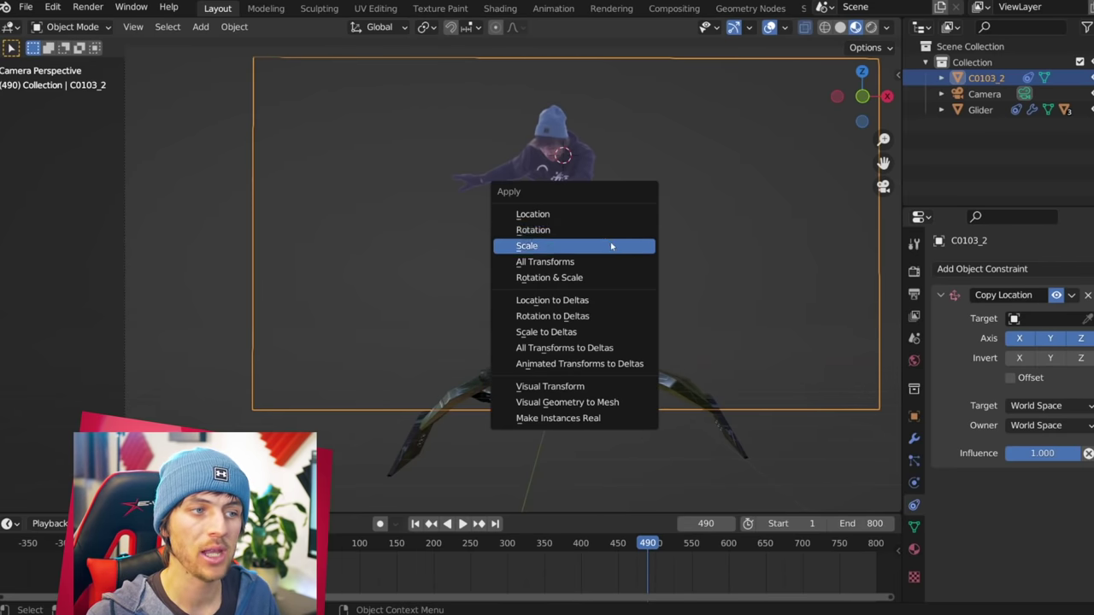
left_click(602, 215)
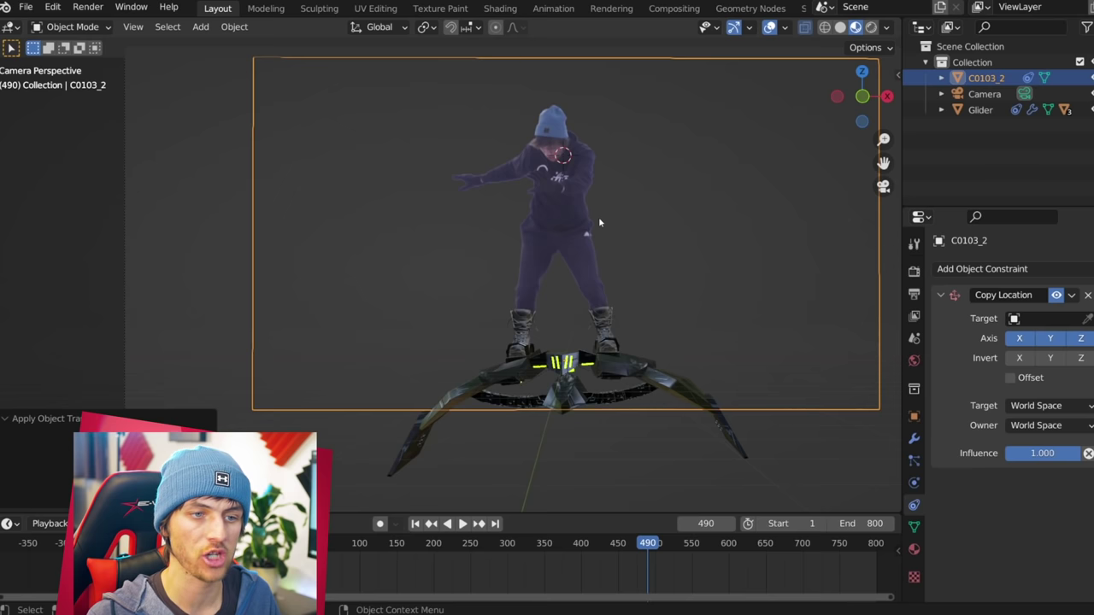
left_click(1043, 321)
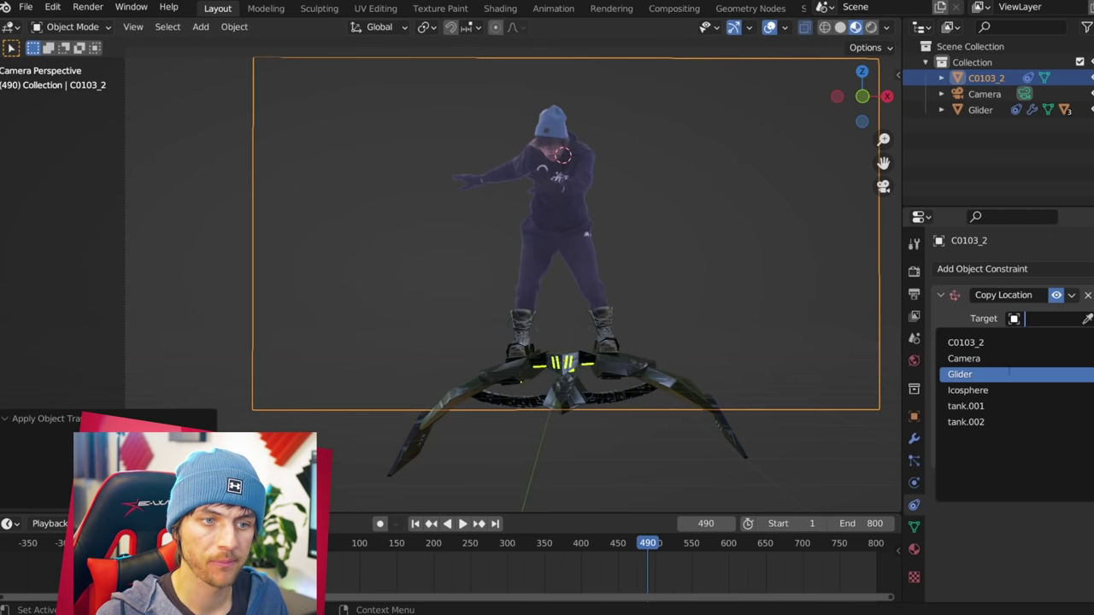
left_click(974, 374)
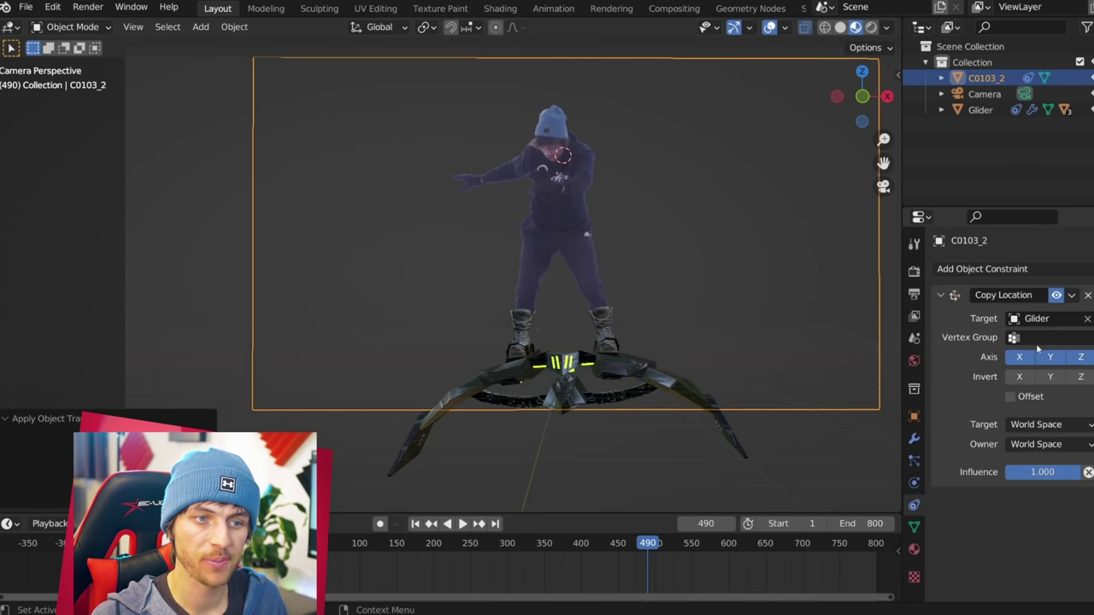
Step: Move the Glider slightly in the camera view to test how the footage plane follows it
left_click(675, 377)
key("g")
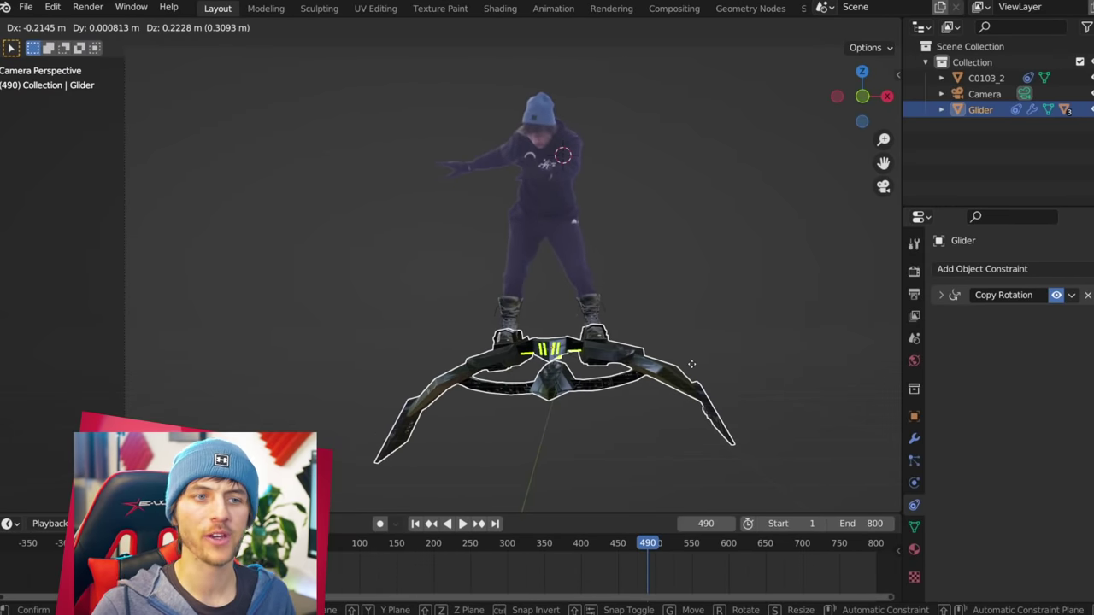
left_click(692, 368)
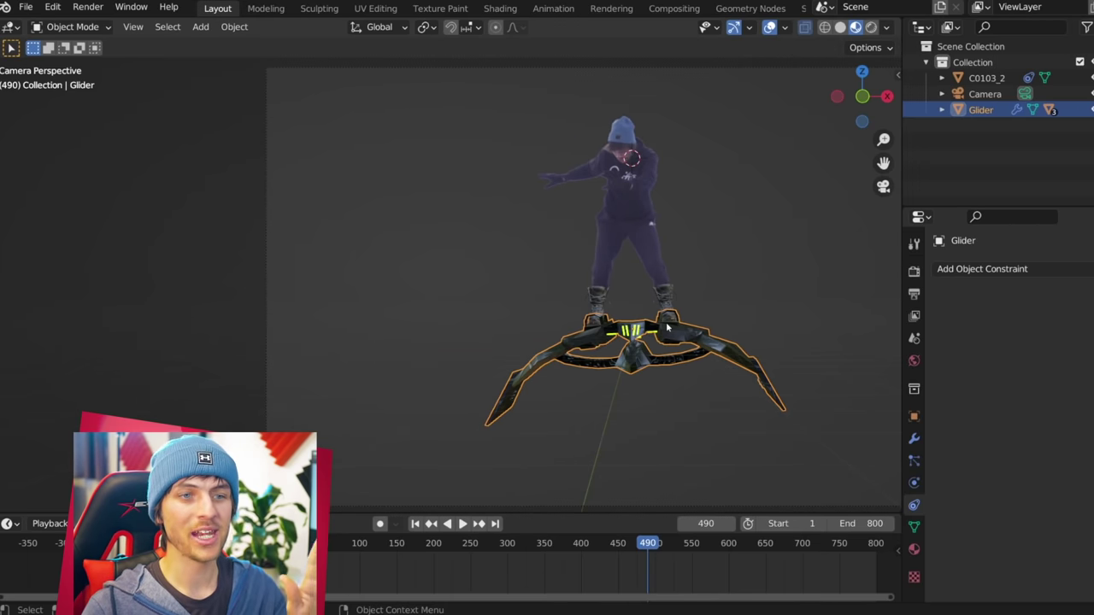
Step: Add an Arrows empty, move it about 4.5 m along X beside the glider and adjust its size and position
scroll(655, 370, "up", 3)
scroll(656, 382, "down", 2)
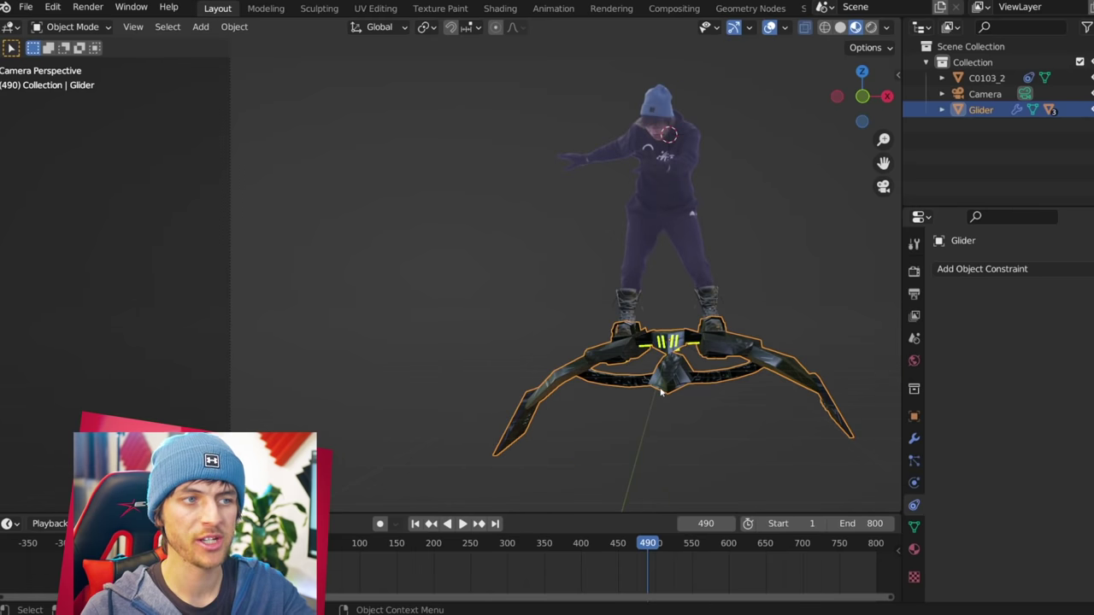
middle_click_drag(664, 383, 586, 297, "shift")
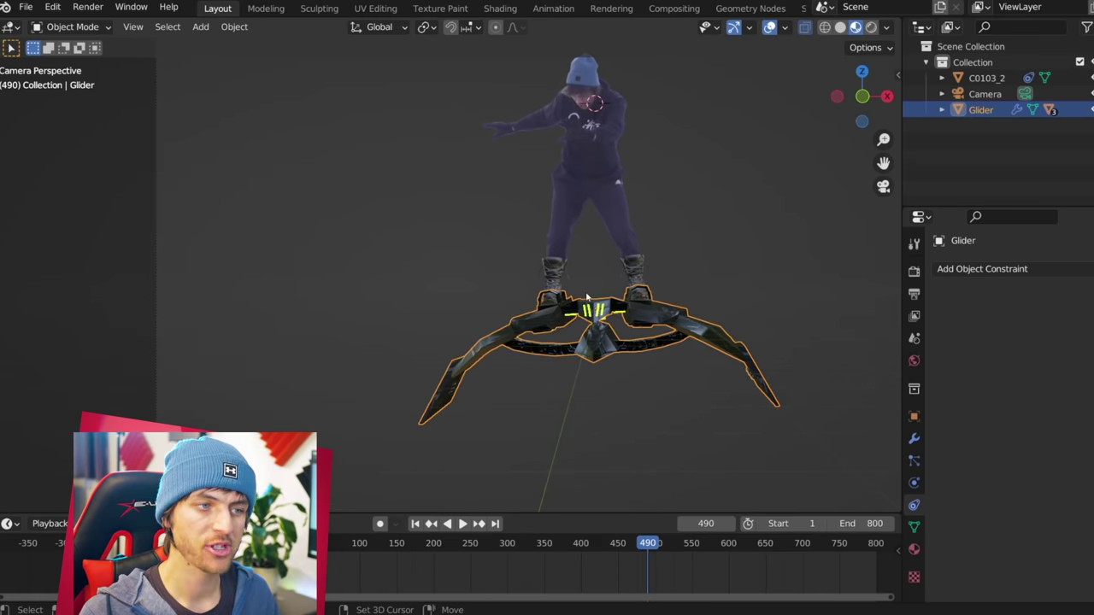
key("shift+a")
mouse_move(525, 296)
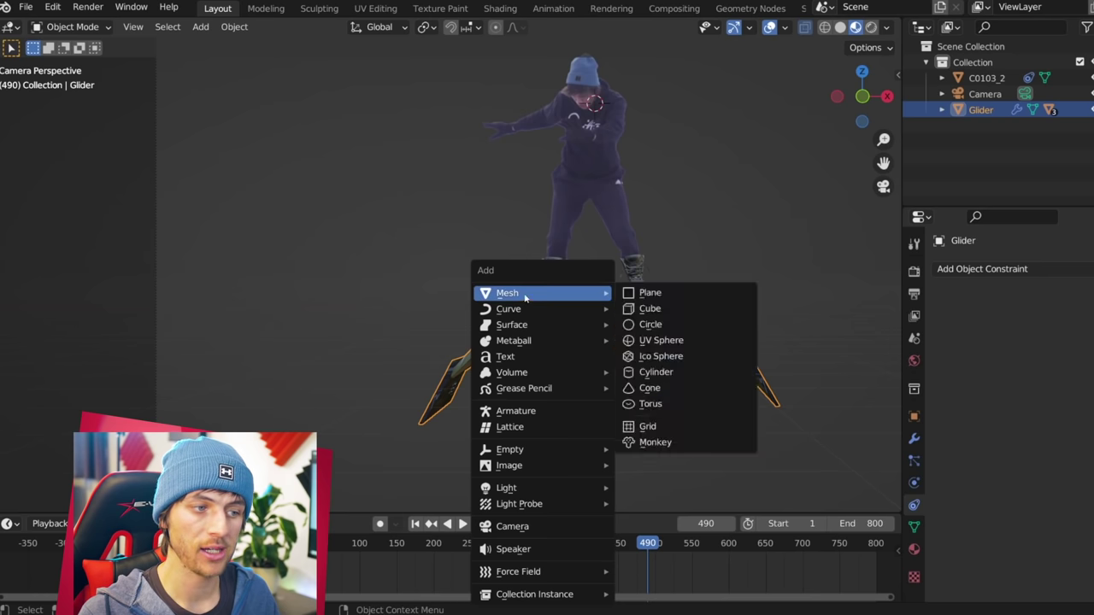
mouse_move(543, 450)
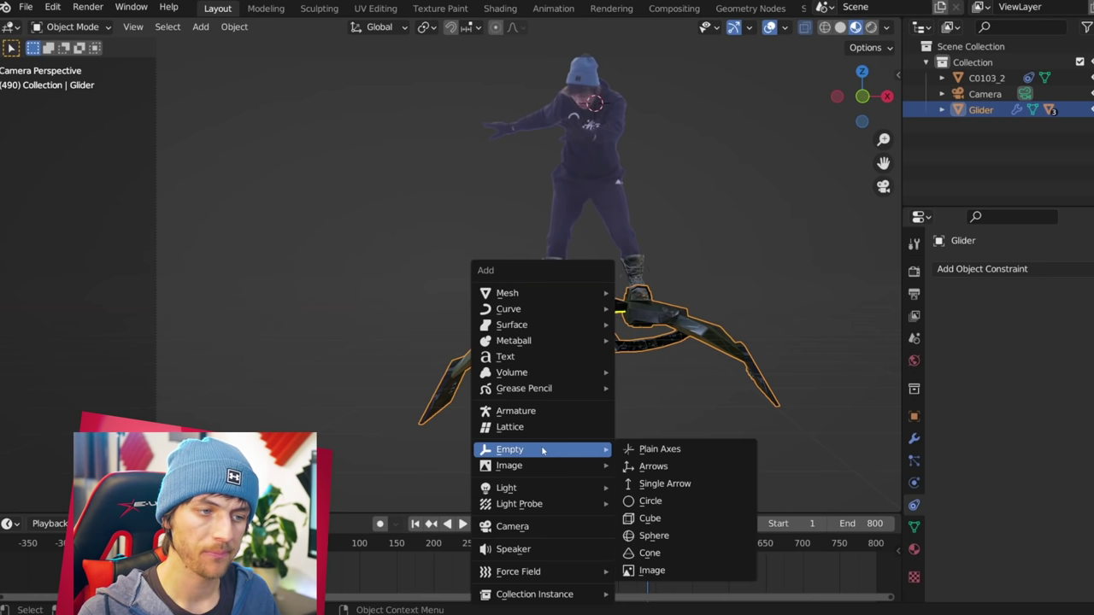
left_click(689, 466)
key("s")
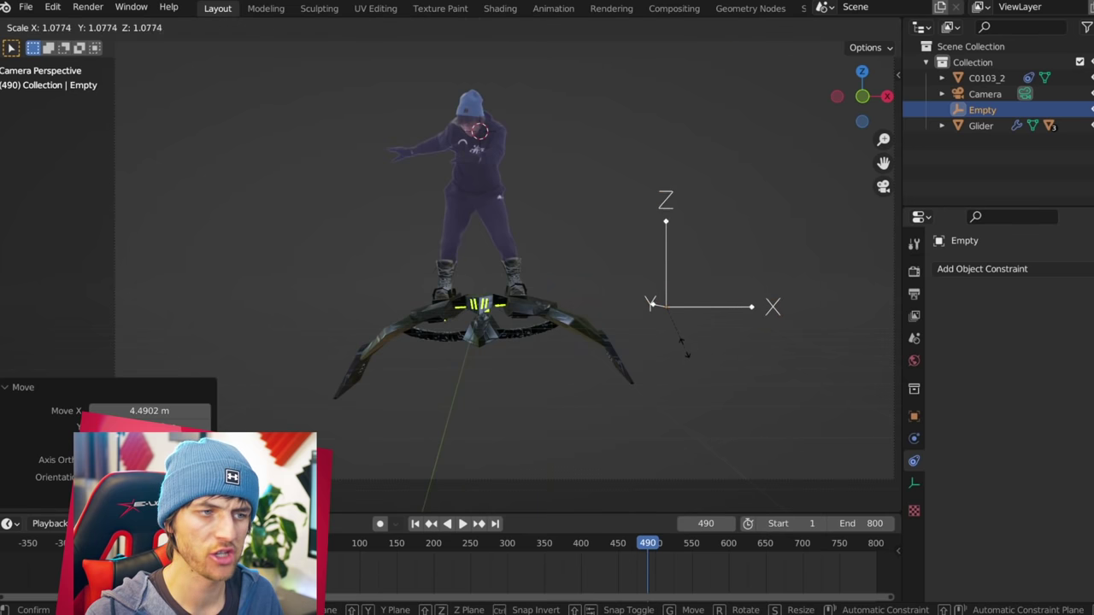
key("g")
left_click(681, 340)
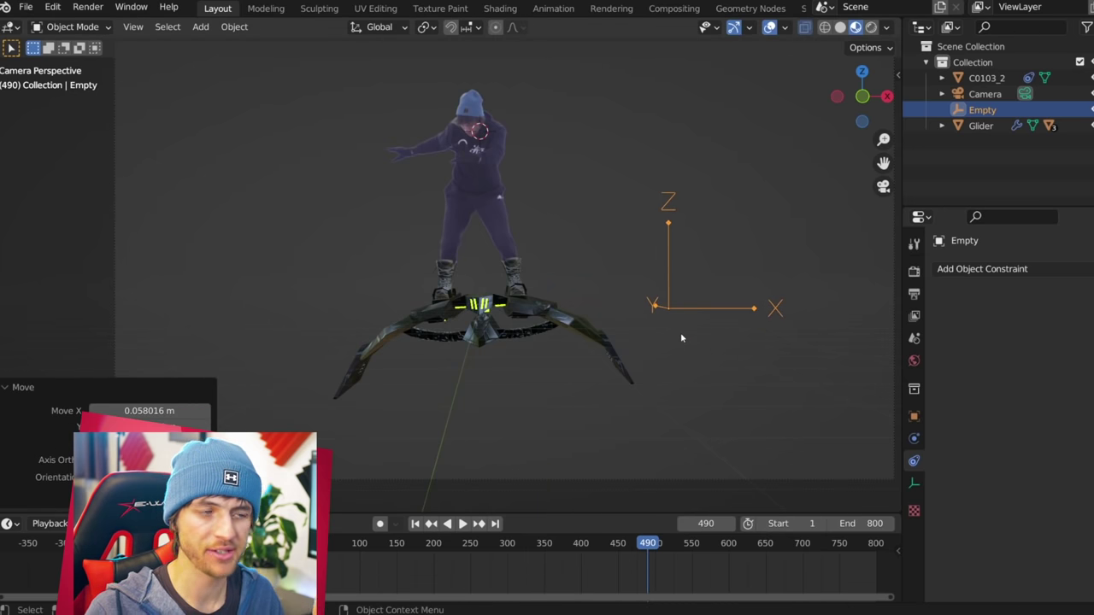
Step: Add a Copy Rotation constraint targeting Empty to the Glider and apply the Glider's Mirror modifier
scroll(574, 331, "up", 1)
left_click(574, 331)
left_click(1009, 269)
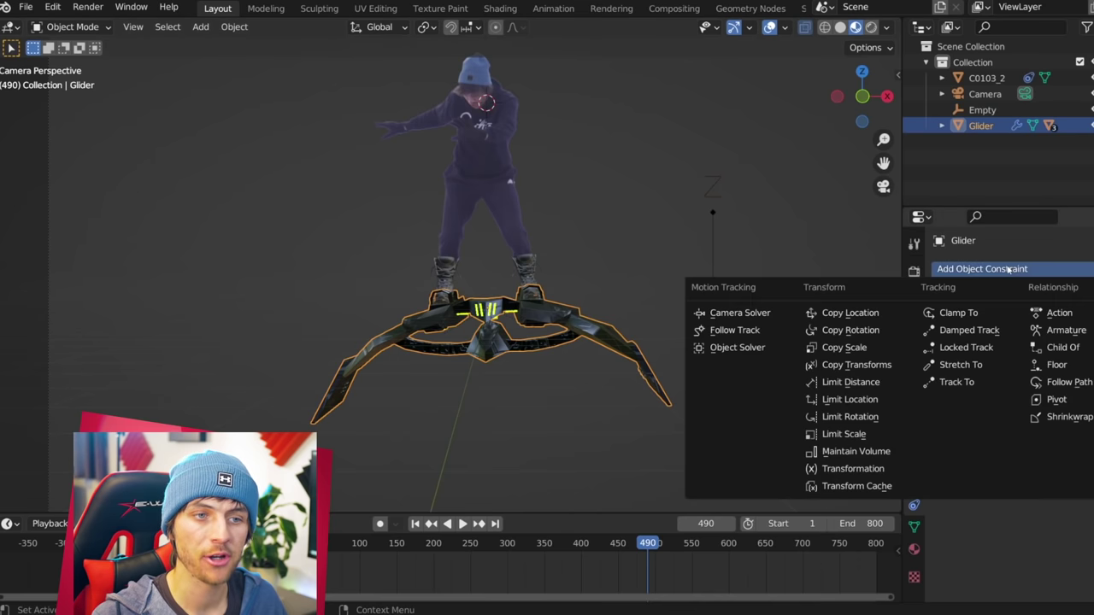
left_click(889, 331)
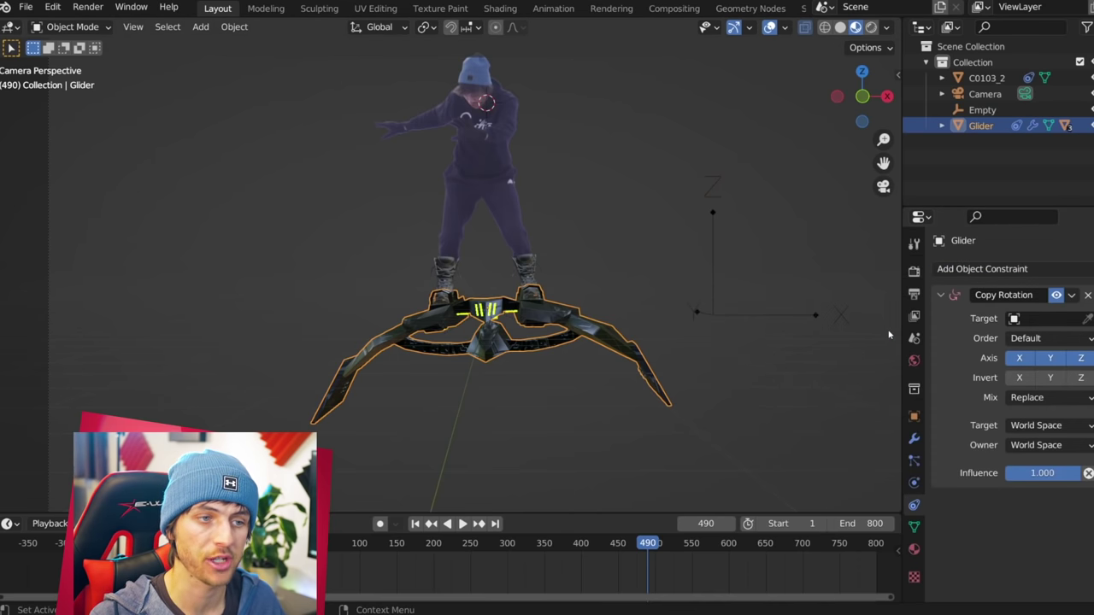
left_click(1052, 321)
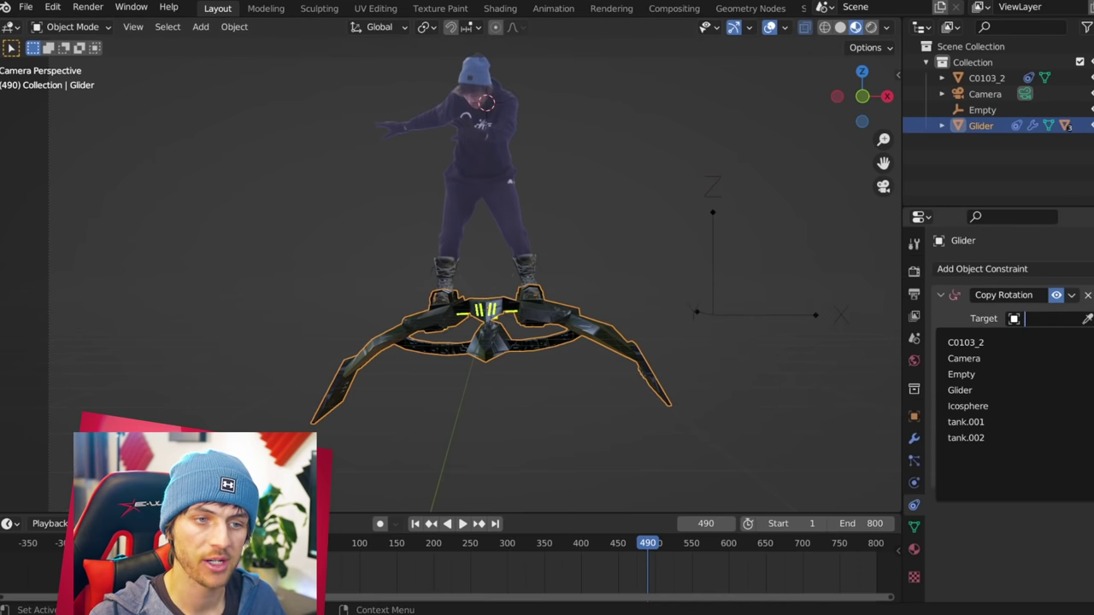
left_click(1017, 375)
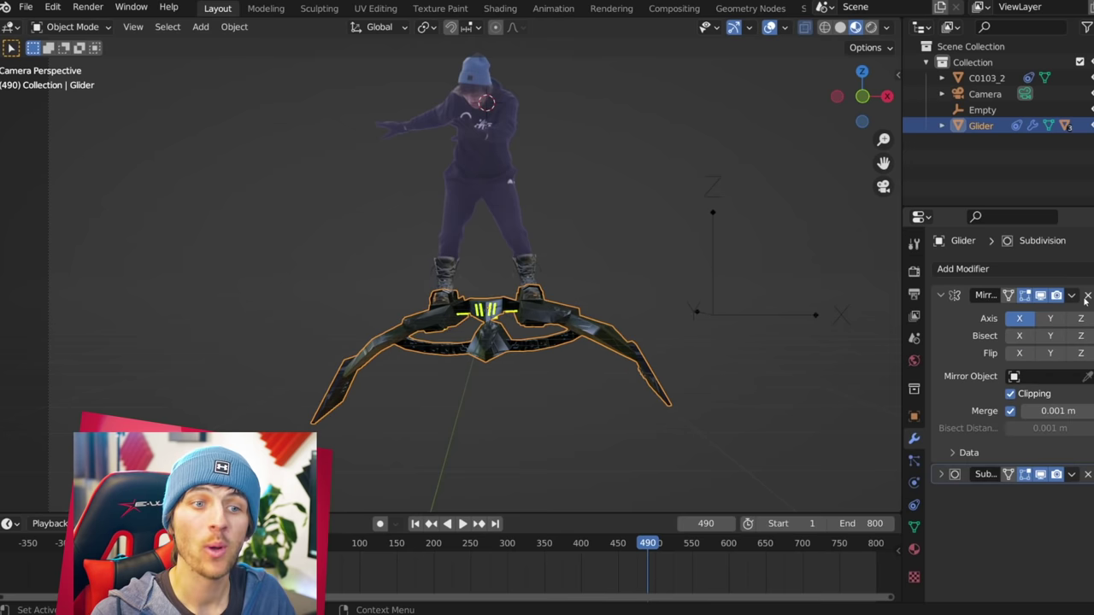
left_click(1071, 295)
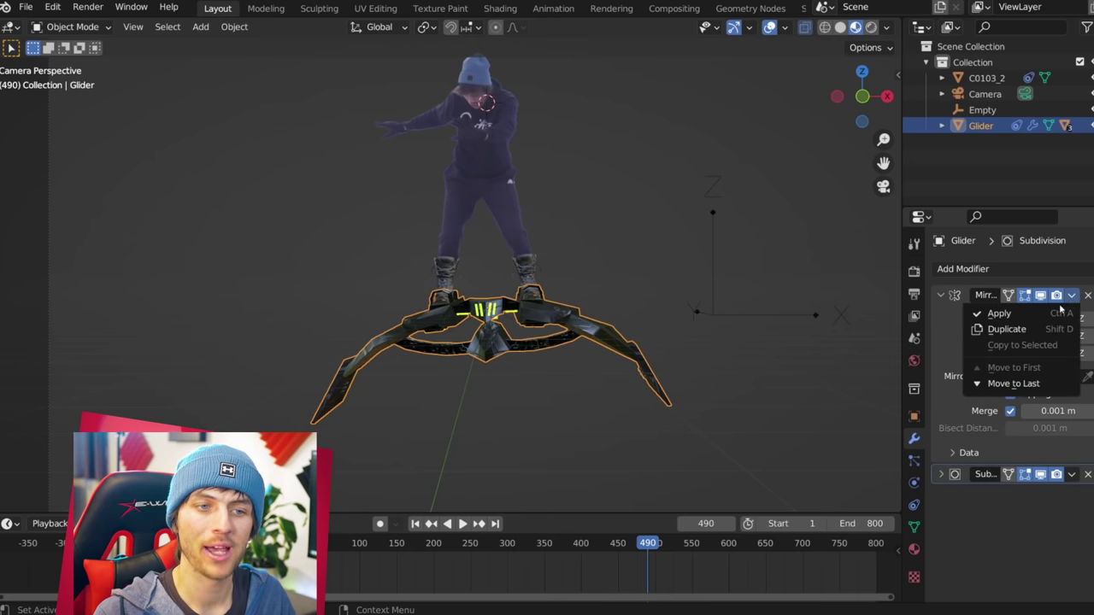
left_click(1019, 314)
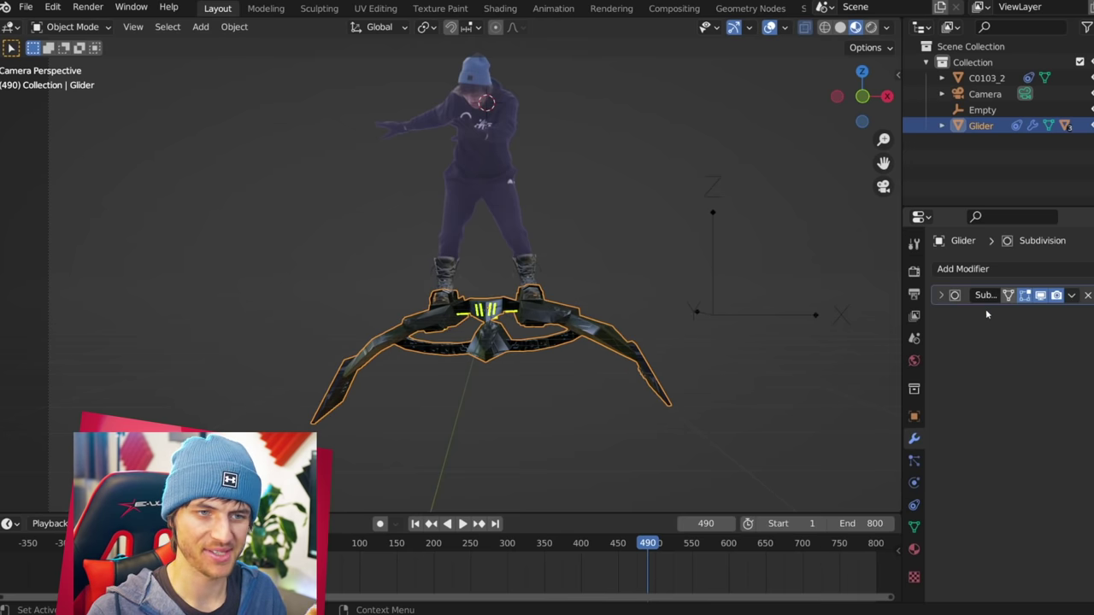
Step: Try a free trackball rotation of the Empty to test how the Glider follows it
left_click(749, 309)
left_click(750, 310)
key("r")
key("r")
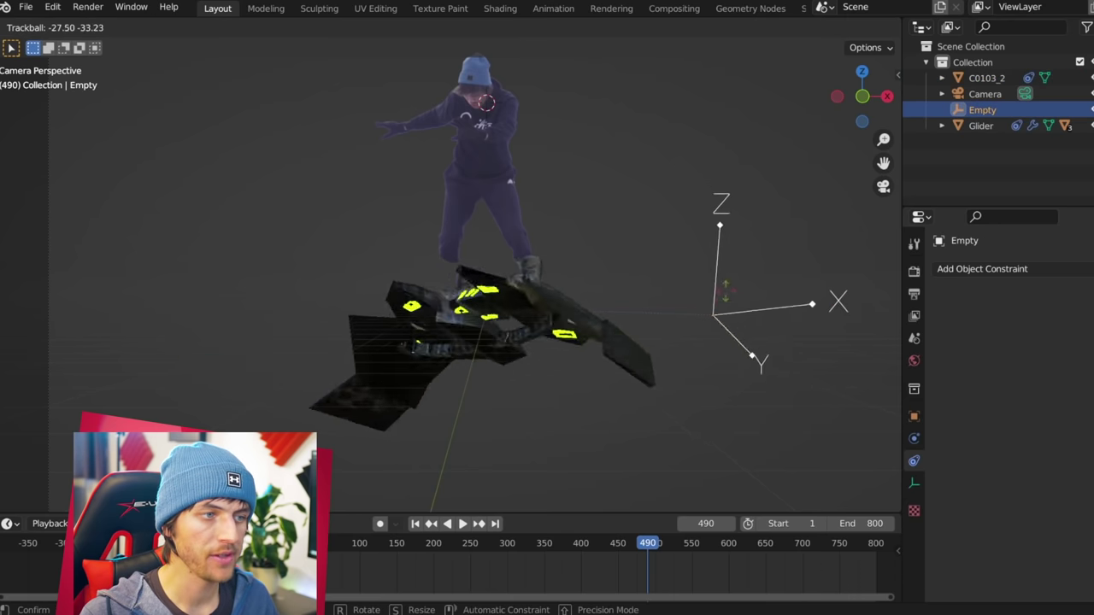
left_click(751, 355)
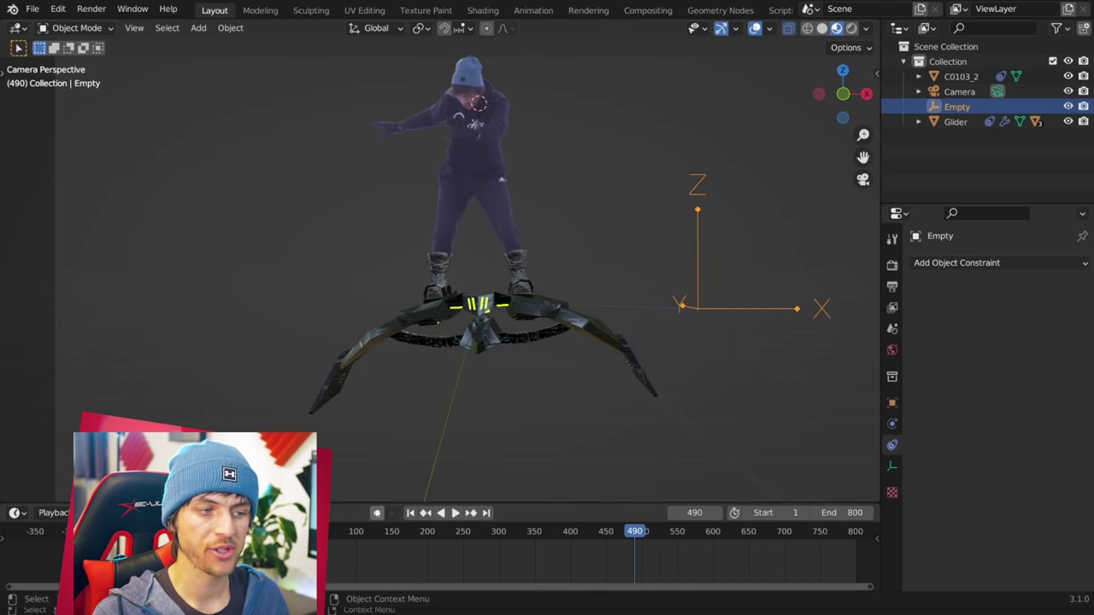
Step: Turn on auto keying and insert a Rotation keyframe for the Empty at frame 490
key("i")
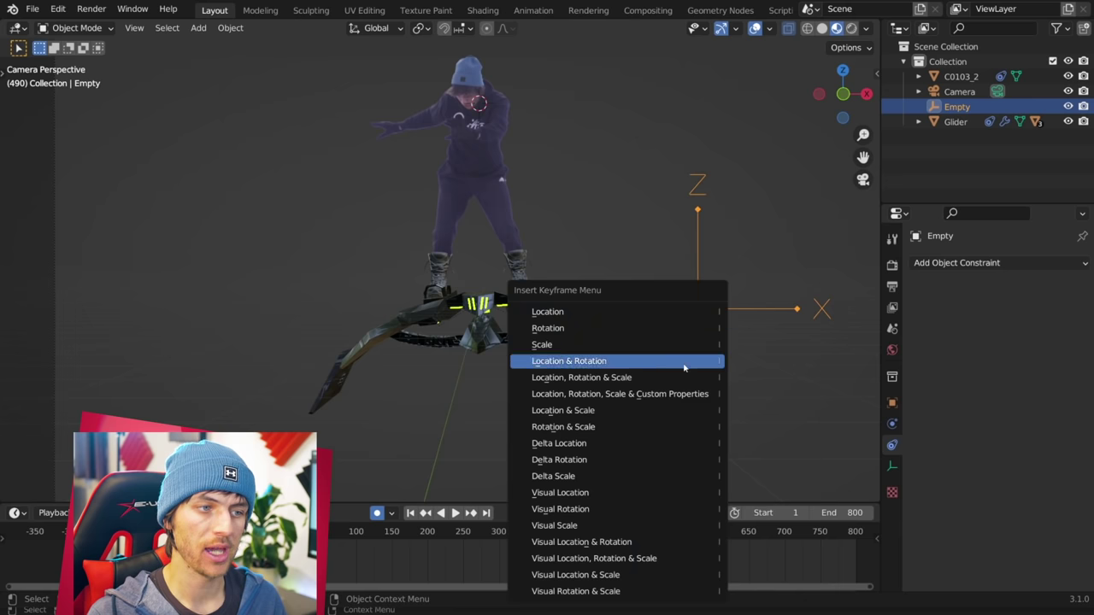
left_click(650, 329)
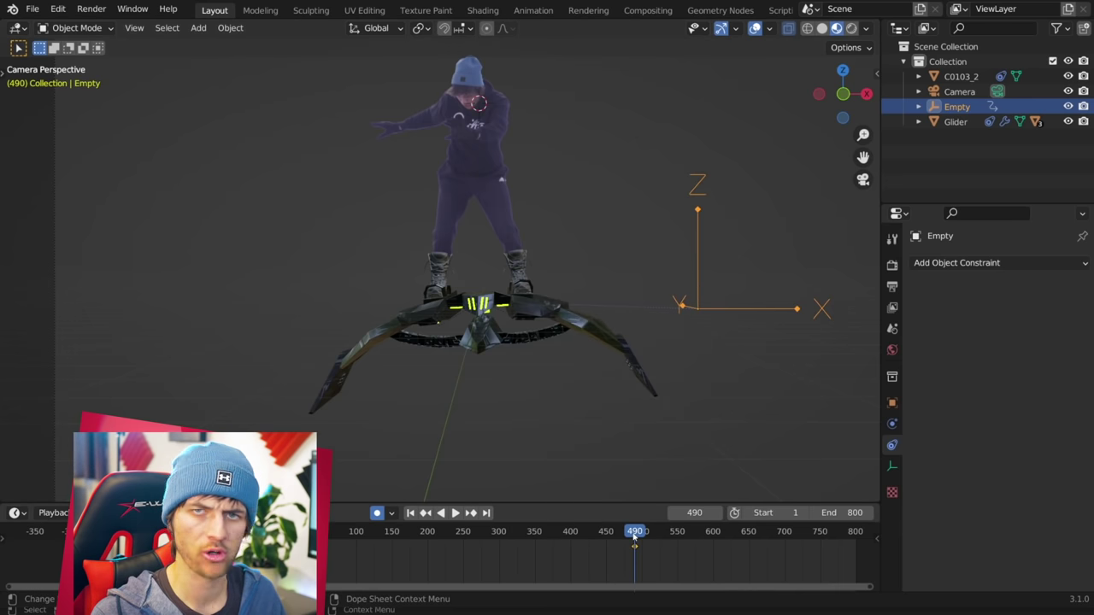
Step: At frame 423, freely rotate the Empty so the glider turns sideways and tilts to match the crouching rider's feet
left_click_drag(628, 554, 587, 549)
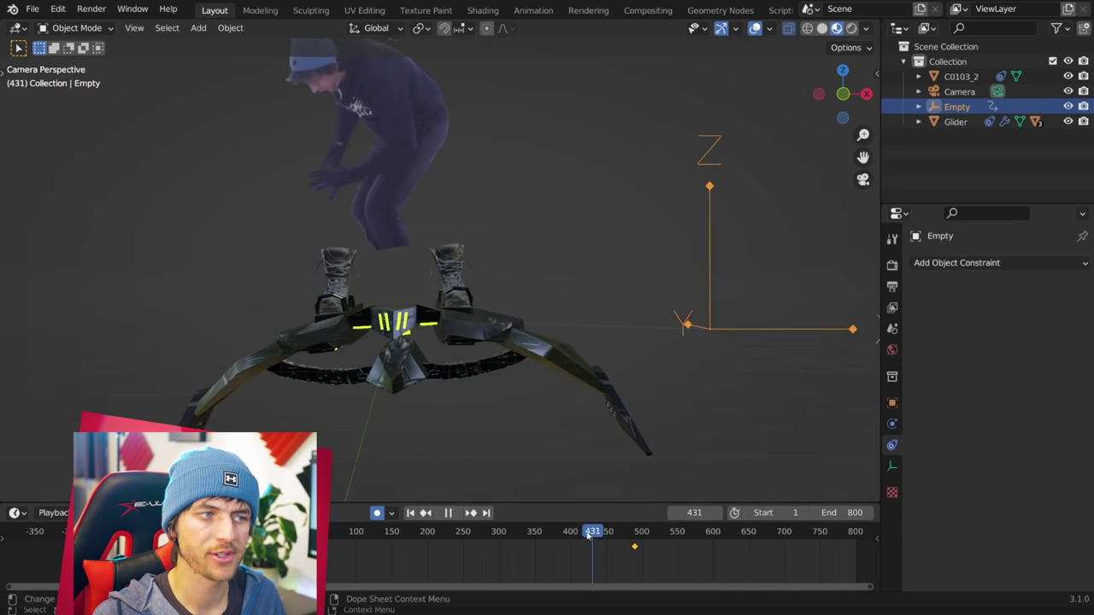
key("r")
key("r")
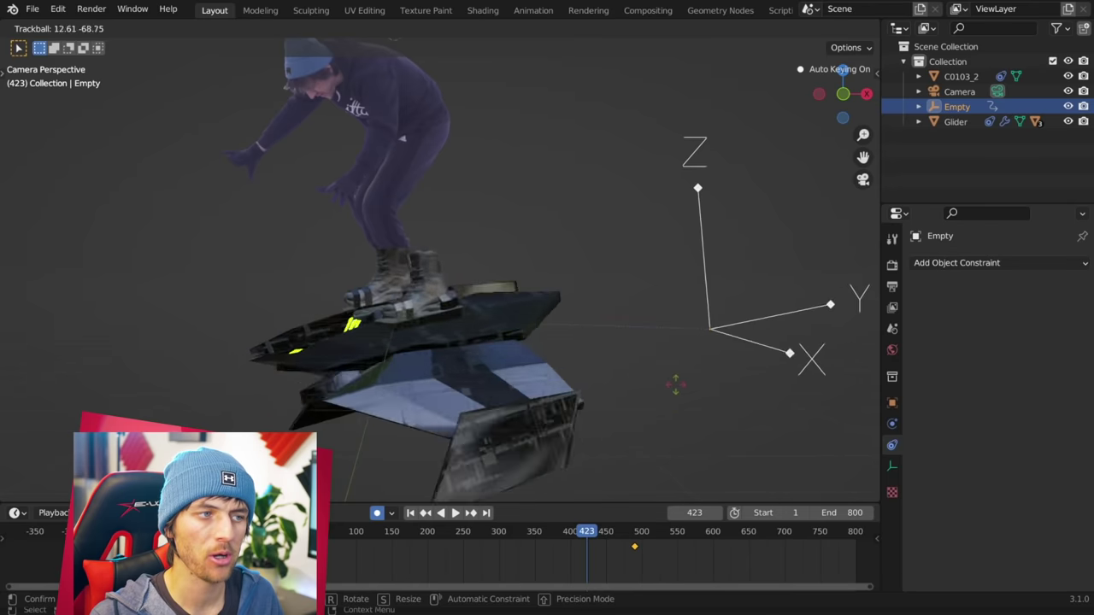
left_click(661, 378)
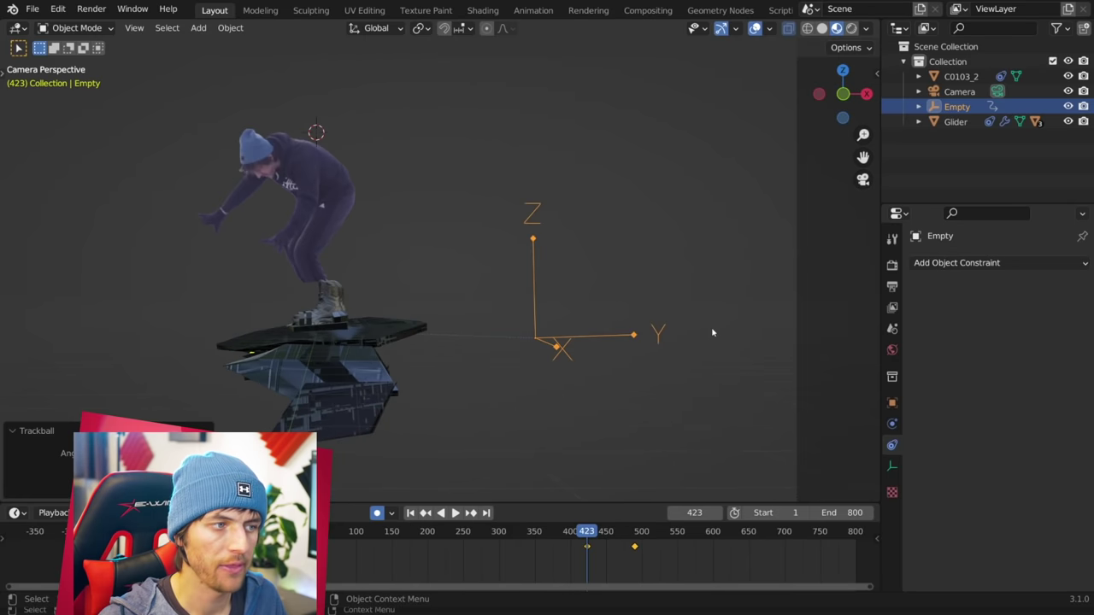
key("r")
left_click(722, 247)
key("r")
key("r")
left_click(609, 258)
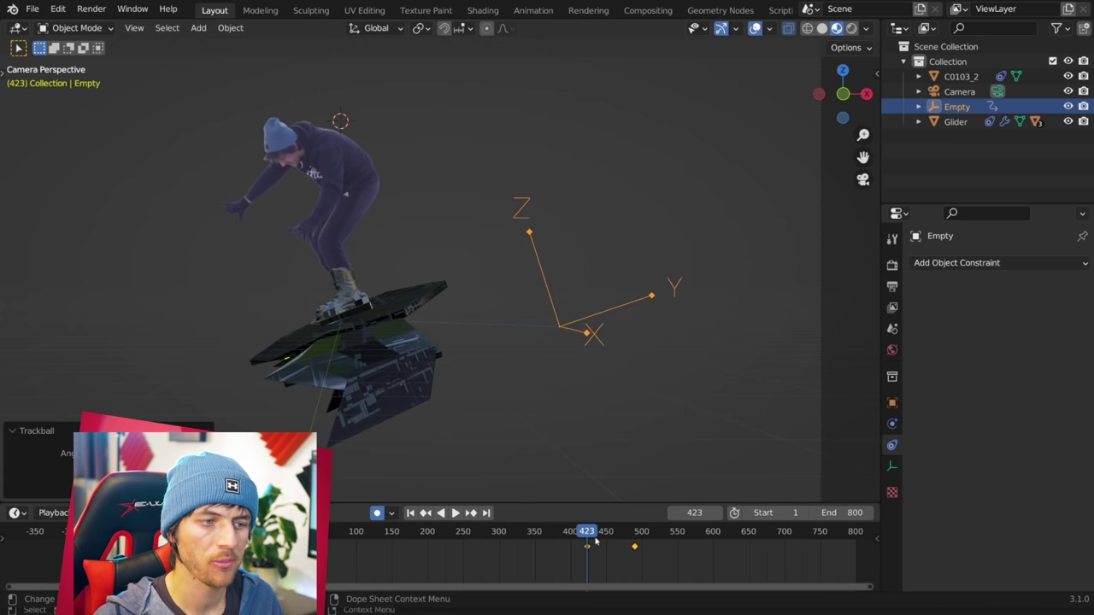
Step: Play to frame 451 and trackball-rotate the Empty to keep the glider turned sideways under the rider's boots
key("space")
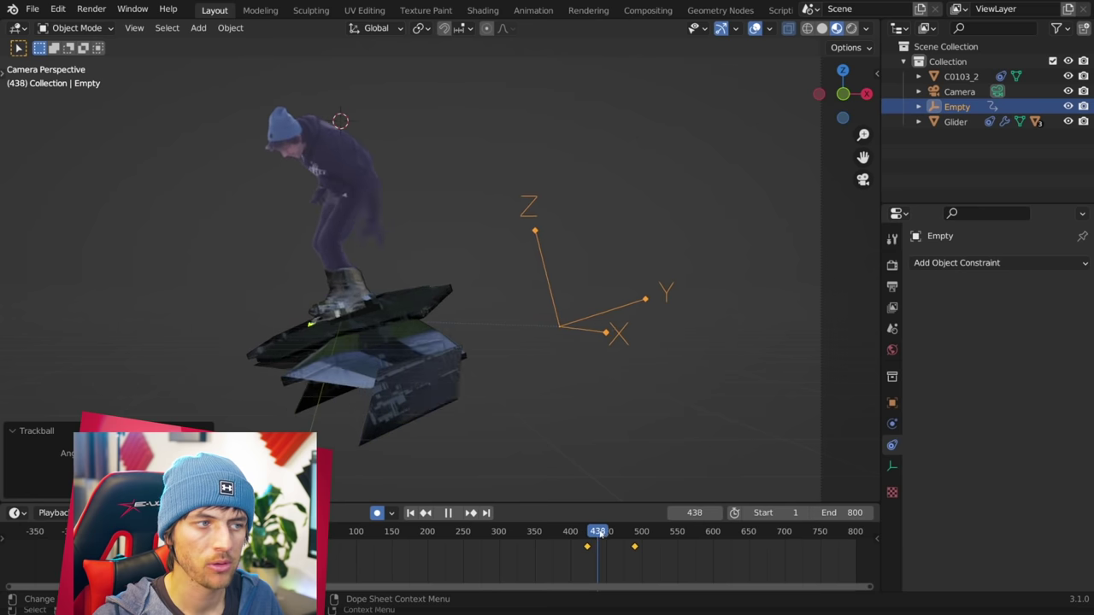
key("space")
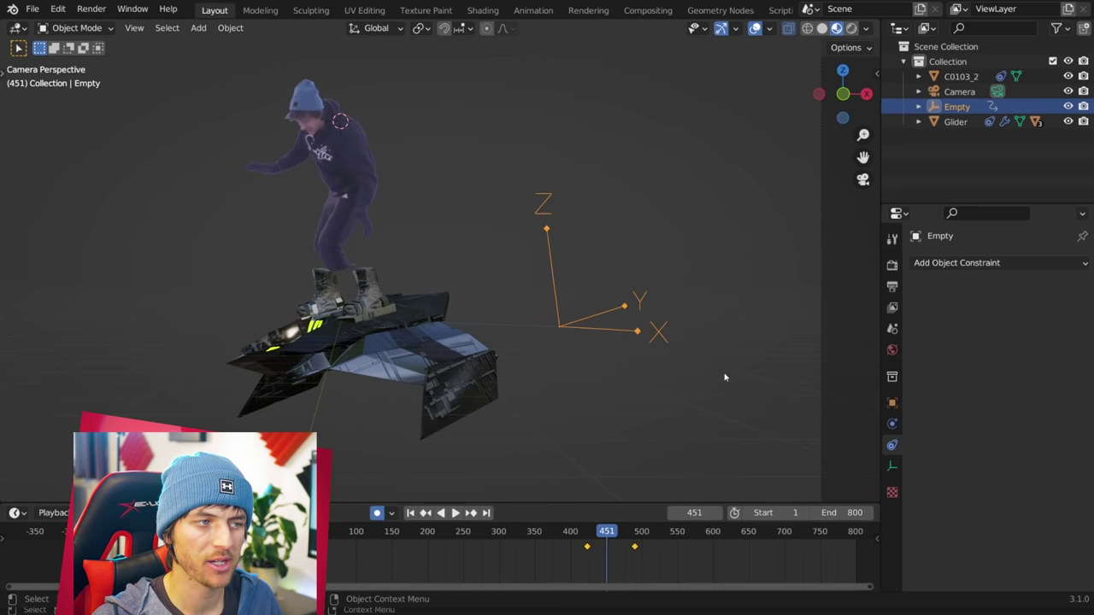
key("r")
key("r")
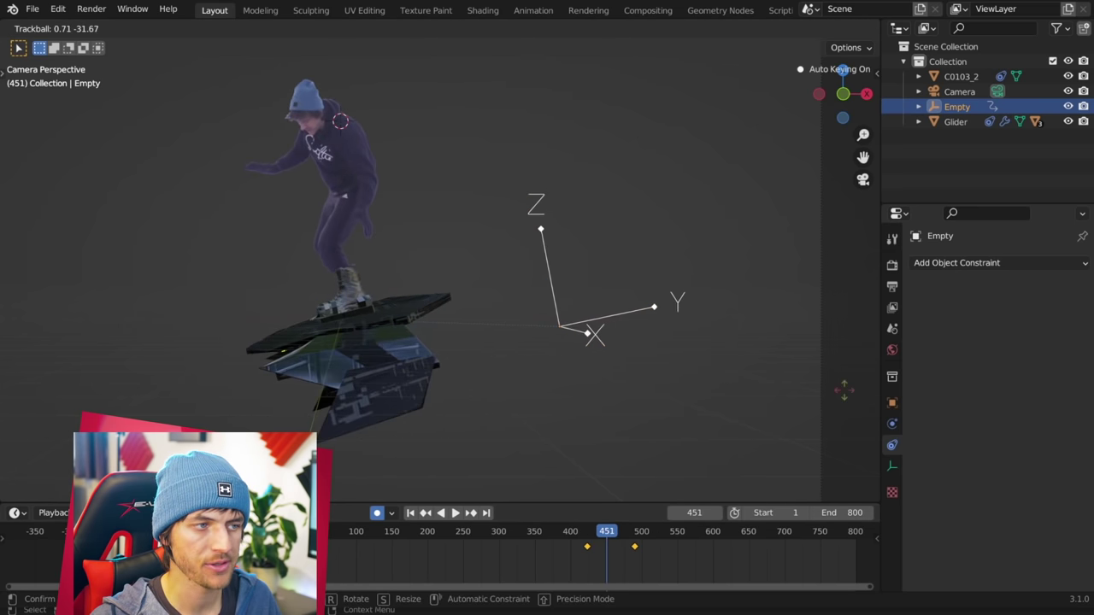
key("Return")
Step: Play to frame 478 and trackball-rotate the Empty slightly to match the glider's angle to the rider's stance
key("space")
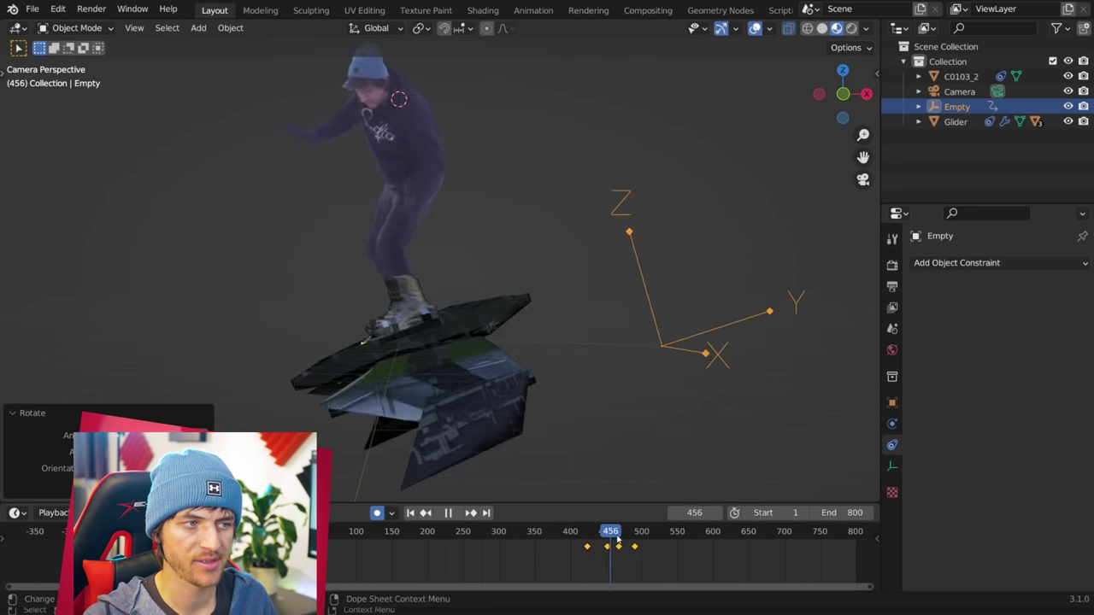
key("space")
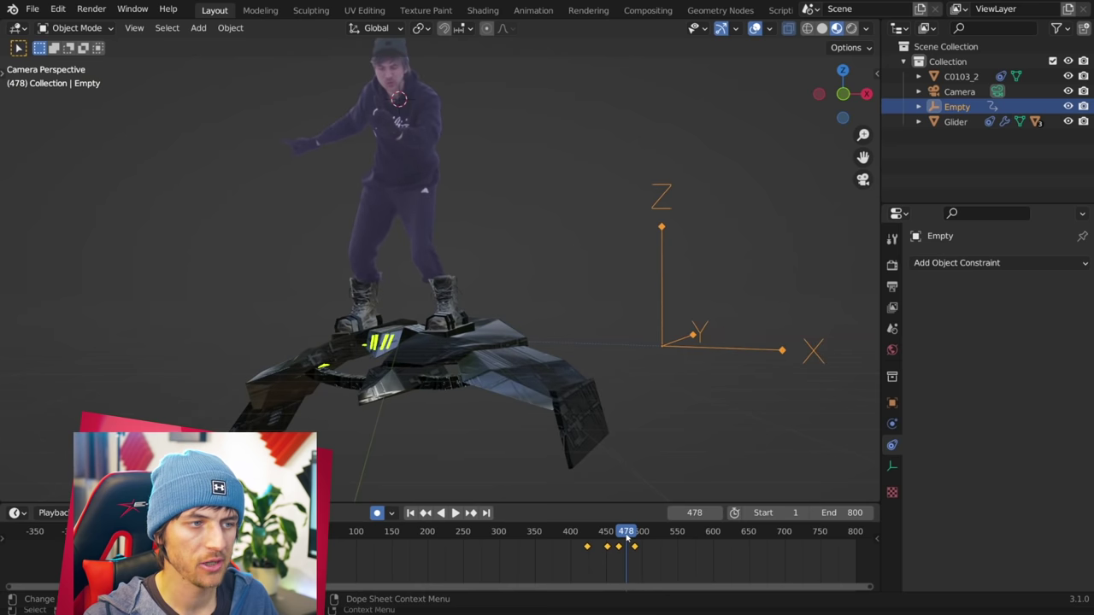
key("r")
key("r")
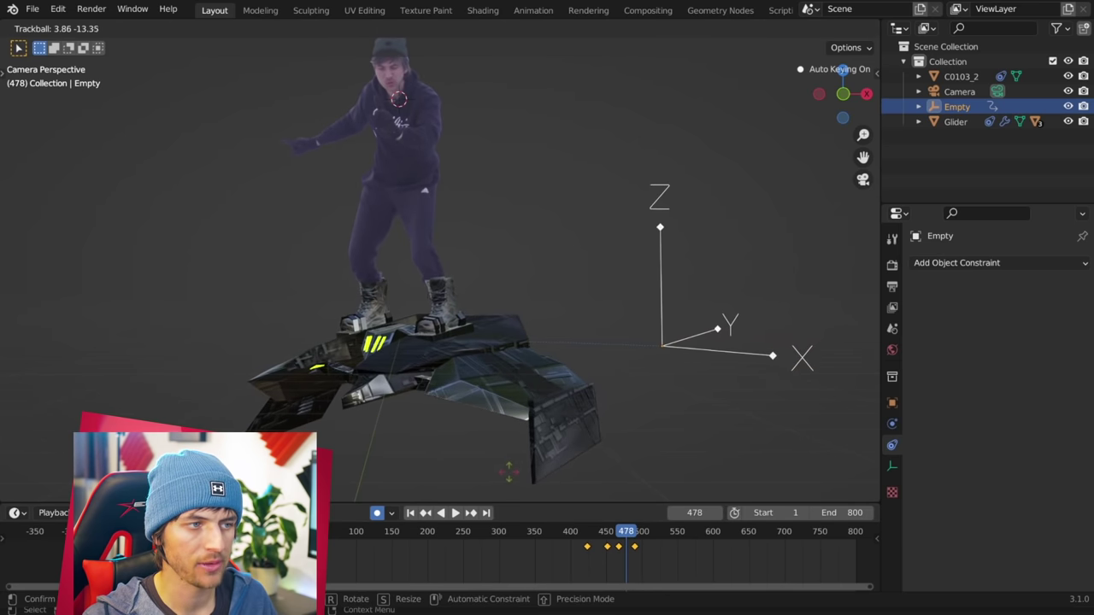
key("Return")
key("r")
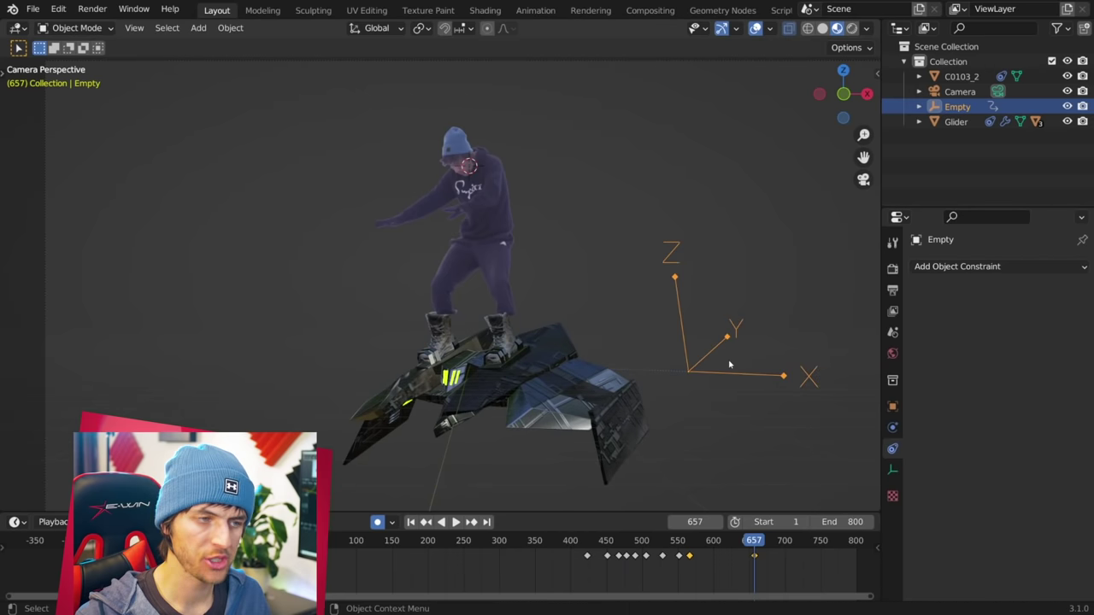
Step: Try a further trackball rotation of the Empty at frame 657
key("r")
key("r")
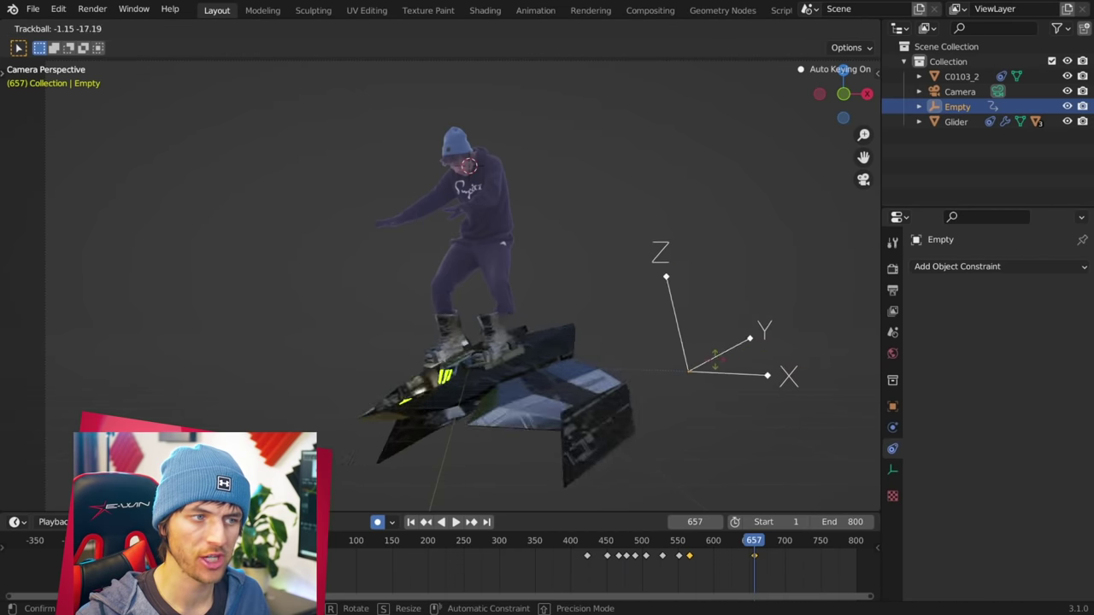
left_click(723, 364)
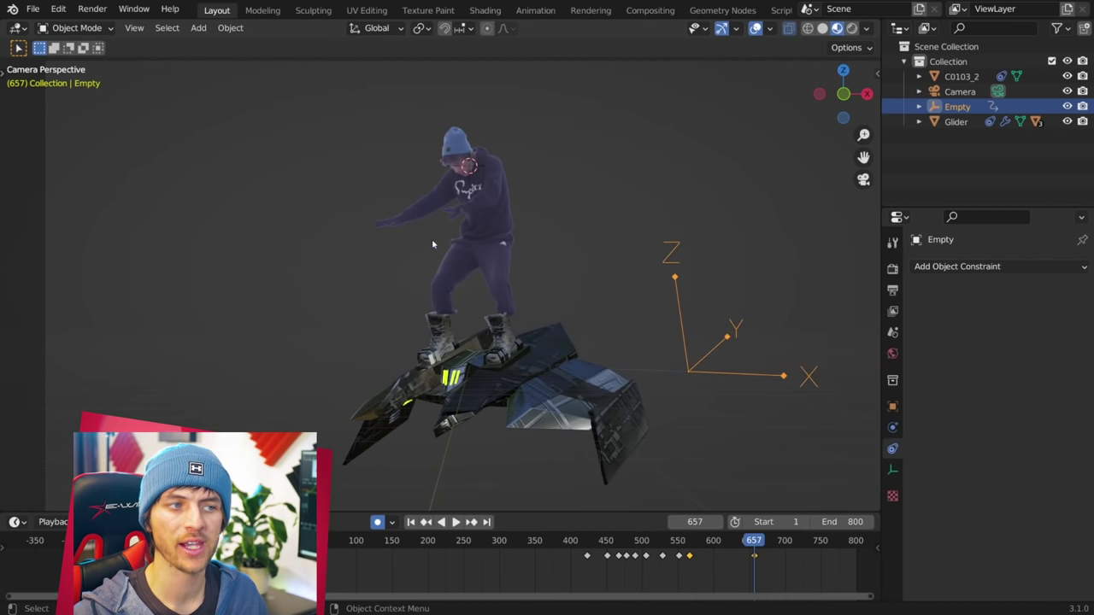
Step: Select the C0103_2 footage plane and record a location keyframe for it at frame 582
left_click(480, 247)
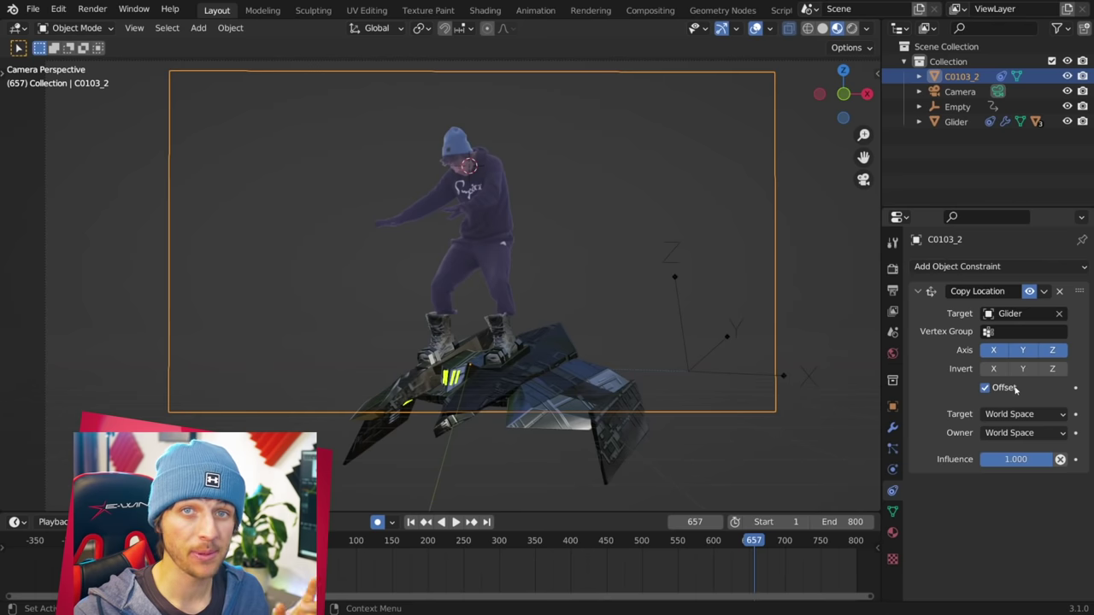
left_click(700, 542)
key("g")
left_click(551, 338)
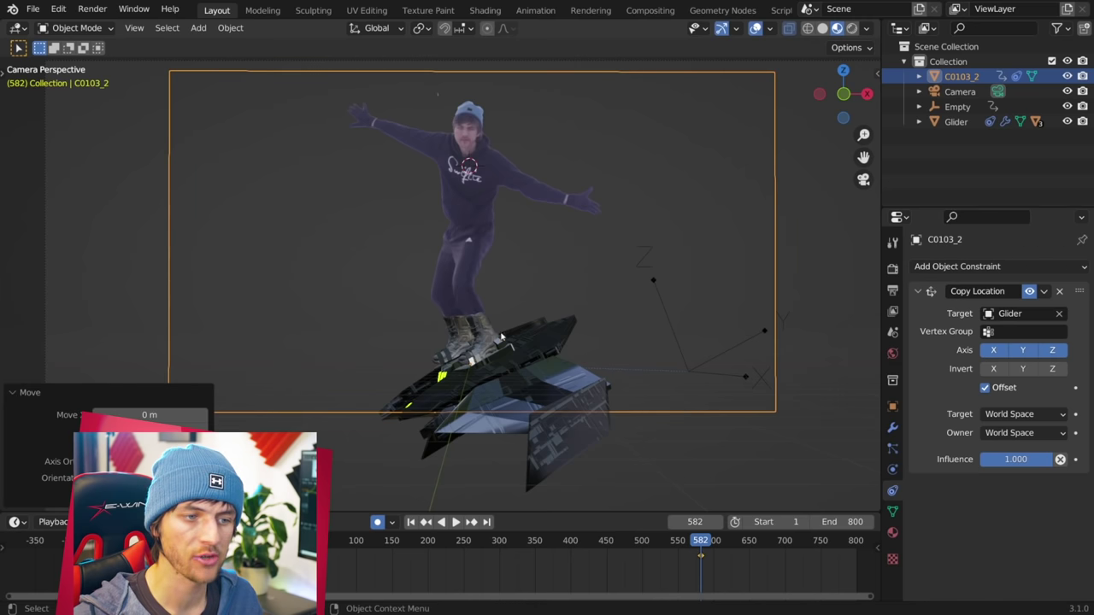
Step: At frame 657, shift the footage plane about 0.14 m along negative X to align the boots with the glider
key("space")
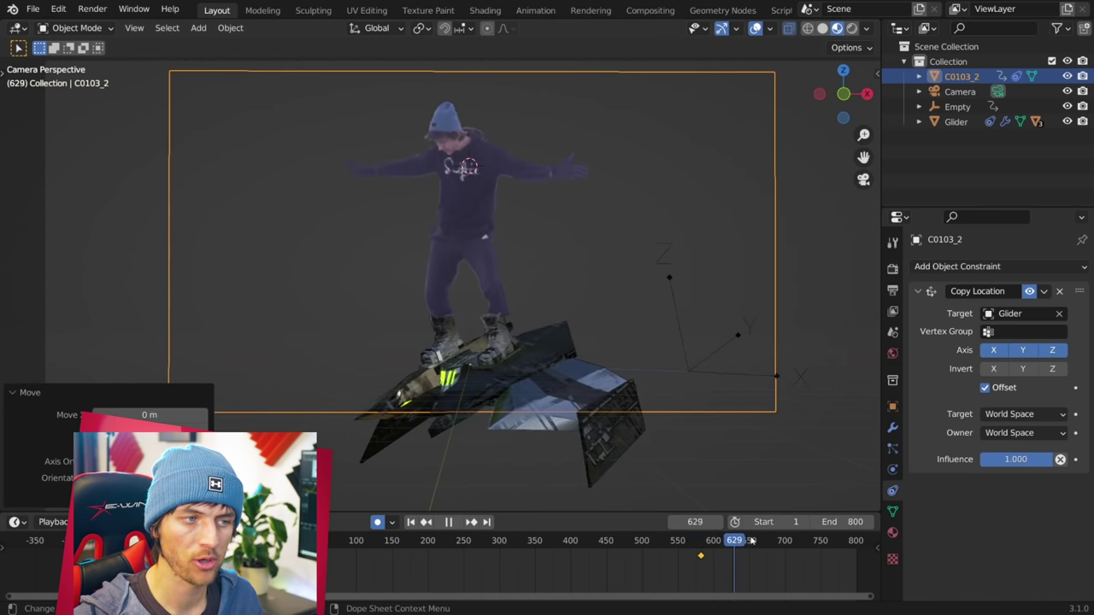
left_click_drag(772, 539, 753, 539)
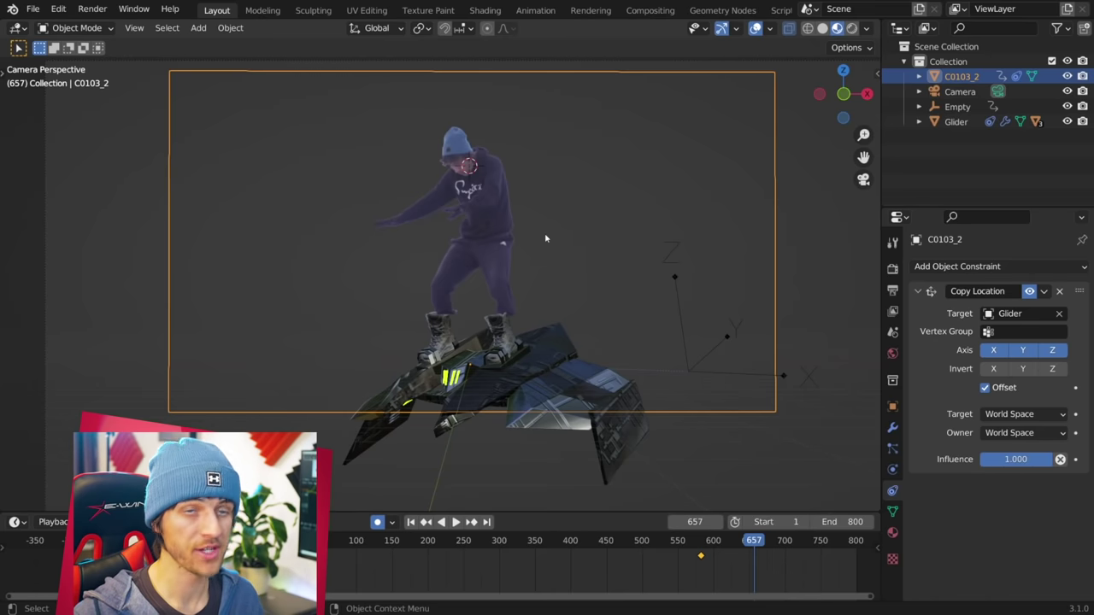
key("g")
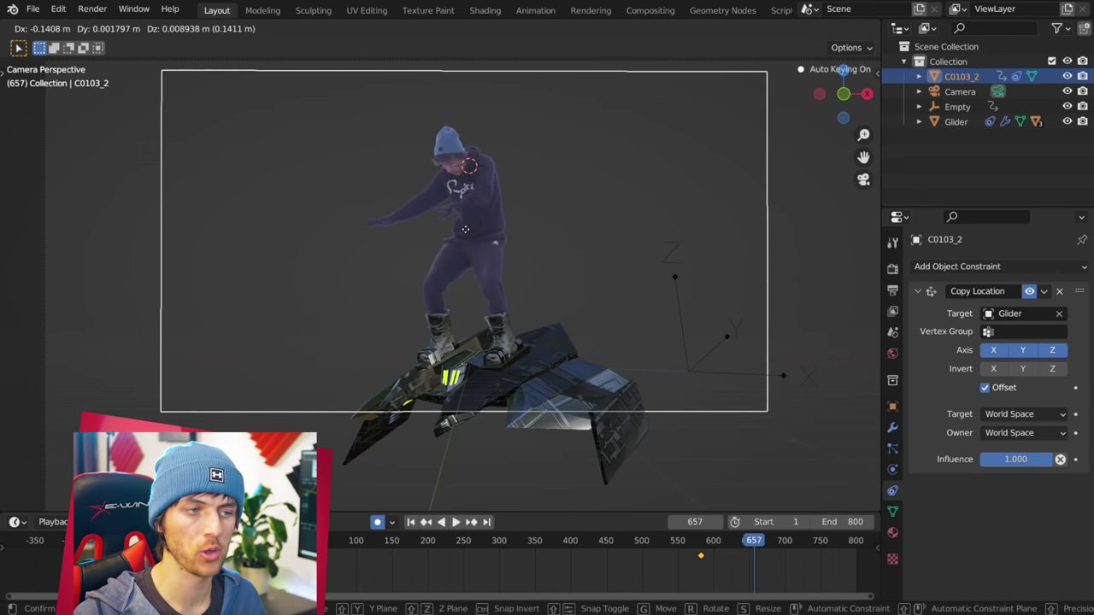
left_click(466, 226)
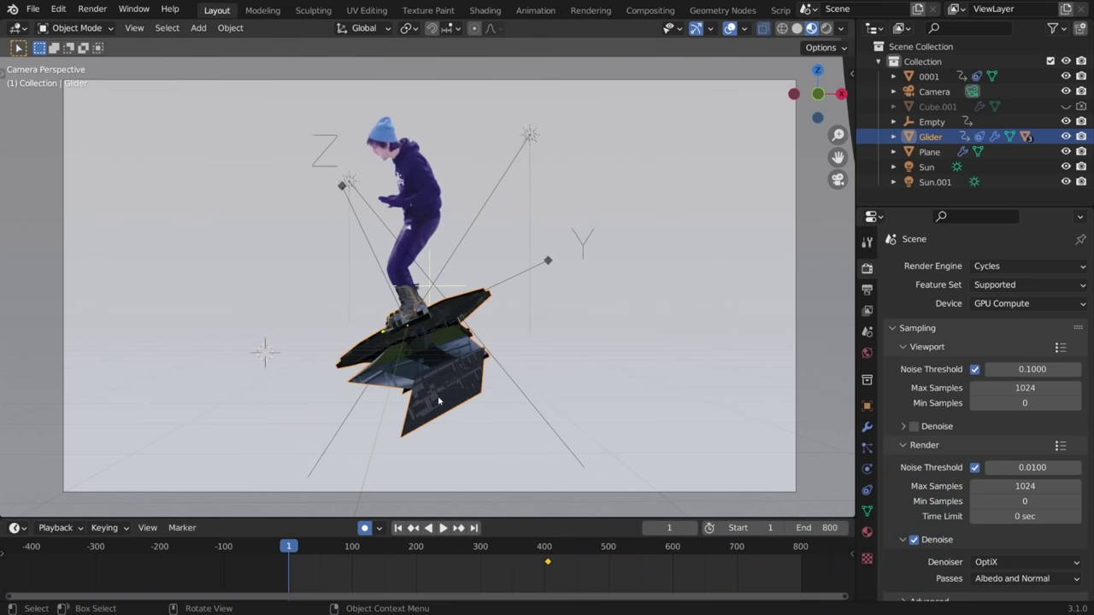
Step: At frame 1, move the Glider about 9.46 m along X beyond the camera frame's edge and adjust its position from another viewing angle
key("g")
left_click(18, 362)
scroll(543, 388, "down", 2)
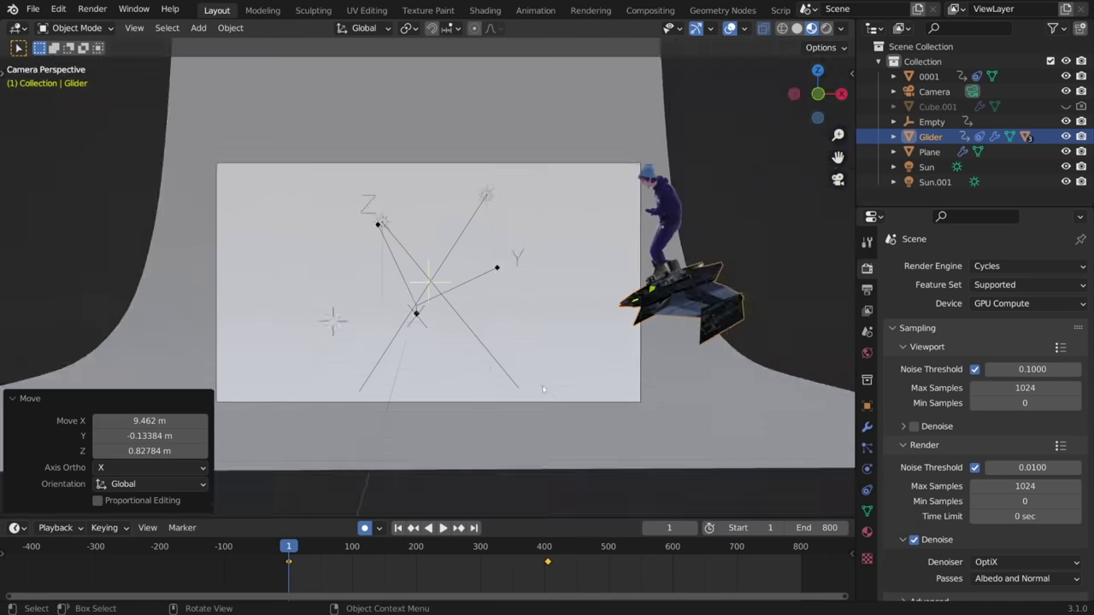
key("KP_0")
key("g")
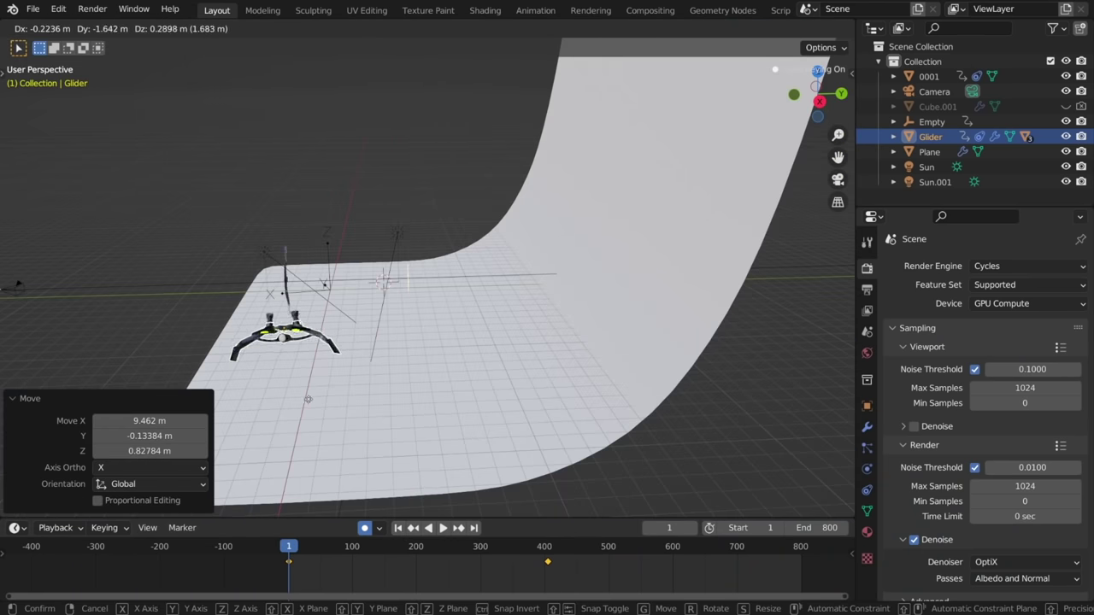
left_click(403, 397)
Step: At frame 64, move the Glider about 13.06 m along negative X to the opposite side of the shot and trackball-rotate it slightly
left_click_drag(290, 549, 313, 549)
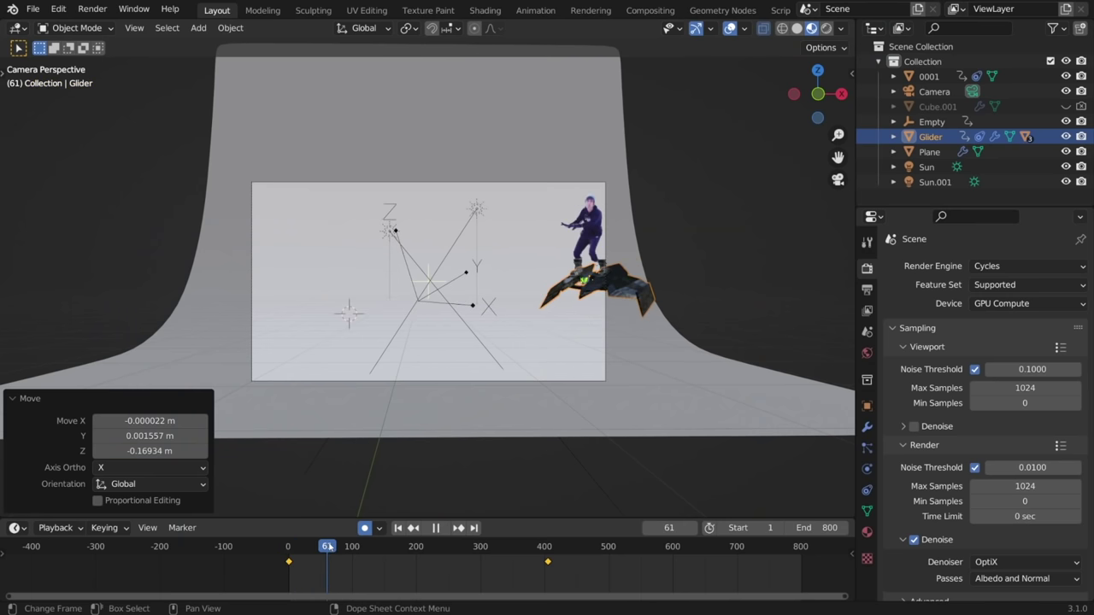
key("space")
key("g")
left_click(372, 395)
key("r")
key("r")
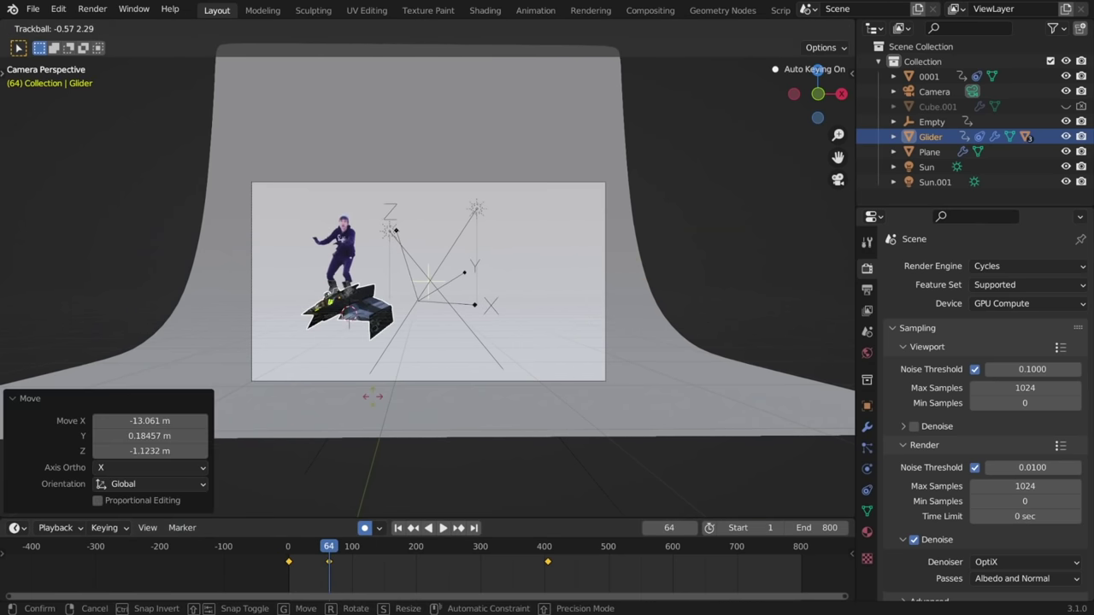
Step: At frame 98, move the Glider slightly lower and towards positive X in the shot, and refine its position from an orbited view
key("g")
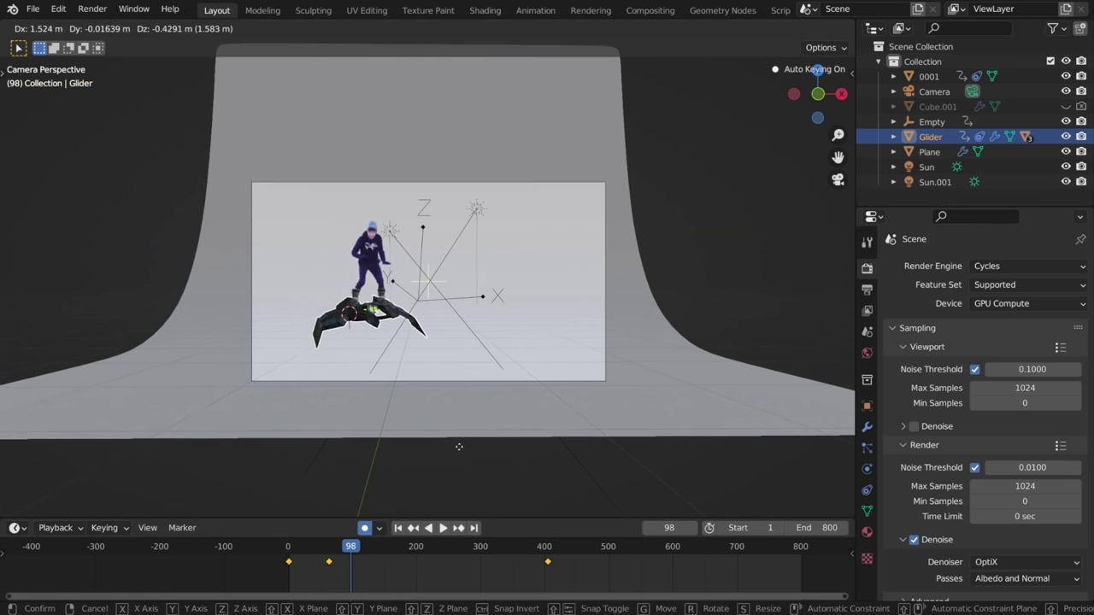
left_click(470, 441)
middle_click_drag(512, 396, 367, 388)
key("g")
left_click(363, 392)
key("KP_0")
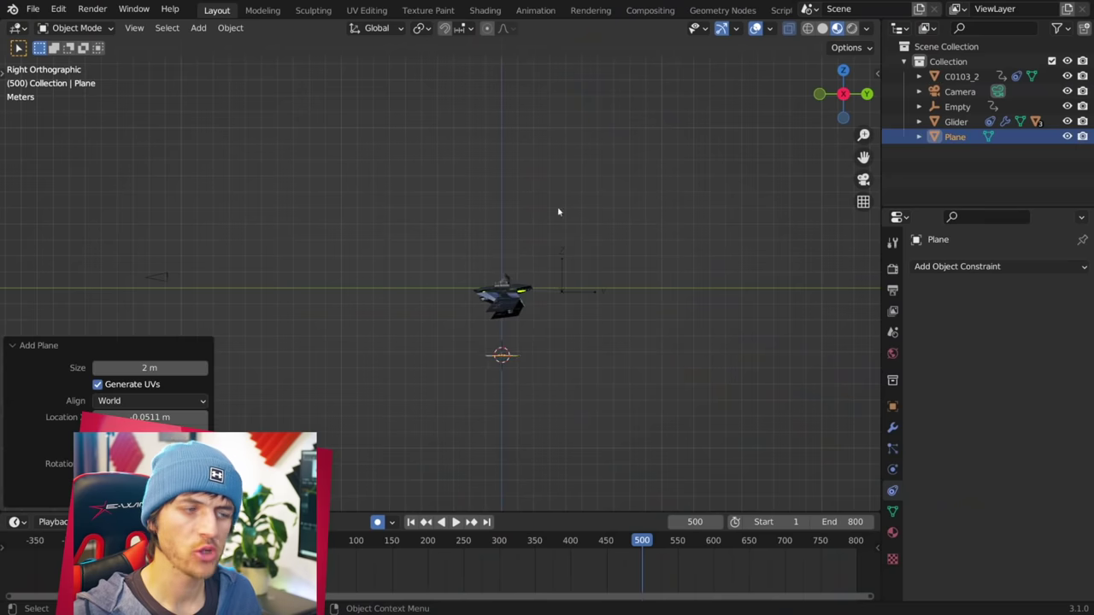
Step: Scale the new ground plane up to about 8.71
key("s")
left_click(862, 447)
Step: Extrude the plane's rear edge five times in side view along a rising curve to form a backdrop wall behind the glider
key("Tab")
middle_click_drag(666, 382, 664, 422)
key("2")
left_click(672, 410)
key("KP_3")
key("e")
left_click(746, 408)
key("e")
left_click(813, 359)
key("e")
left_click(862, 288)
key("e")
left_click(872, 178)
key("e")
left_click(808, 111)
Step: Widen the whole backdrop mesh by scaling it along X until it fills the camera frame, and return to object mode in camera view
middle_click_drag(639, 292, 781, 299)
key("a")
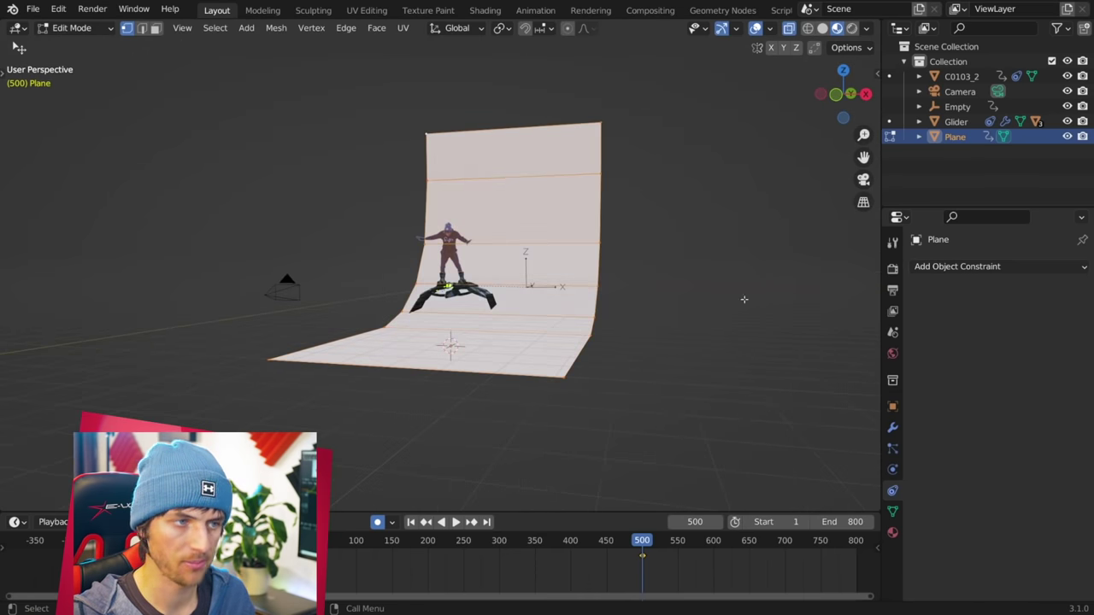
key("s")
key("x")
key("Return")
key("Tab")
key("KP_0")
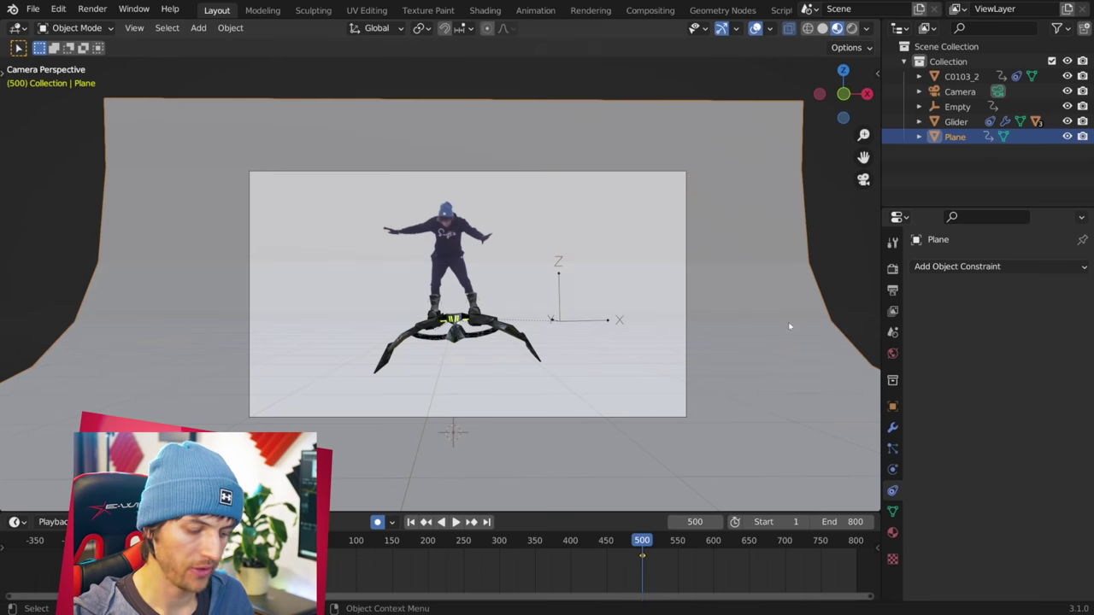
Step: Add a level 1 Subdivision Surface modifier to the backdrop plane and shade it smooth
key("ctrl+1")
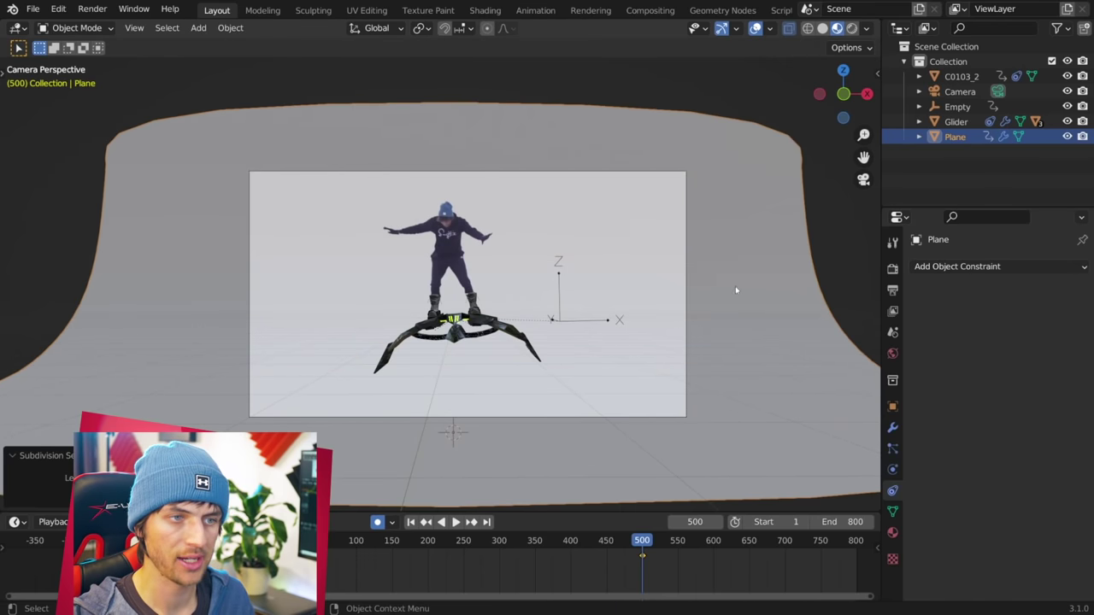
right_click(746, 288)
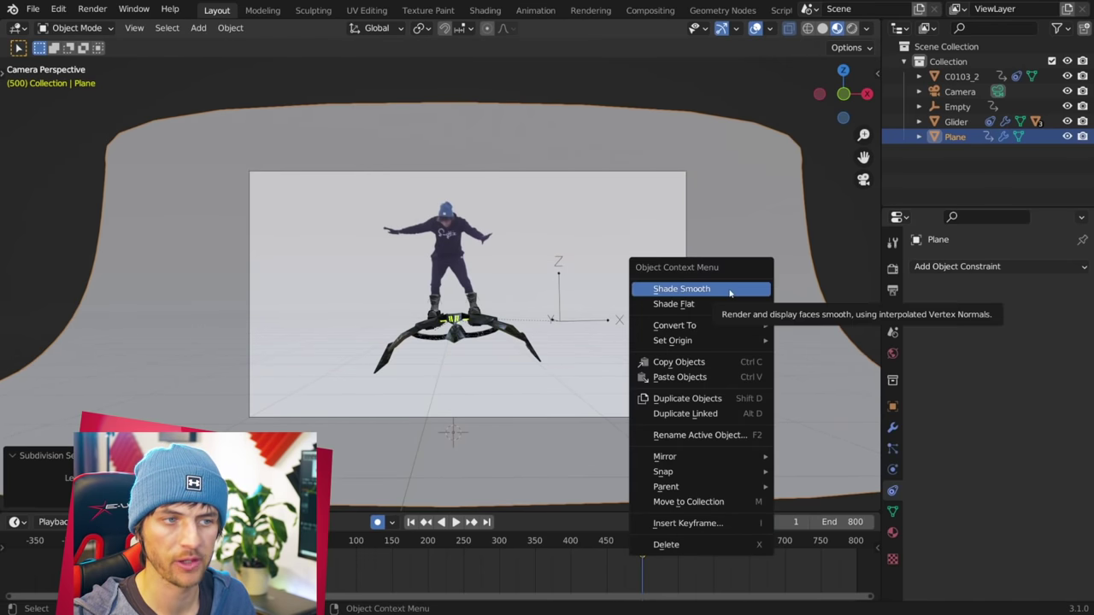
left_click(729, 289)
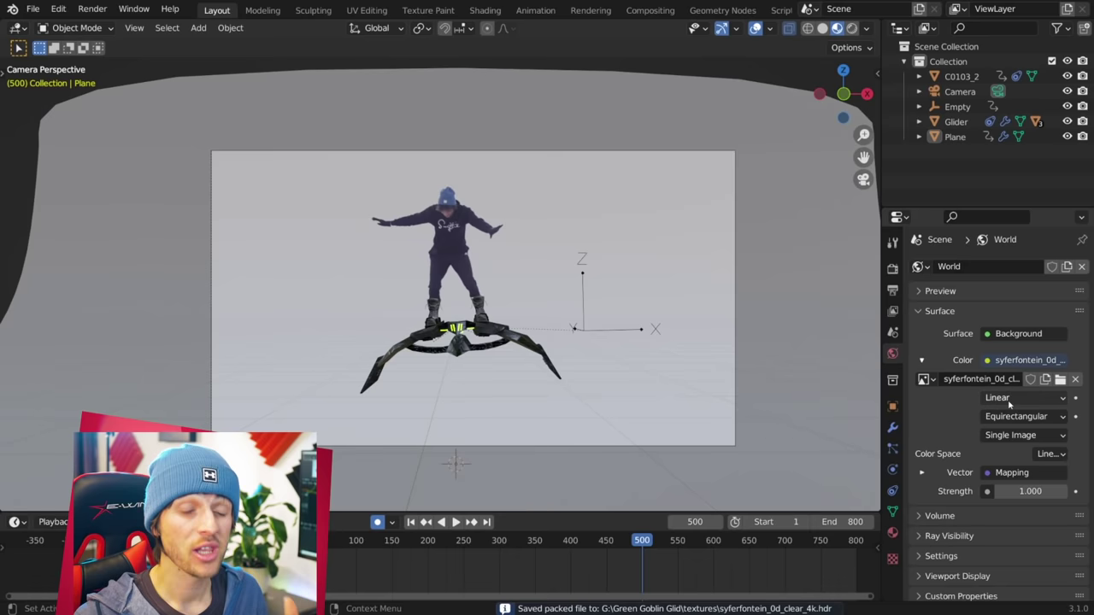
Step: Load syferfontein_0d_clear_4k.hdr as the world background's environment image
left_click(1060, 378)
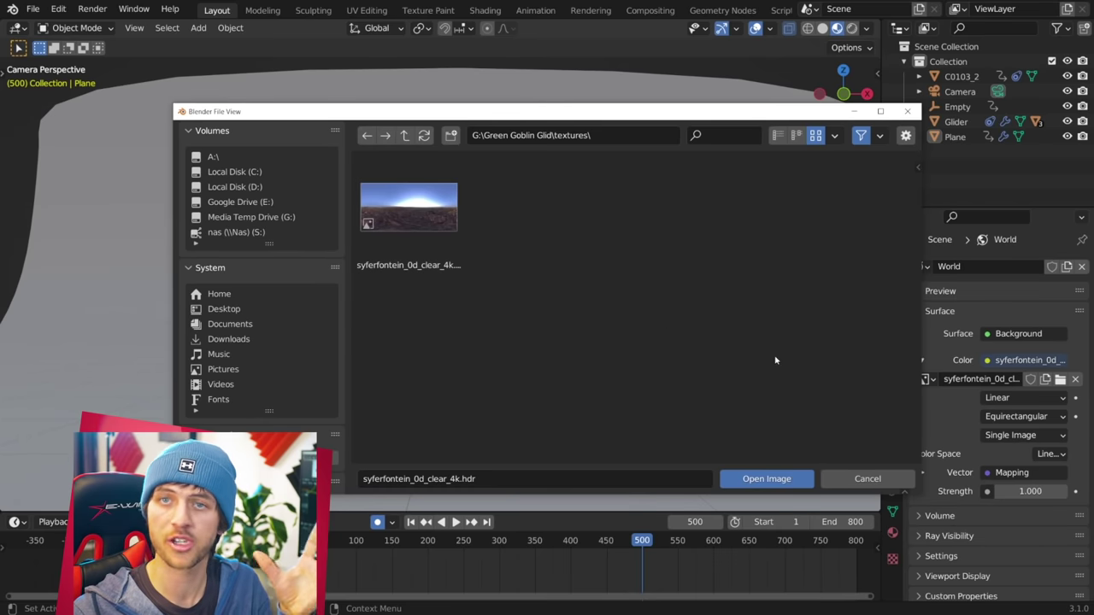
left_click(774, 477)
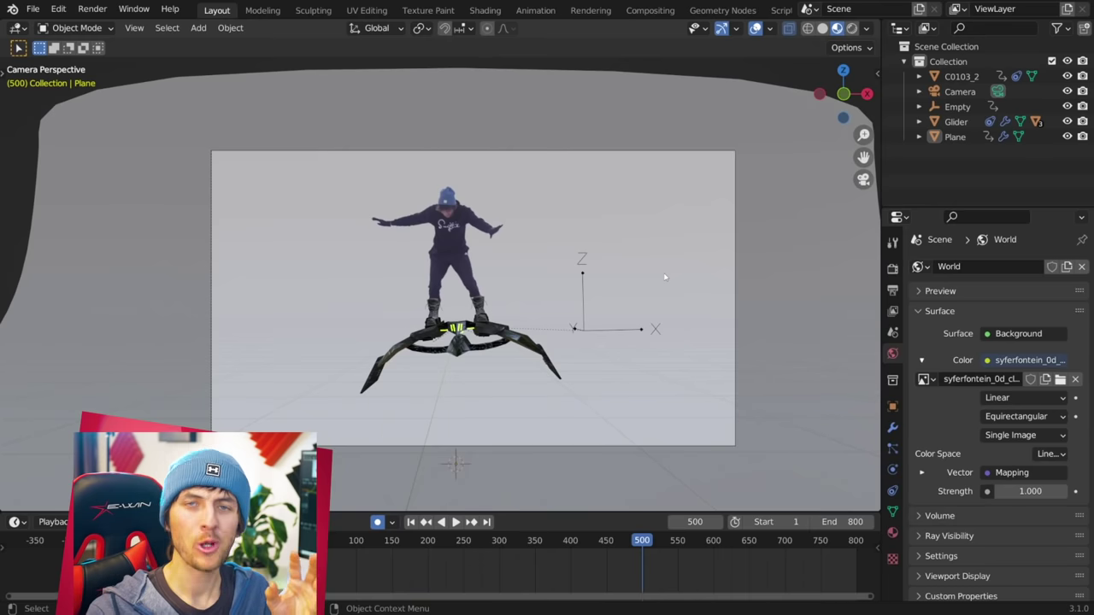
Step: Add a Sun light to the scene
left_click(810, 435)
scroll(810, 435, "down", 3)
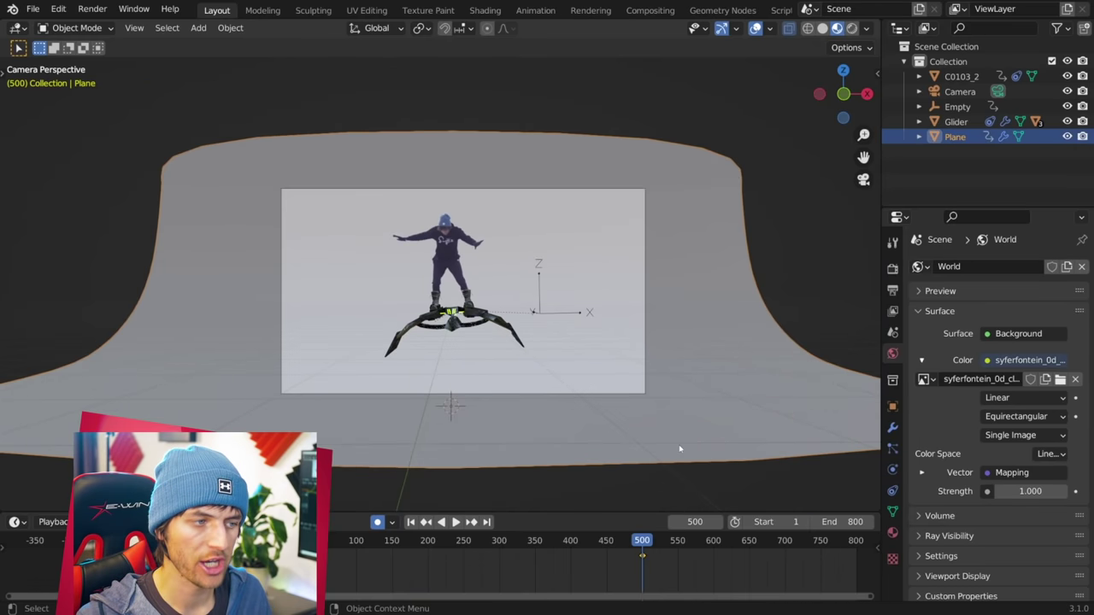
scroll(547, 322, "down", 2)
scroll(549, 323, "up", 1)
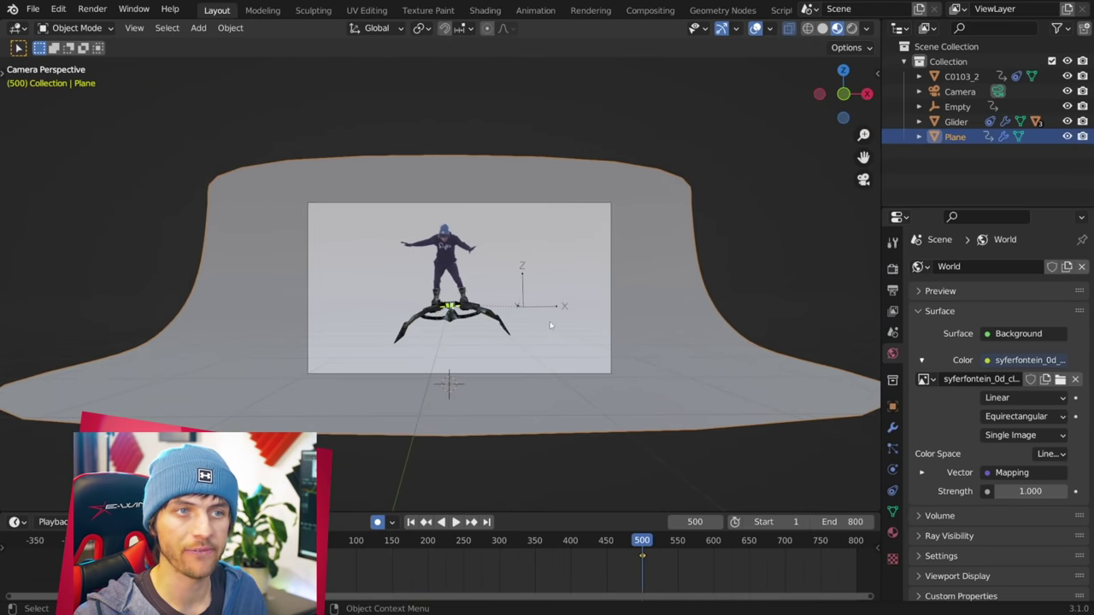
middle_click_drag(552, 325, 606, 285)
key("shift+a")
mouse_move(410, 417)
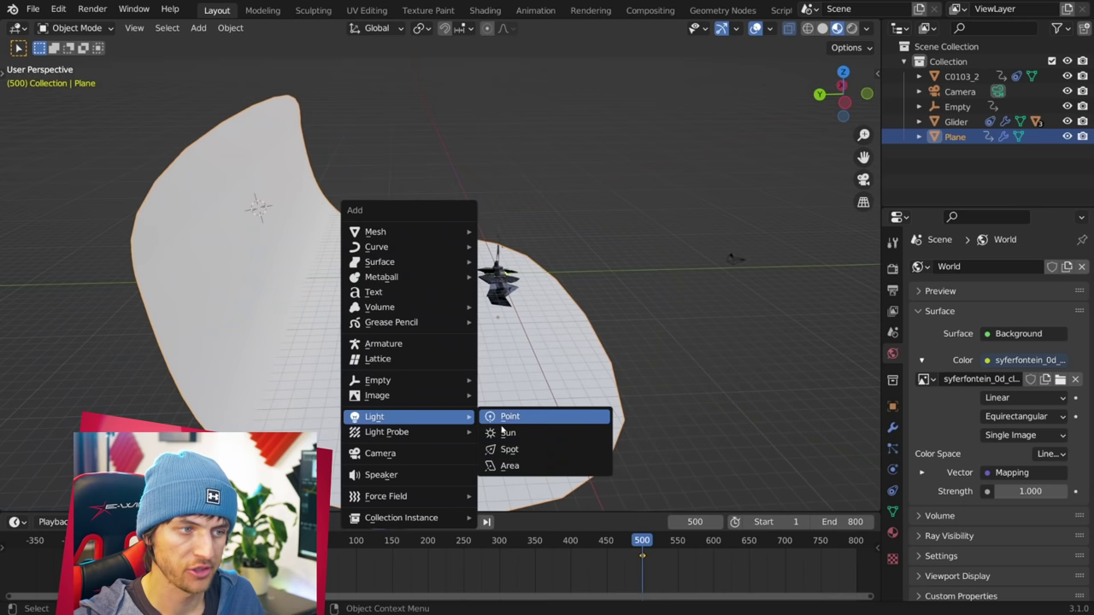
left_click(507, 432)
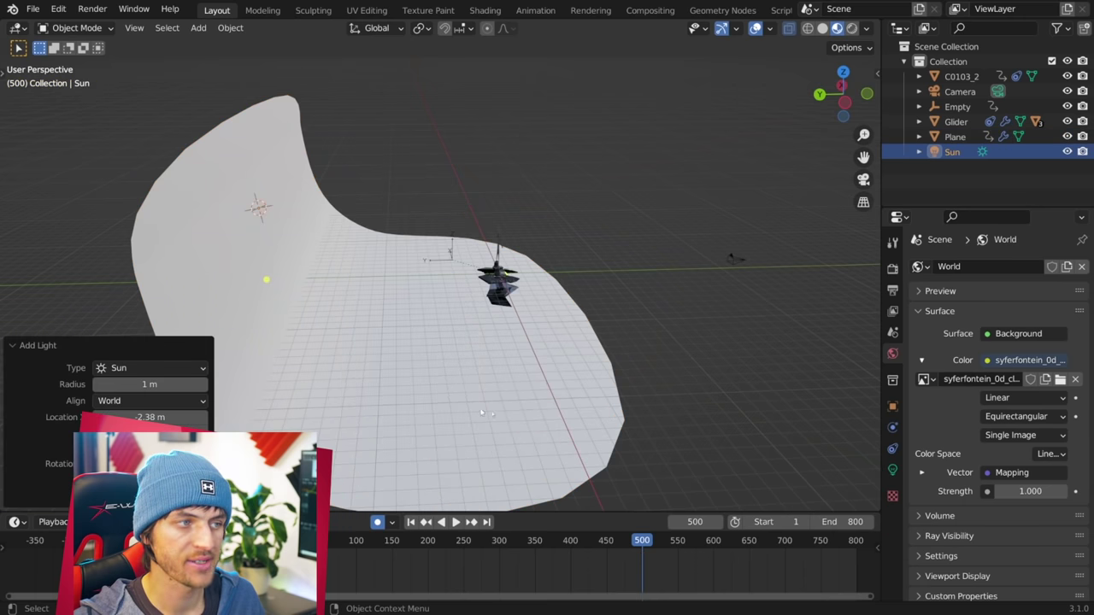
Step: Position the Sun above and behind the rider, rotate it to point down at the glider, and set its angle to 7°
key("g")
left_click(627, 327)
key("r")
left_click(474, 186)
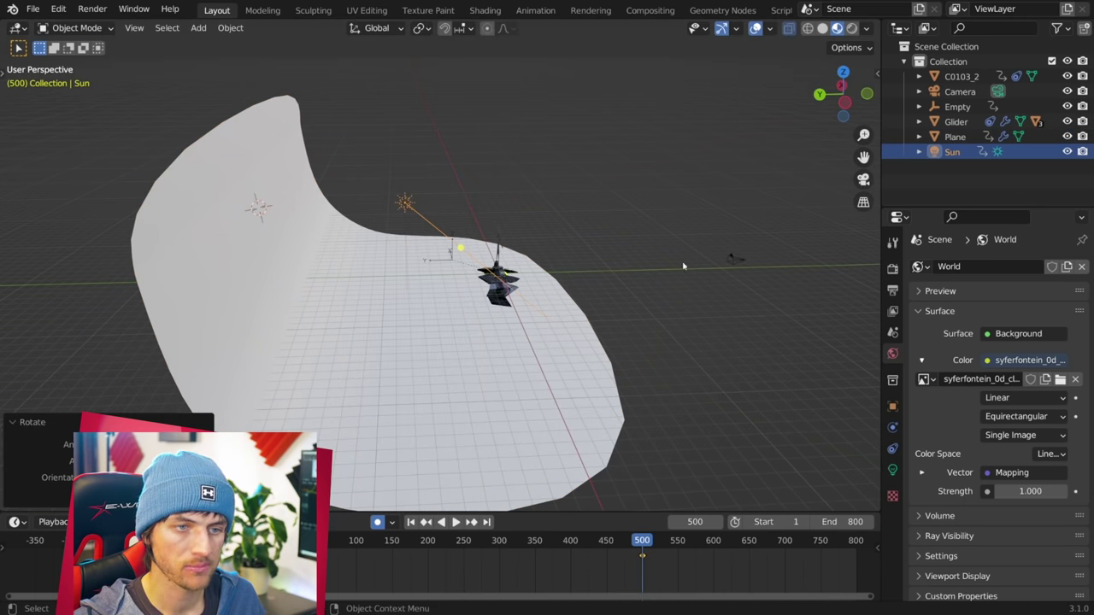
double_click(1019, 391)
type("7")
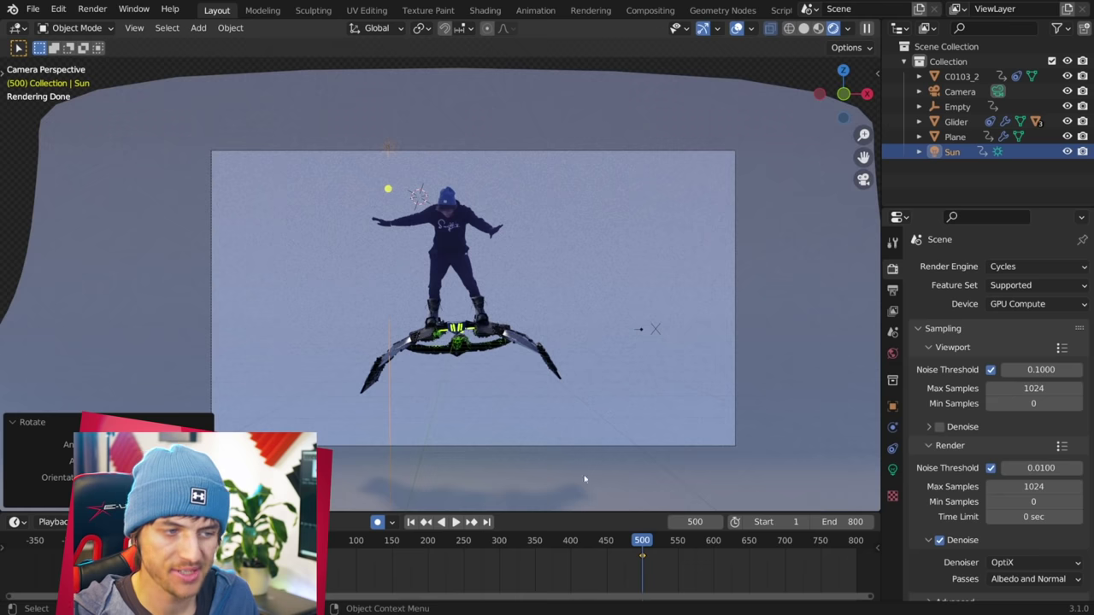
Step: Raise the backdrop plane about 1.45 m along Z so the glider's shadow falls inside the camera frame
left_click(796, 374)
key("g")
key("z")
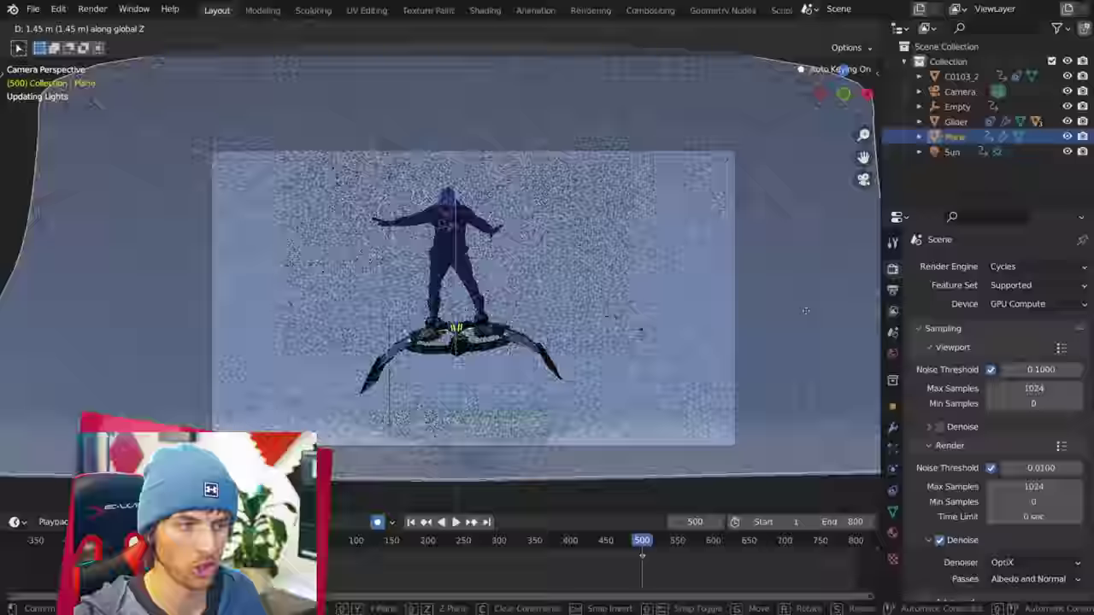
left_click(806, 312)
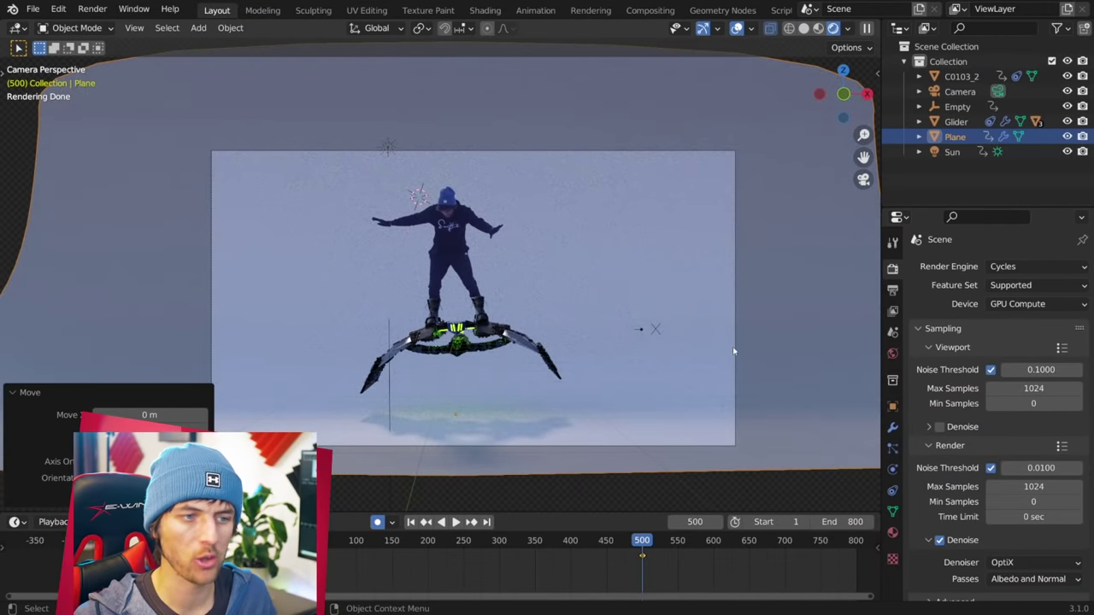
Step: Disable Shadow in the backdrop plane's ray visibility settings
left_click(892, 407)
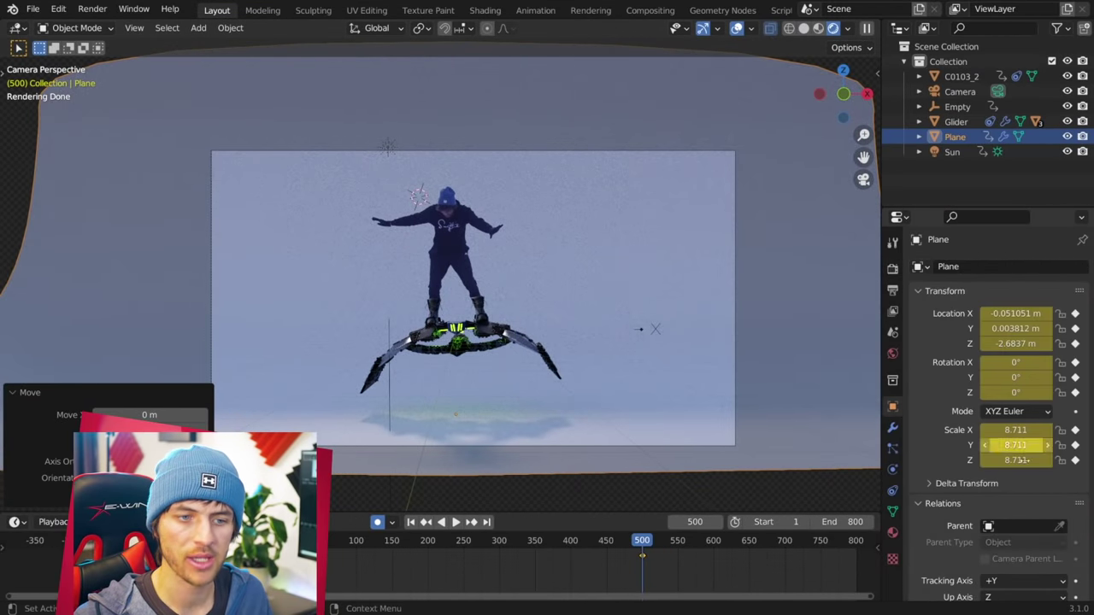
scroll(1017, 460, "down", 10)
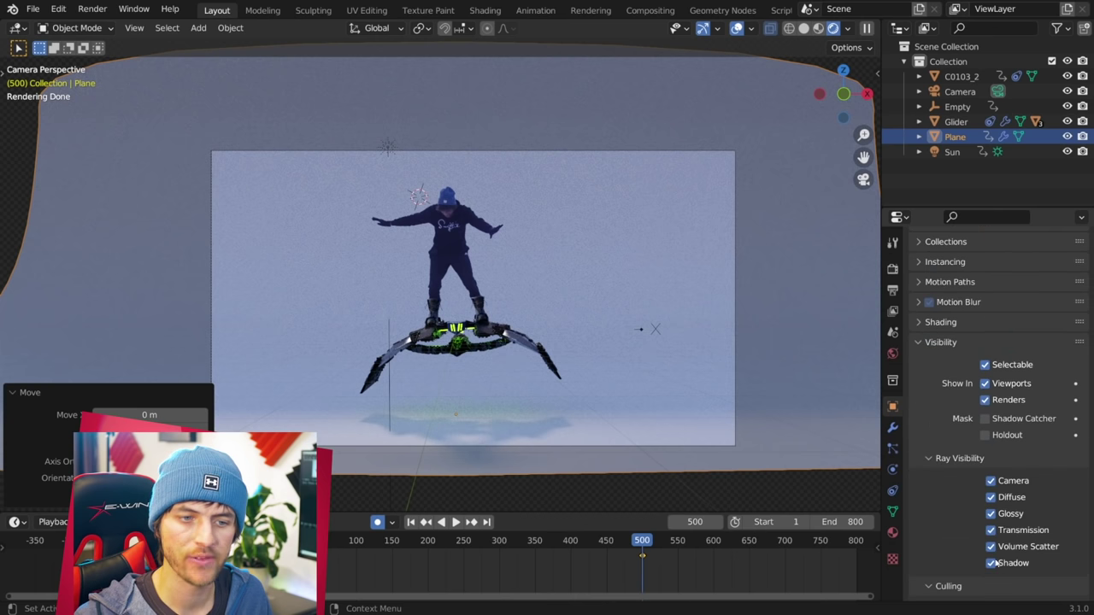
left_click(993, 565)
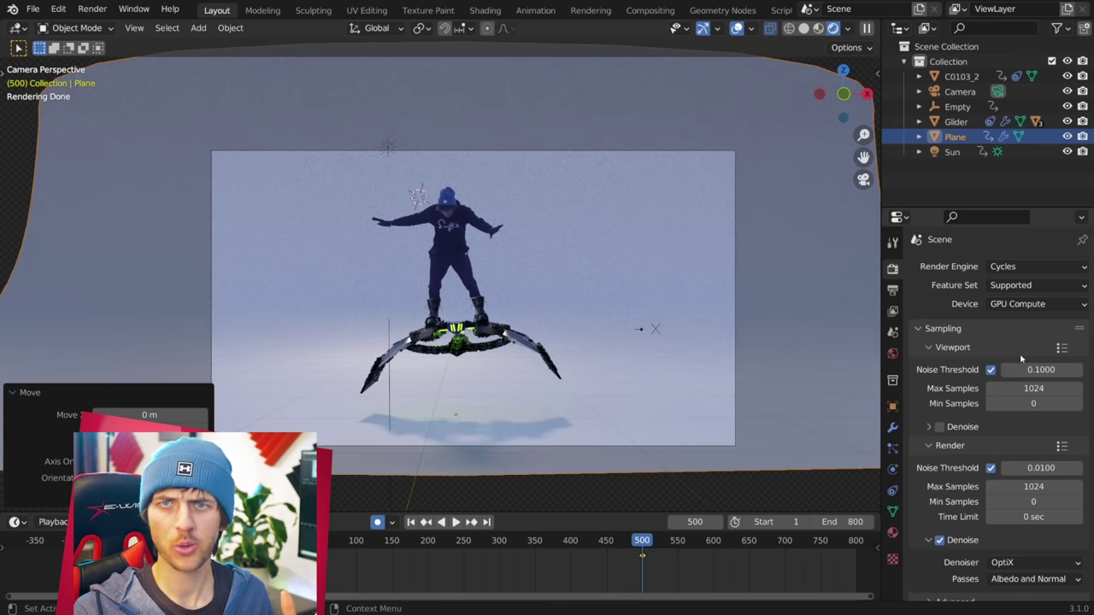
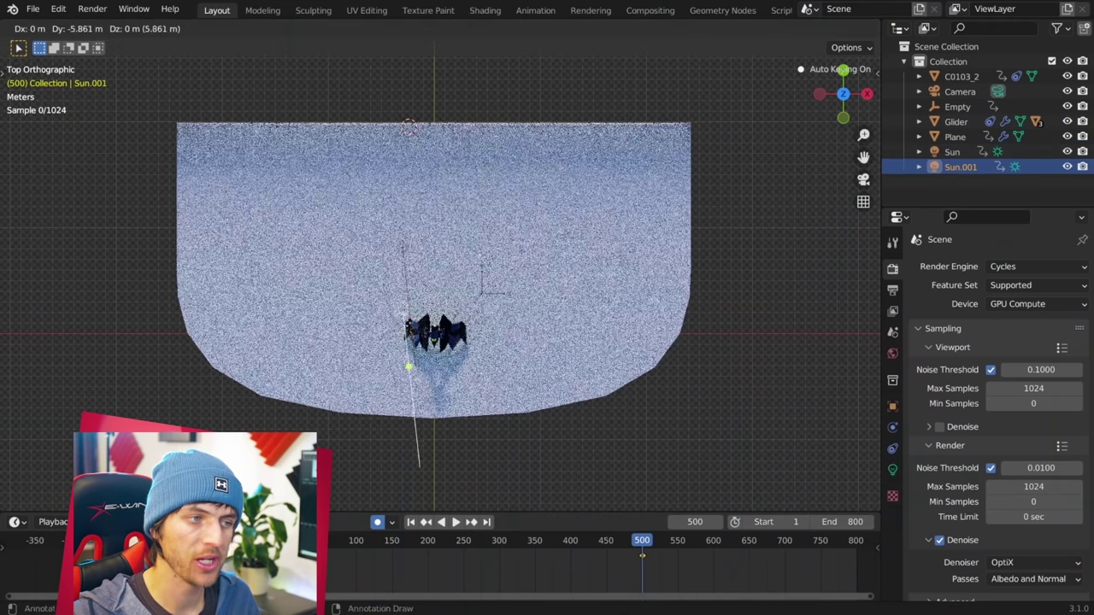
Step: Place the duplicated sun light on the camera side of the glider and rotate it to aim at the glider
left_click(509, 421)
key("r")
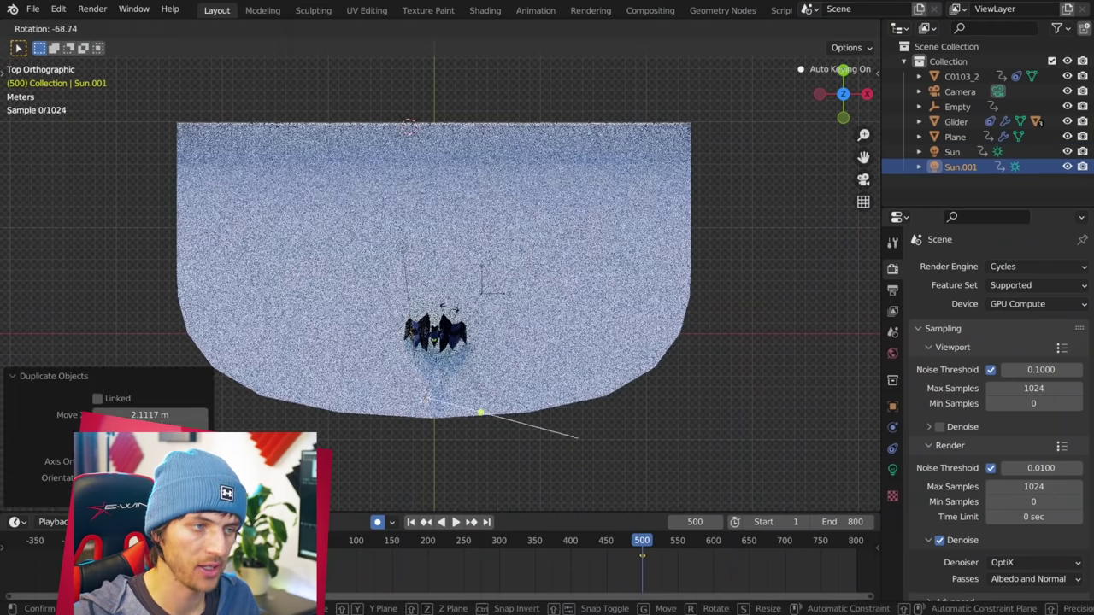
left_click(390, 418)
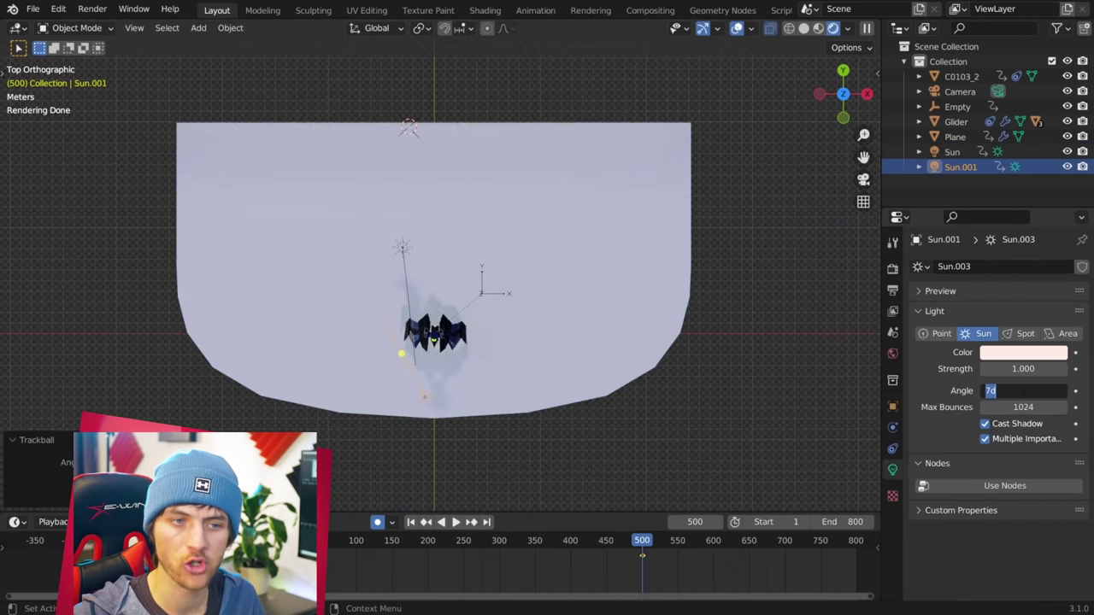
Step: Give the duplicated sun light a 15° angle, a pale blue colour and a strength of 0.6
type("15")
key("Return")
left_click(1032, 350)
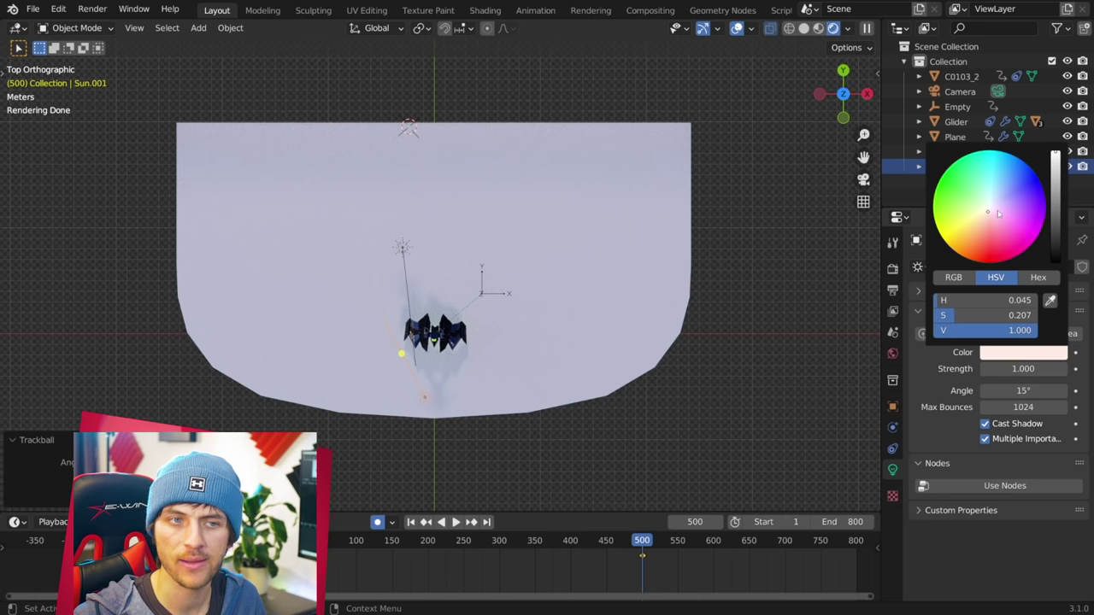
left_click_drag(994, 209, 992, 204)
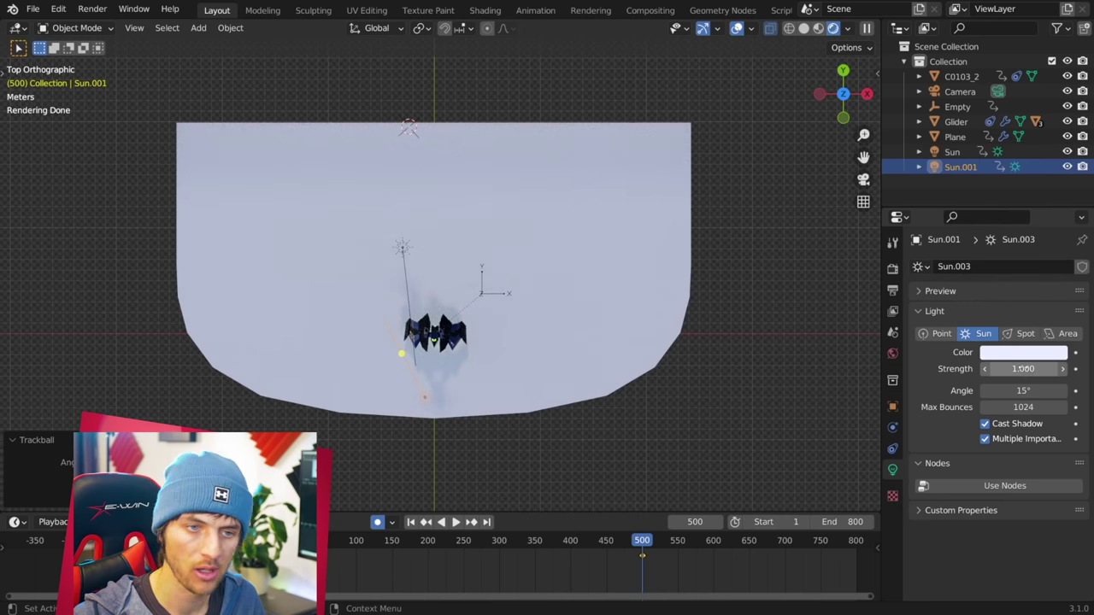
type("0.6")
key("Return")
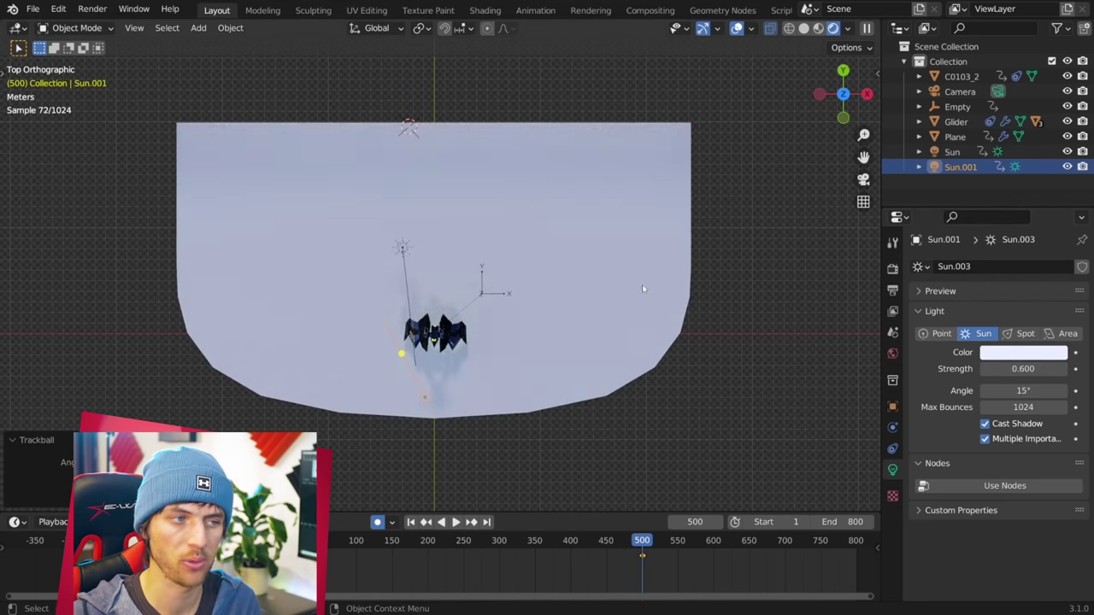
Step: In the C0103_2 footage material, link the Bright/Contrast colour to the Principled BSDF's Emission and set Emission Strength to 0.5
key("KP_0")
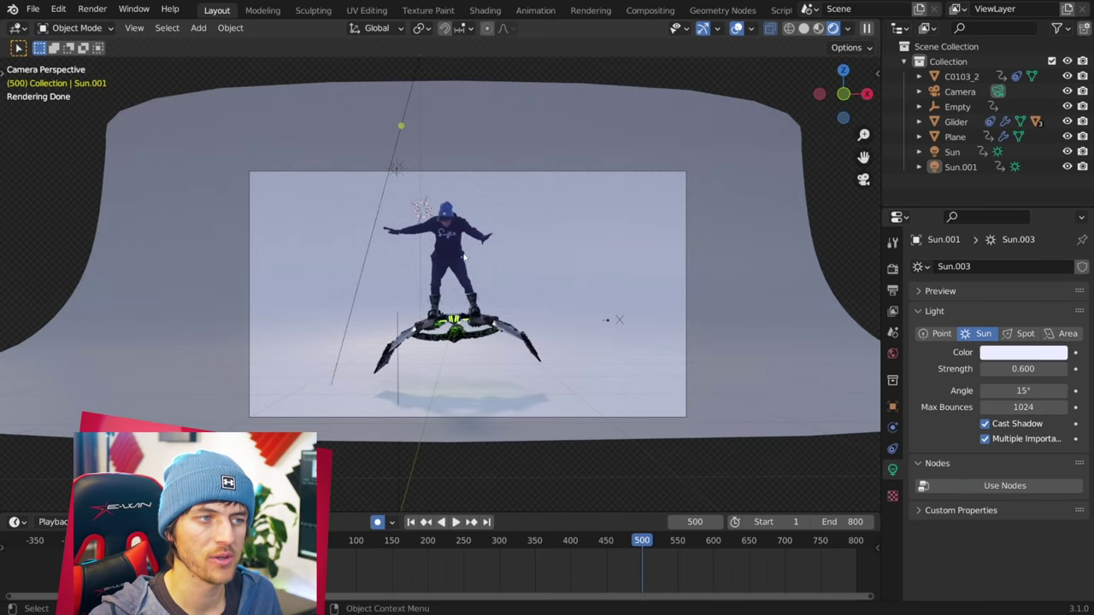
left_click(386, 223)
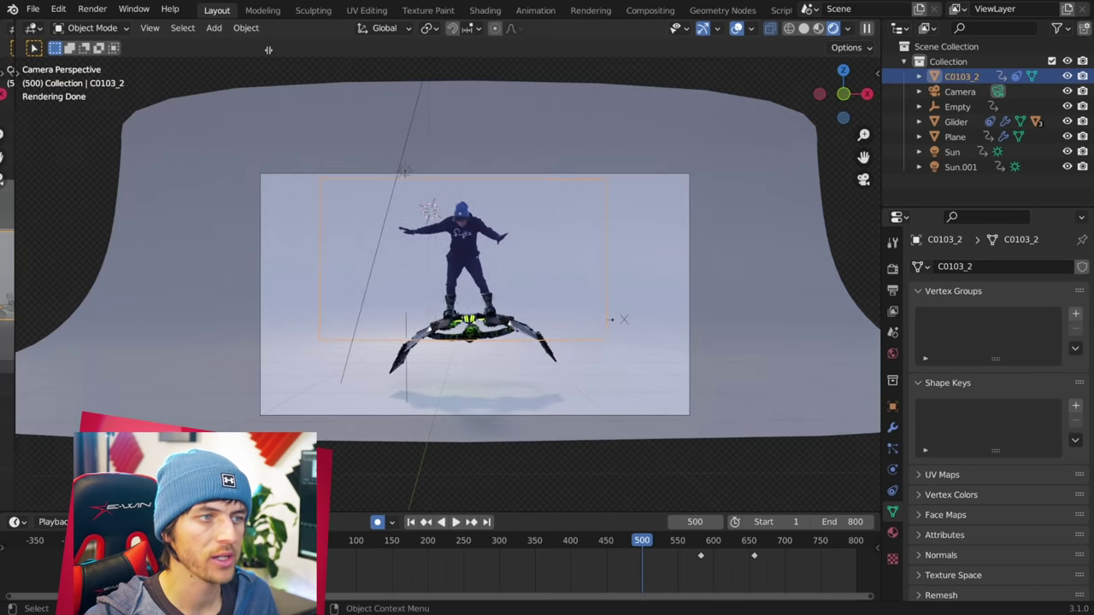
key("ctrl+space")
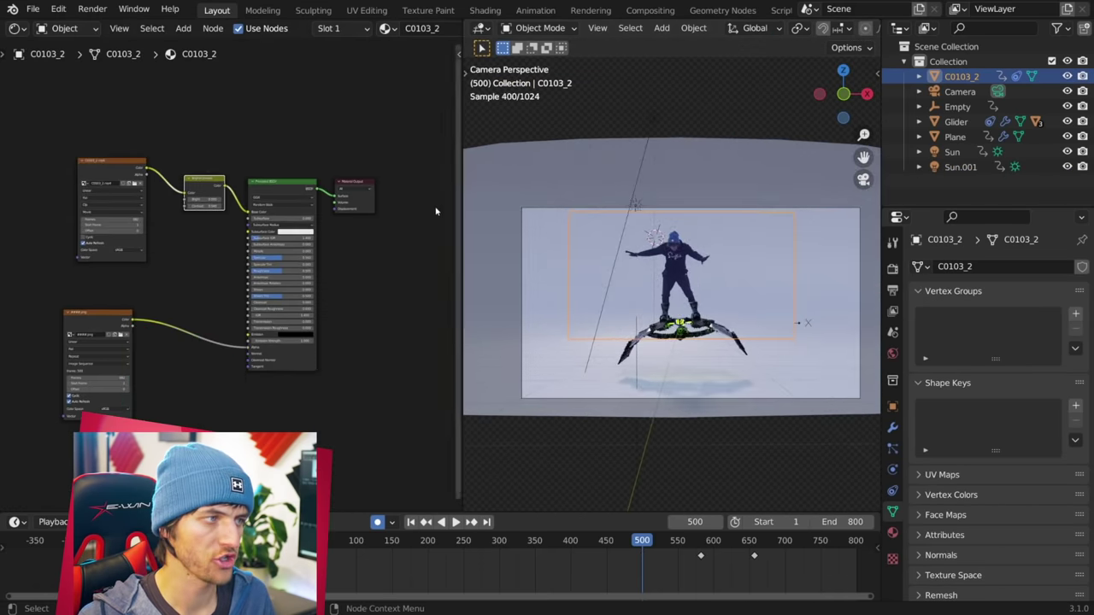
scroll(188, 187, "up", 1)
left_click_drag(132, 152, 252, 345)
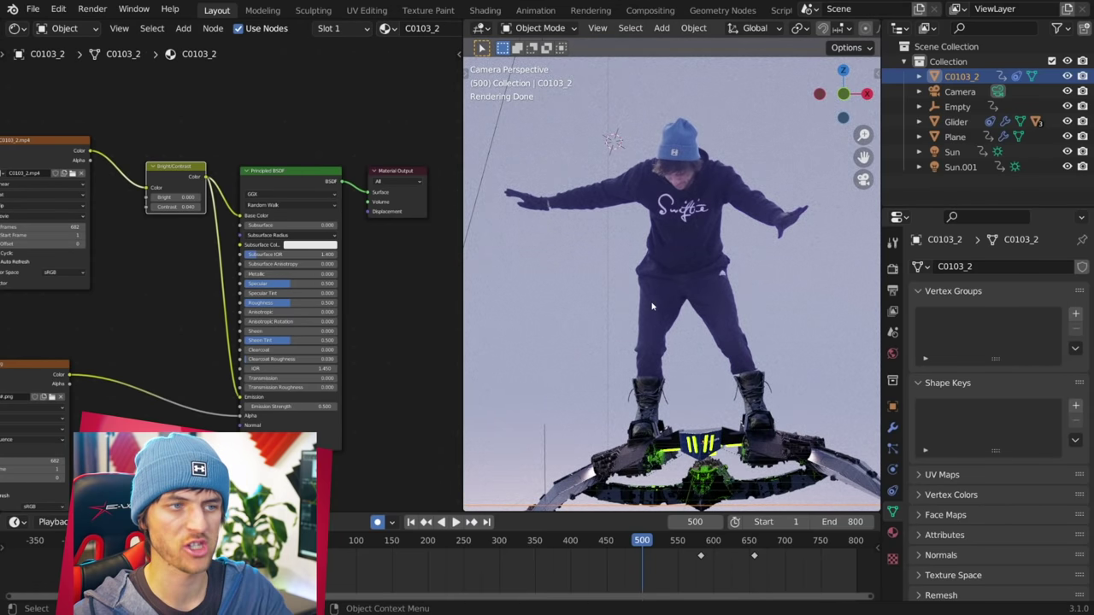
scroll(837, 328, "down", 4)
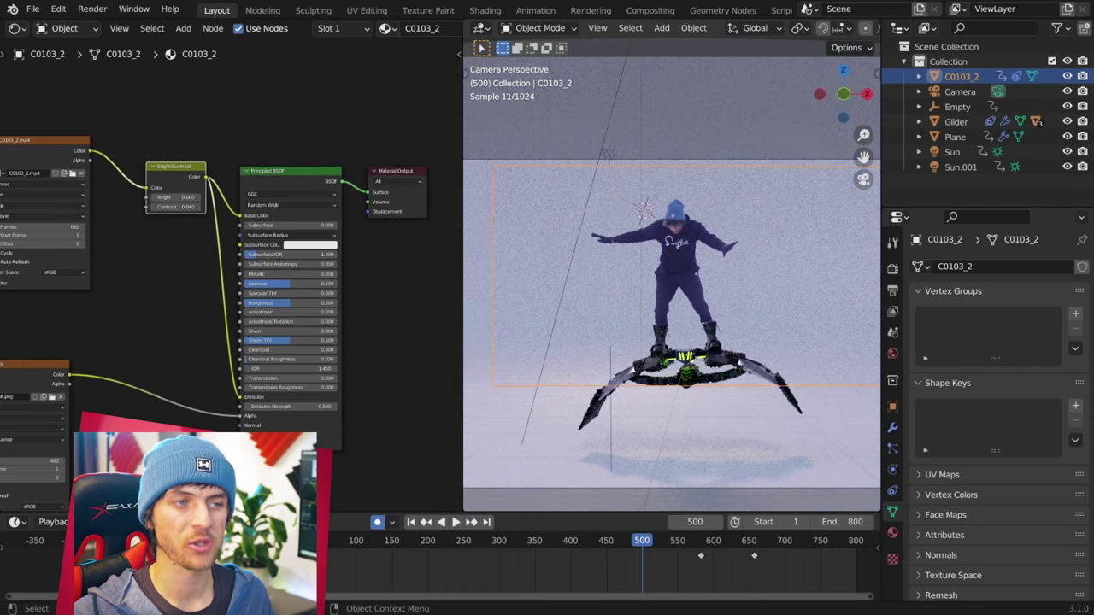
Step: Rotate the duplicated sun light freely to change the direction it lights the rider and glider from
left_click(611, 115)
key("r")
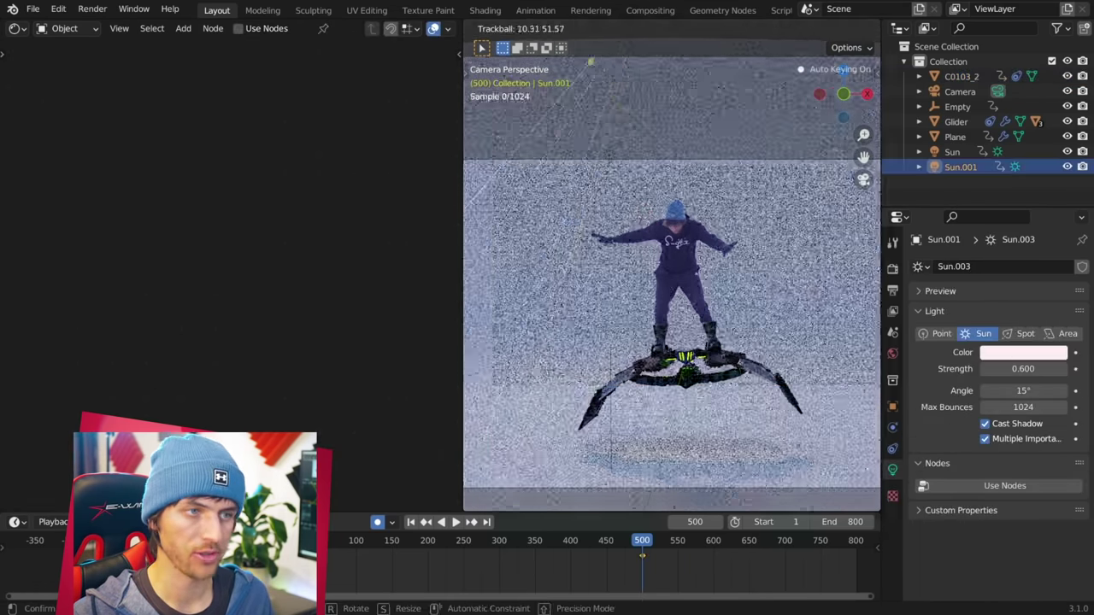
left_click(639, 226)
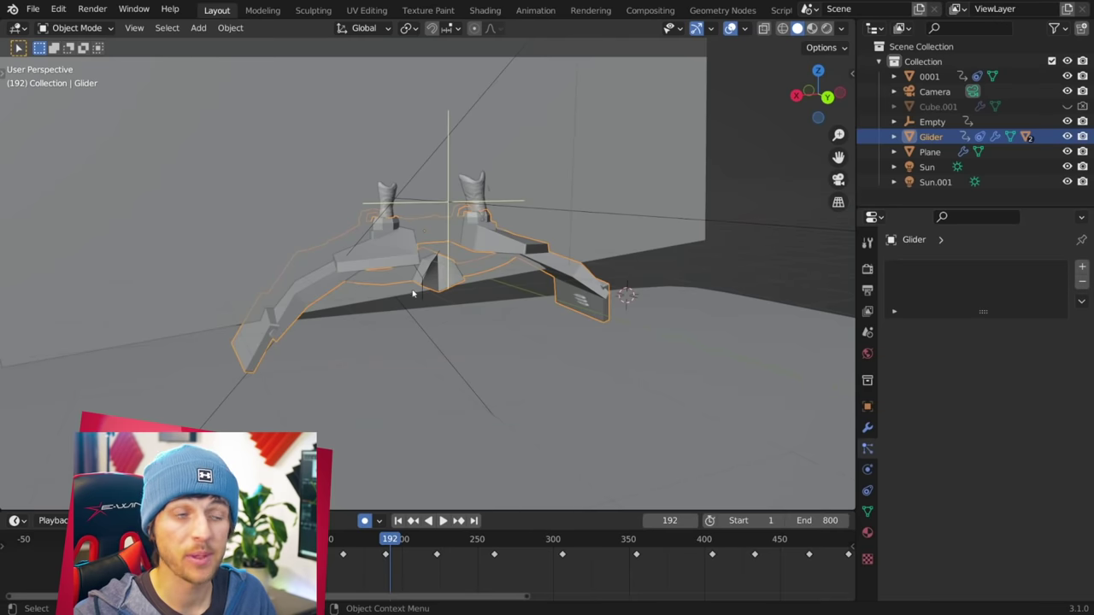
Step: Add an ico sphere at the glider's wing and scale it down to about 0.12
middle_click_drag(413, 294, 306, 325)
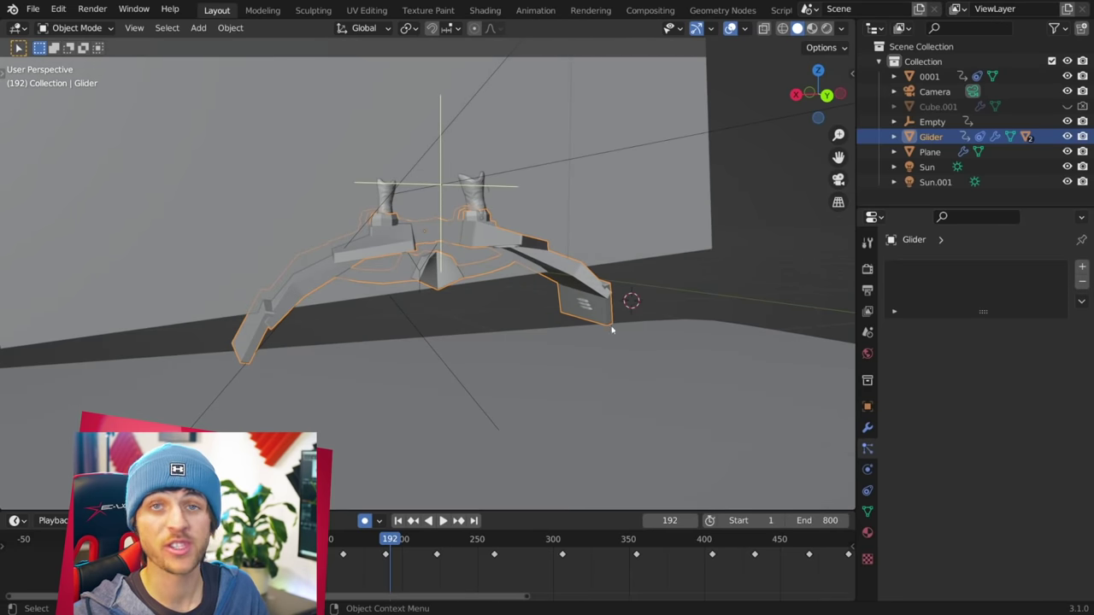
middle_click_drag(372, 308, 394, 298)
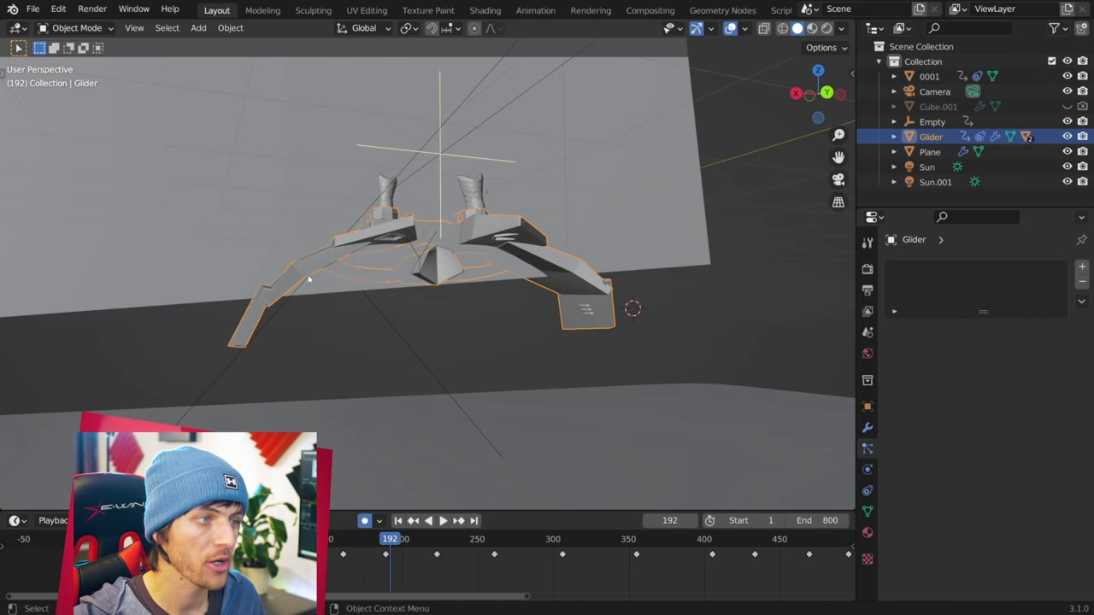
middle_click_drag(298, 271, 298, 287)
key("shift+a")
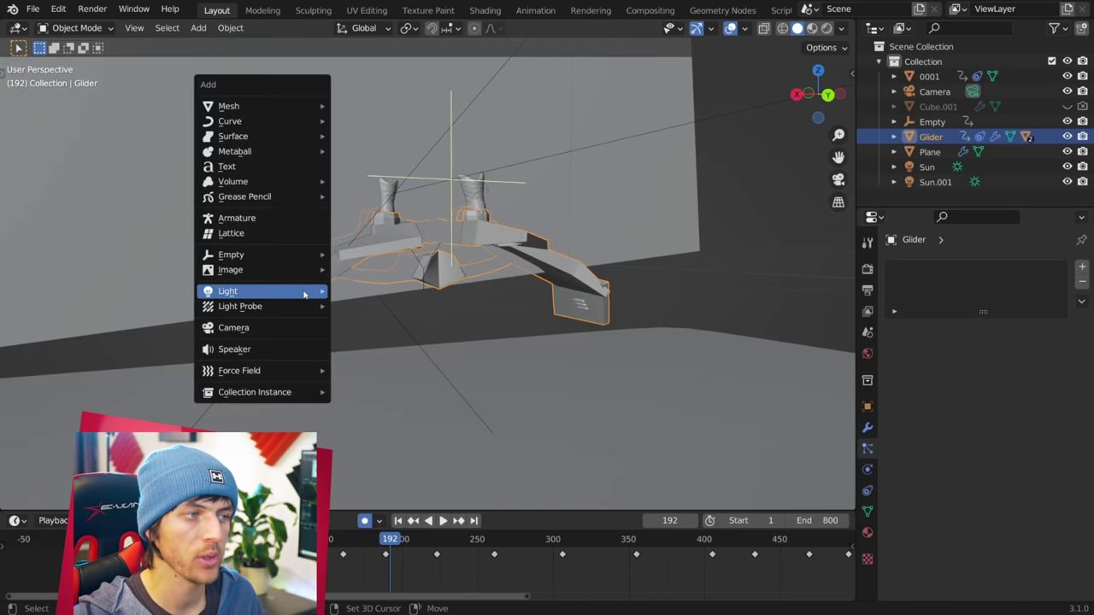
mouse_move(245, 106)
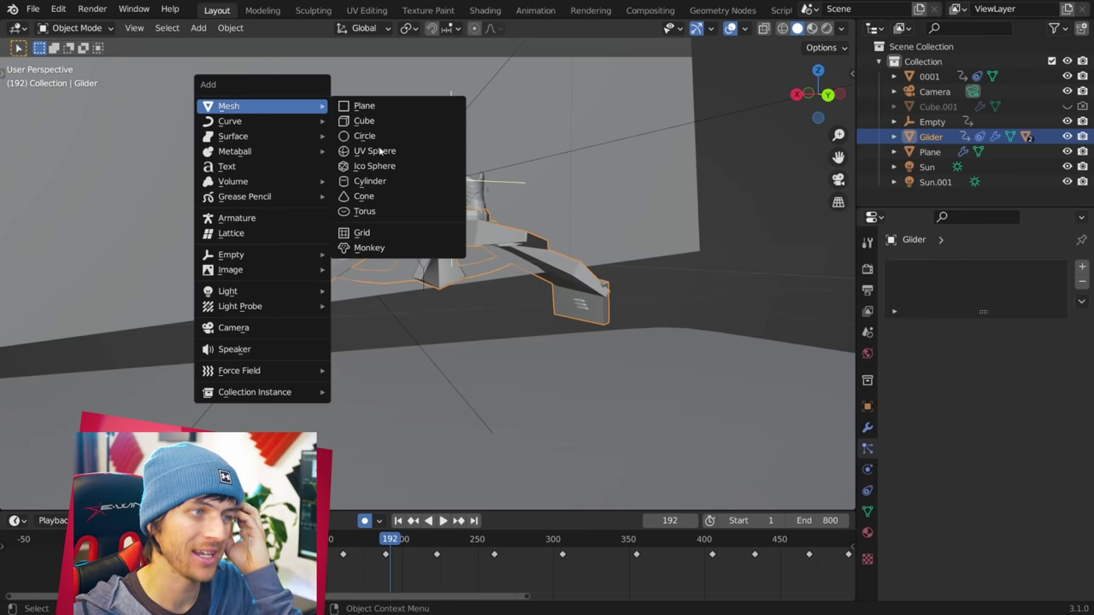
left_click(396, 169)
key("s")
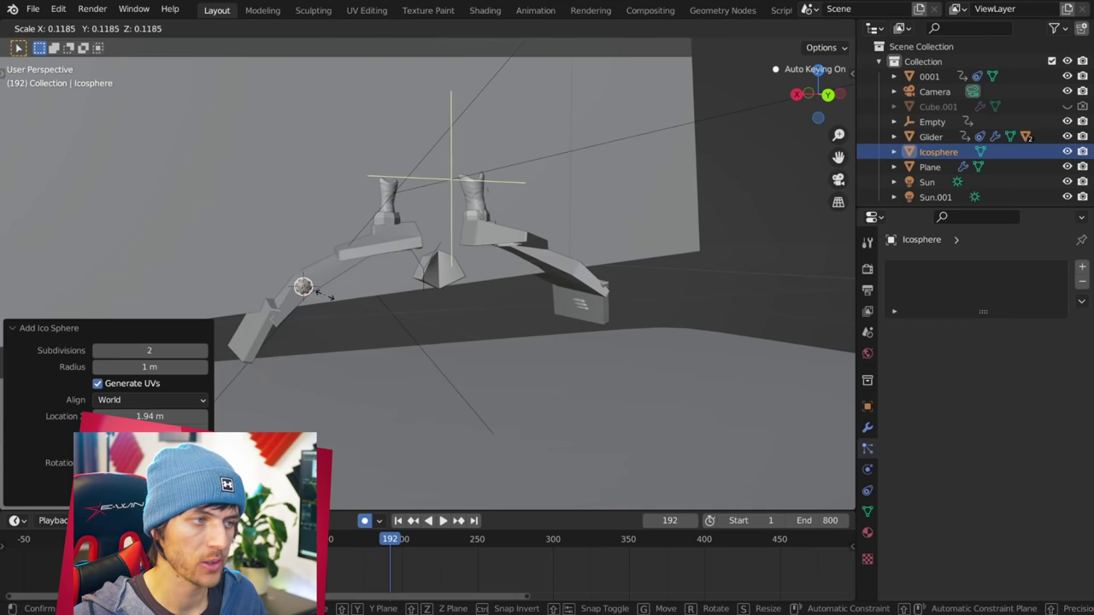
left_click(329, 295)
Step: Fine-tune the ico sphere's size and position so it sits on the underside of the glider's wing
middle_click_drag(329, 295, 319, 276)
key("s")
left_click(318, 277)
key("g")
left_click(323, 278)
key("s")
left_click(326, 277)
Step: Duplicate the ico sphere and place the copy at the matching spot on the glider's opposite wing
key("shift+d")
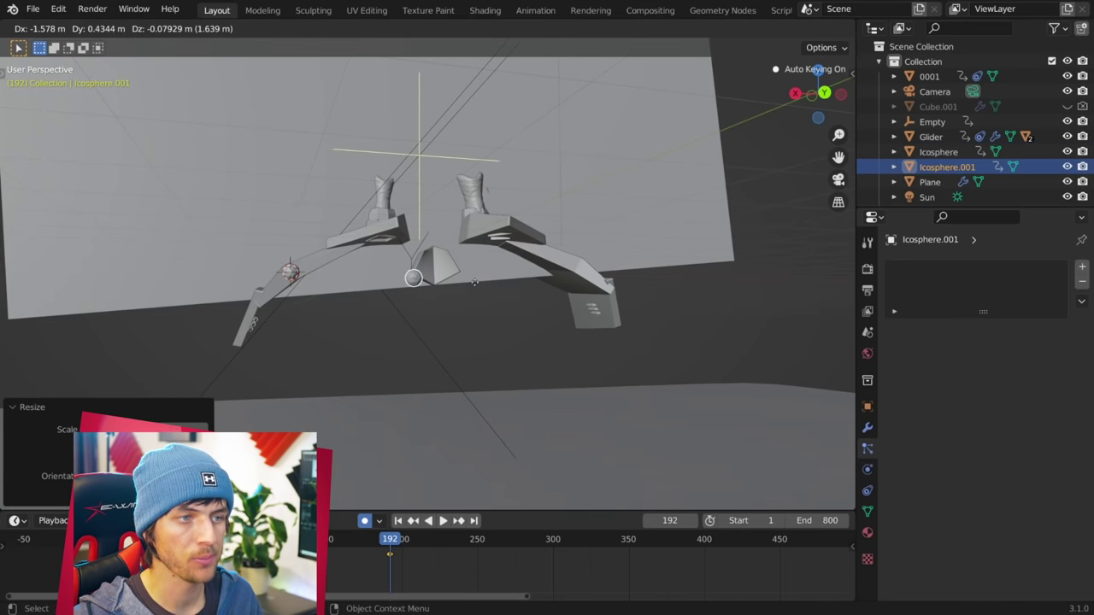
left_click(611, 270)
middle_click_drag(611, 270, 651, 437)
key("g")
left_click(521, 328)
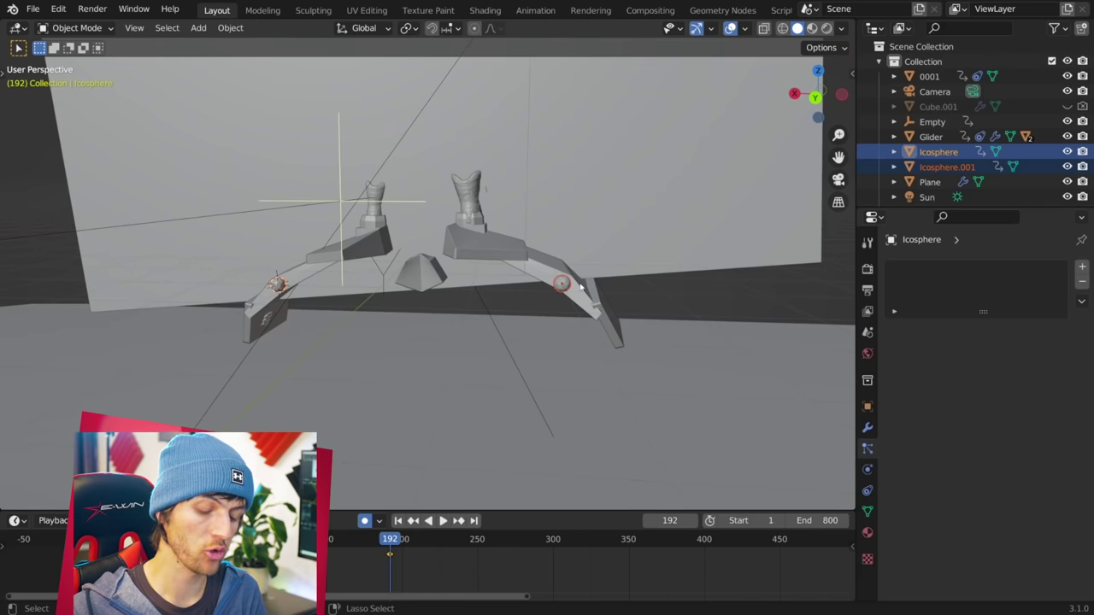
Step: Join the two ico spheres, parent them to the Glider as Object, and play the animation to check they follow
key("ctrl+j")
middle_click_drag(580, 287, 578, 275)
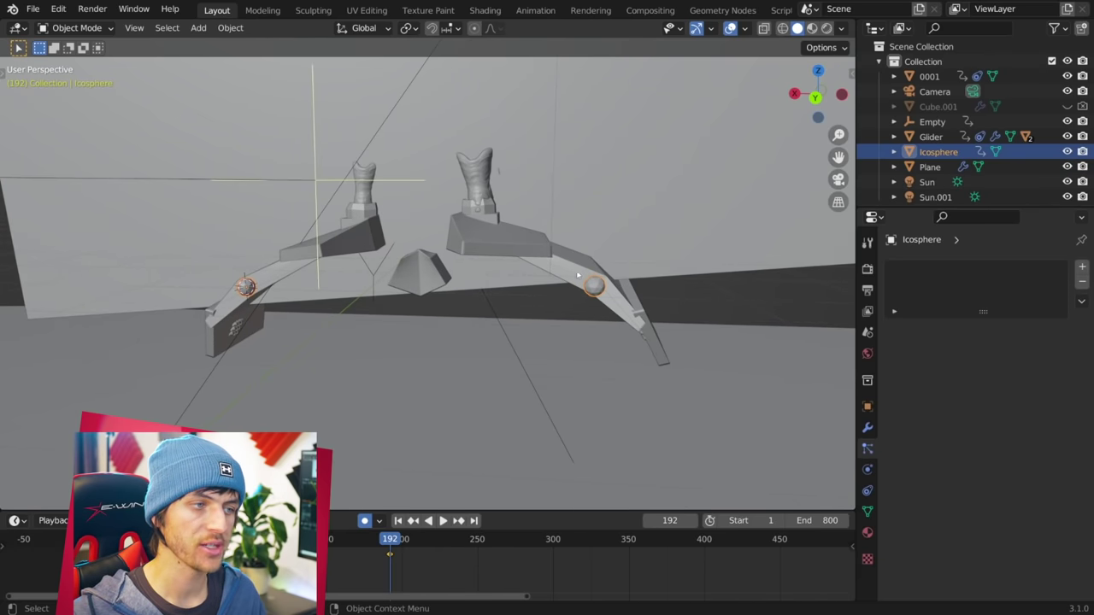
left_click(513, 245, "shift")
key("ctrl+p")
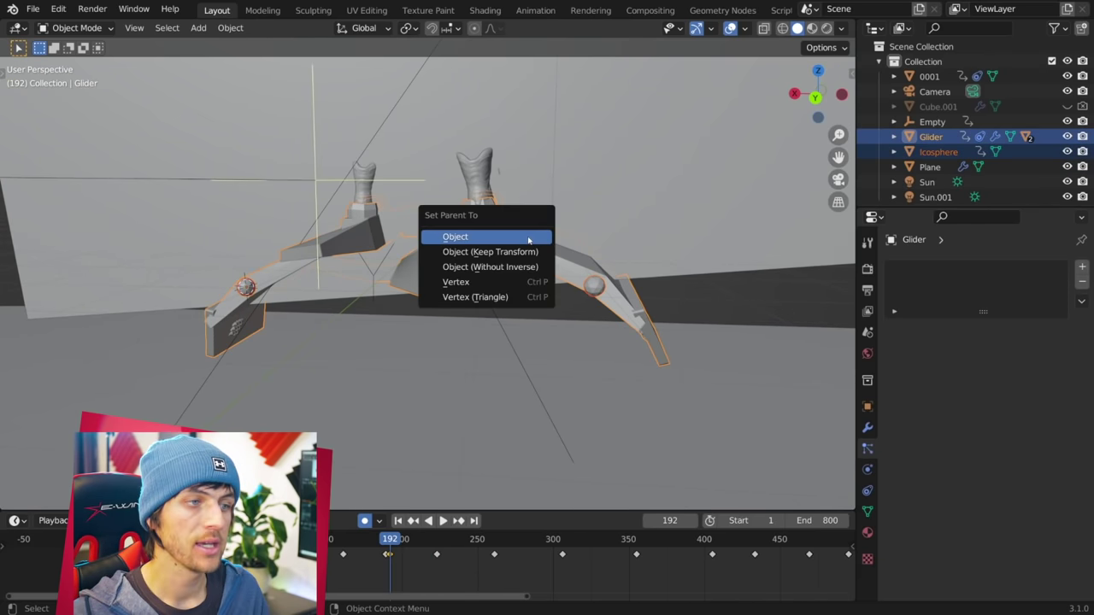
left_click(528, 240)
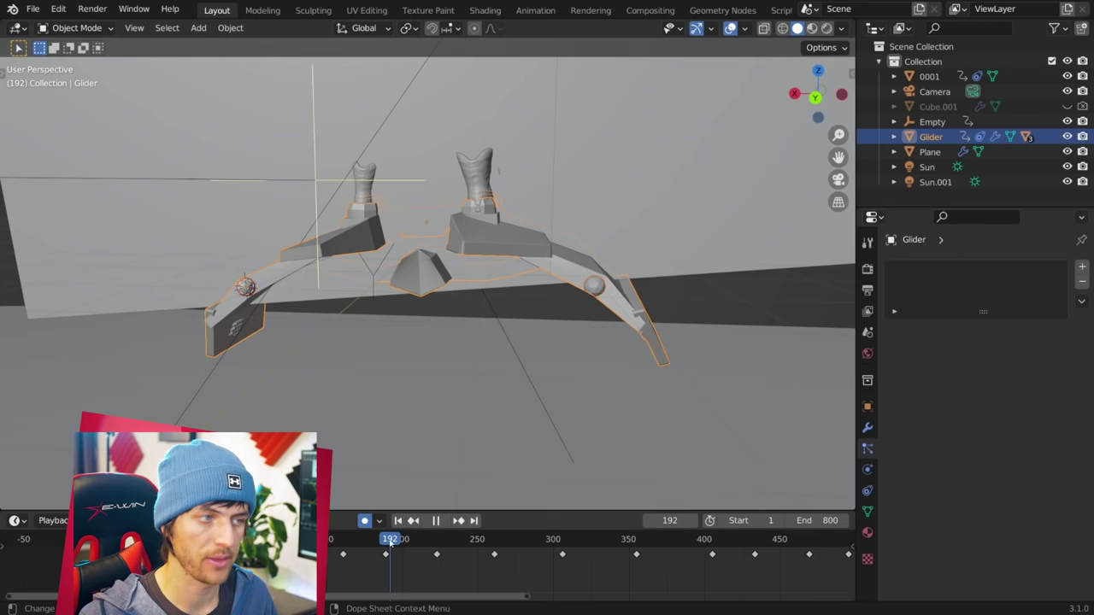
key("space")
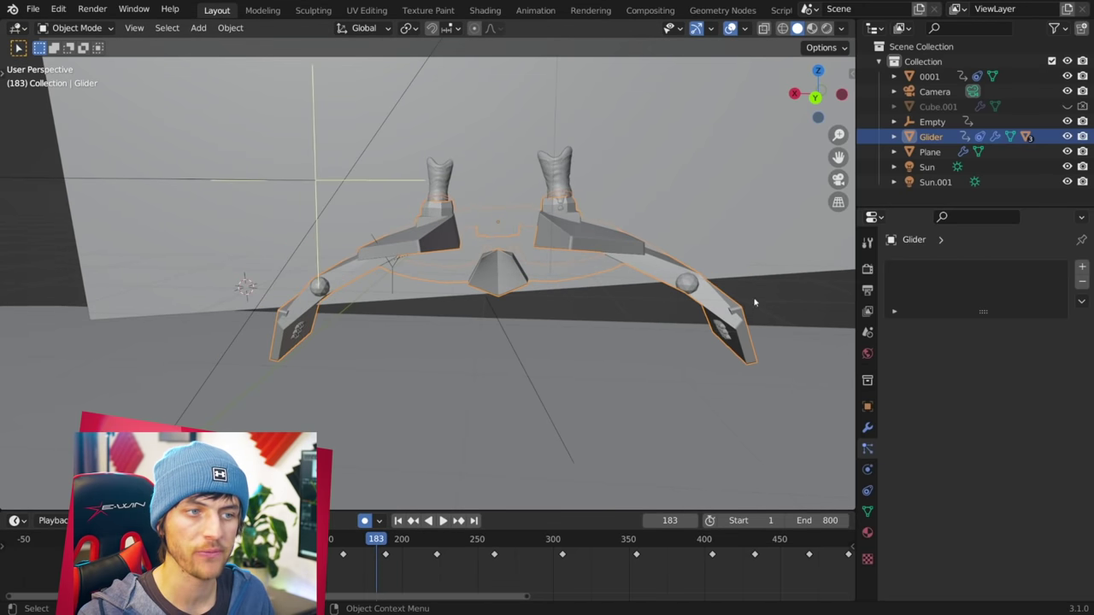
Step: Add a particle system to the joined ico spheres with Number 10000, Frame Start -12, End 680 and Lifetime 12
left_click(686, 283)
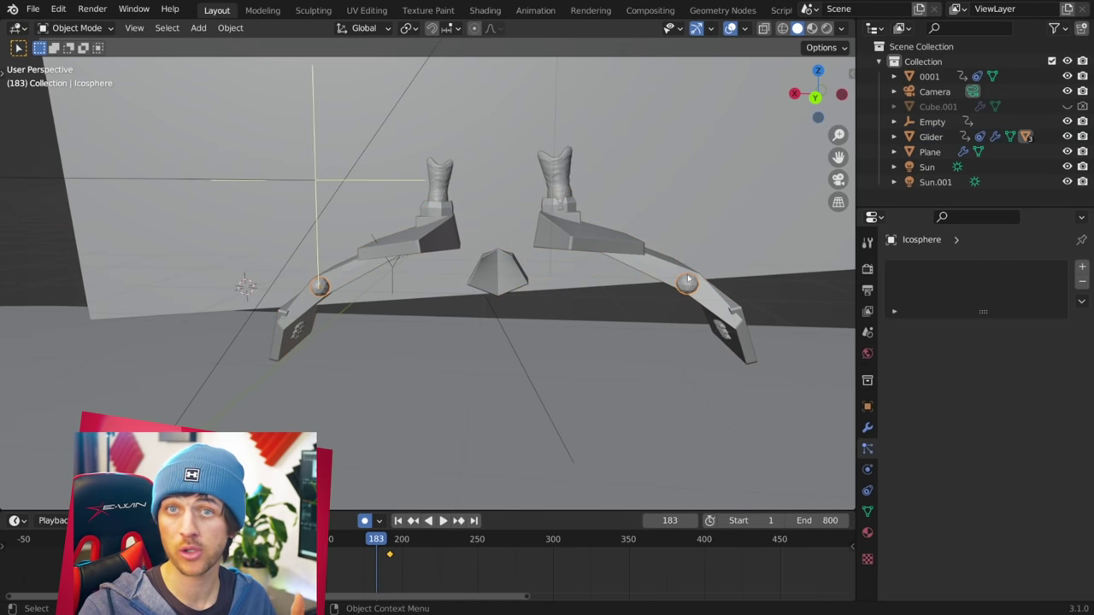
left_click(1081, 272)
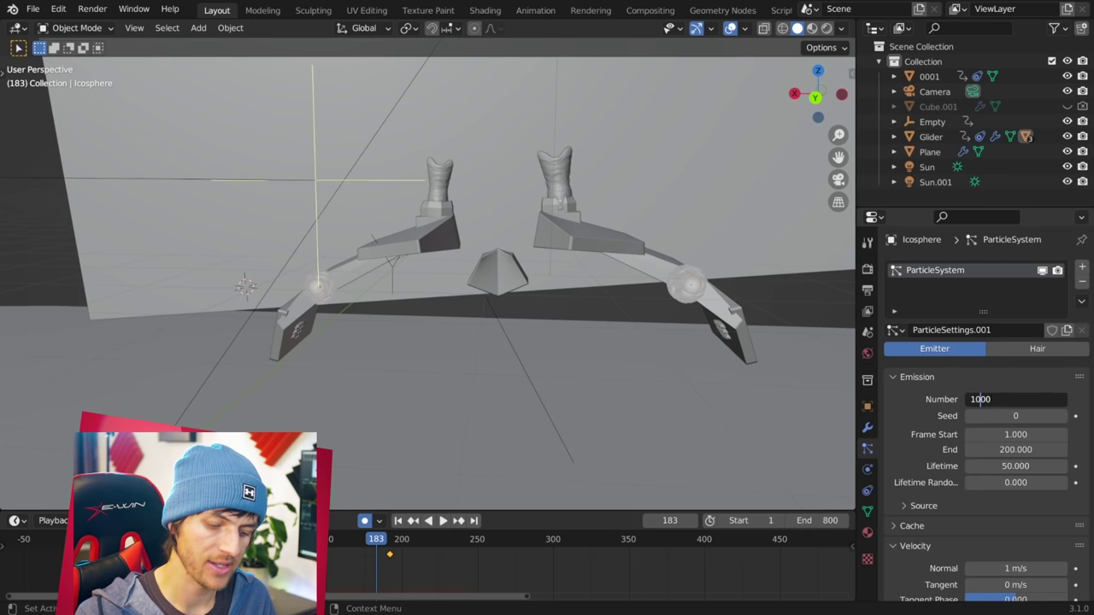
type("0")
key("Return")
left_click(1015, 434)
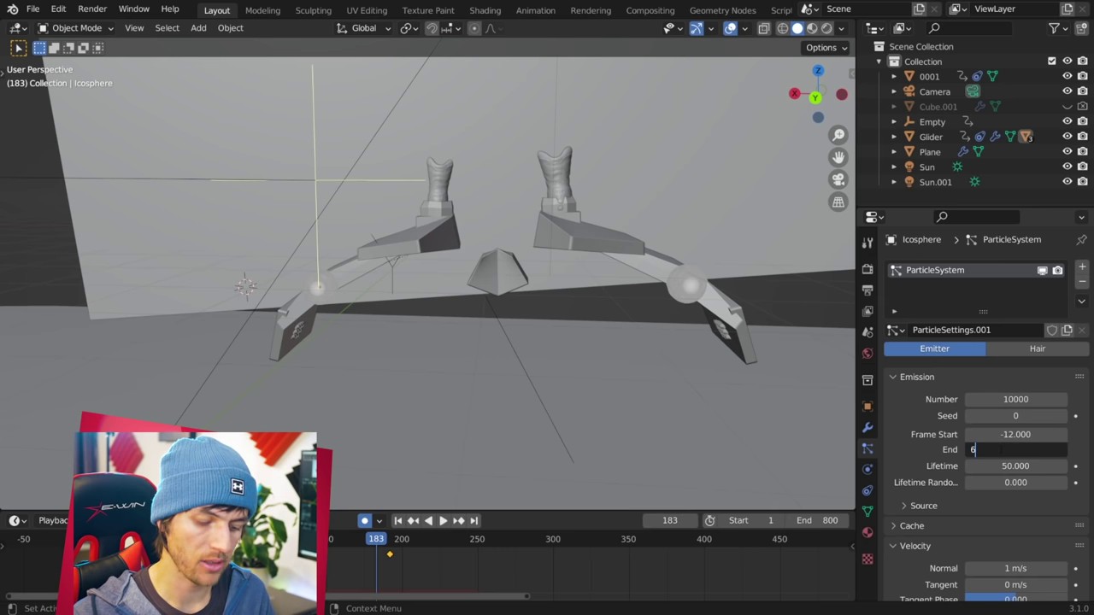
key("Tab")
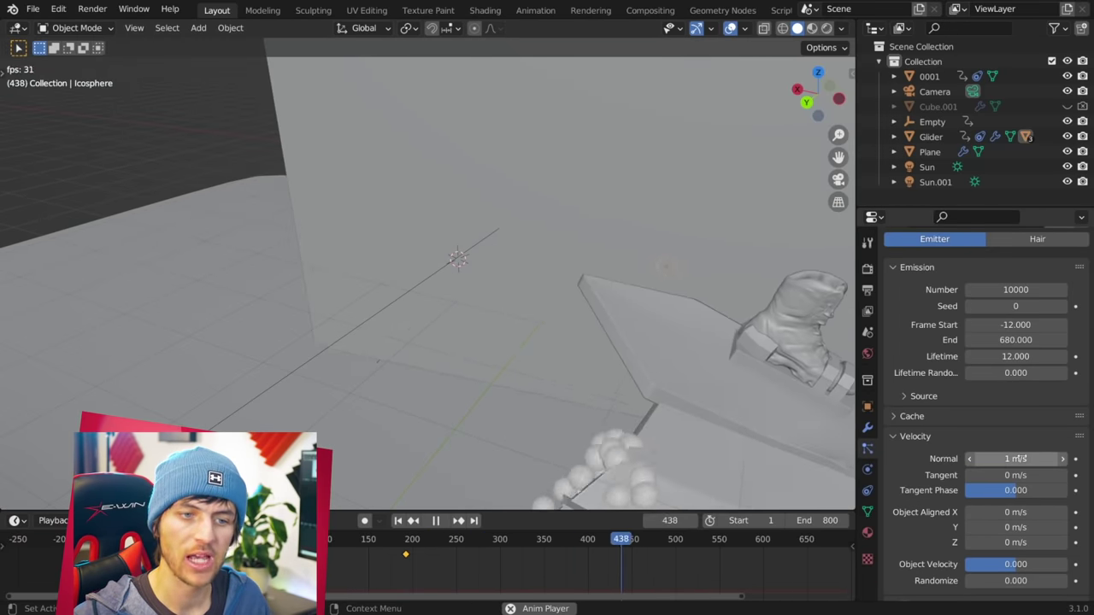
Step: Set the particles' Normal velocity to 2 m/s and both Object Aligned X and Y to 4 m/s
left_click(1015, 459)
type("2")
key("Return")
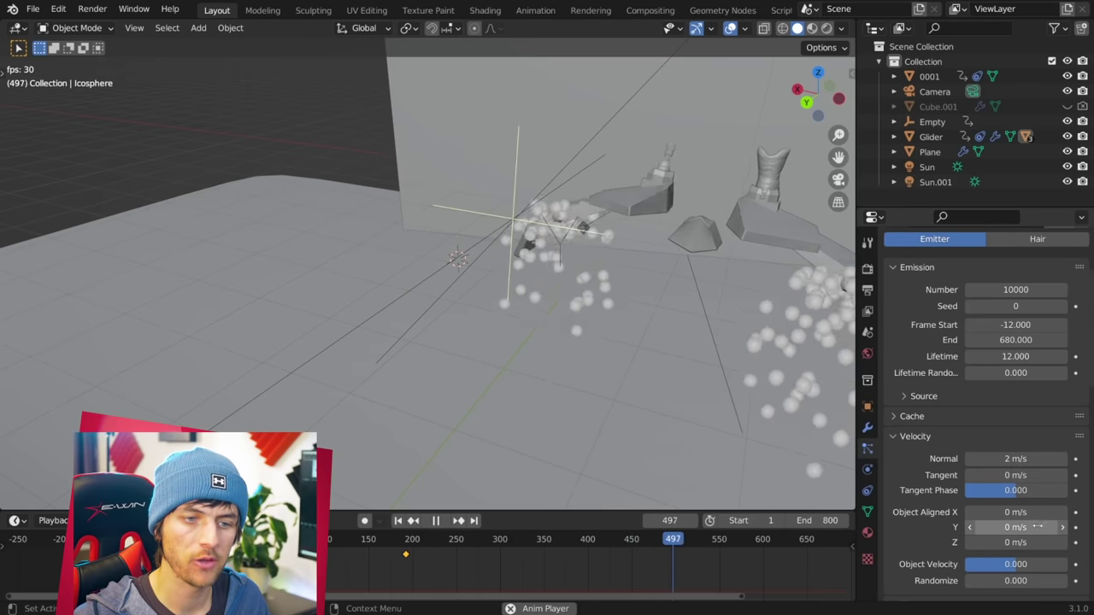
left_click_drag(1024, 512, 1024, 527)
type("4")
key("Return")
Step: Set the particle system's Gravity field weight to 0.1
scroll(730, 365, "down", 6)
middle_click_drag(730, 365, 96, 405)
middle_click_drag(359, 239, 451, 309, "shift")
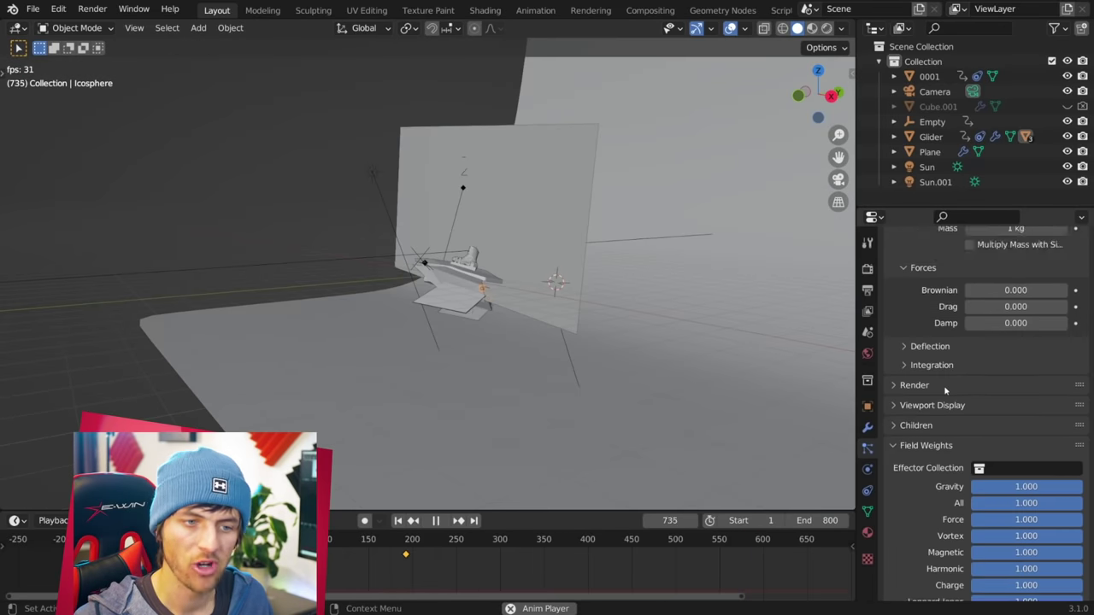
scroll(1015, 449, "down", 1)
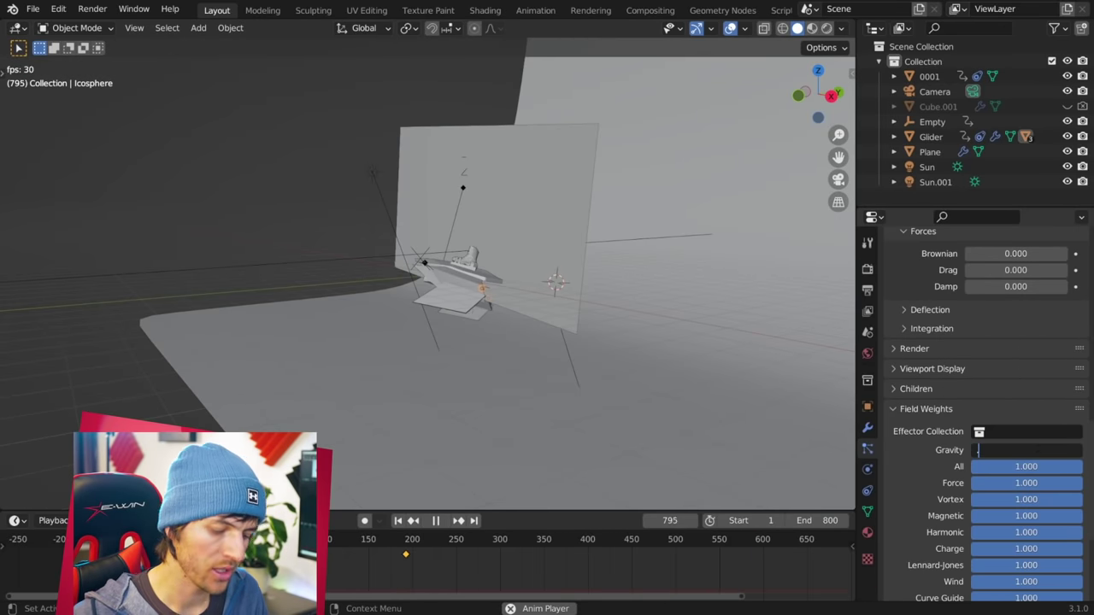
type("0.1")
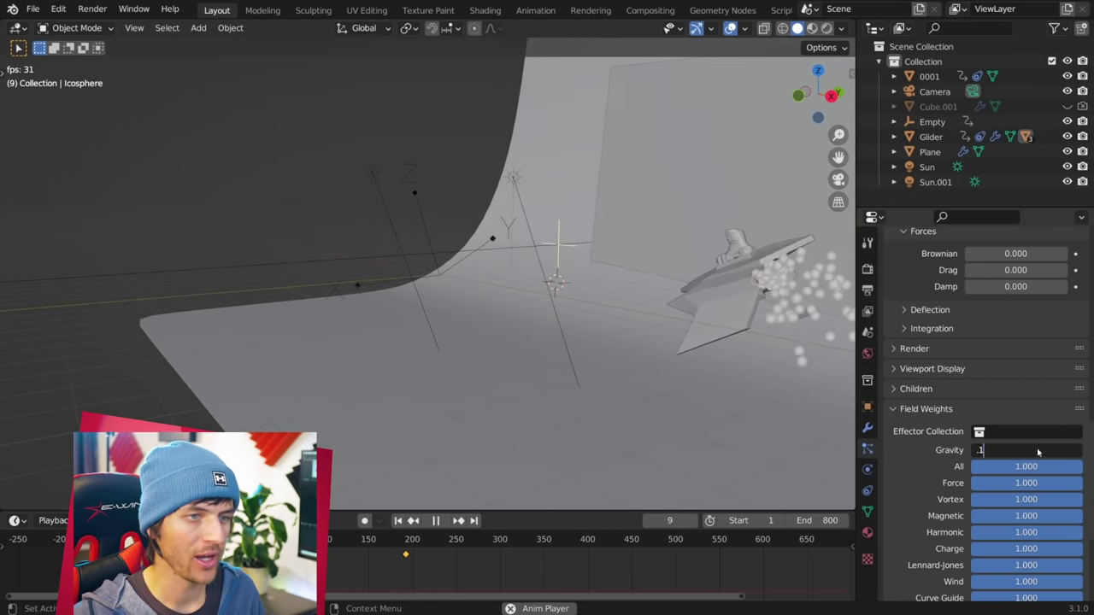
key("Return")
Step: Set the particles' Brownian force to 0.1 and view the emission from the side
middle_click_drag(599, 290, 769, 308)
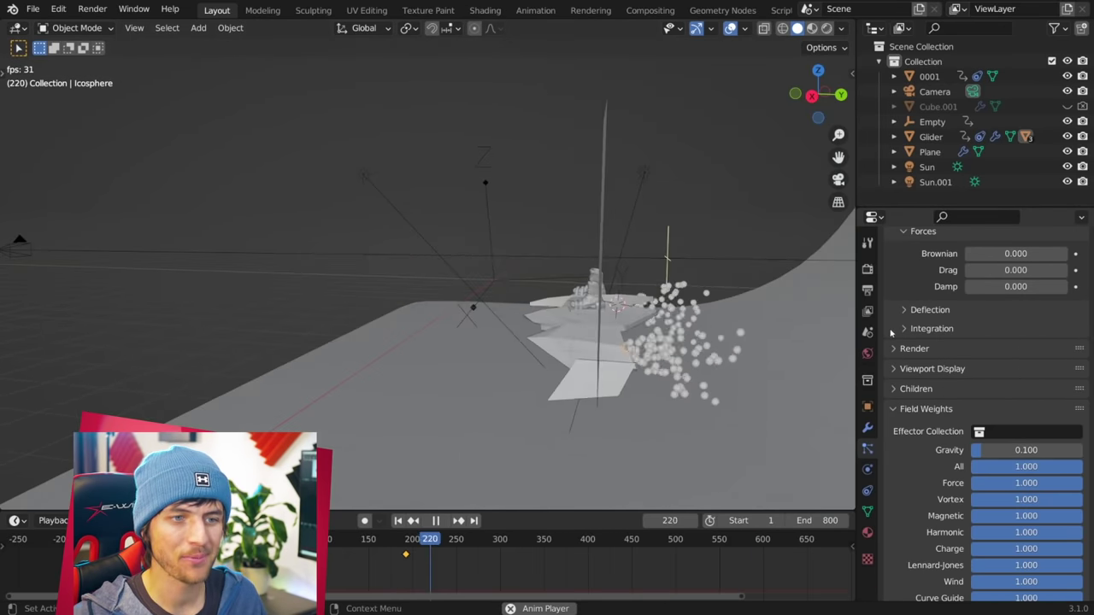
scroll(932, 350, "up", 4)
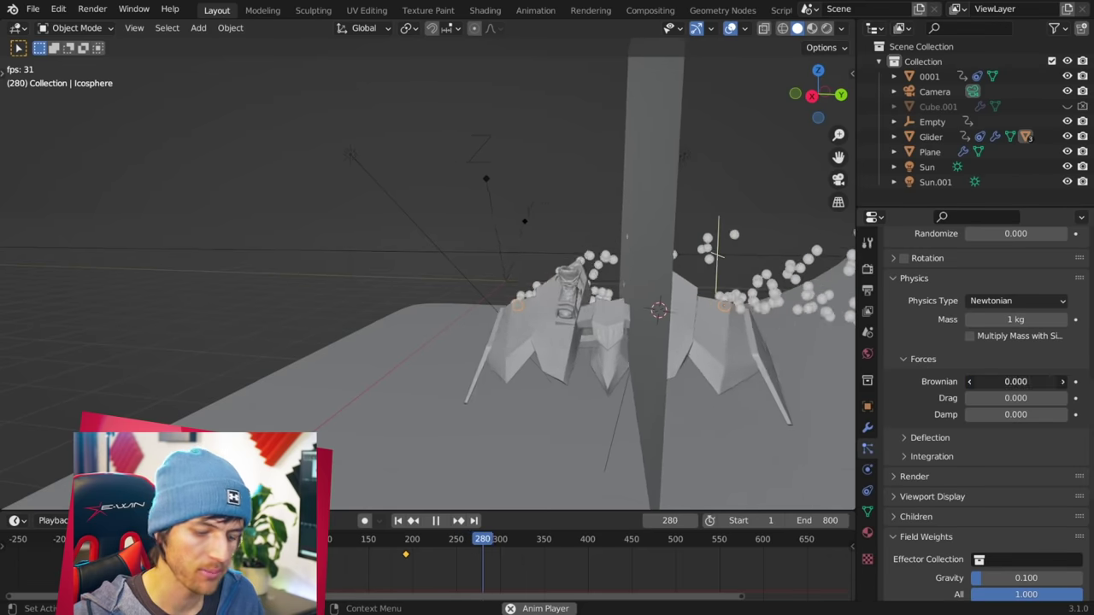
left_click(1016, 381)
type("0.1")
key("Return")
middle_click_drag(745, 311, 820, 330)
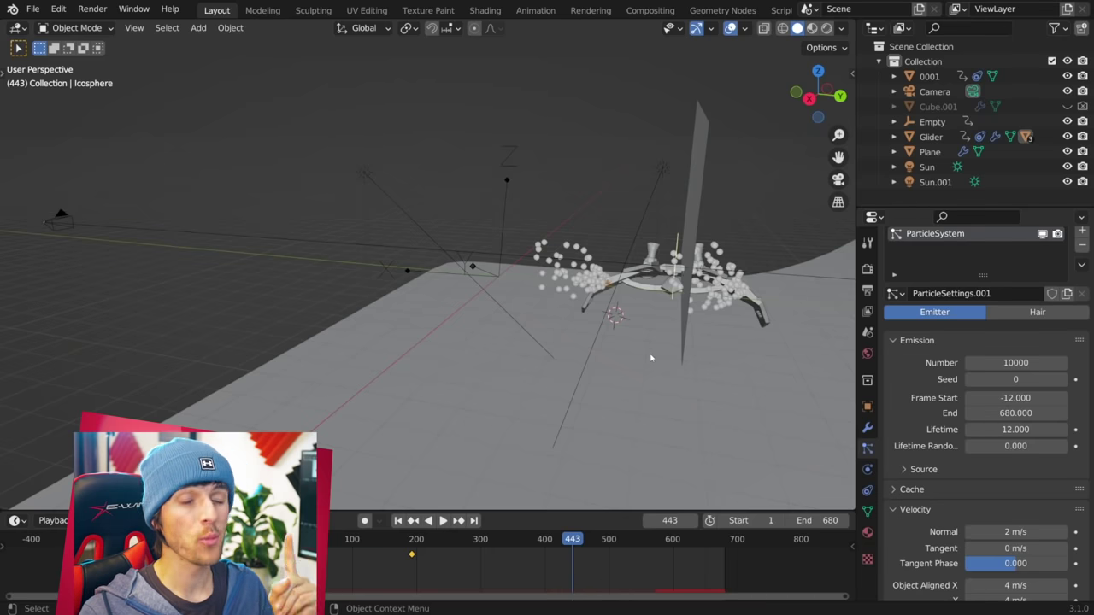
Step: Place the 3D cursor at the glider's central thruster, add a UV sphere there and scale it down to fit
scroll(710, 344, "up", 3)
mouse_move(730, 302)
middle_mouse_down("shift")
mouse_move(552, 328)
mouse_move(655, 309)
mouse_move(717, 316)
middle_mouse_up("shift")
left_click(731, 309)
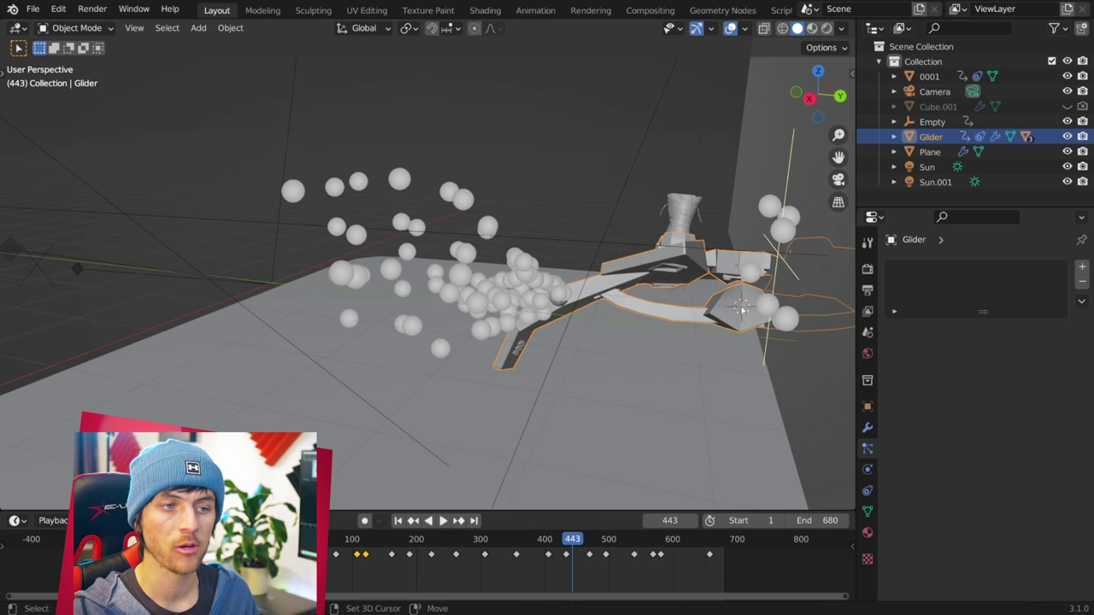
key("shift+a")
mouse_move(709, 306)
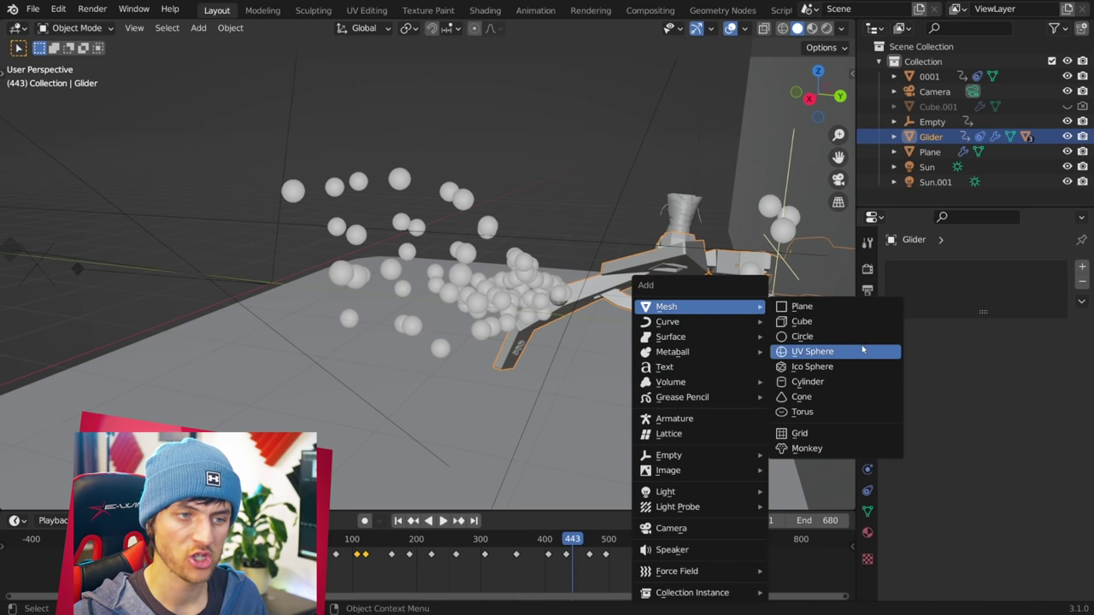
left_click(858, 352)
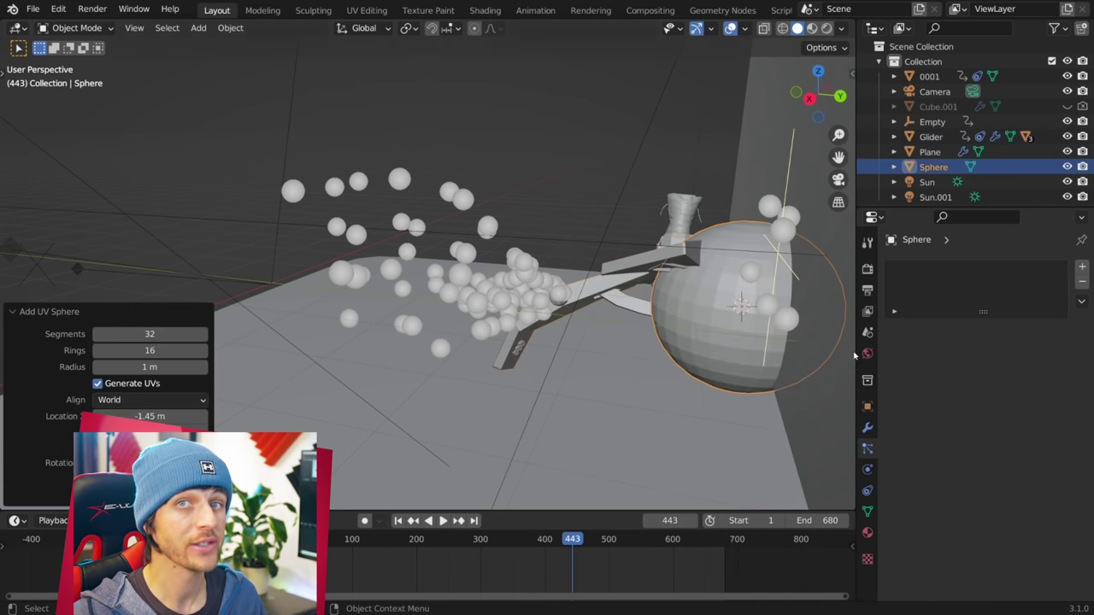
key("s")
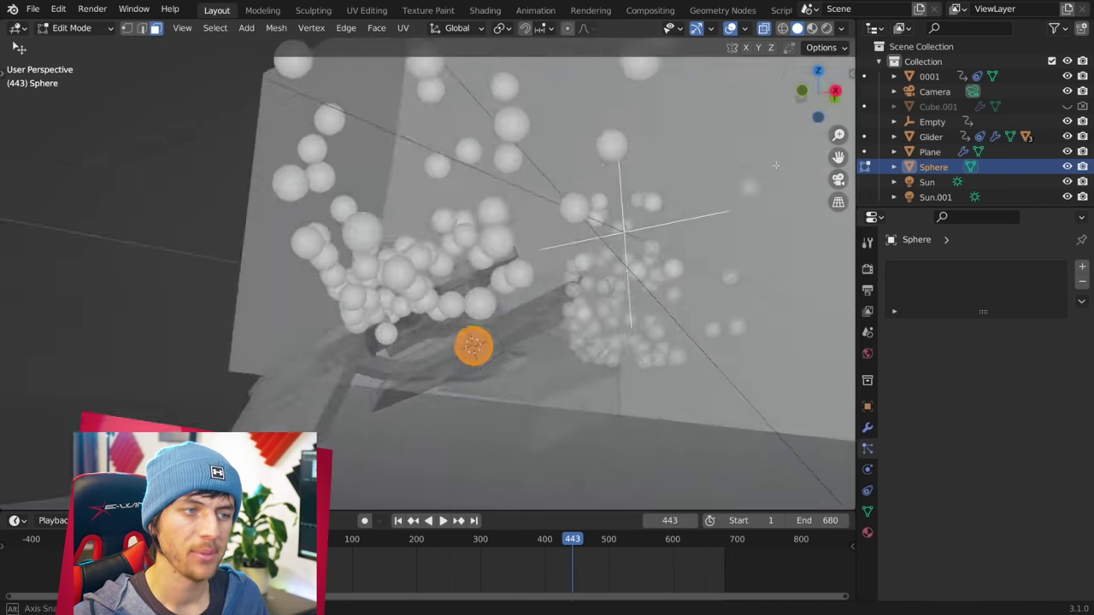
Step: Delete the UV sphere's faces on the side facing away from the particle stream
middle_click_drag(653, 329, 536, 345)
key("alt+a")
key("c")
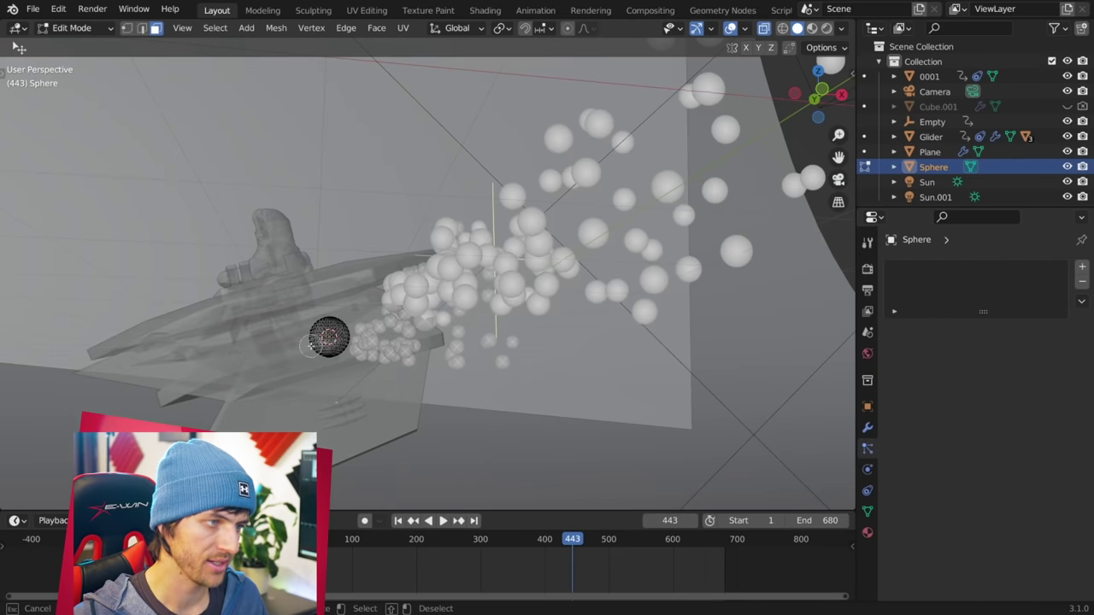
mouse_move(303, 348)
left_mouse_down()
mouse_move(299, 337)
mouse_move(311, 370)
left_mouse_up()
key("Escape")
key("x")
left_click(286, 349)
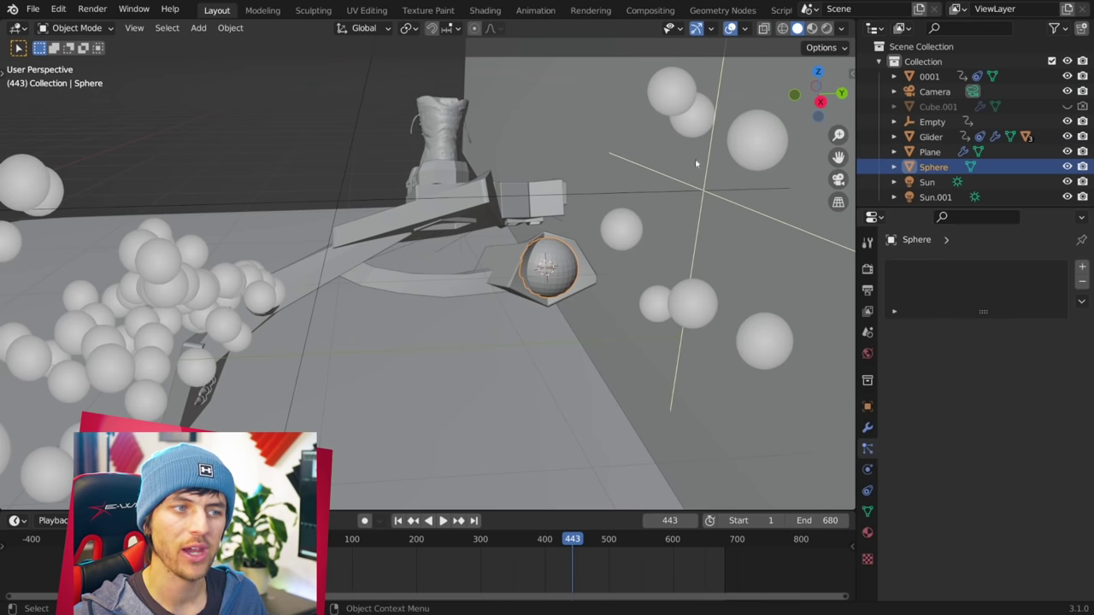
middle_click_drag(562, 260, 588, 303)
Step: In camera view, add a cube below the glider, scale it up and raise it along the Z axis
key("KP_0")
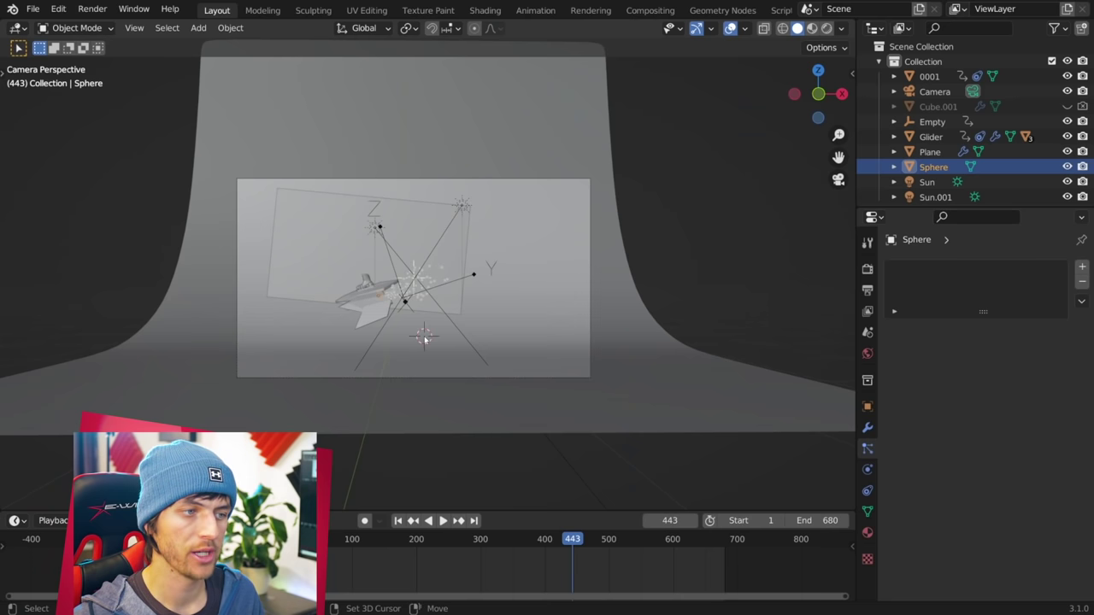
key("shift+a")
mouse_move(375, 314)
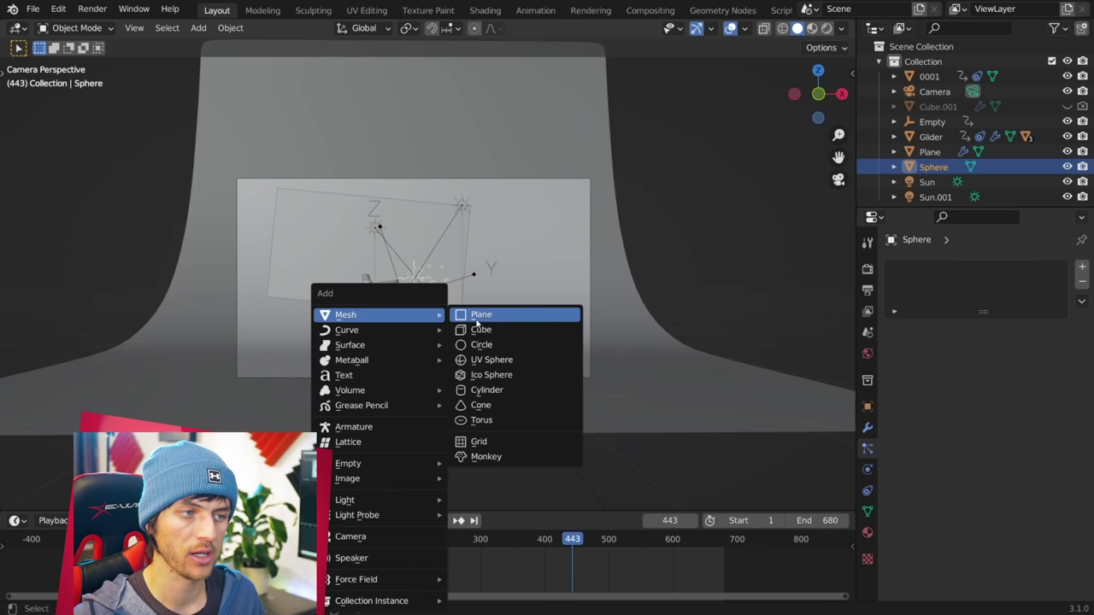
left_click(483, 330)
key("s")
left_click(672, 390)
key("g")
key("z")
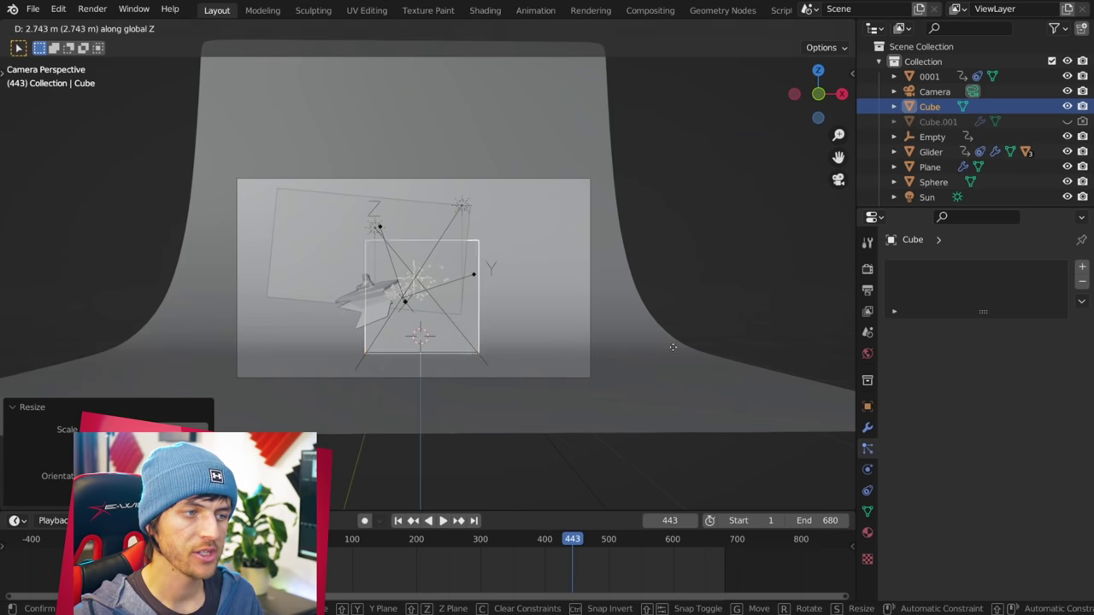
left_click(714, 352)
Step: Enlarge and reposition the cube so it encloses the glider and its particles within the camera frame
key("s")
left_click(806, 361)
key("g")
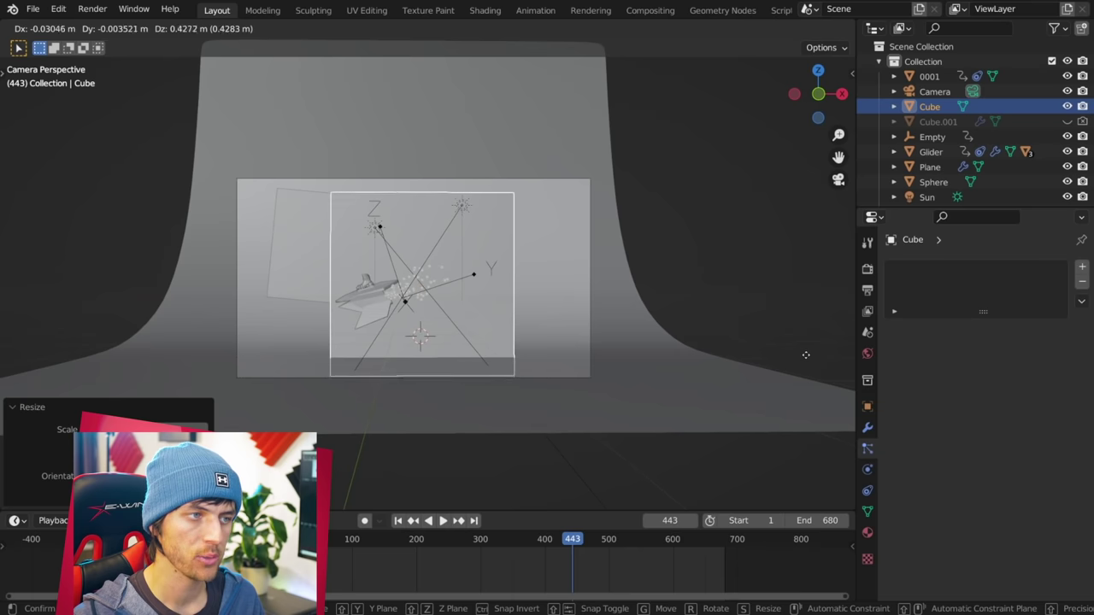
left_click(808, 350)
key("s")
left_click(830, 351)
key("g")
left_click(830, 350)
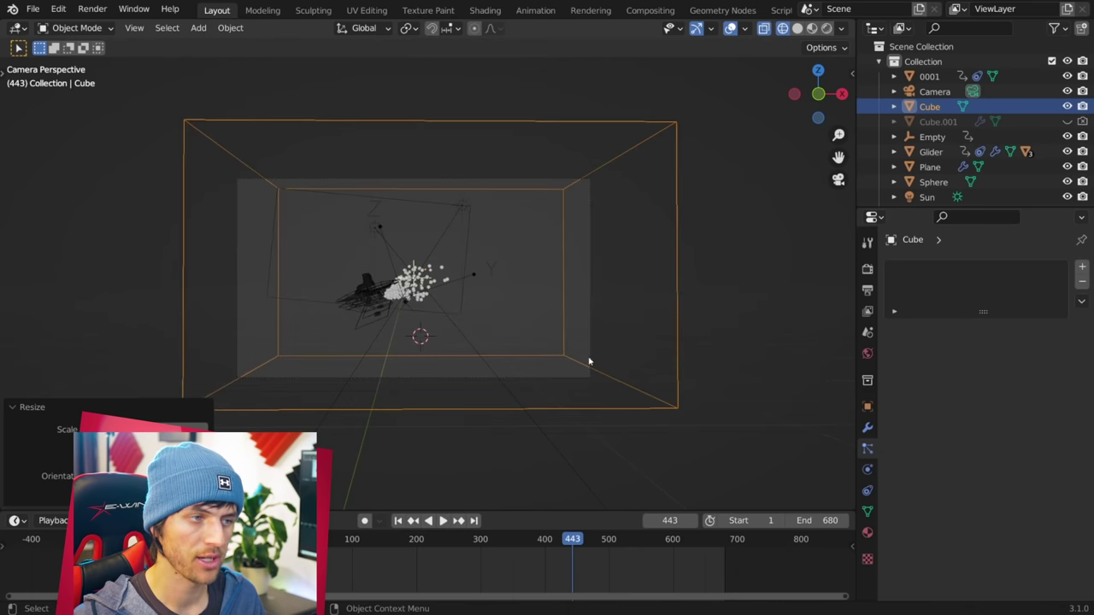
Step: Scale the cube up slightly more and shift it within the camera view so it surrounds the frame
key("s")
left_click(617, 400)
key("g")
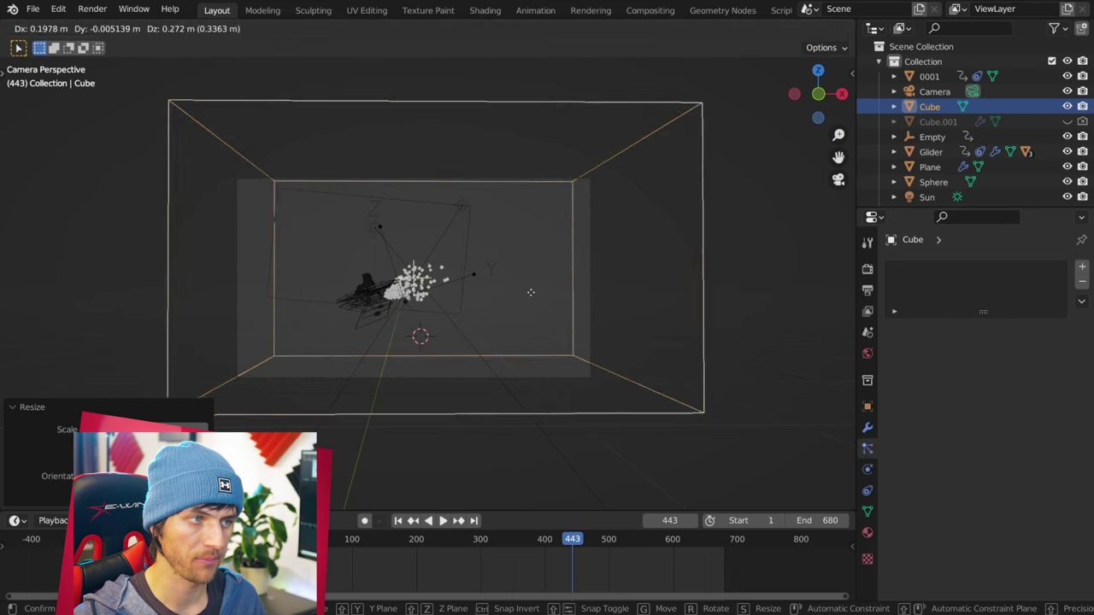
left_click(532, 292)
Step: Make the cube a fluid Domain of type Gas with 60 resolution divisions
left_click(867, 471)
left_click(1046, 285)
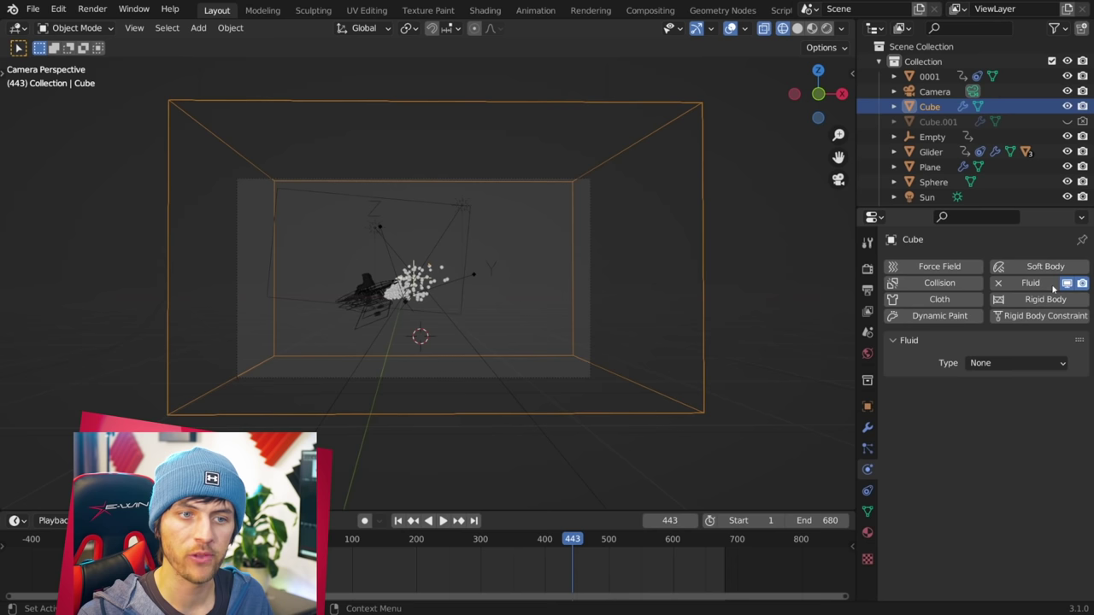
left_click(1006, 365)
left_click(991, 397)
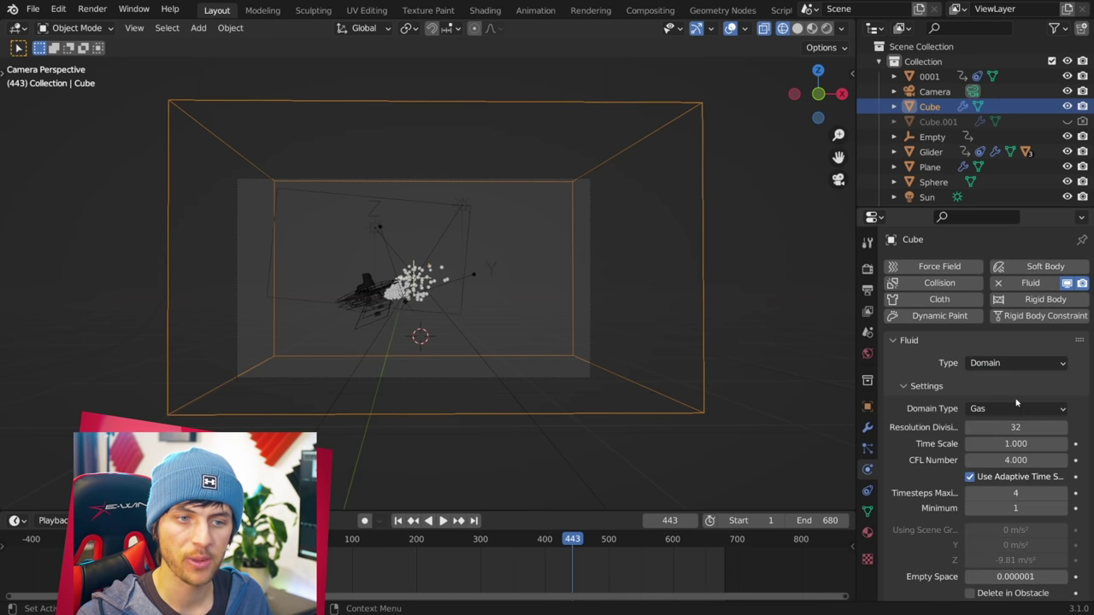
left_click(1021, 427)
type("6")
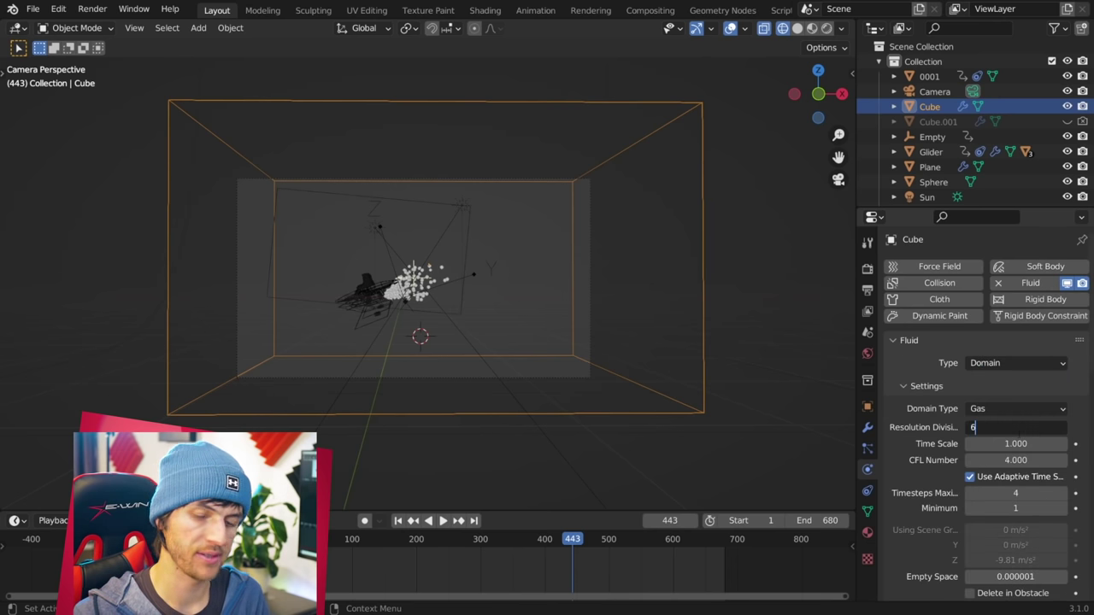
type("0")
key("Return")
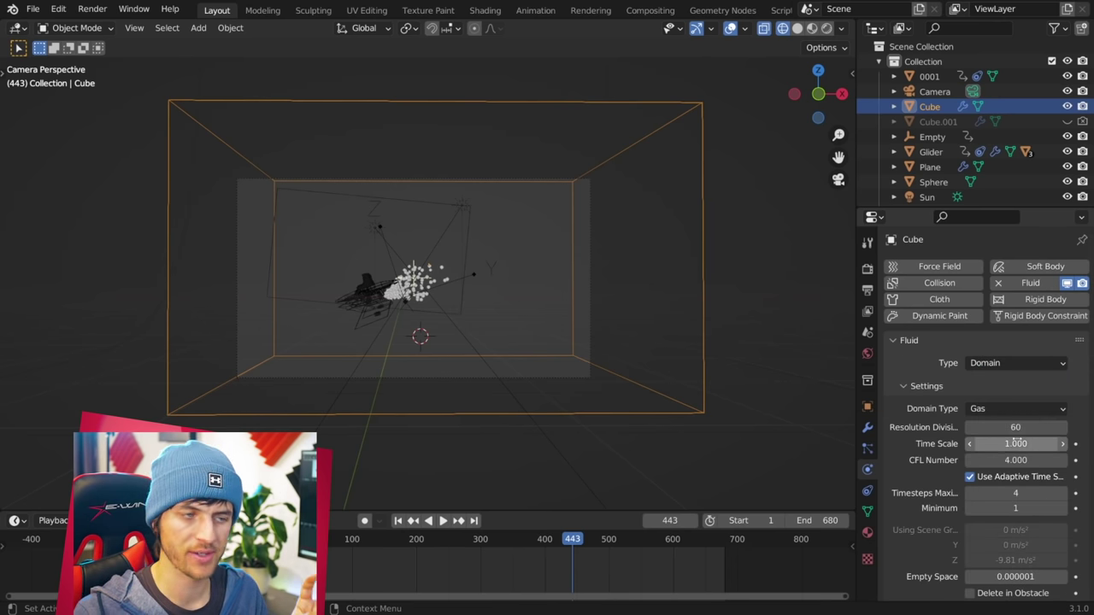
Step: Make the thruster icosphere that emits particles a smoke Flow fluid object with Inflow behavior
scroll(472, 263, "up", 3)
left_click(472, 263)
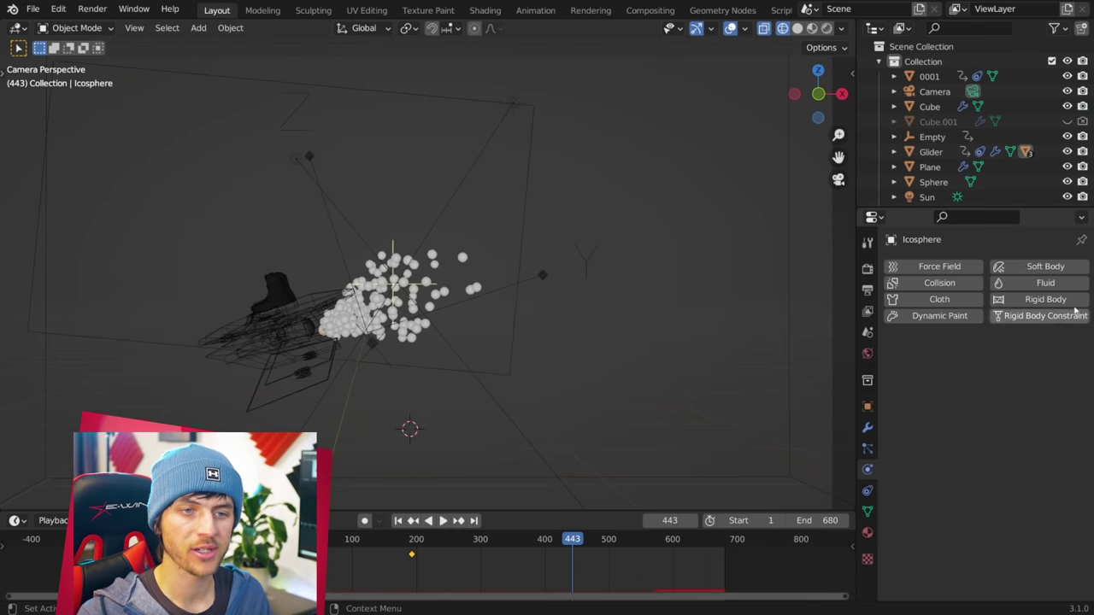
left_click(1045, 283)
left_click(1017, 364)
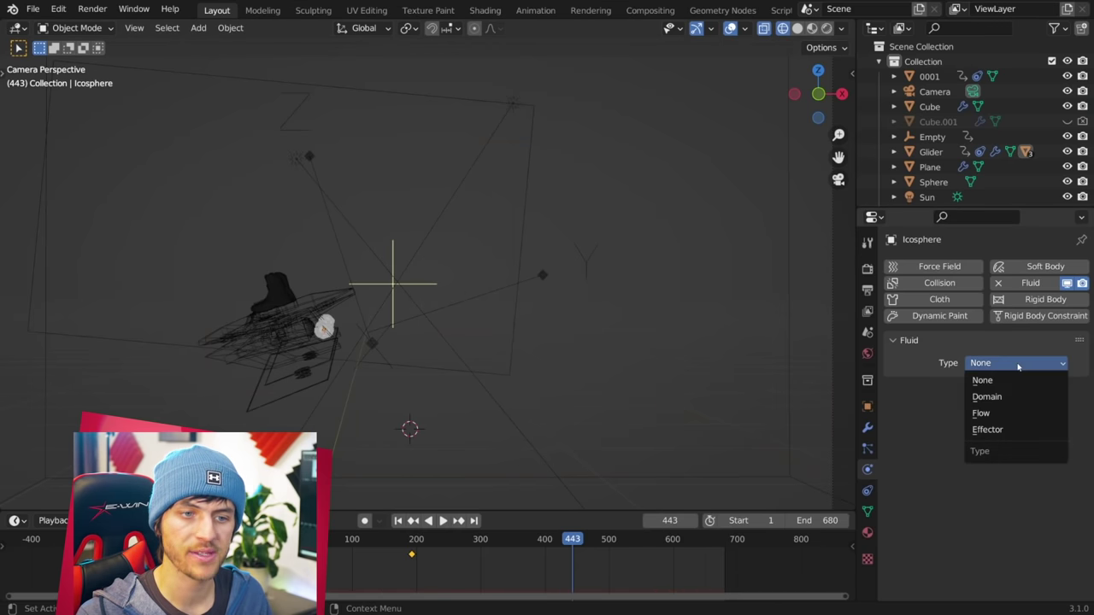
left_click(1012, 413)
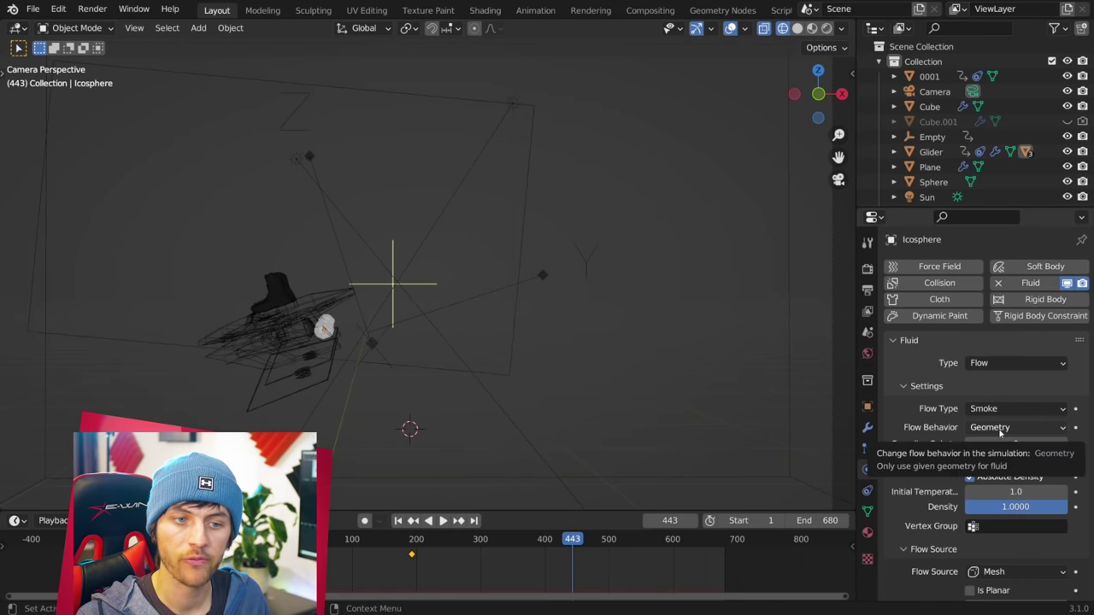
left_click(1017, 427)
left_click(1006, 443)
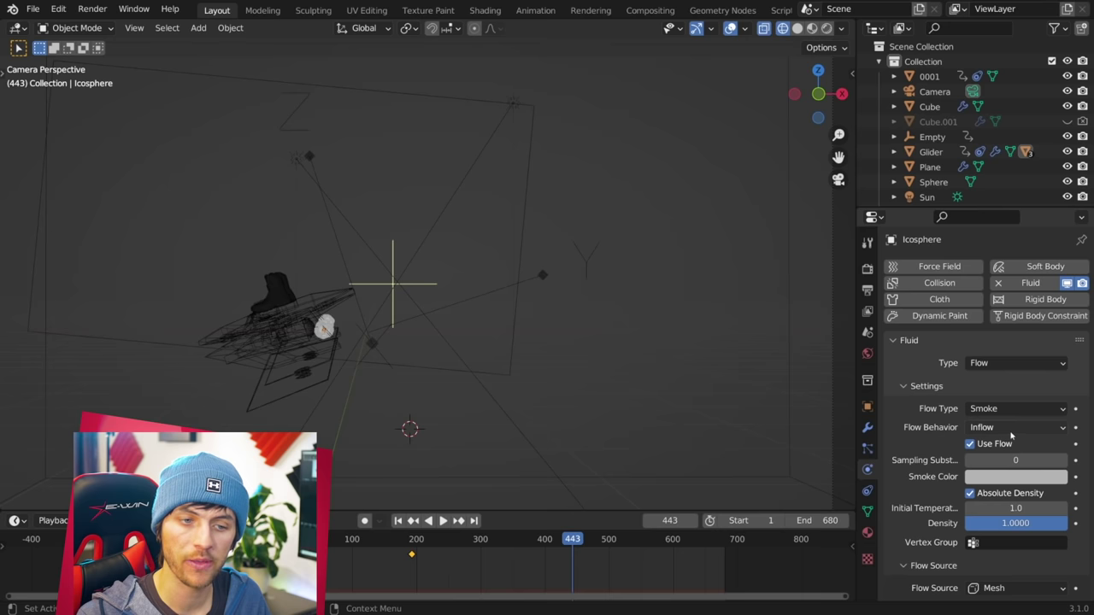
Step: Set the icosphere's flow source to Particle System and assign ParticleSystem to it
scroll(1015, 468, "down", 1)
scroll(1014, 569, "down", 1)
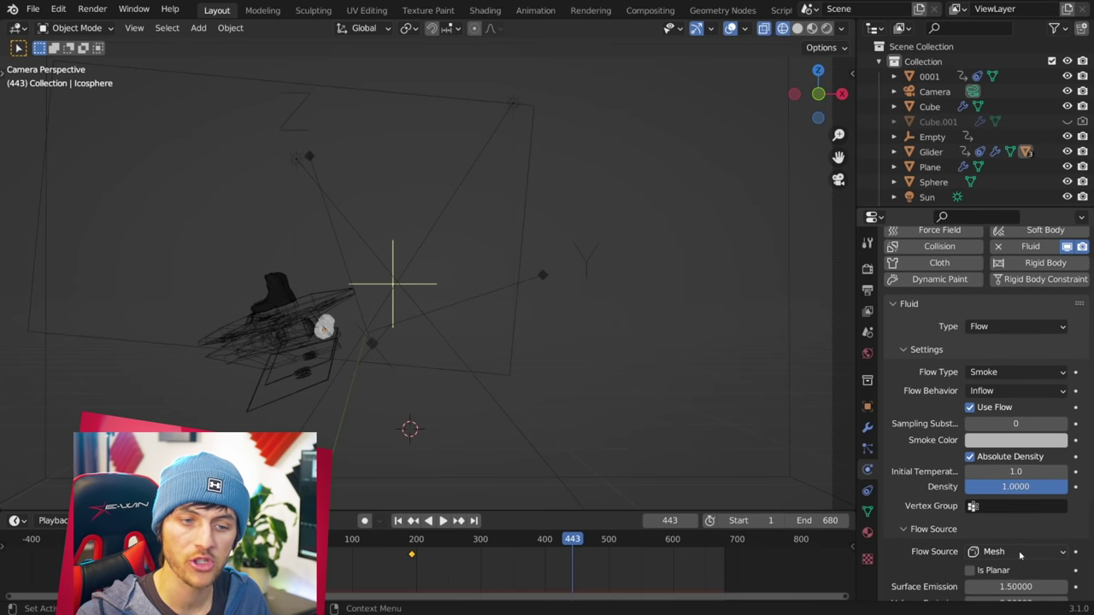
left_click(1019, 556)
left_click(1021, 515)
scroll(1021, 515, "down", 3)
left_click(1017, 514)
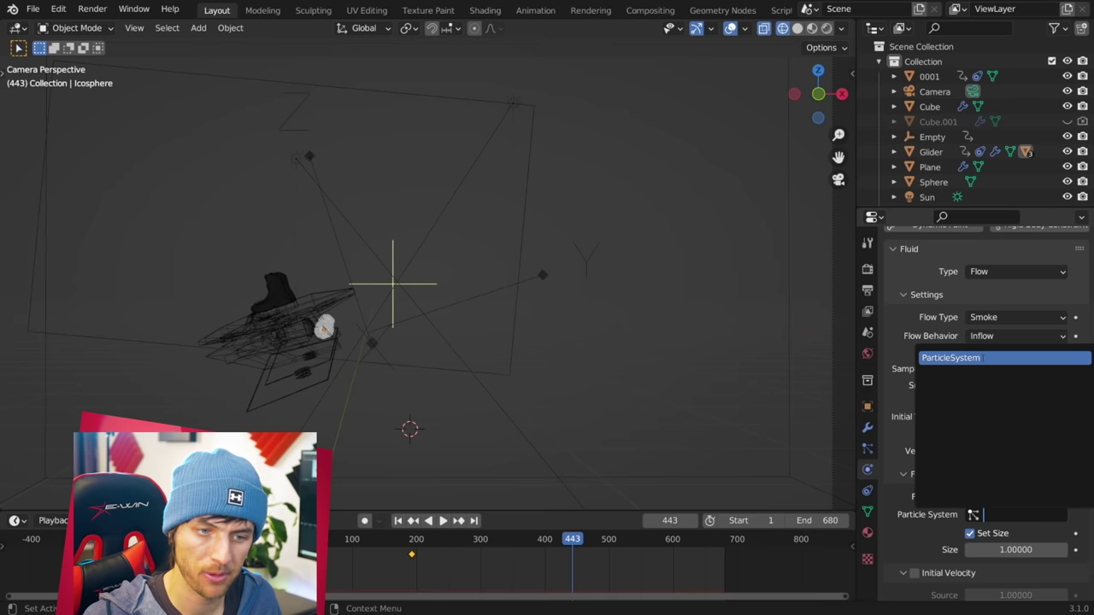
left_click(983, 358)
Step: Raise the icosphere's smoke flow sampling substeps to 2
scroll(1059, 398, "down", 2)
scroll(1059, 397, "up", 3)
left_click(1063, 397)
left_click(1063, 397)
scroll(1021, 411, "down", 3)
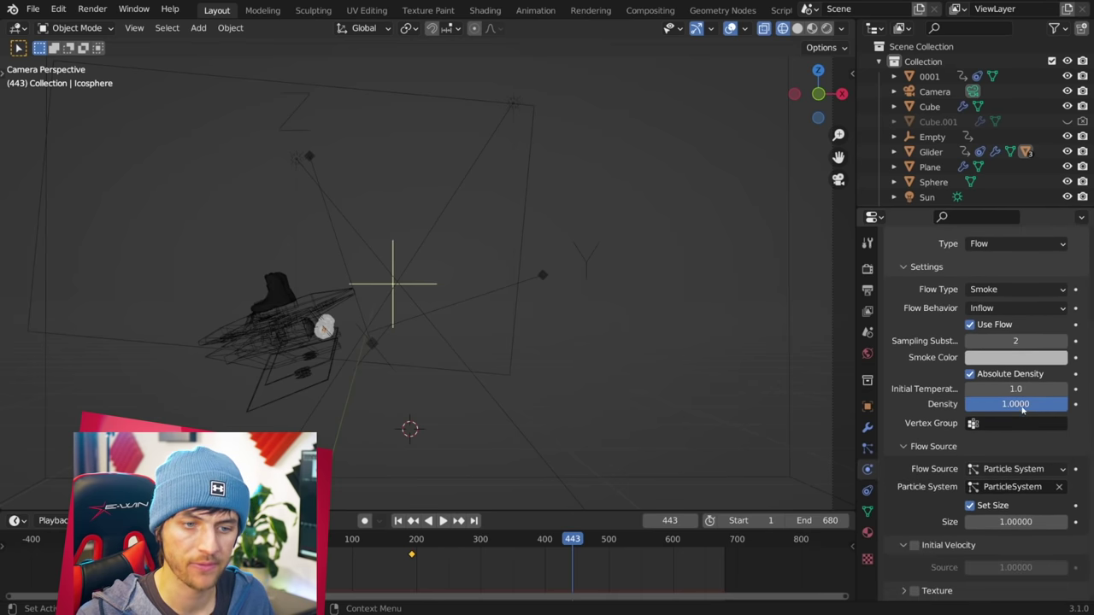
Step: Make the central thruster sphere a smoke Flow fluid object with Inflow behavior
scroll(1014, 456, "up", 3)
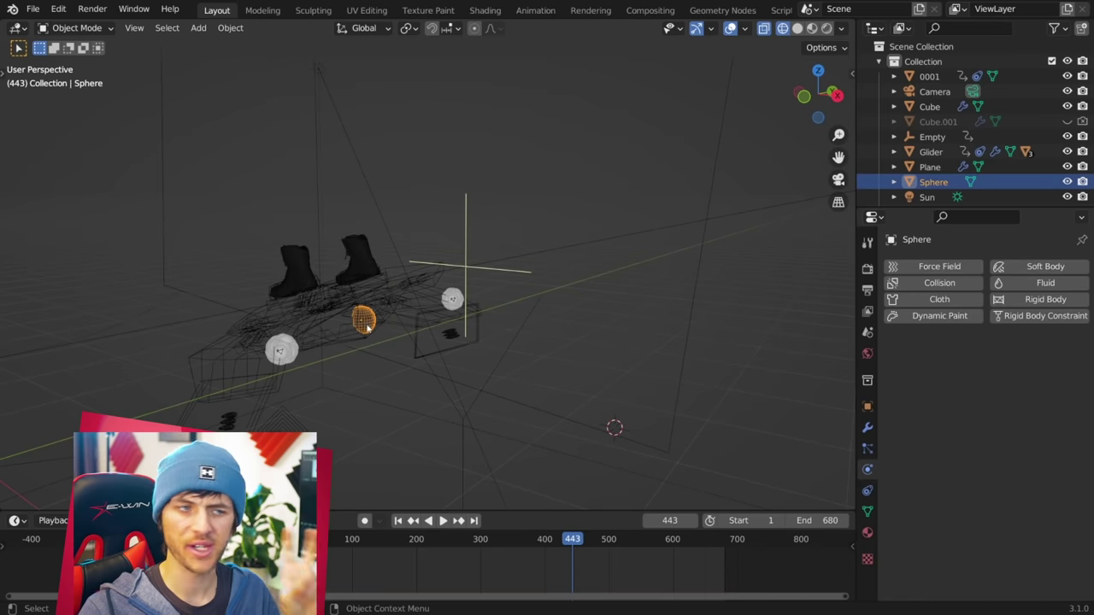
left_click(1030, 283)
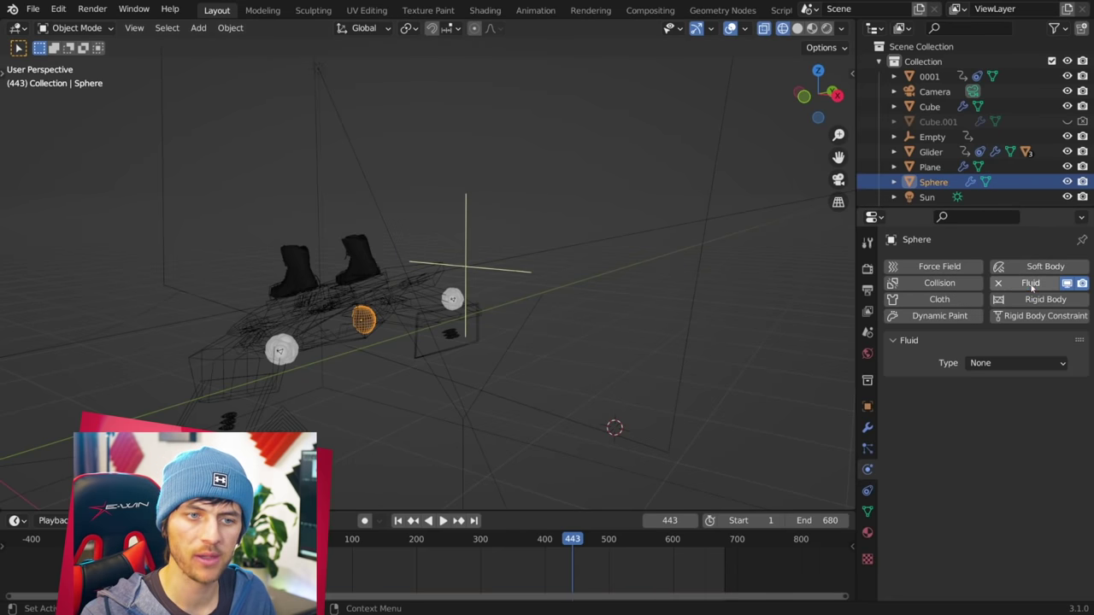
left_click(1006, 367)
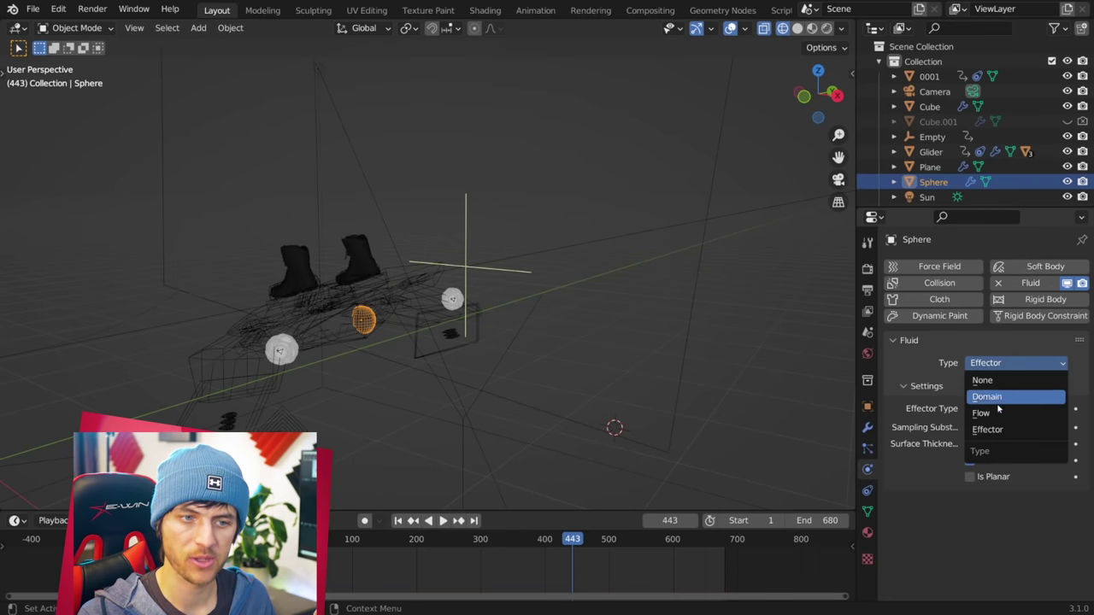
left_click(999, 413)
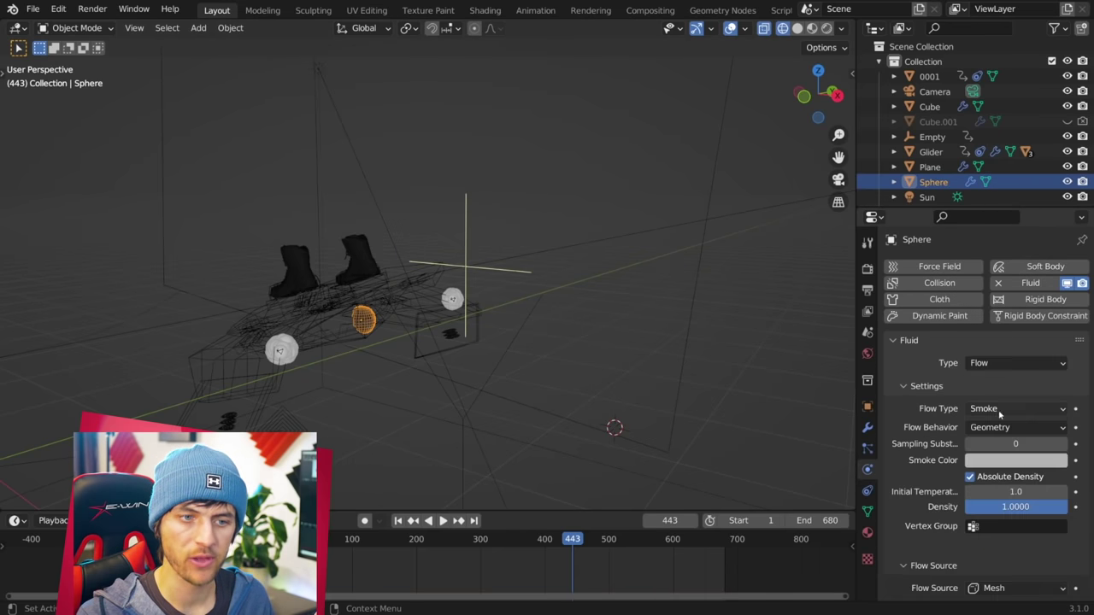
left_click(1017, 352)
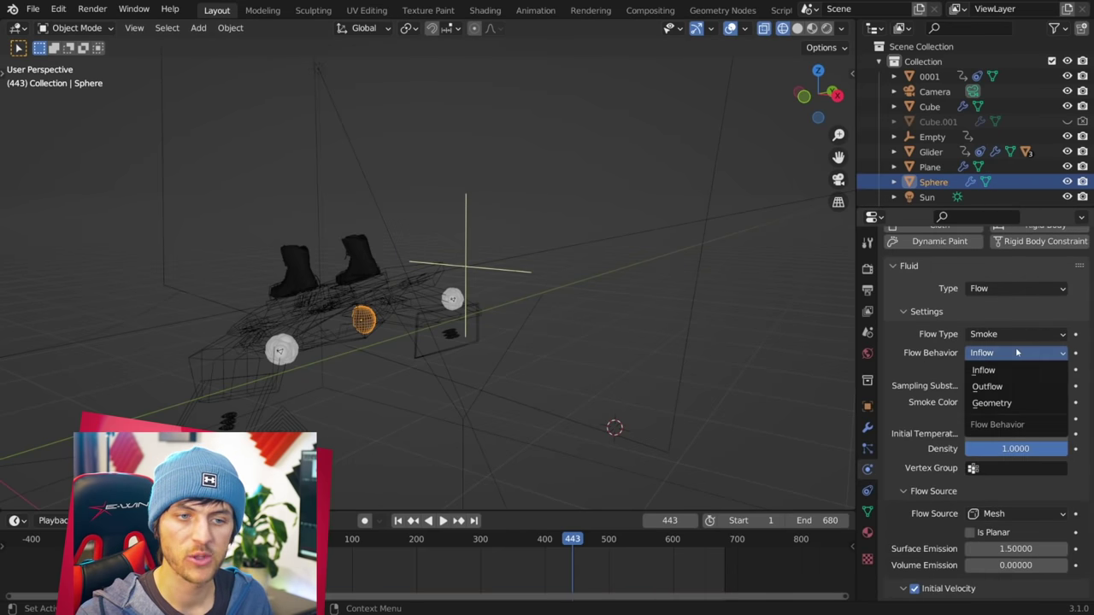
left_click(1016, 370)
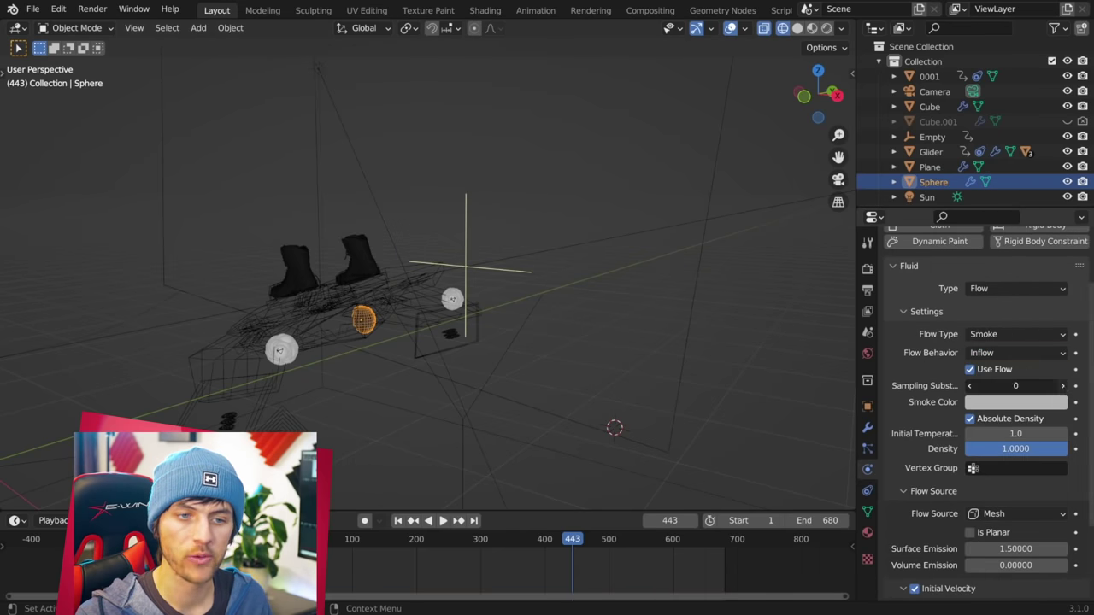
Step: Set the central sphere's sampling substeps to 2 and enable Initial Velocity
scroll(995, 428, "down", 3)
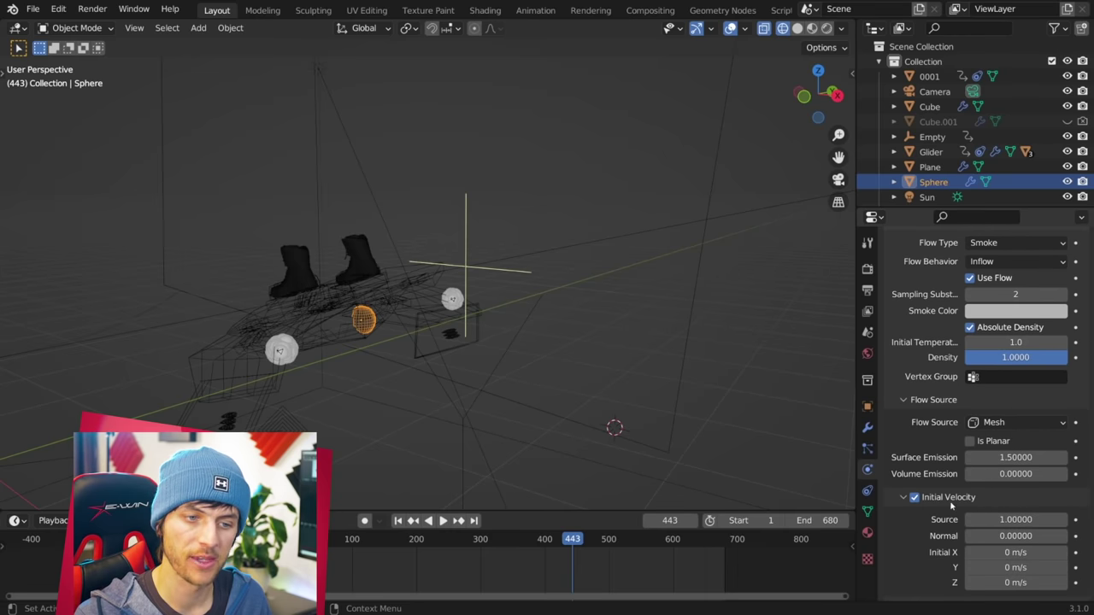
left_click(915, 497)
left_click(915, 497)
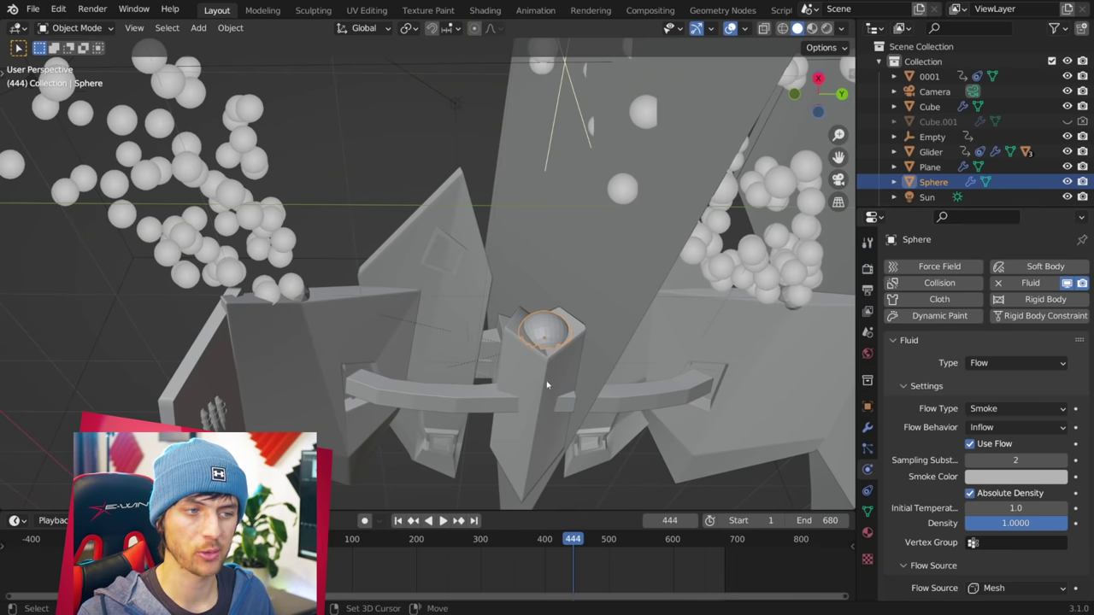
Step: Parent the central thruster sphere to the glider as Object
left_click(546, 385, "shift")
key("ctrl+p")
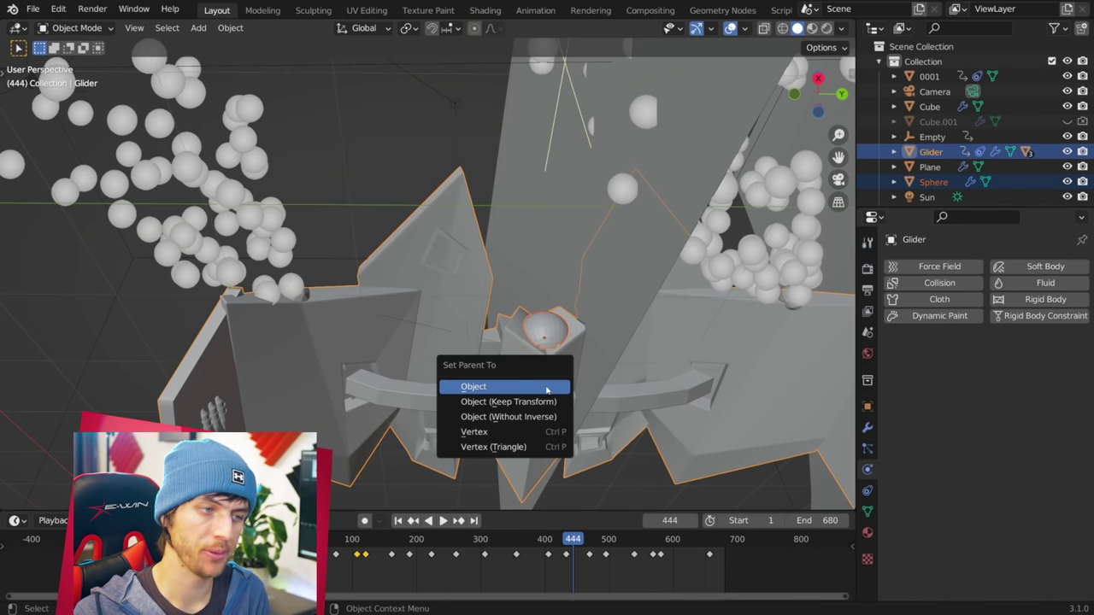
left_click(547, 387)
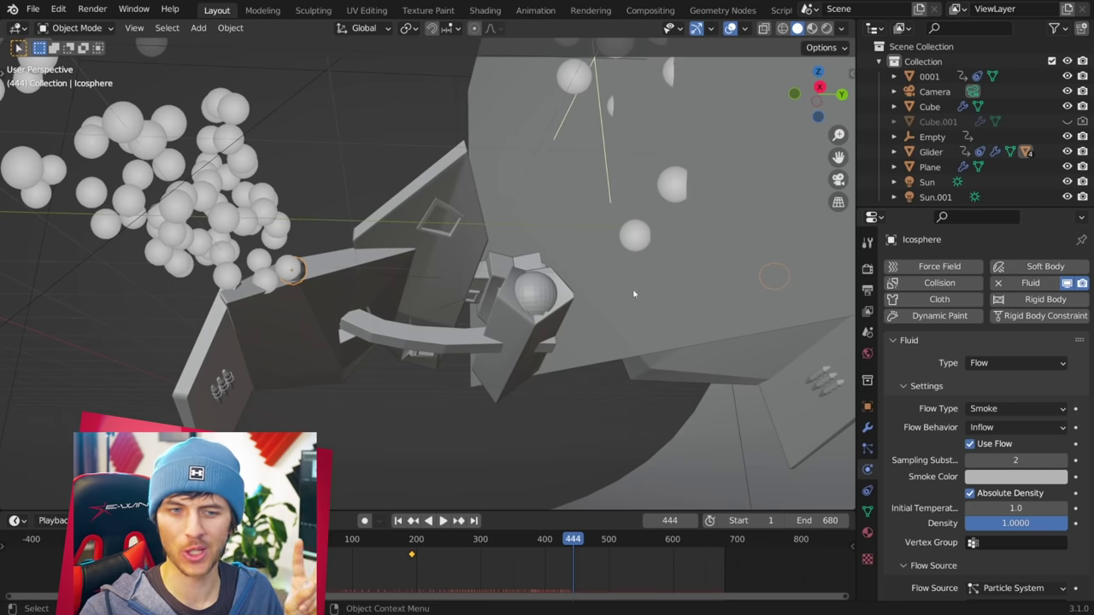
Step: Turn off Show Emitter in the icosphere's particle render settings and open the central sphere's object properties
left_click(867, 448)
scroll(991, 444, "down", 15)
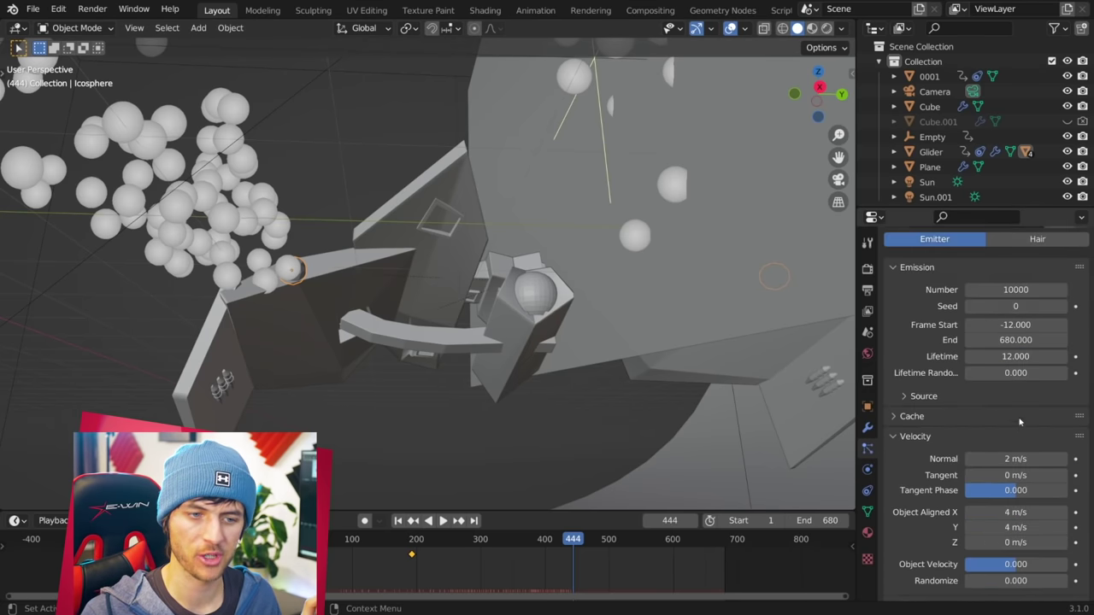
scroll(991, 474, "down", 3)
left_click(929, 304)
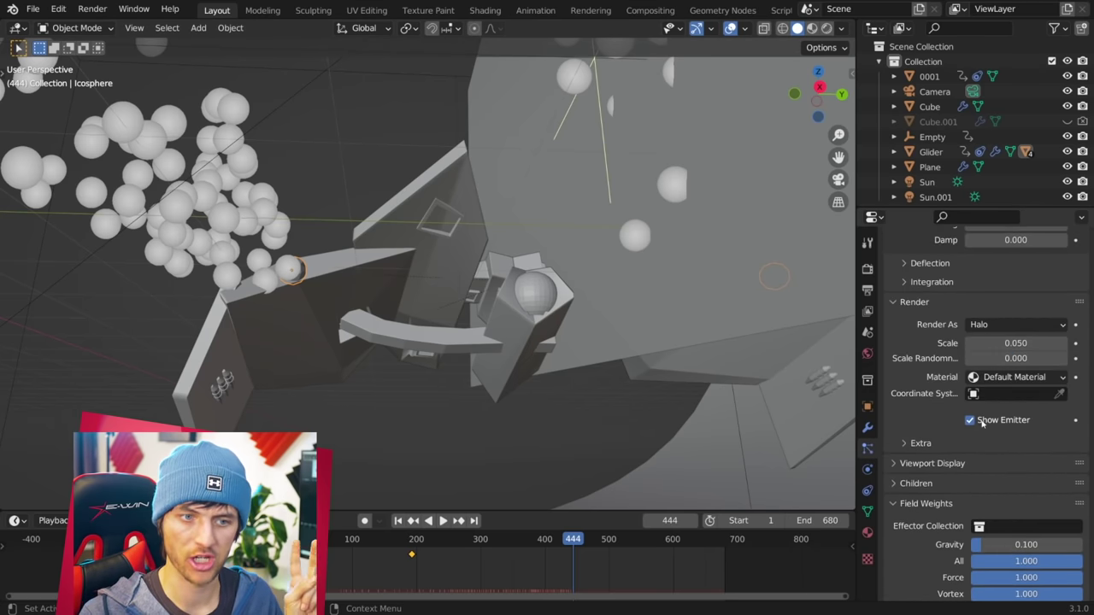
left_click(980, 422)
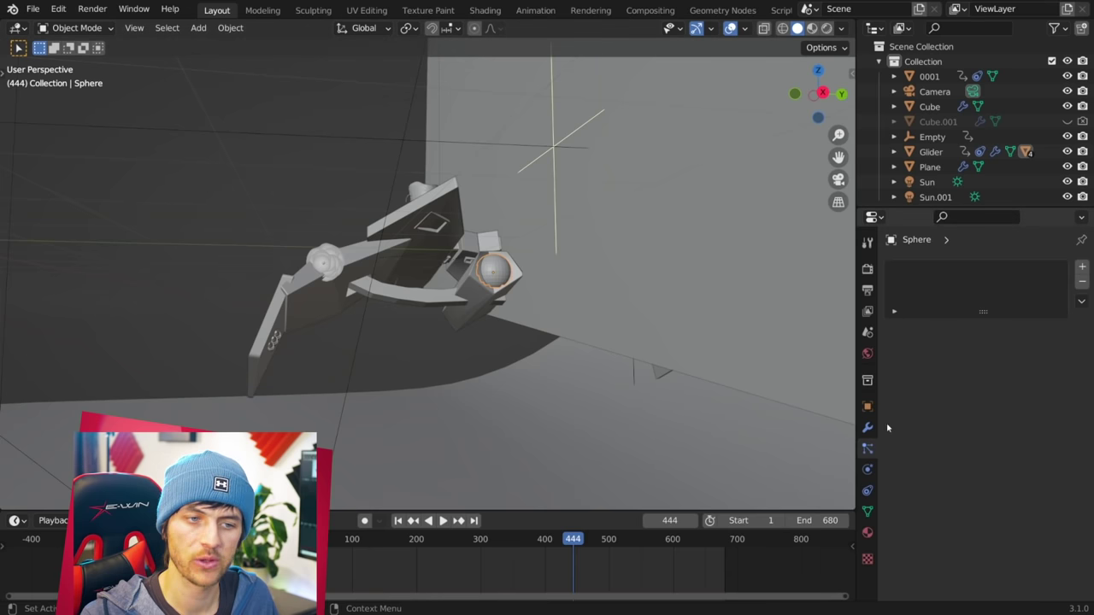
left_click(867, 406)
scroll(991, 478, "down", 12)
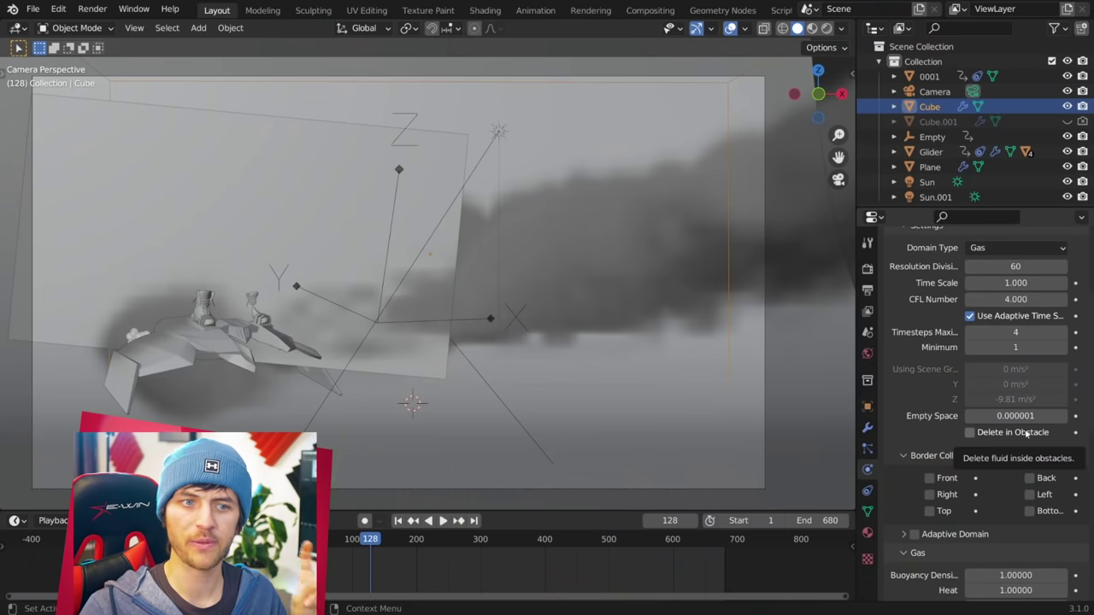
Step: Enable Dissolve for the cube's gas domain with a time of 35
scroll(1025, 436, "down", 5)
left_click(915, 466)
left_click(1015, 488)
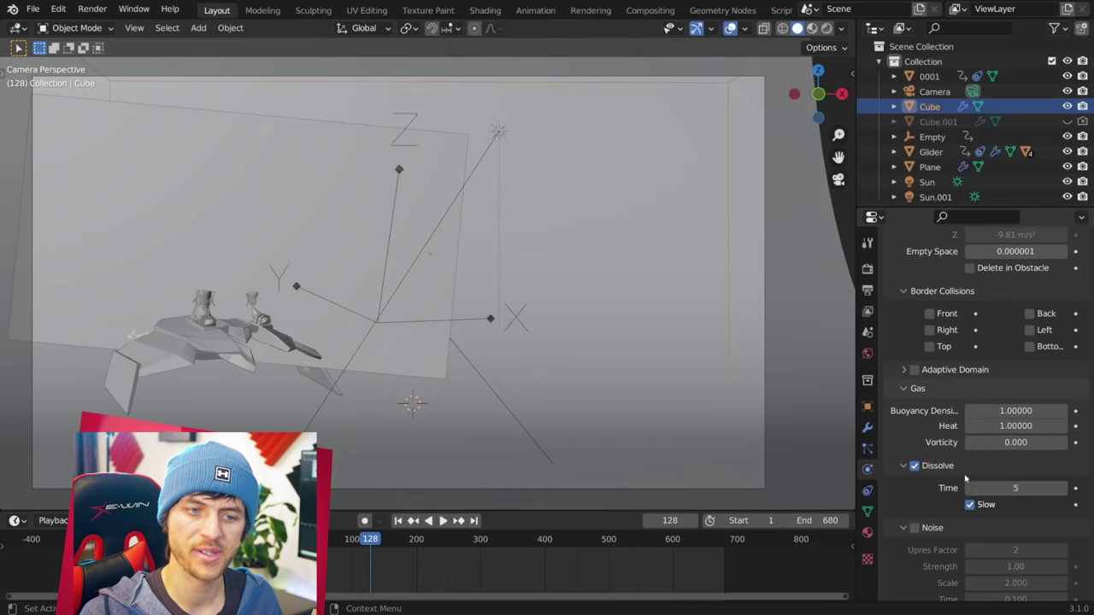
type("35")
key("Return")
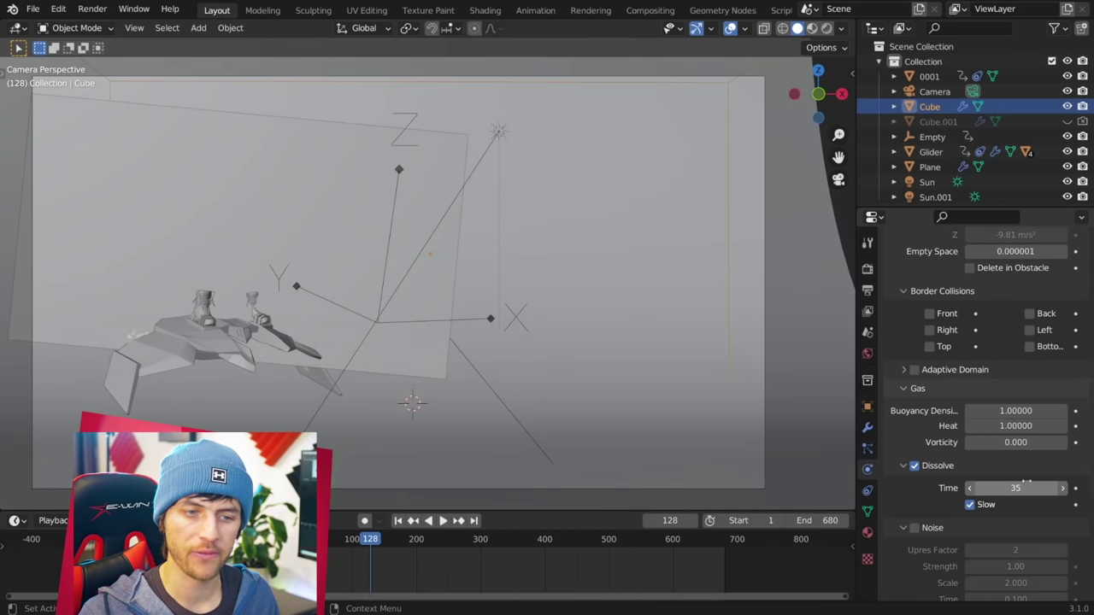
Step: Enable Noise on the gas domain with an upres factor of 3
scroll(1011, 492, "down", 2)
left_click(915, 475)
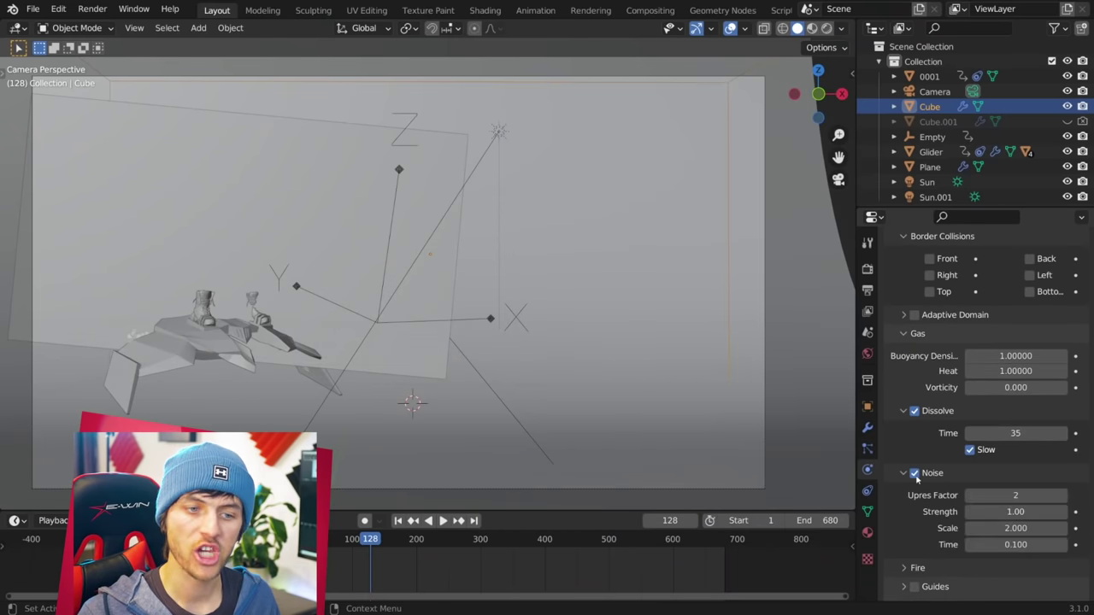
left_click(1062, 495)
Step: Set the domain cache's end frame to 680
scroll(1016, 495, "down", 5)
left_click(1014, 498)
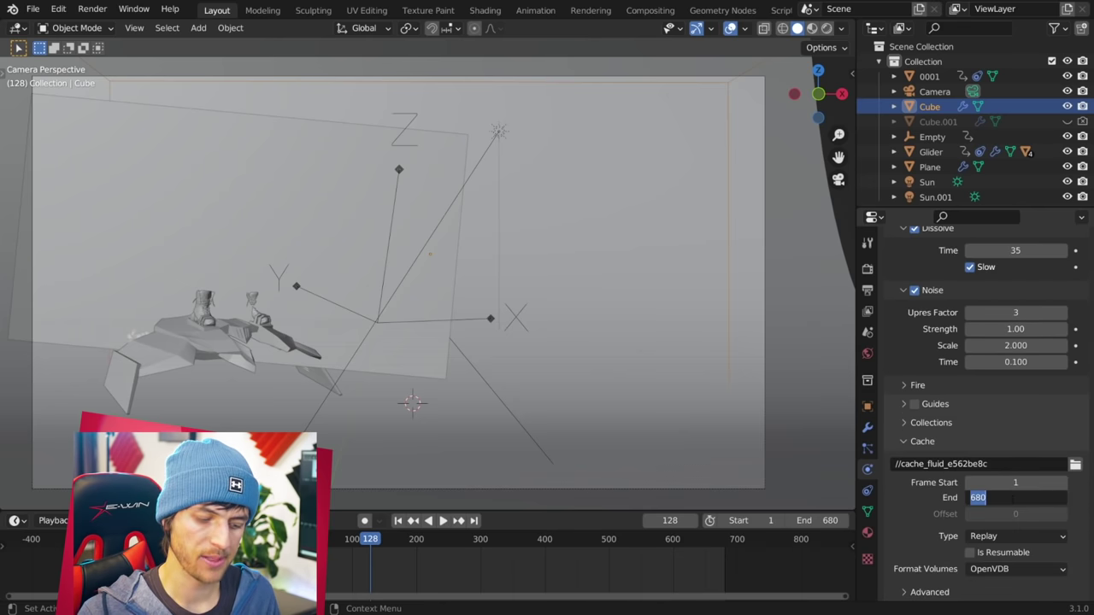
key("Return")
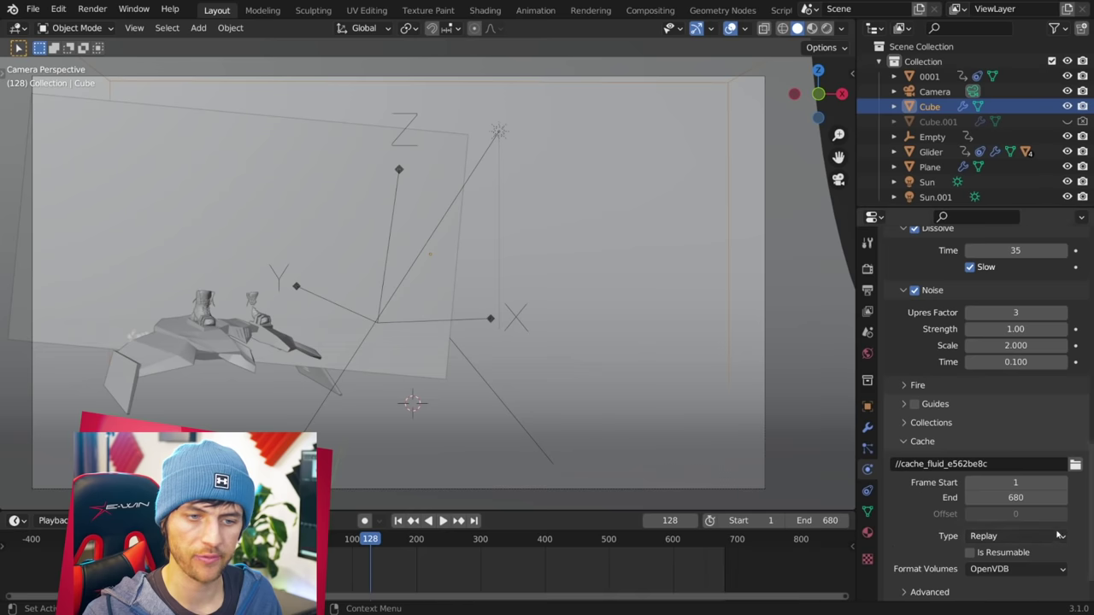
Step: Set the gas domain's resolution divisions to 160
scroll(1049, 517, "down", 2)
scroll(1037, 499, "up", 4)
scroll(1037, 500, "up", 15)
left_click(1015, 427)
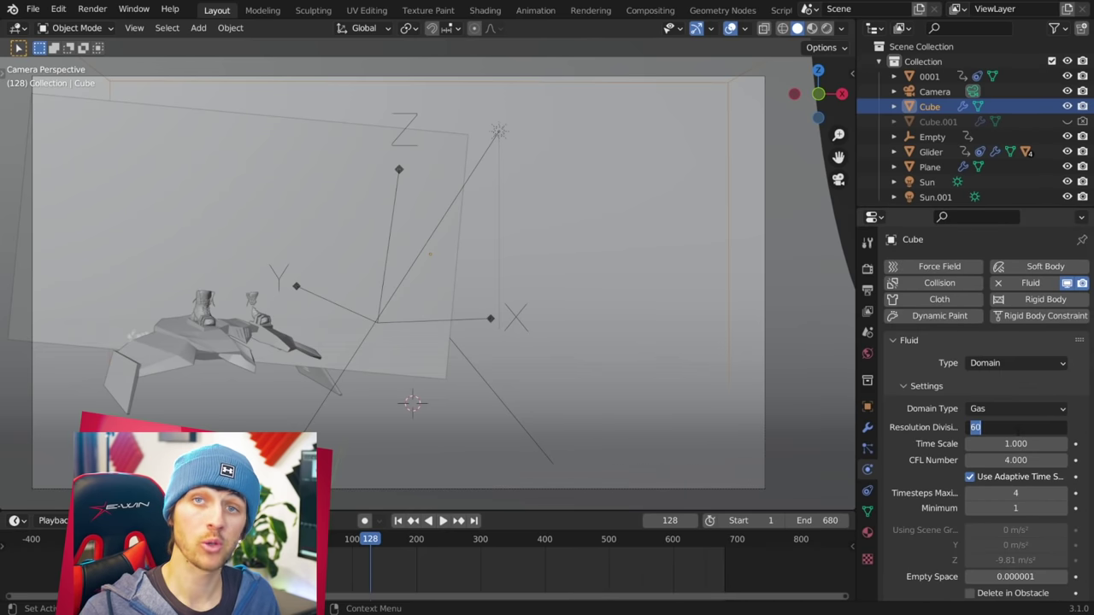
key("Return")
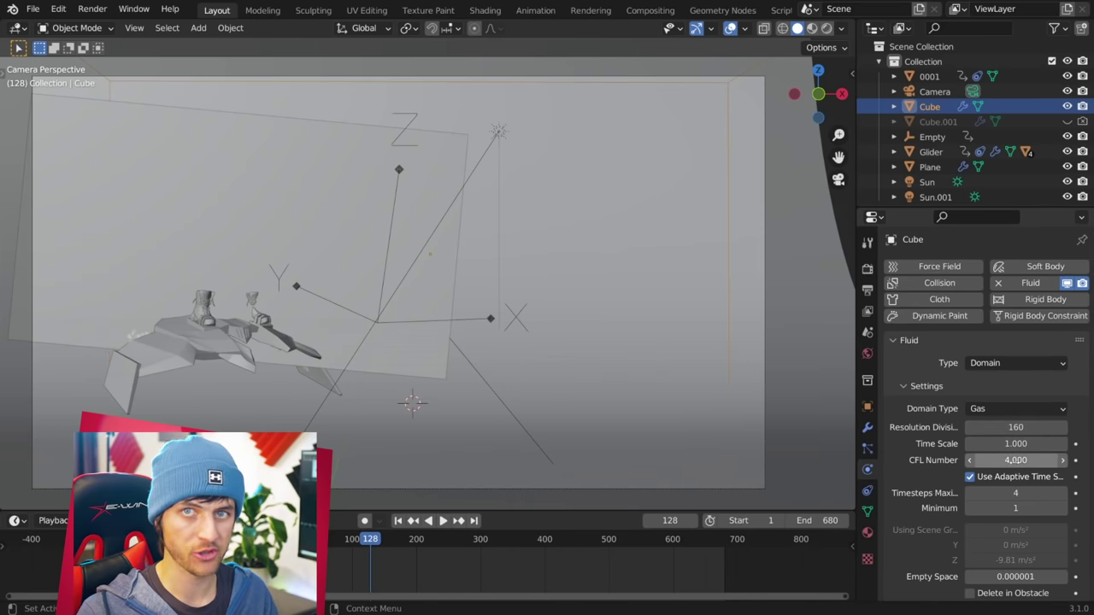
Step: Change the domain's cache type to All and bring its Bake All option into reach
scroll(1015, 478, "down", 12)
left_click(1017, 498)
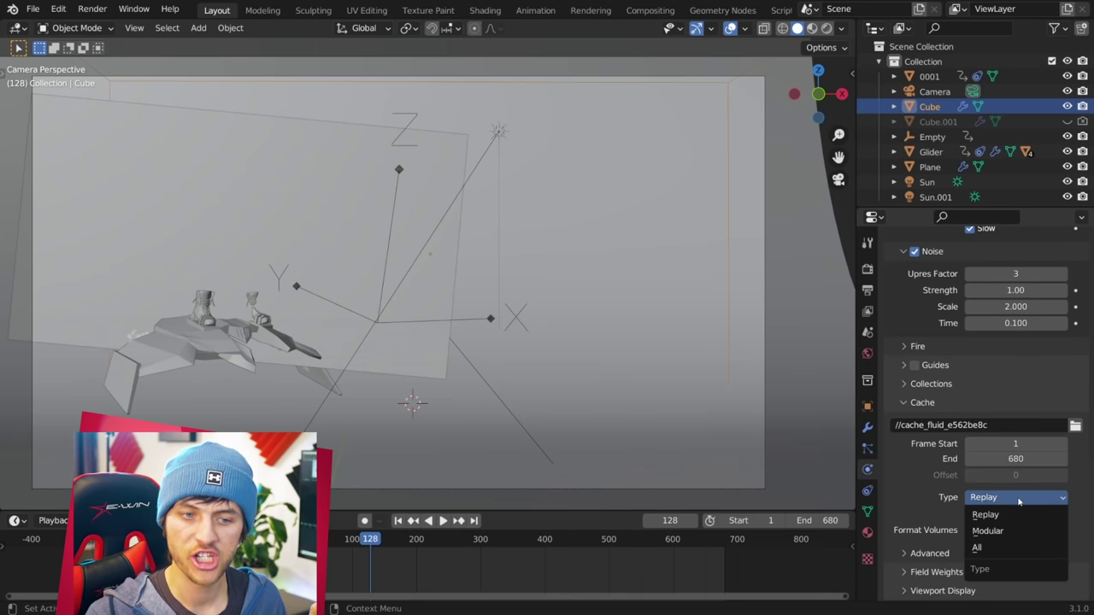
left_click(1014, 548)
scroll(1015, 538, "down", 1)
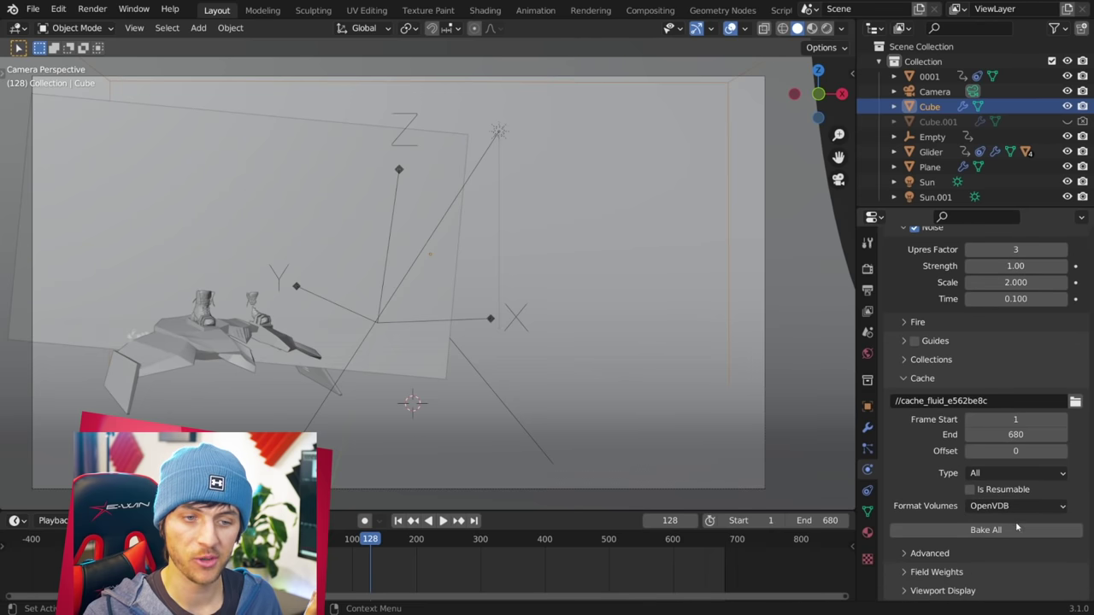
Step: Bake the gas domain's full simulation and show the viewport in rendered shading
left_click(1024, 531)
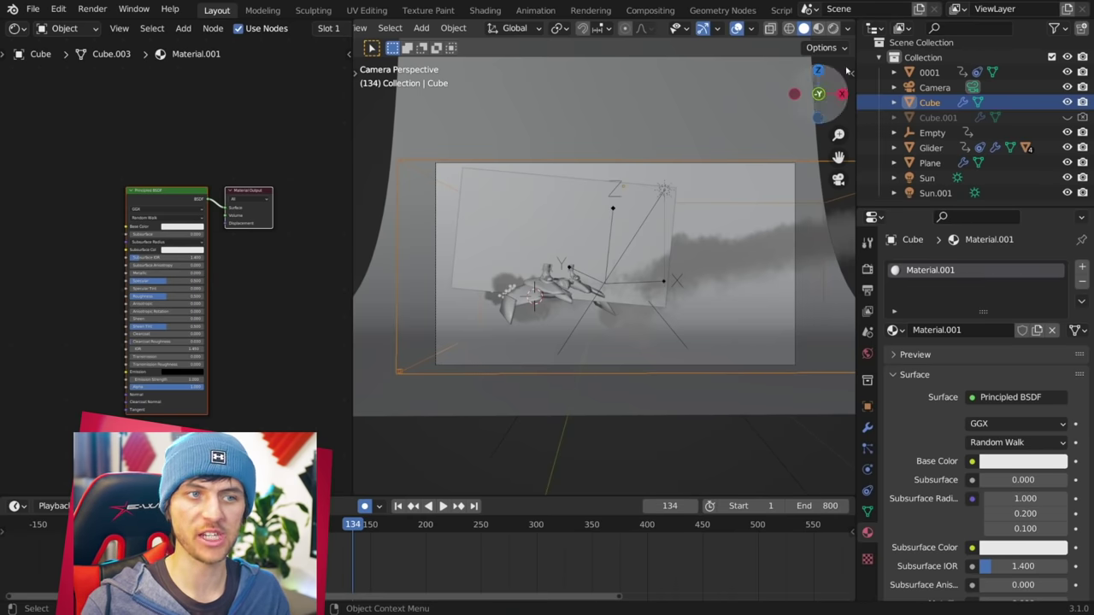
left_click(833, 29)
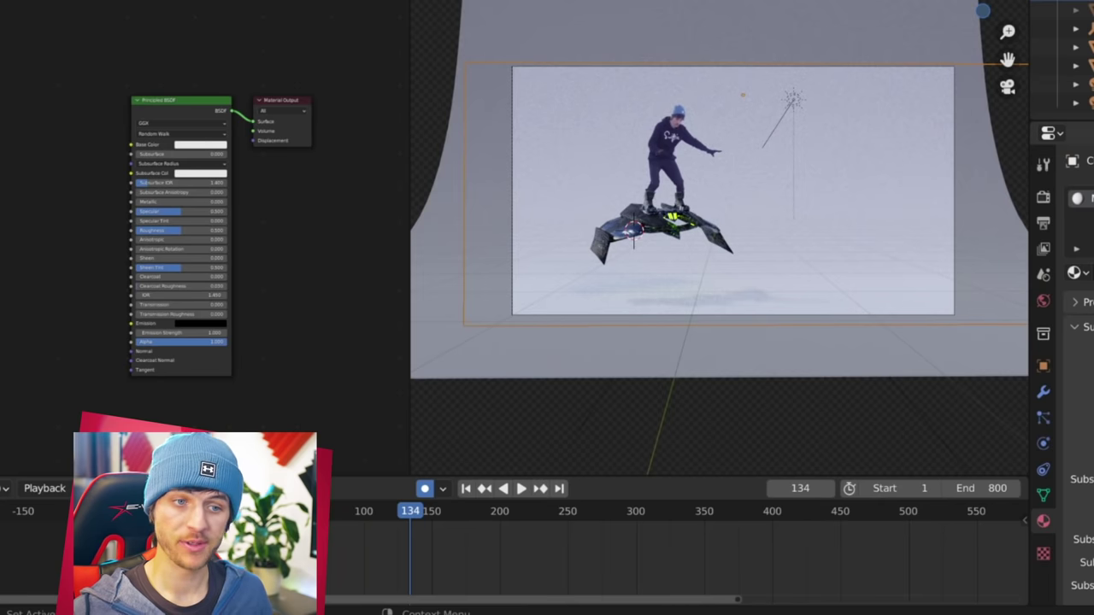
Step: Replace the domain material's Principled BSDF with a Principled Volume shader connected to the Material Output's Volume input
left_click(209, 112)
key("Delete")
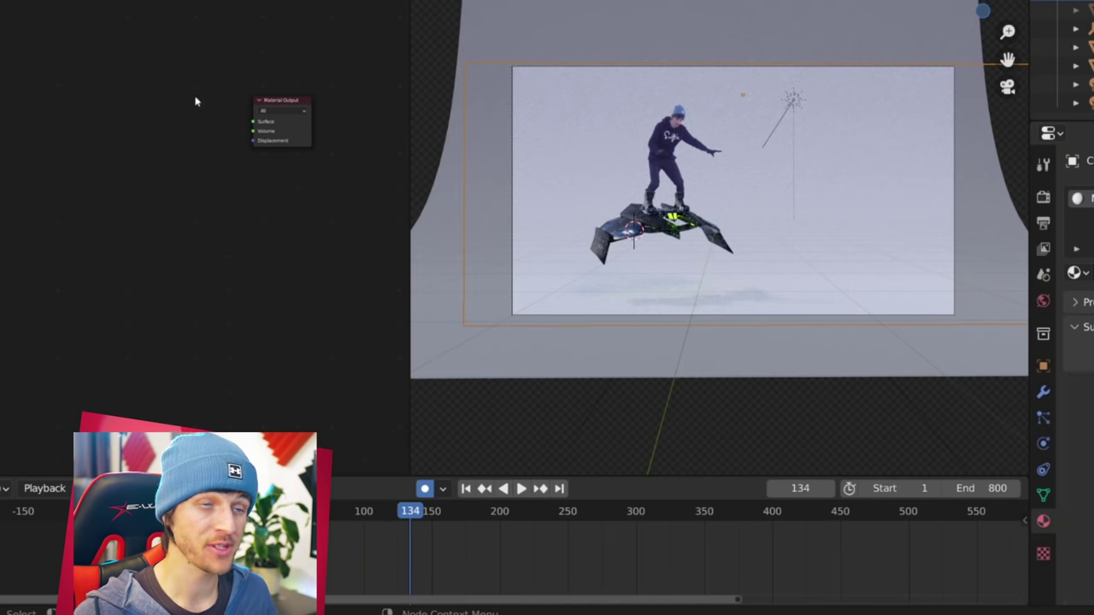
key("shift+a")
mouse_move(85, 208)
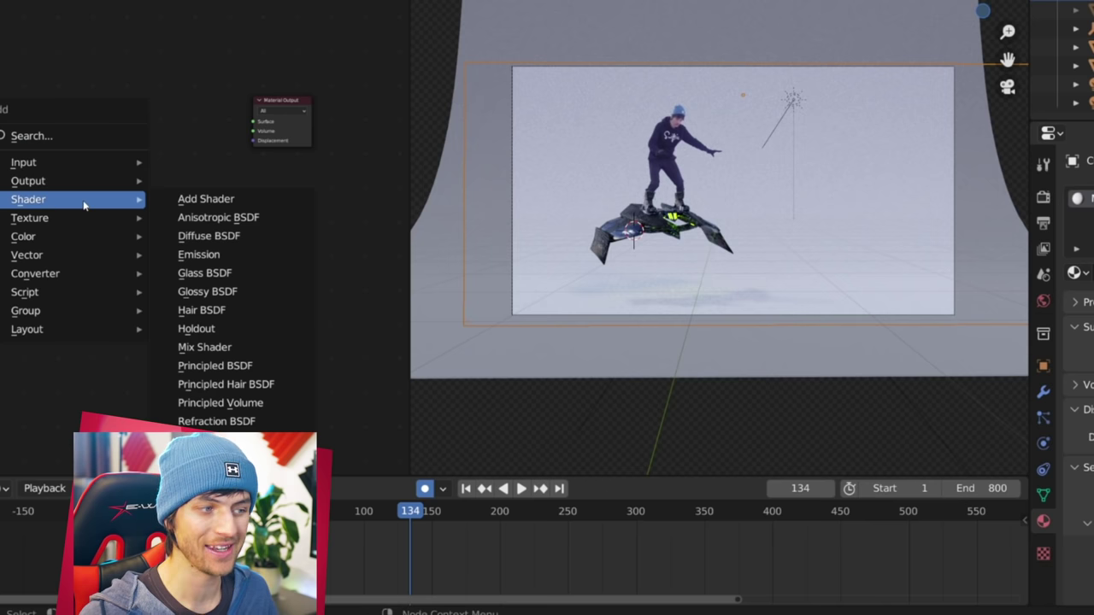
left_click(218, 403)
scroll(227, 253, "up", 1)
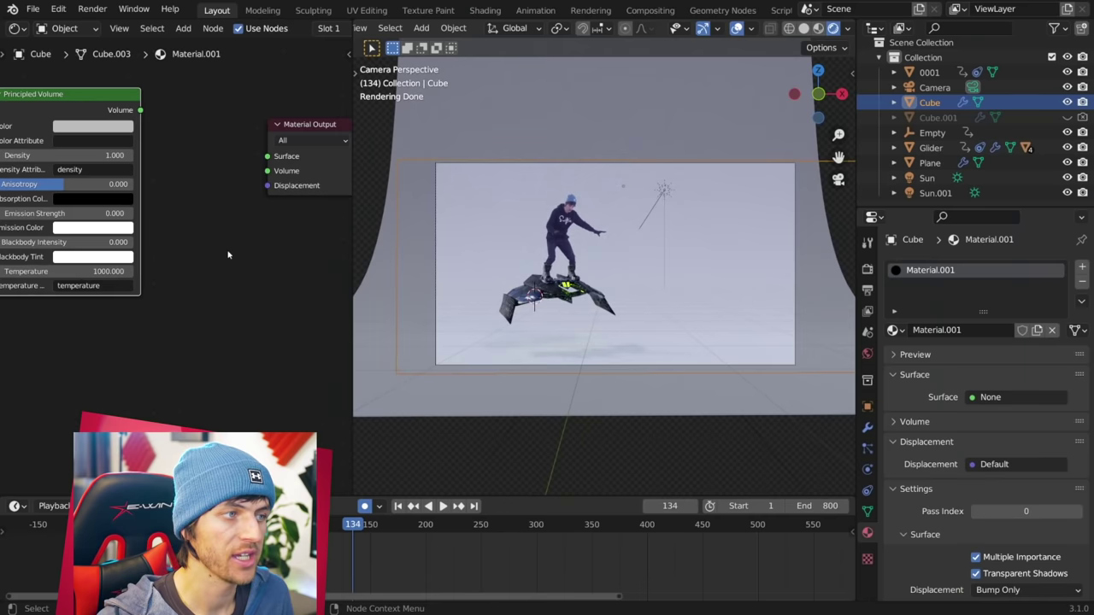
scroll(225, 261, "down", 1)
left_click_drag(144, 122, 263, 178)
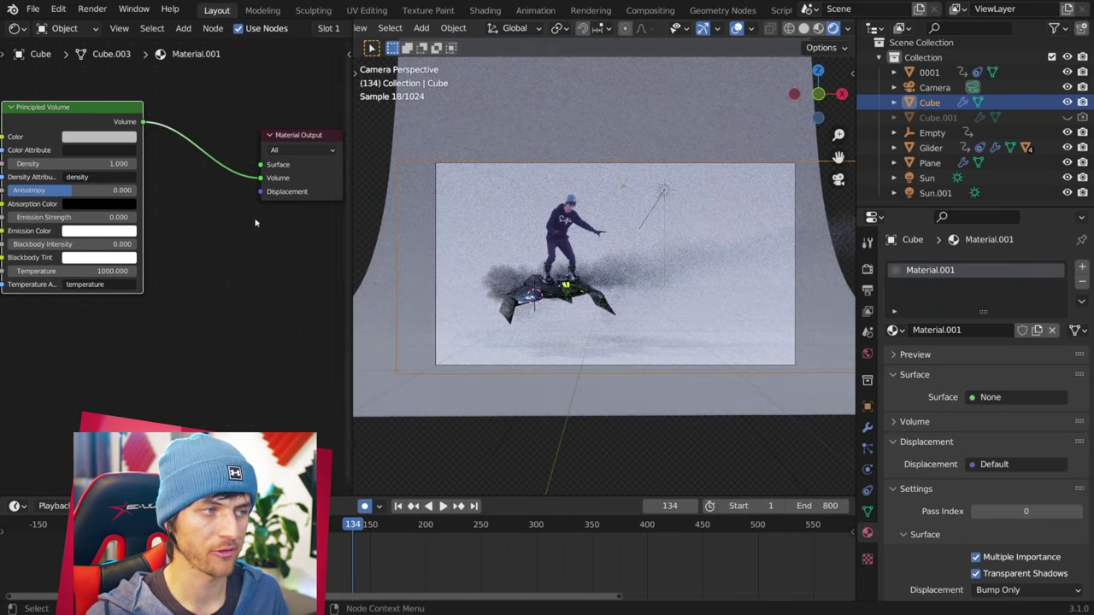
left_click_drag(98, 123, 152, 164)
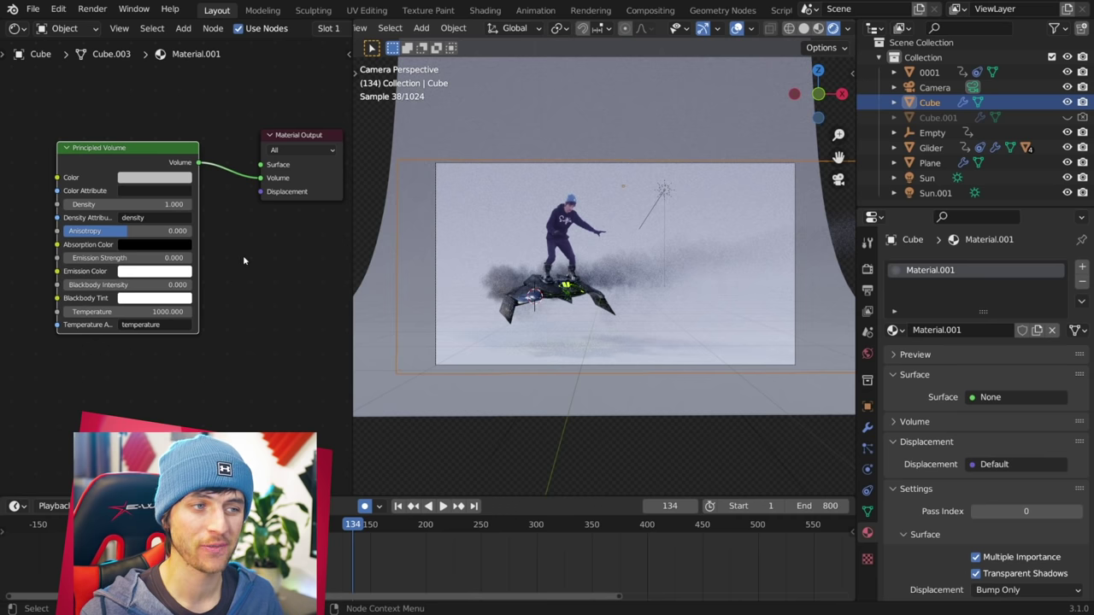
Step: Set the Principled Volume's density to 1.8
left_click(148, 204)
type("1.7")
key("Return")
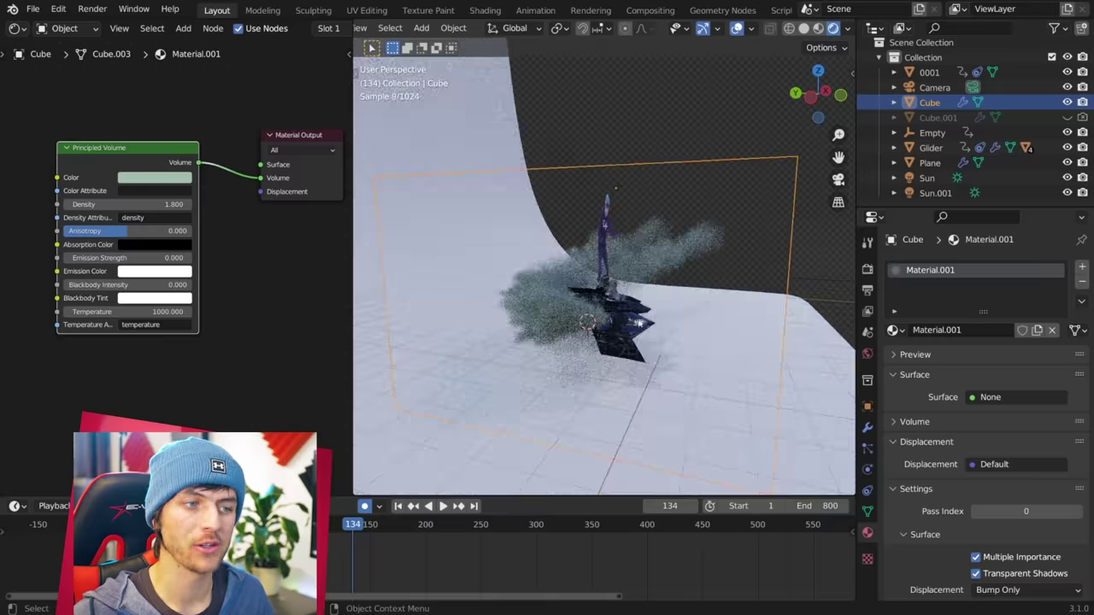
Step: Add a spot light at the cursor behind the glider with a power of 7500 W
scroll(640, 324, "up", 3)
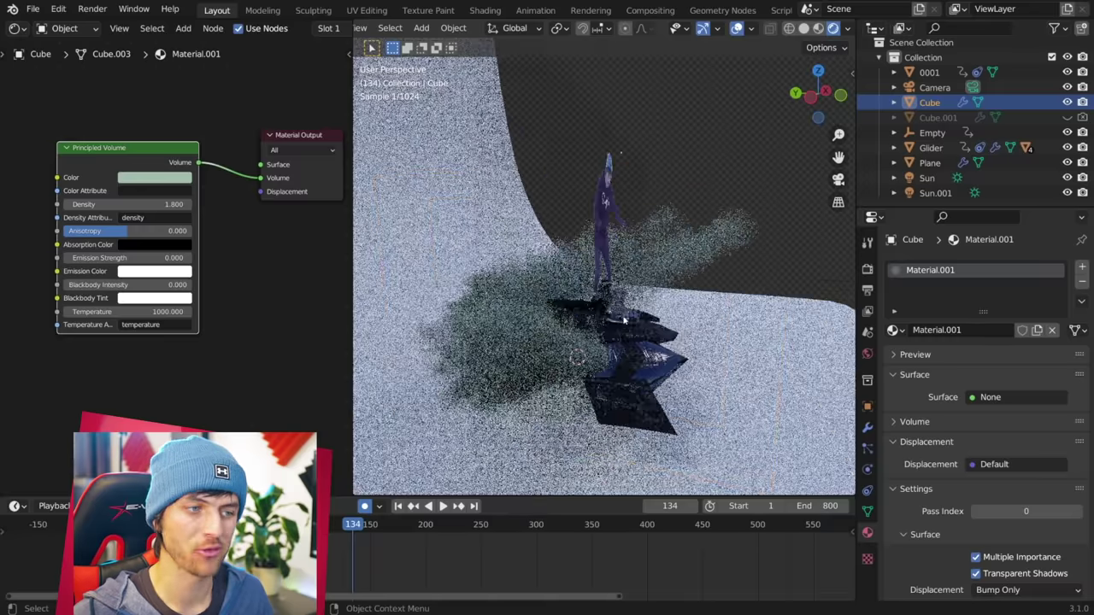
middle_click_drag(639, 324, 635, 359)
middle_click_drag(581, 387, 671, 369)
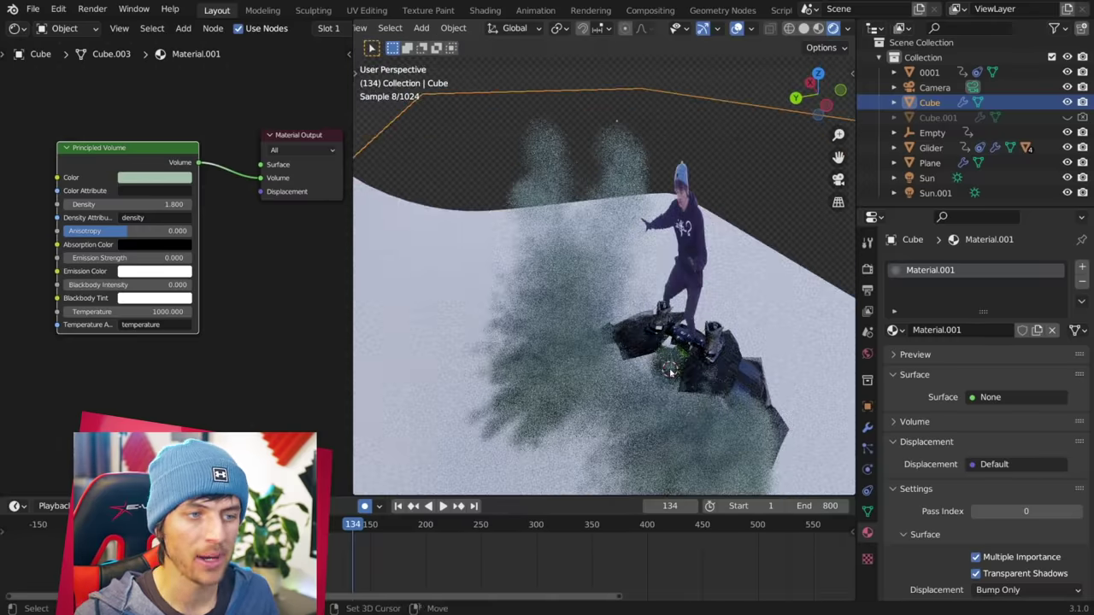
key("shift+a")
mouse_move(621, 504)
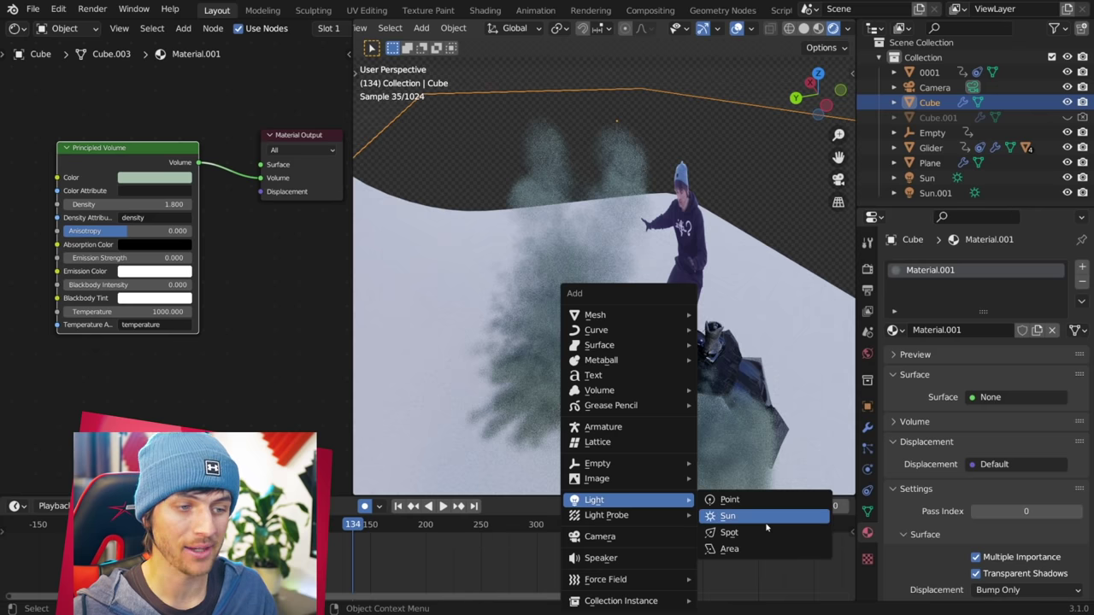
left_click(728, 532)
left_click(1015, 368)
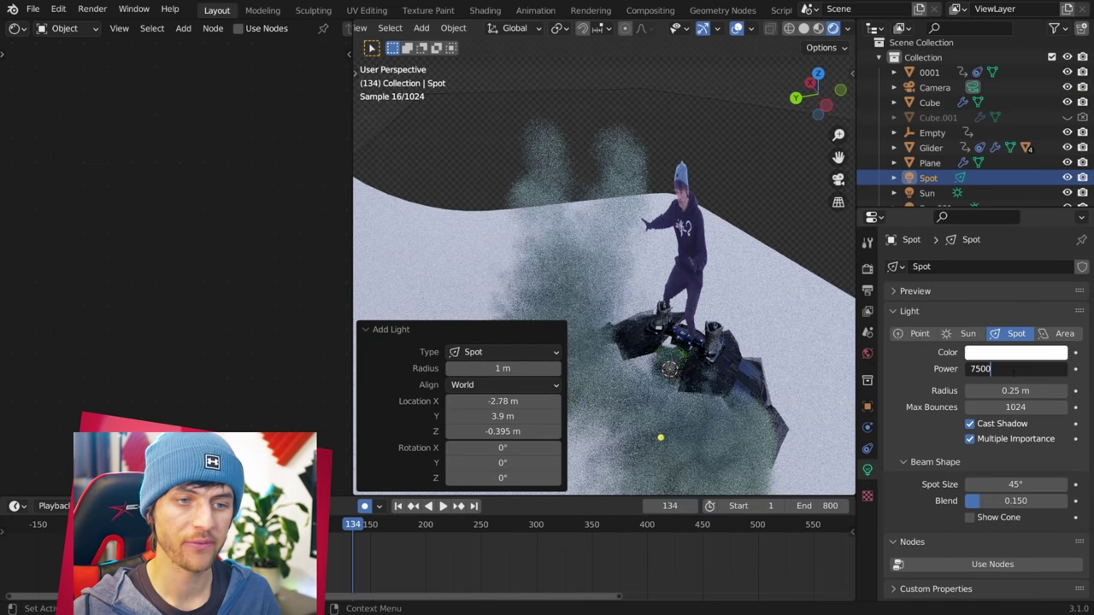
key("Return")
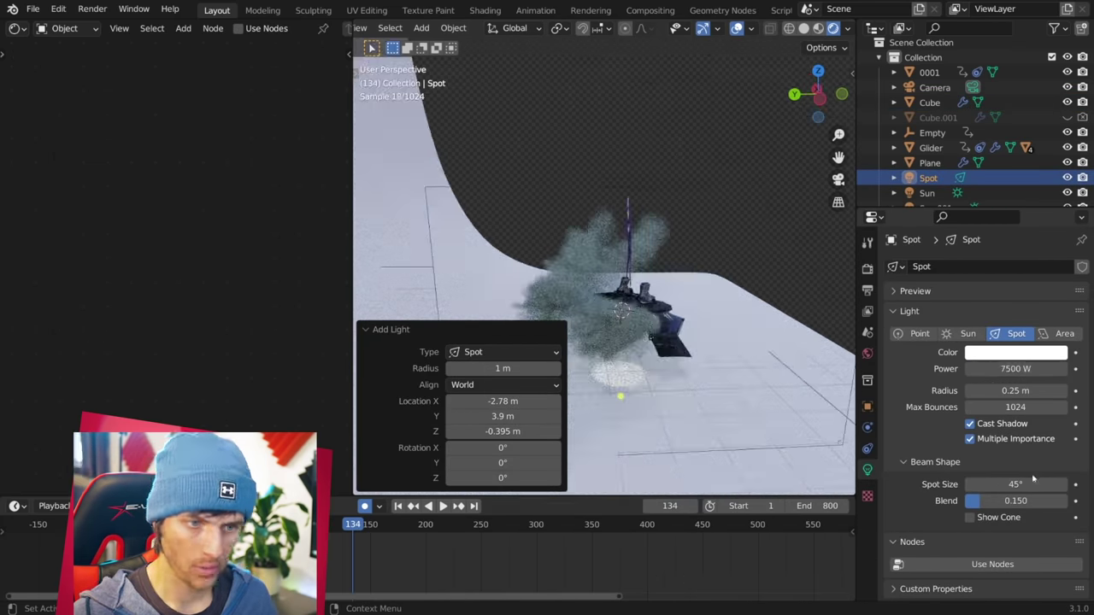
Step: Give the spot light a 120° spot size with 0.8 blend and a bright green colour
double_click(1015, 483)
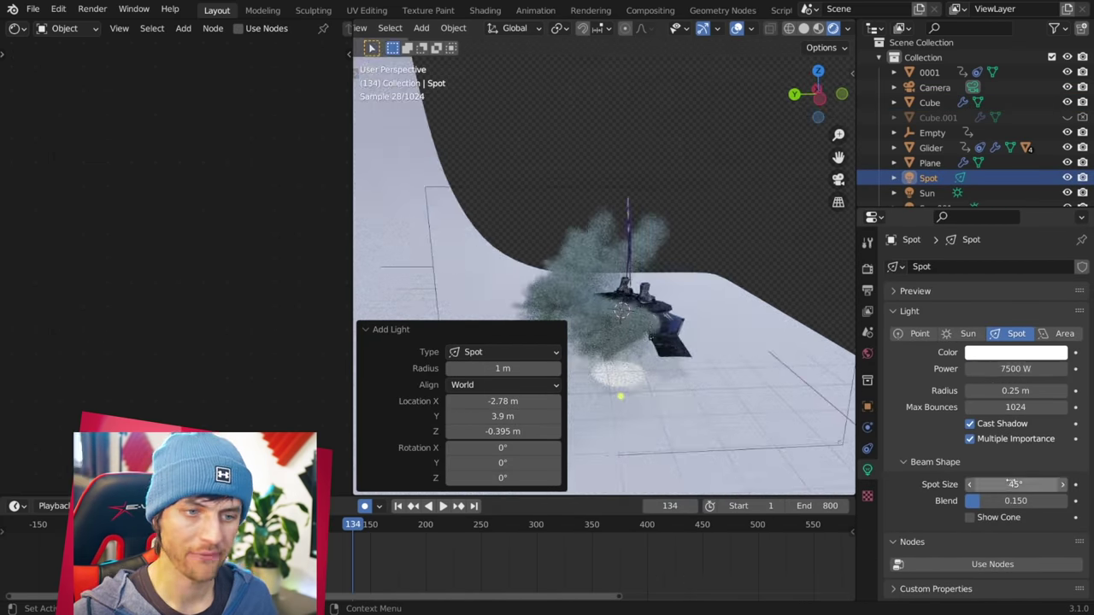
type("120")
key("Return")
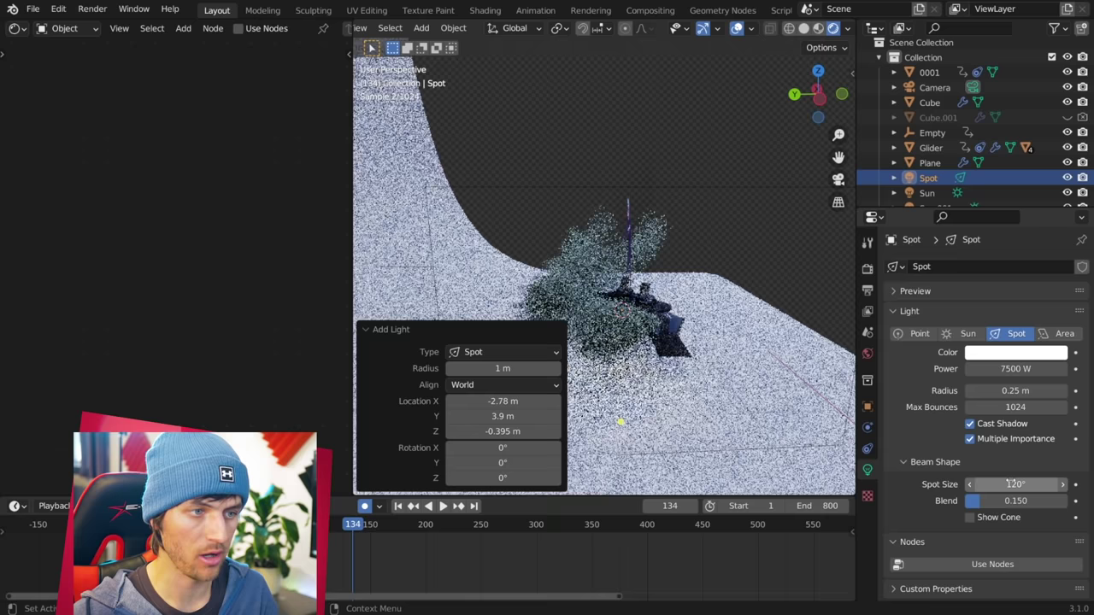
double_click(1015, 500)
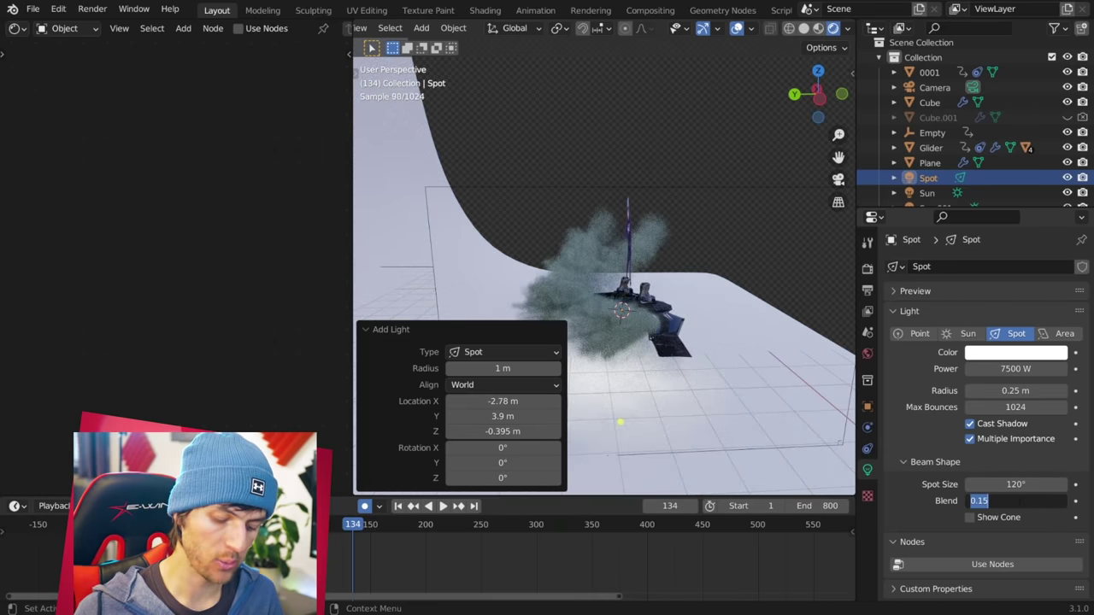
type(".8")
key("Return")
left_click(1034, 353)
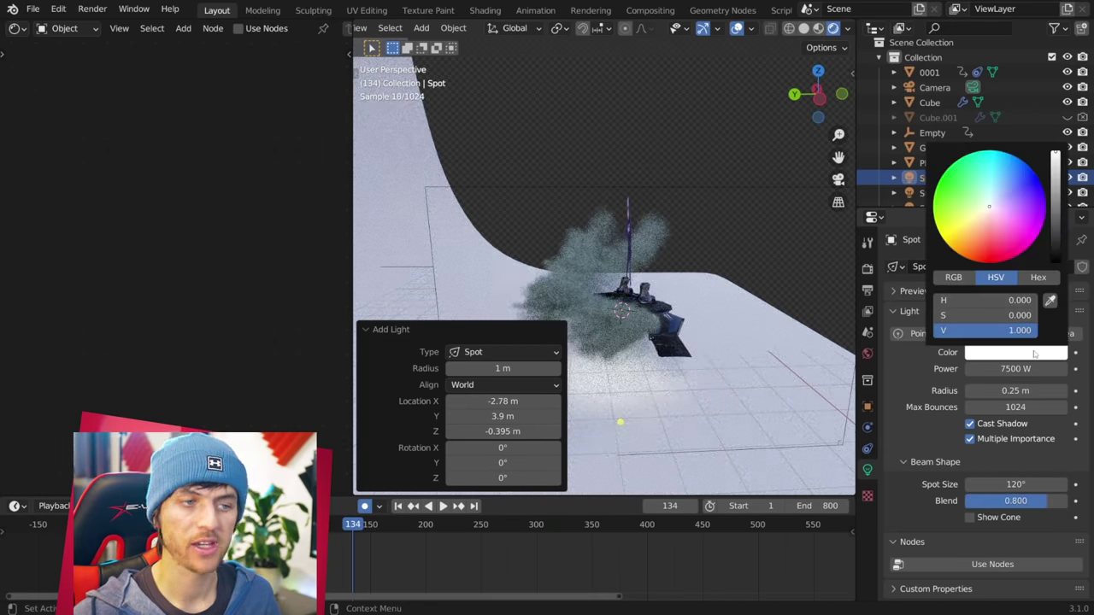
left_click_drag(956, 201, 939, 196)
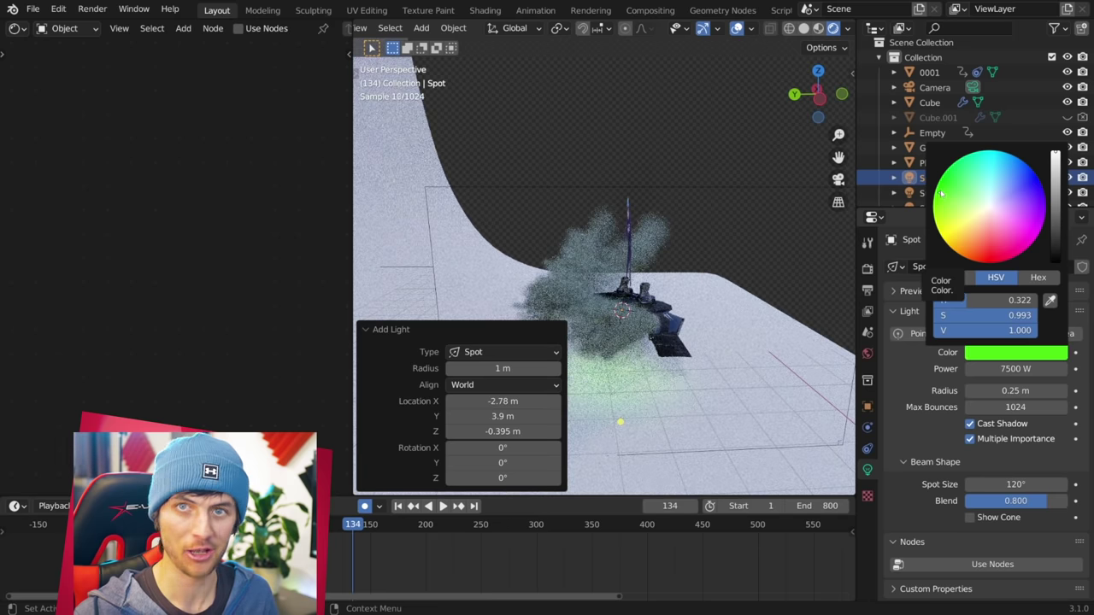
Step: Rotate the spot light in top view so its green beam aims through the smoke at the glider's rear
key("KP_7")
key("r")
key("r")
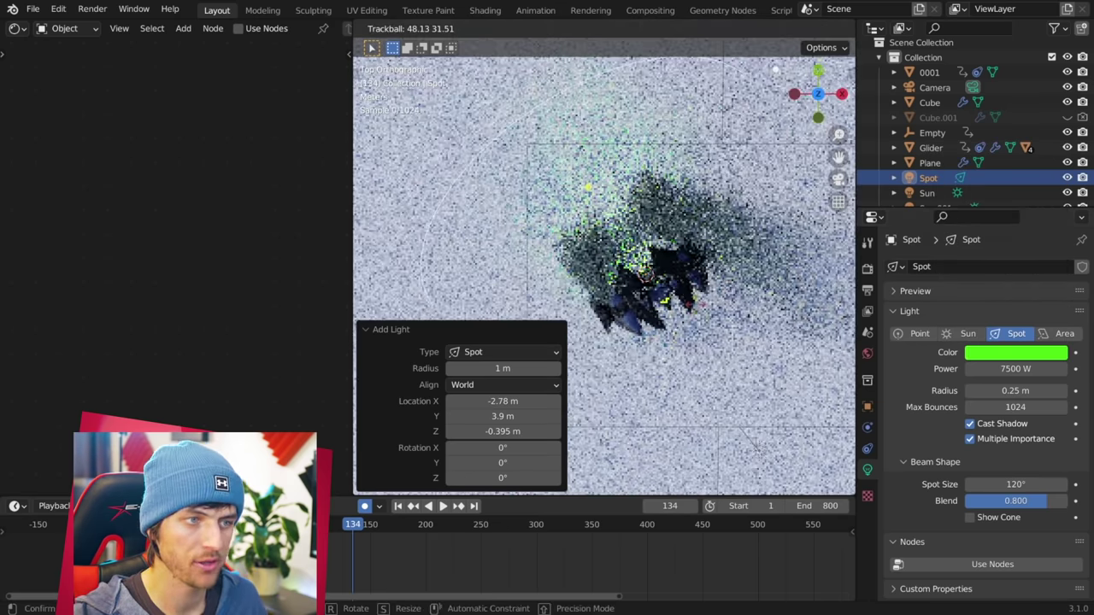
left_click(702, 361)
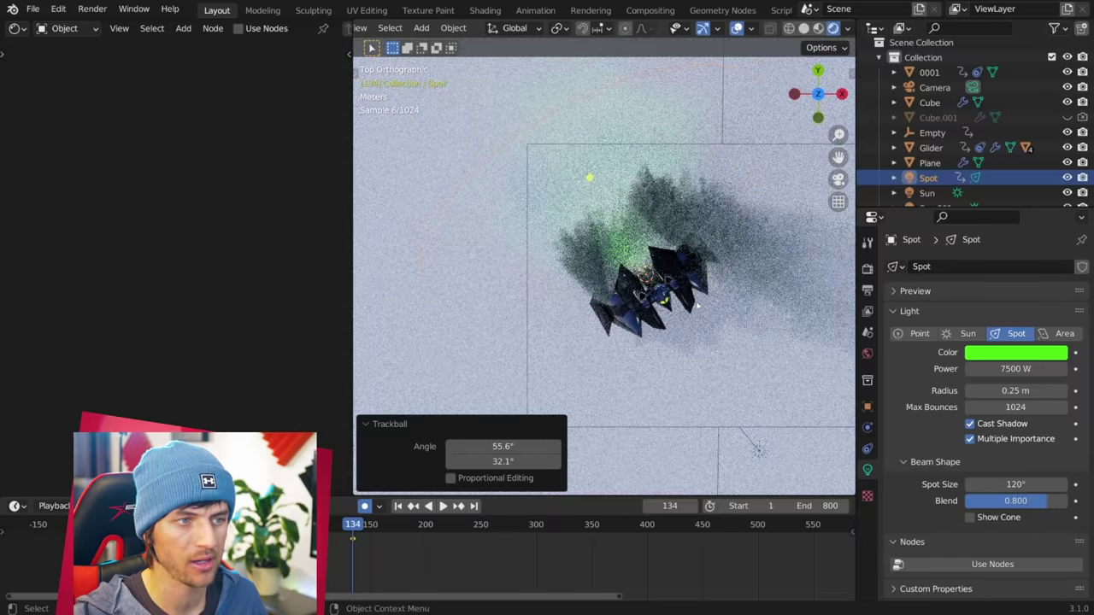
key("r")
key("r")
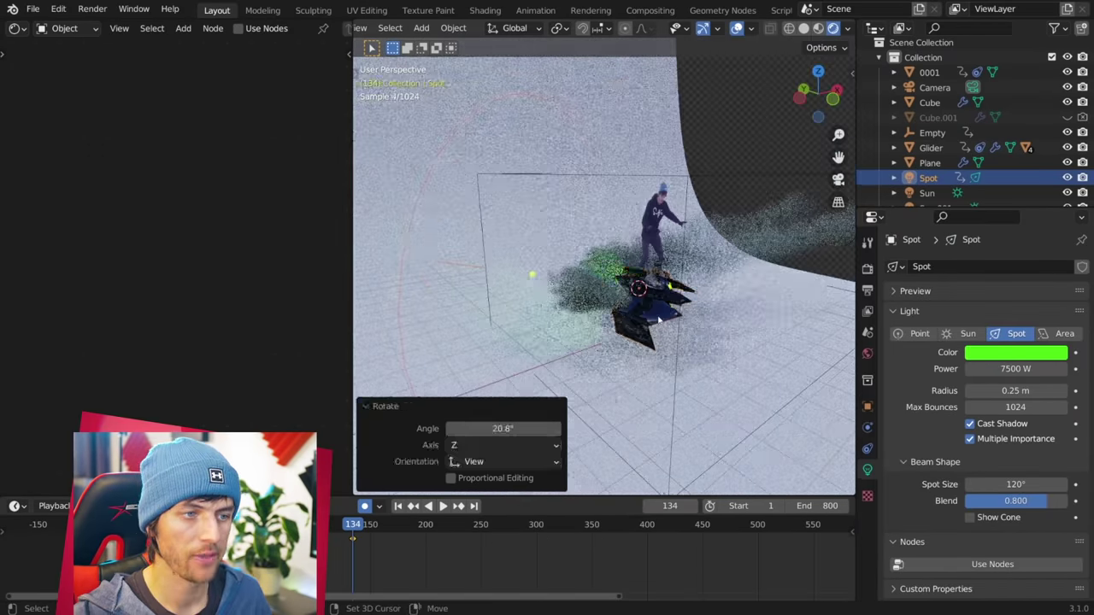
Step: Parent the spot light to the Glider with the Object option and check the lit smoke through the camera
left_click(658, 320, "shift")
key("ctrl+p")
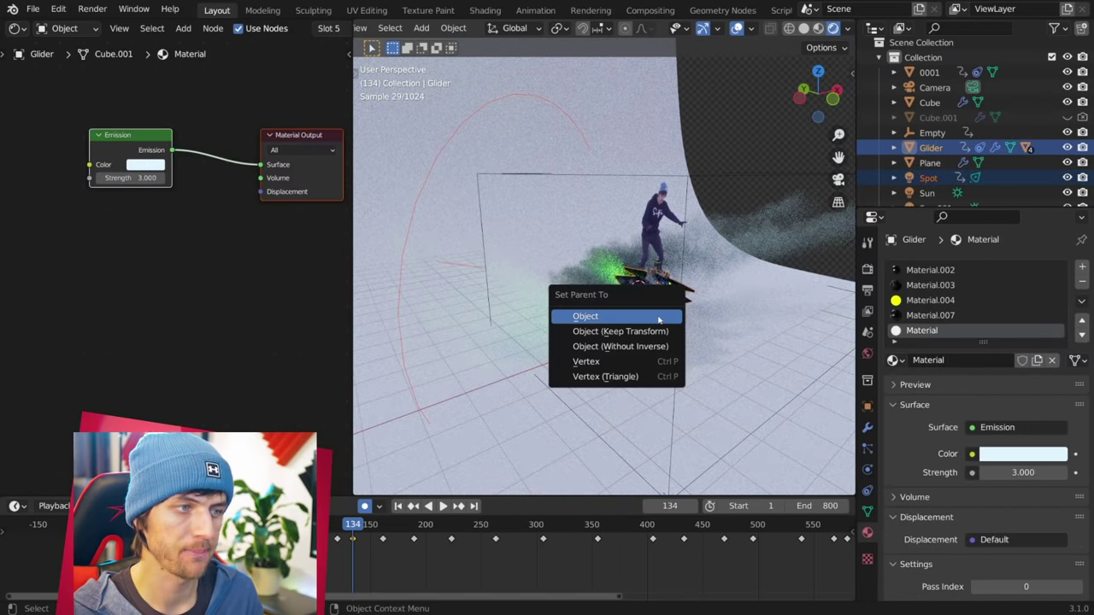
left_click(655, 316)
key("alt+a")
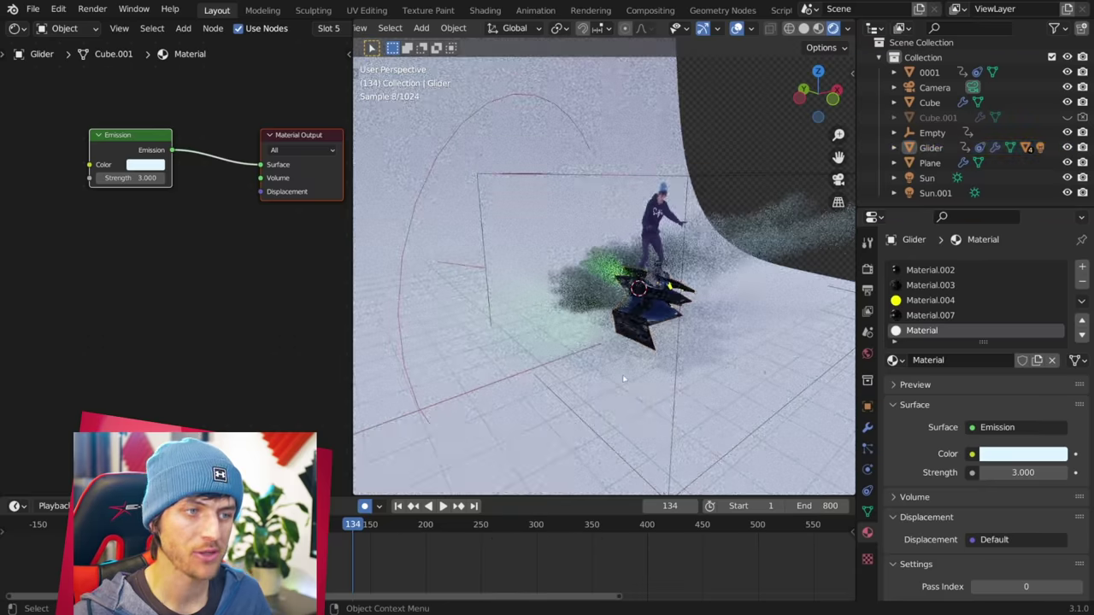
key("KP_0")
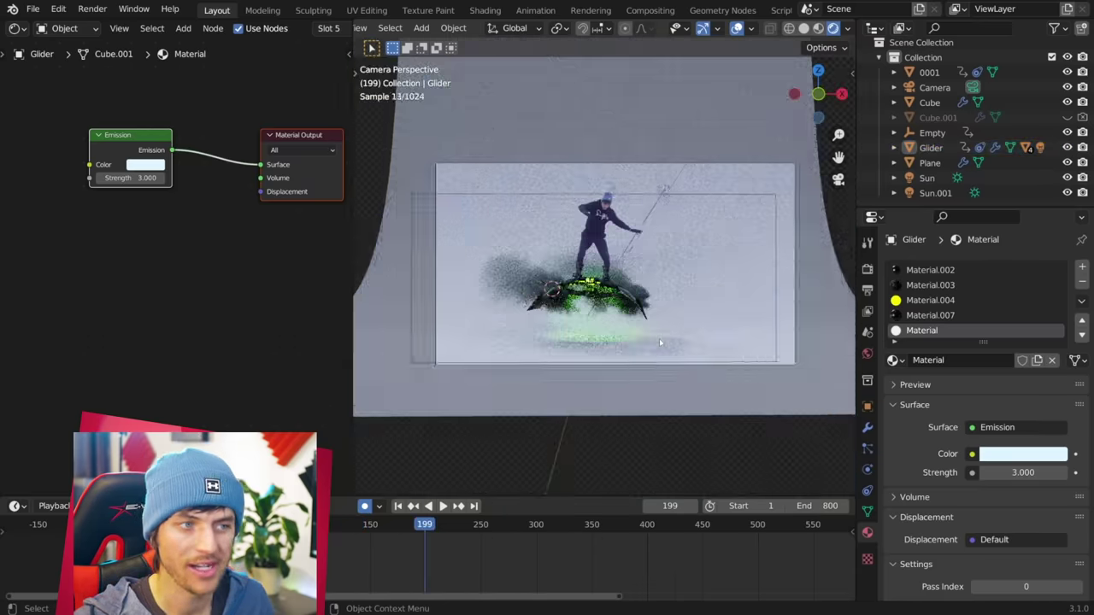
scroll(660, 339, "up", 2)
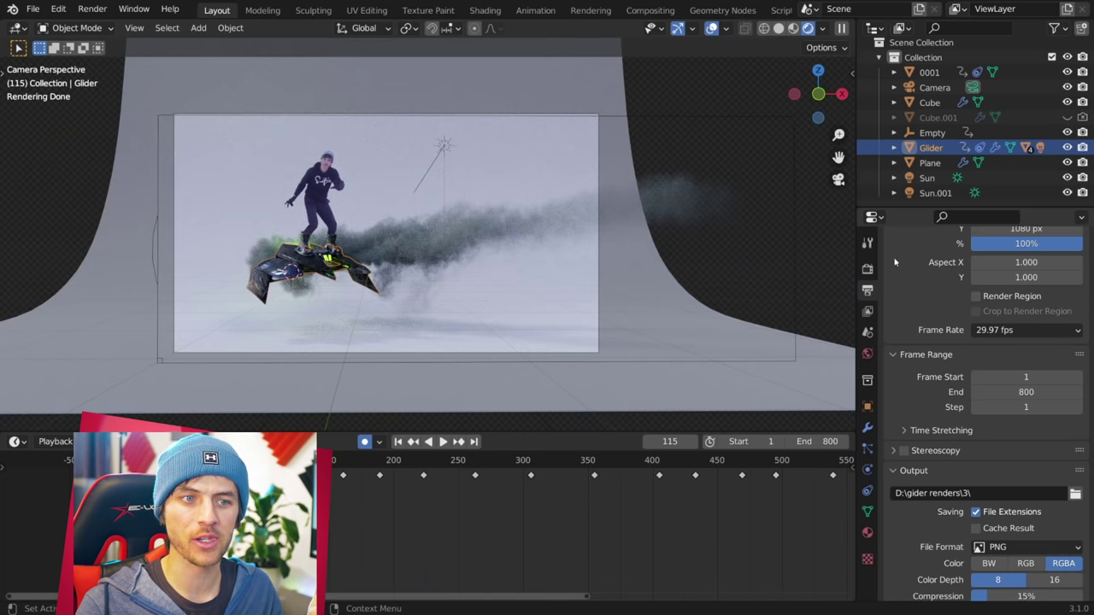
Step: Check the Motion Blur settings in the render properties, toggling Motion Blur off and back on
left_click(866, 270)
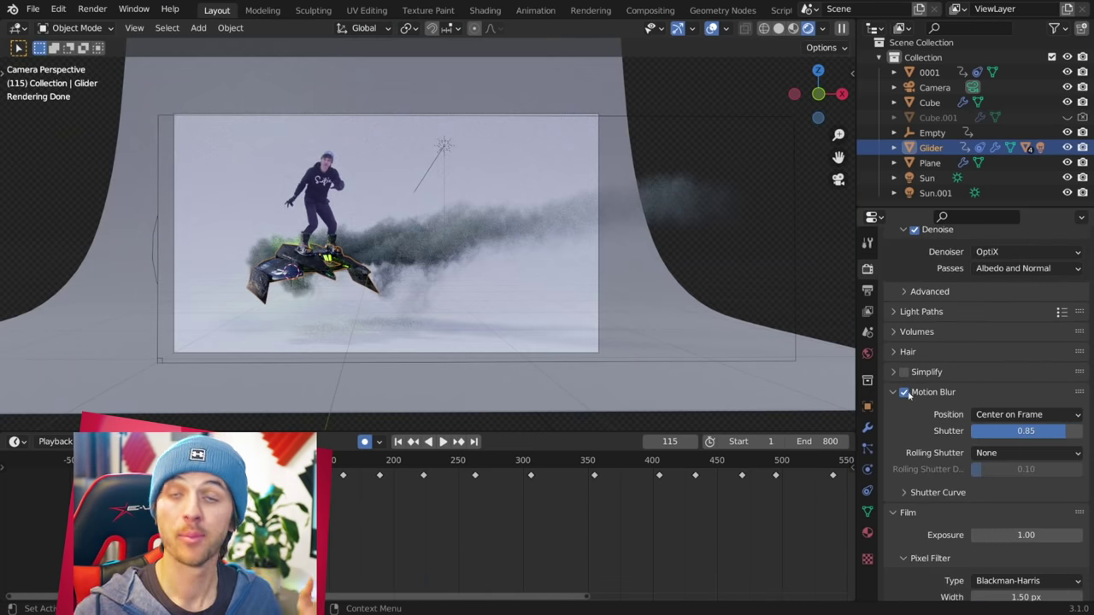
left_click(904, 392)
left_click(904, 392)
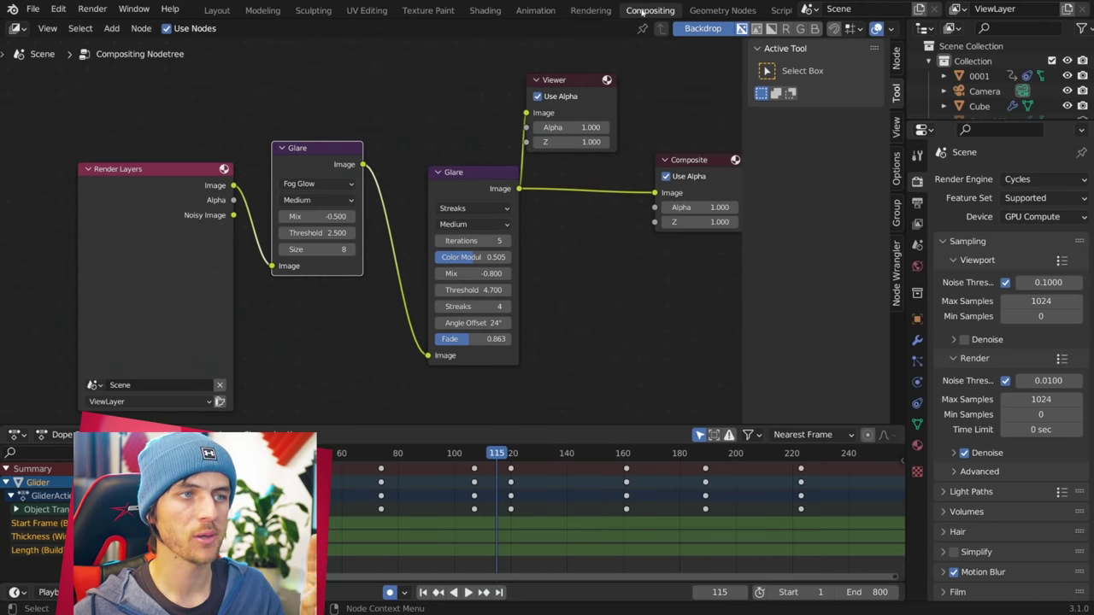
Step: Examine the Fog Glow and Streaks Glare nodes and their connections in the compositing node tree
middle_click_drag(429, 98, 415, 72)
left_click_drag(321, 128, 317, 141)
left_click_drag(451, 163, 430, 143)
scroll(433, 205, "up", 3)
mouse_move(270, 145)
left_mouse_down()
mouse_move(266, 165)
mouse_move(282, 154)
left_mouse_up()
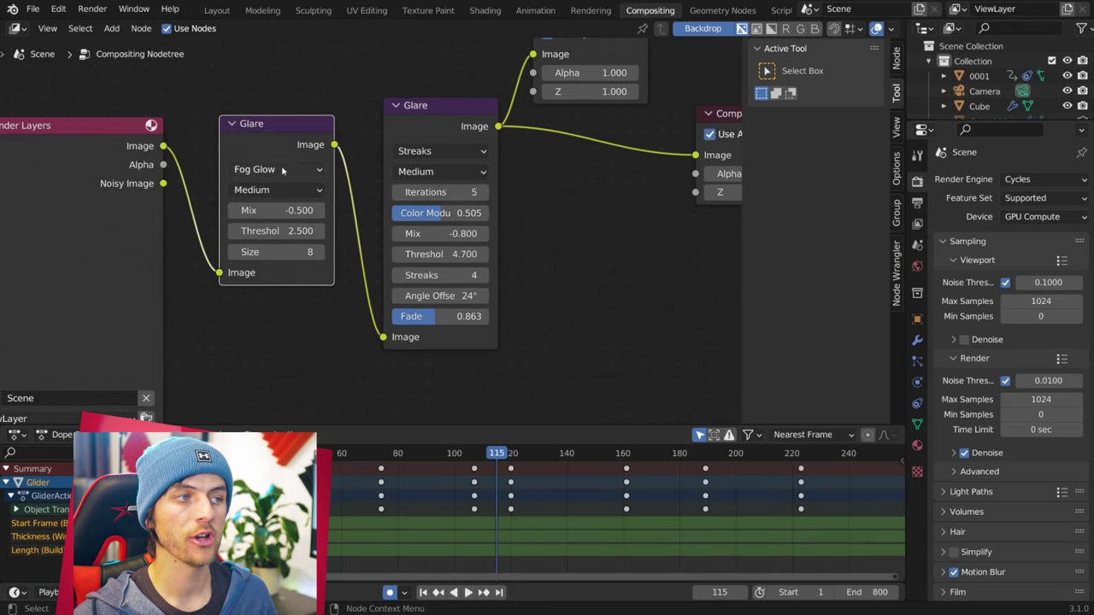
mouse_move(441, 107)
left_mouse_down()
mouse_move(444, 99)
mouse_move(430, 101)
left_mouse_up()
scroll(433, 130, "up", 1)
scroll(542, 186, "up", 3)
middle_click_drag(555, 198, 612, 208)
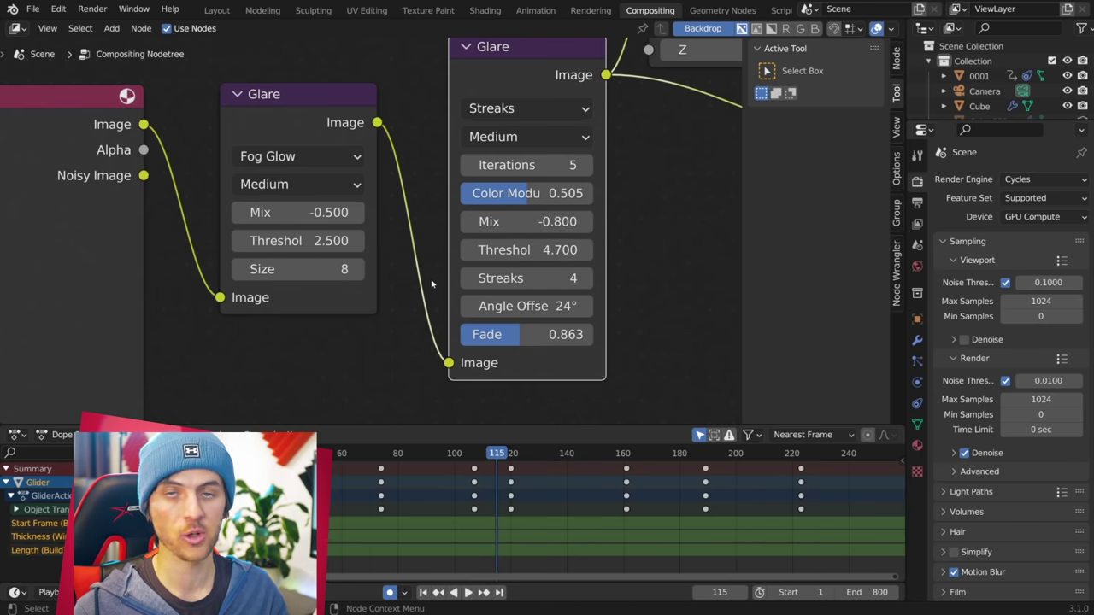
scroll(612, 243, "down", 4)
middle_click_drag(613, 243, 417, 323)
left_click_drag(459, 112, 473, 103)
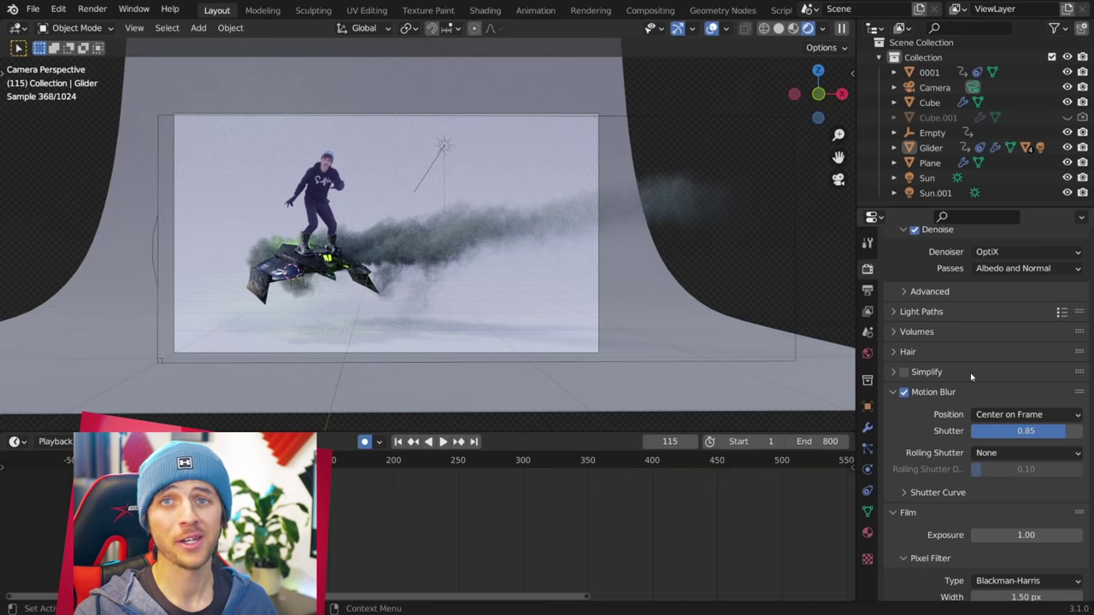
Step: Review the render output settings, including the frame range, output folder, PNG file format, colour mode and compression
left_click(867, 292)
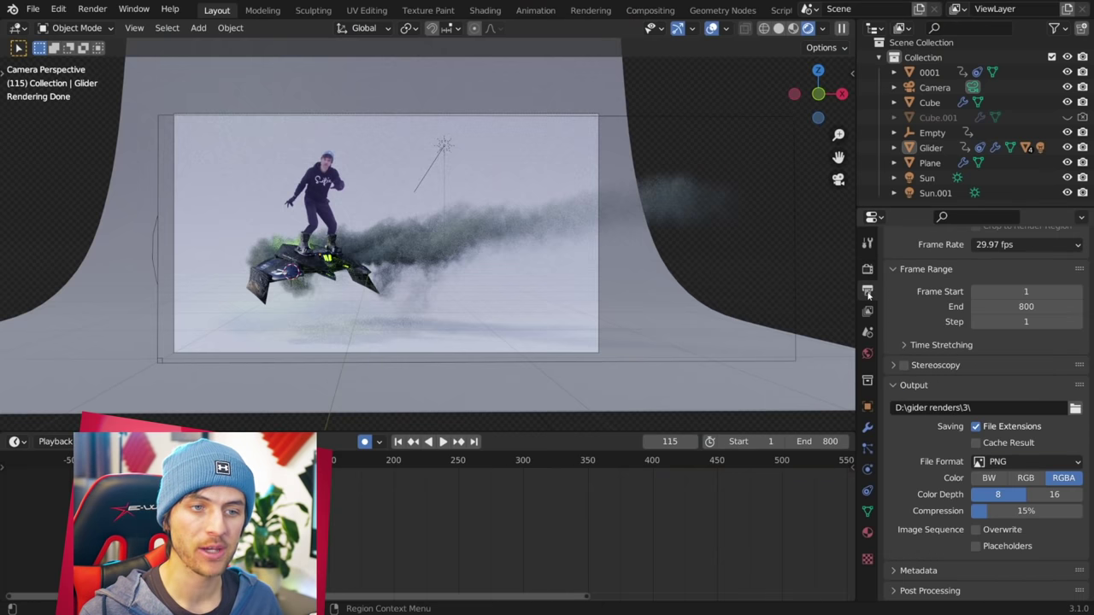
scroll(986, 393, "up", 2)
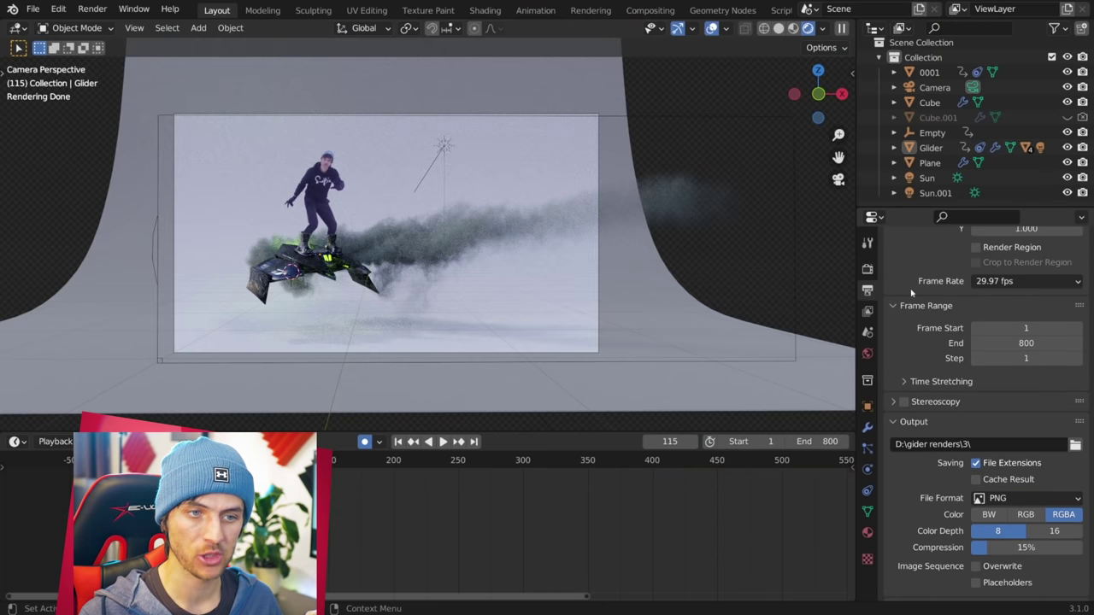
left_click(1075, 443)
left_click(868, 479)
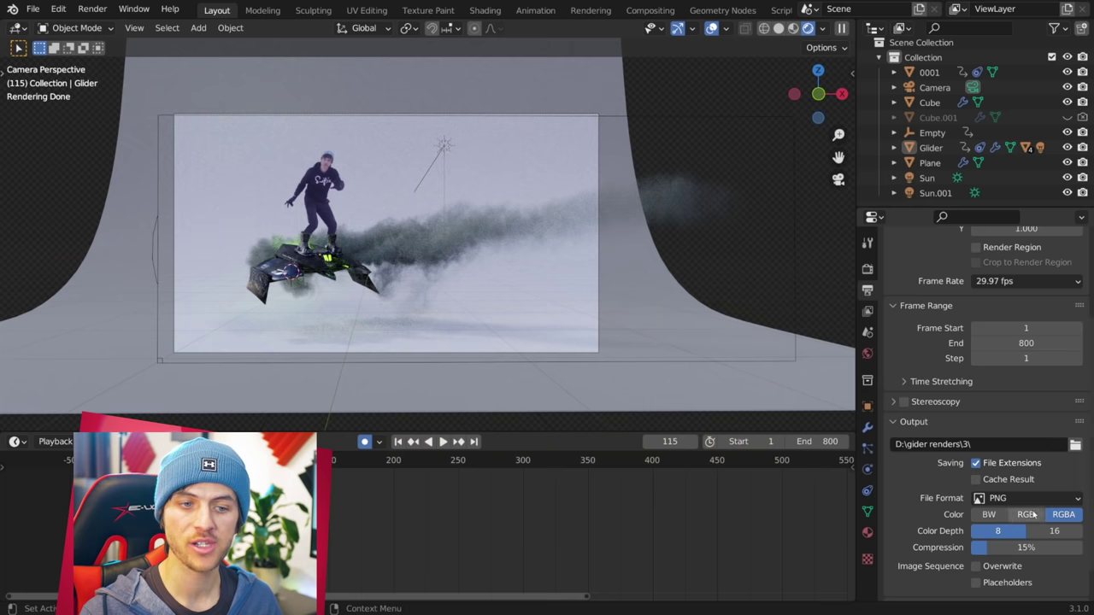
scroll(1028, 501, "down", 1)
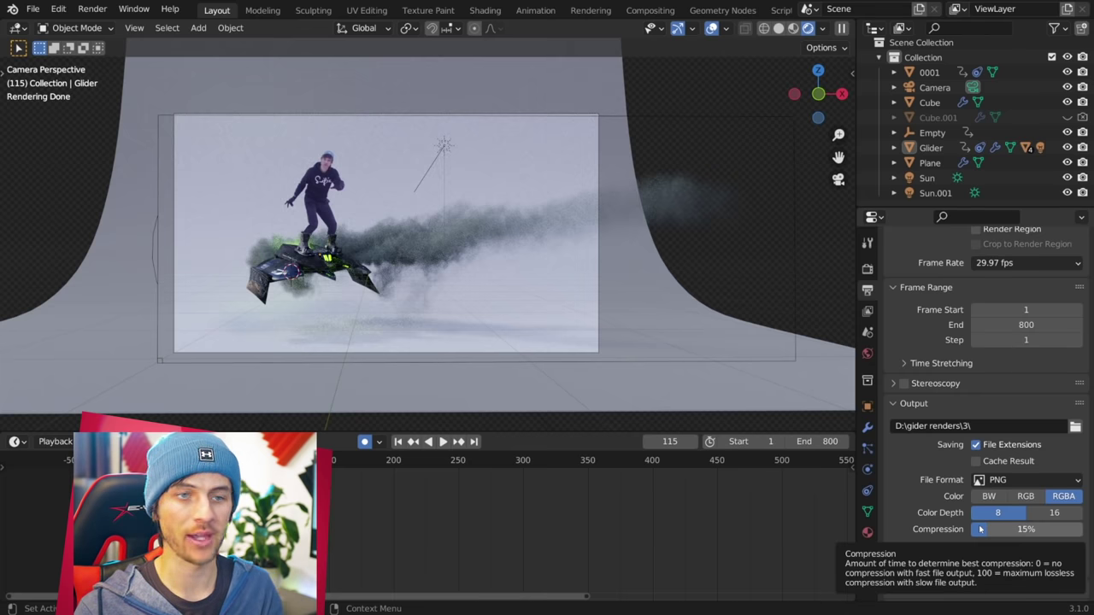
scroll(771, 14, "down", 2)
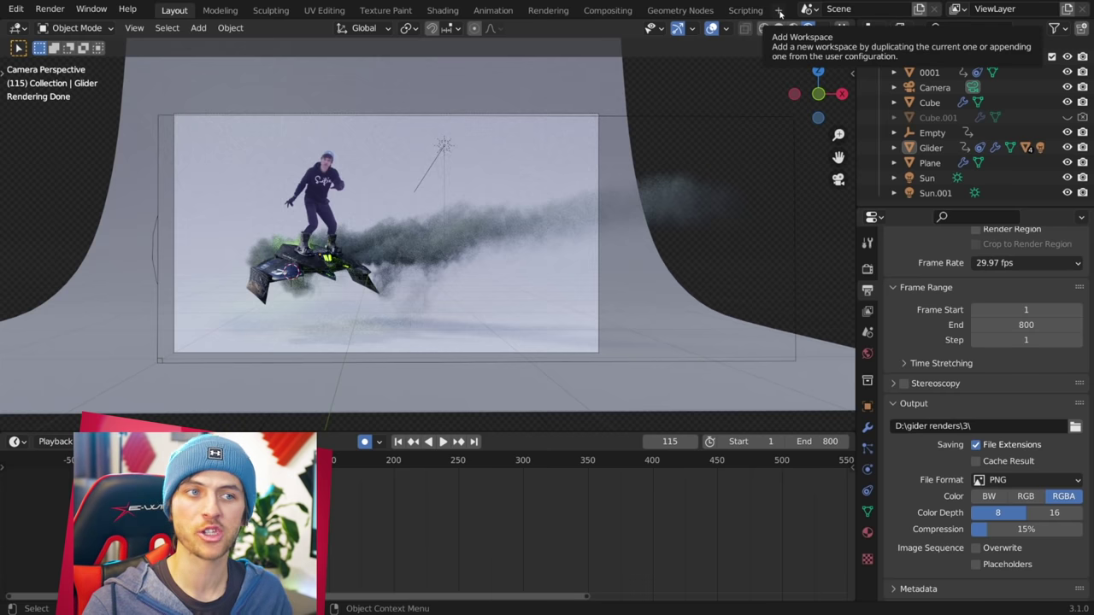
Step: Add a Video Editing workspace from the Video Editing workspace presets
left_click(779, 14)
mouse_move(756, 101)
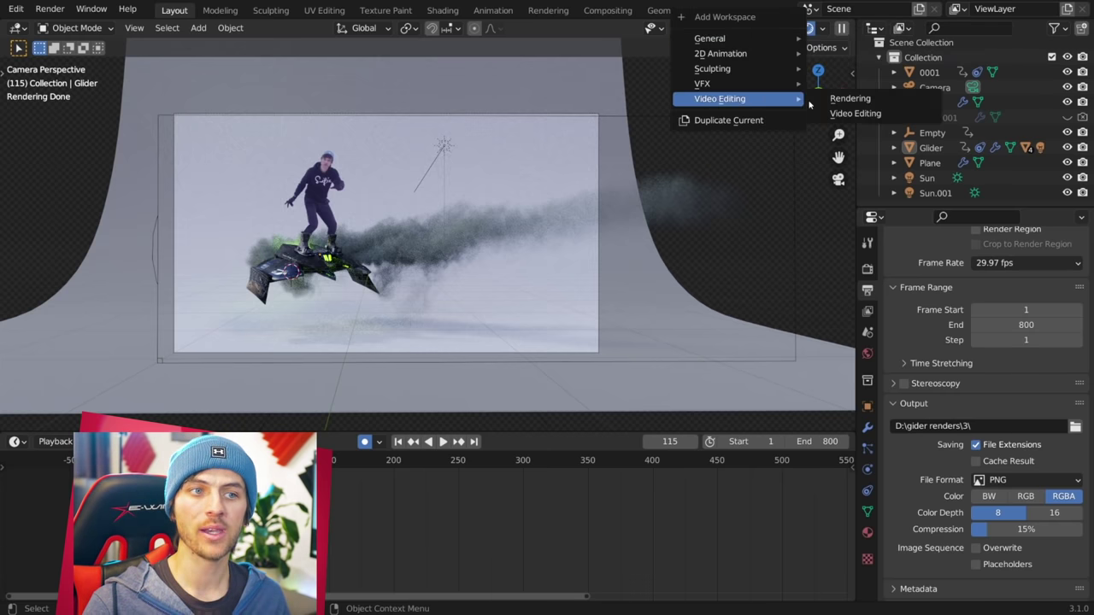
left_click(850, 114)
Step: Add the rendered PNG frames from the Intro render 1 folder as an image sequence strip on channel 1
key("shift+a")
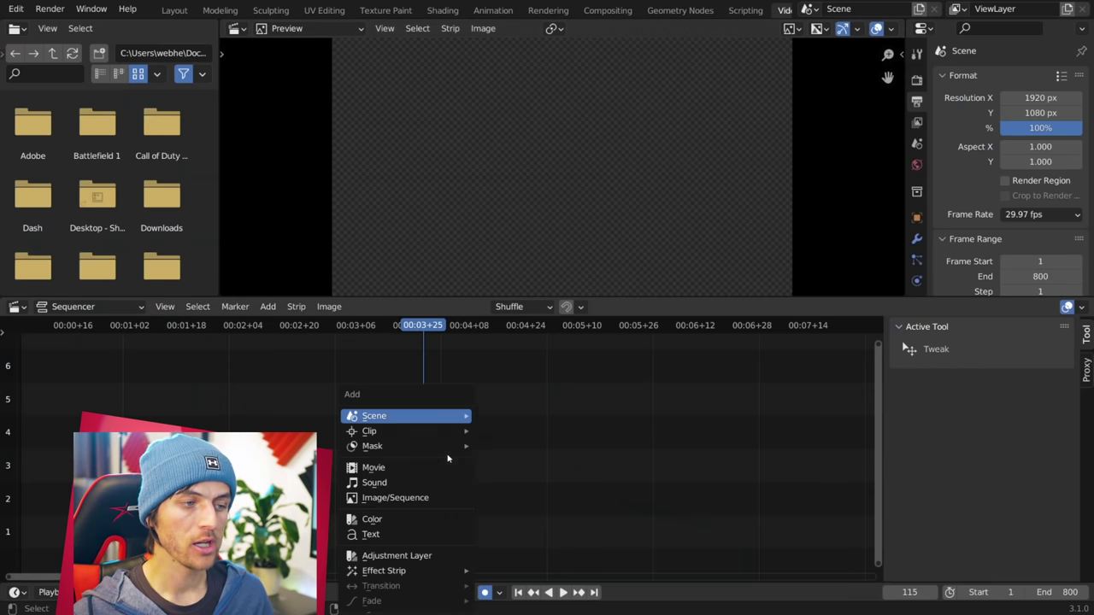
left_click(411, 497)
scroll(490, 359, "down", 2)
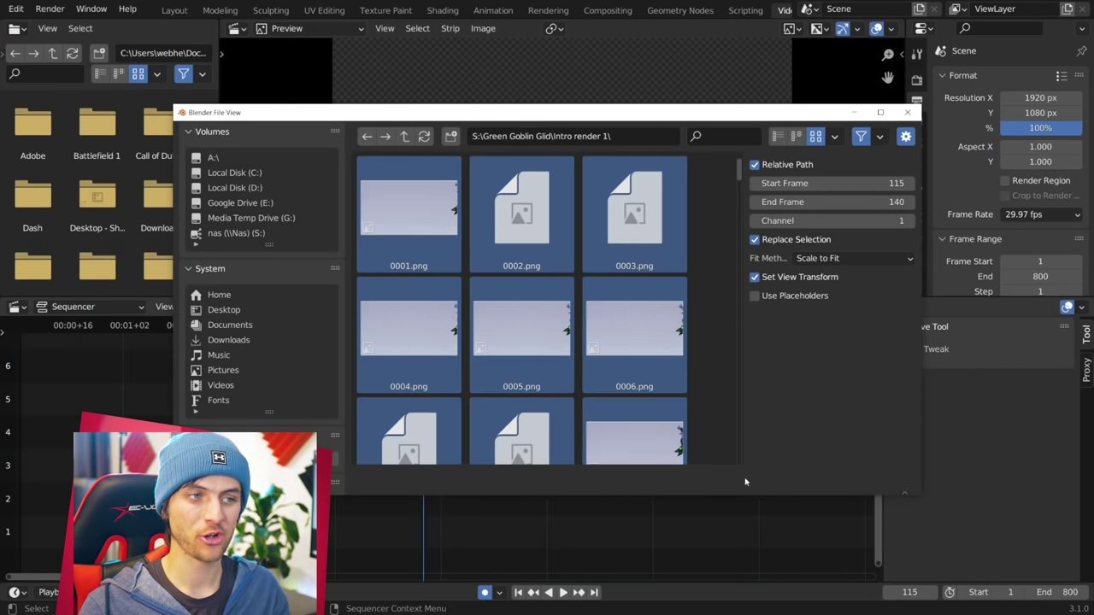
left_click(745, 481)
Step: Play back part of the image sequence in the preview and set the output file format to FFmpeg Video
key("space")
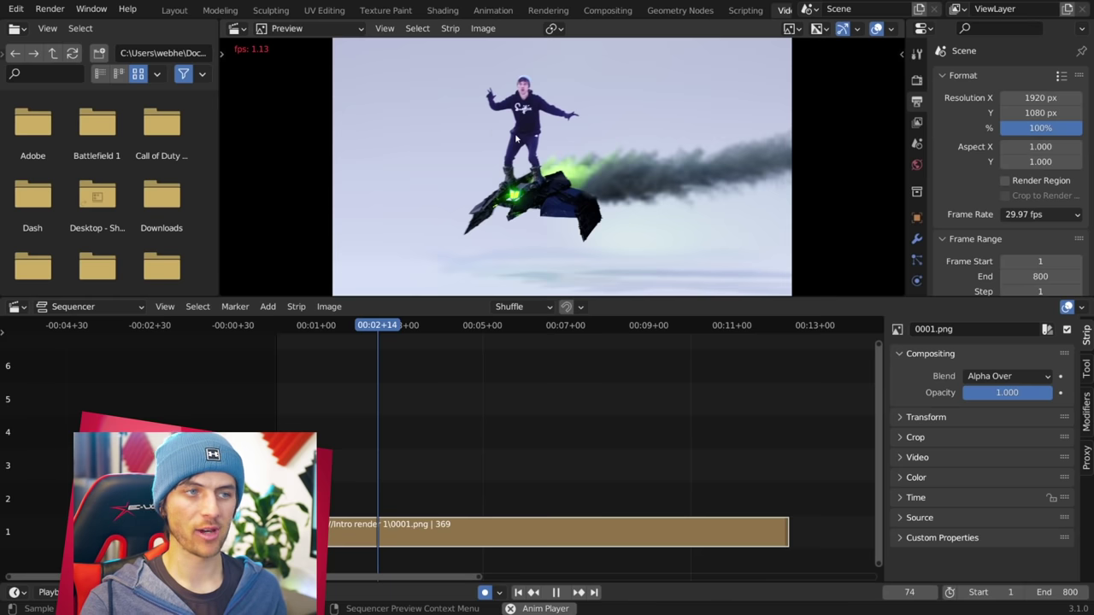
scroll(1012, 272, "down", 5)
key("space")
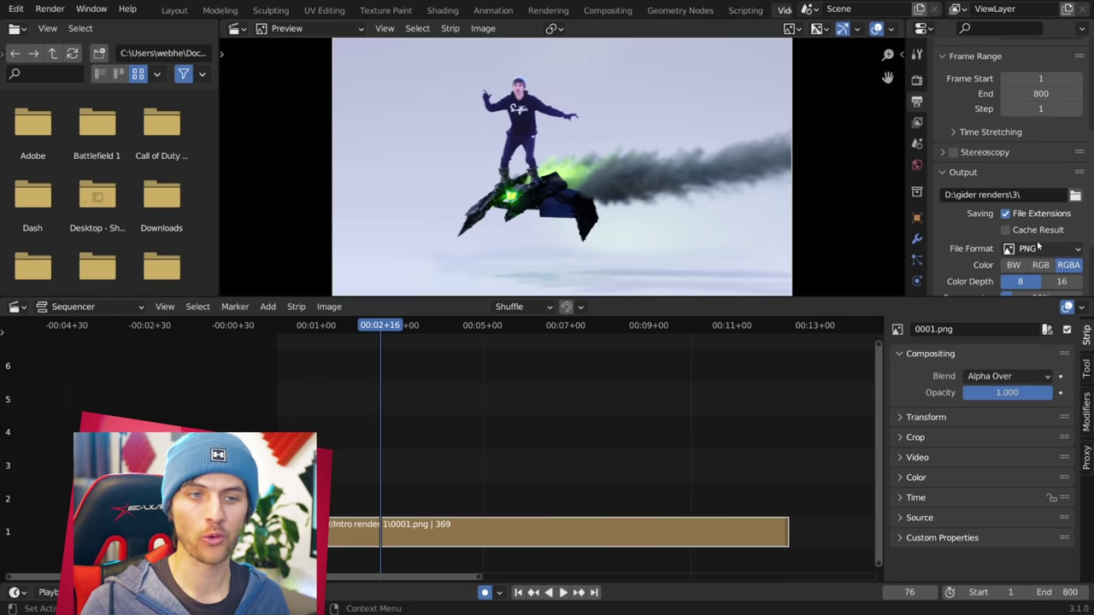
left_click(1032, 249)
left_click(1033, 323)
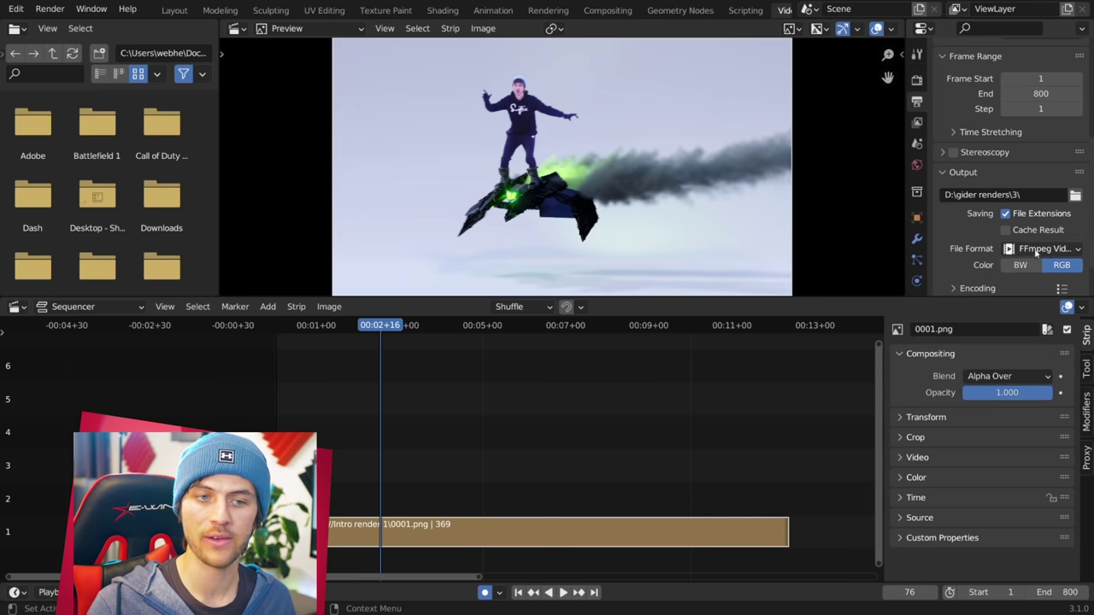